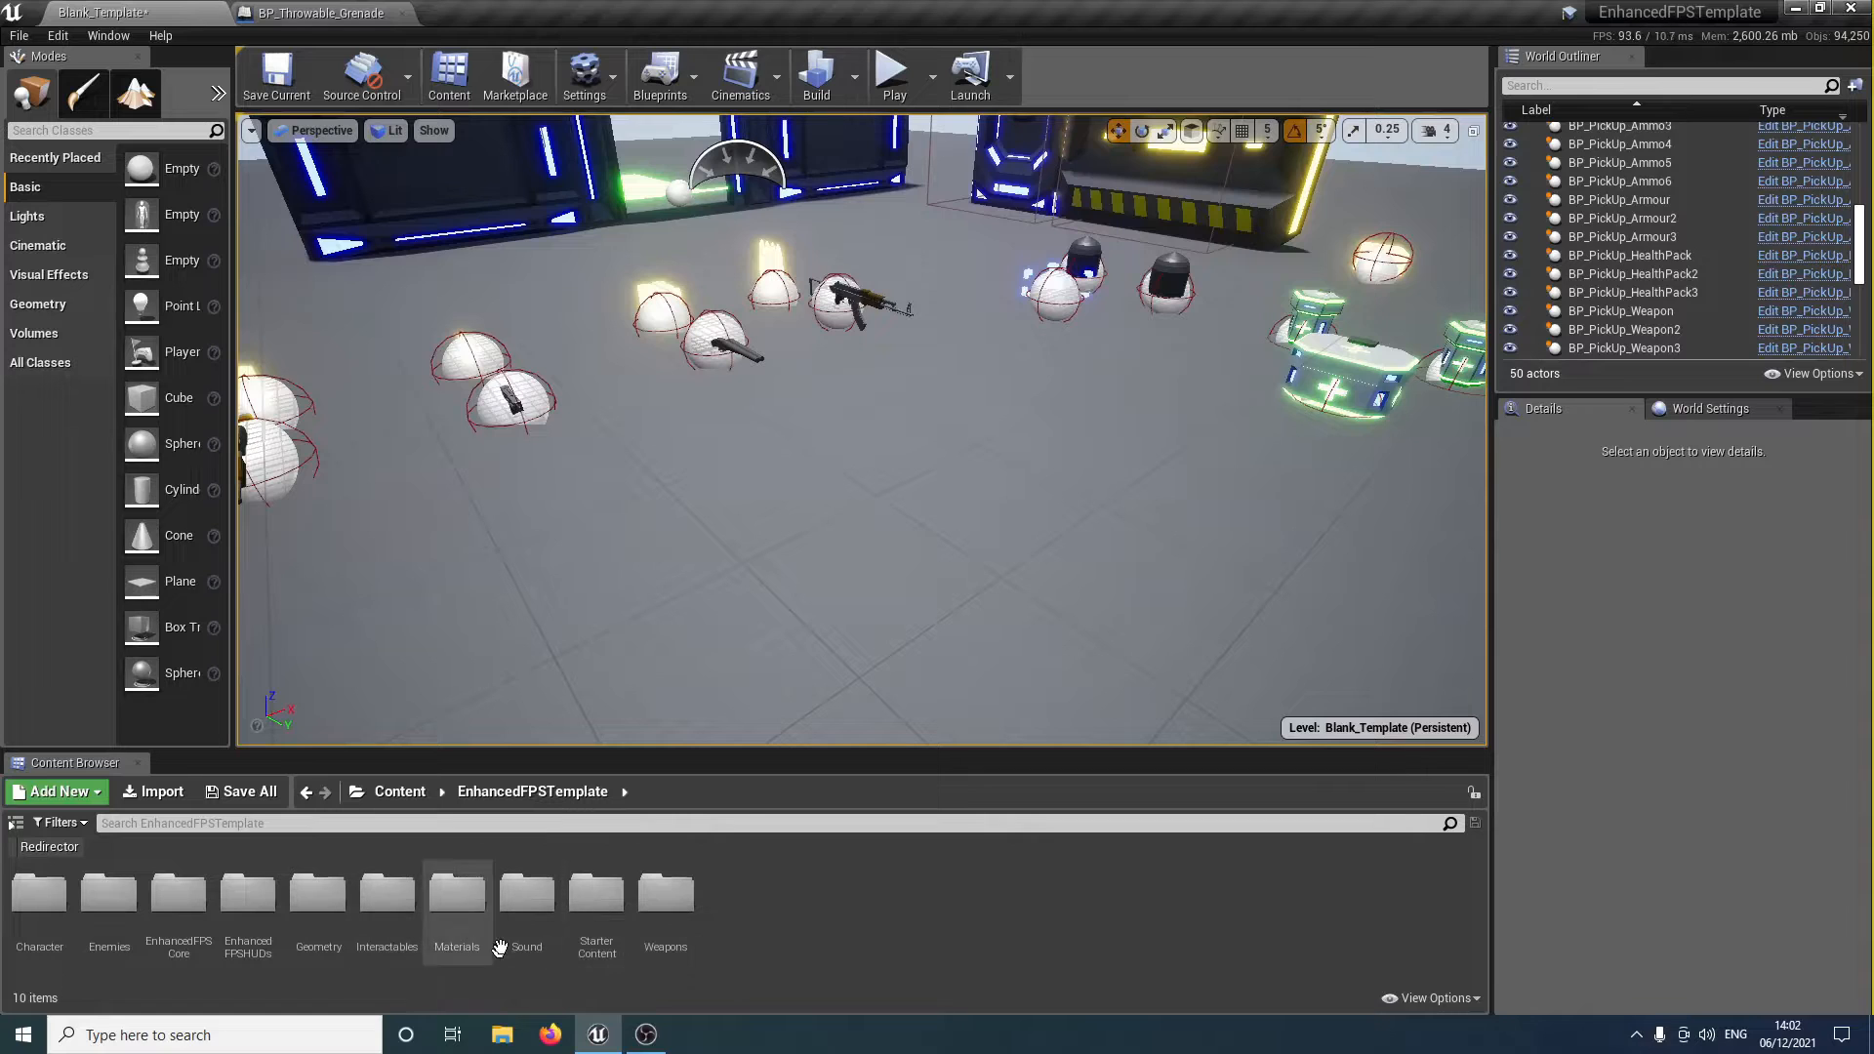
Place a BP_PickUp_Grenades actor from Interactables/PickUps on the open floor in front of the weapon pickups.
{"action": "double_click", "coordinate": [387, 893]}
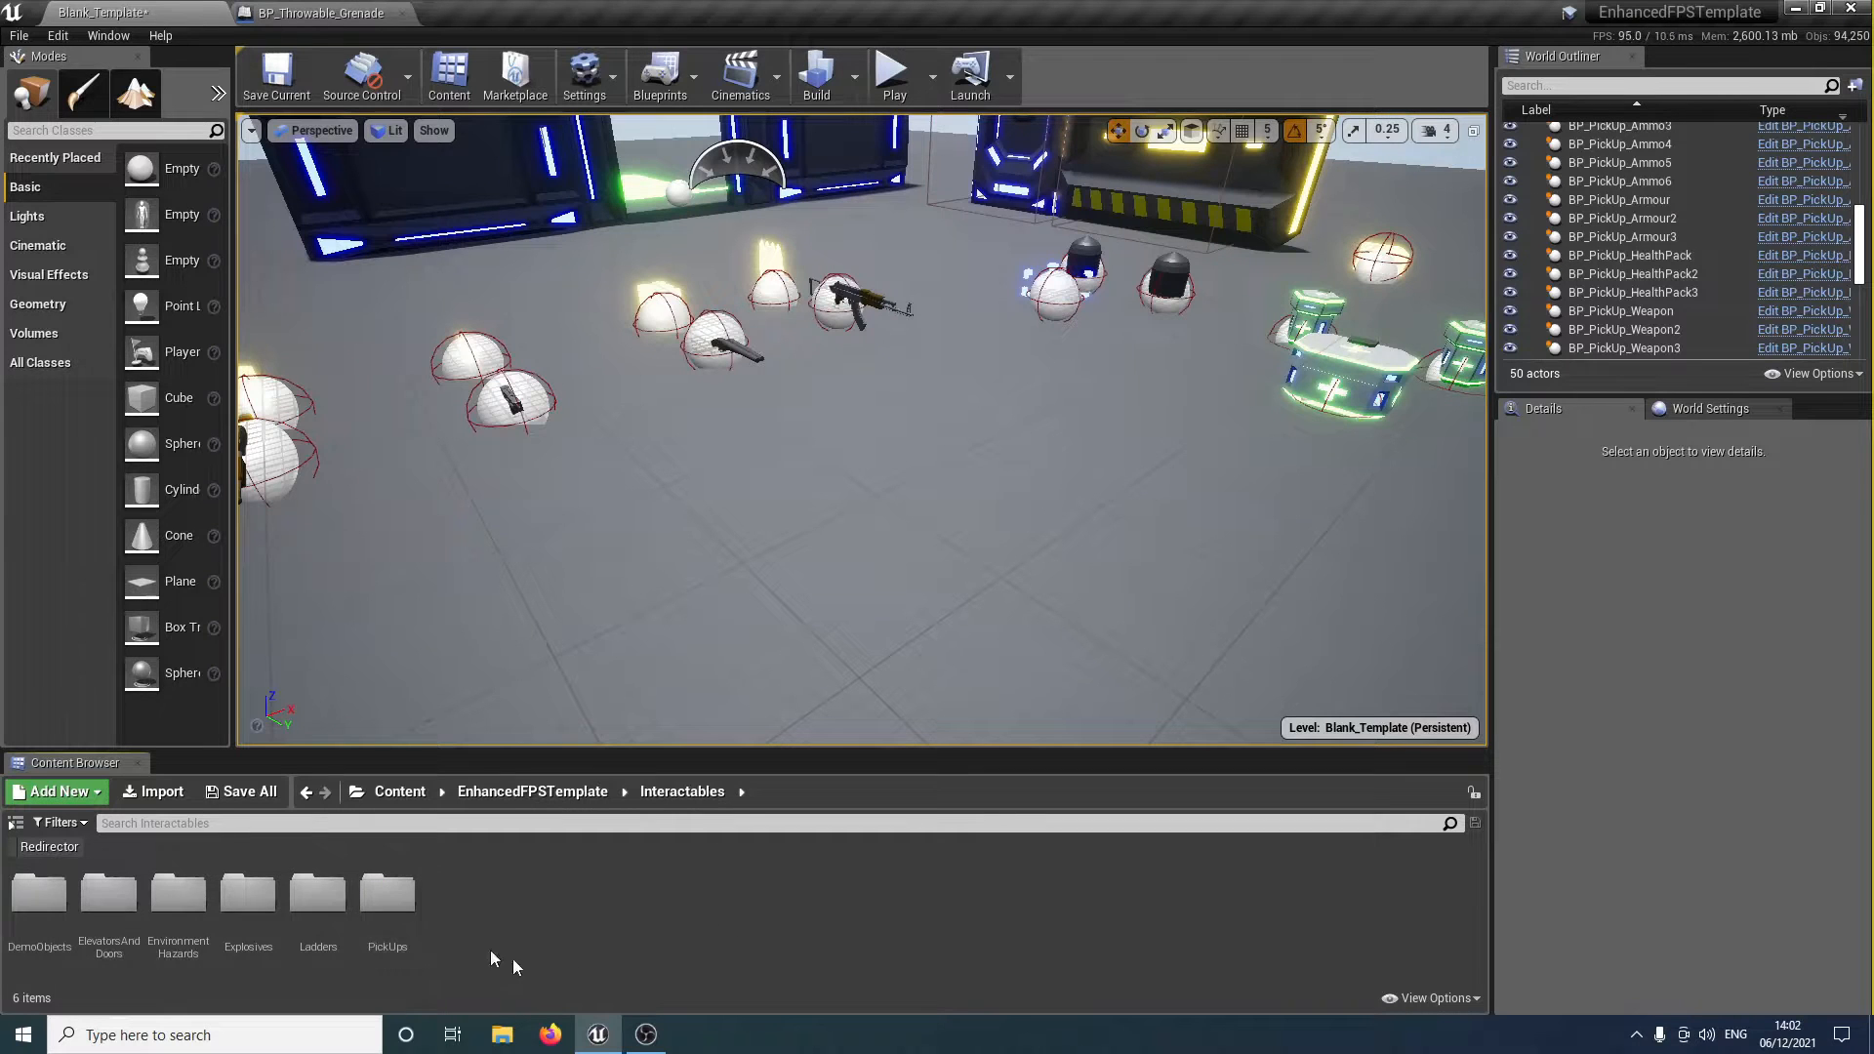
{"action": "double_click", "coordinate": [386, 896]}
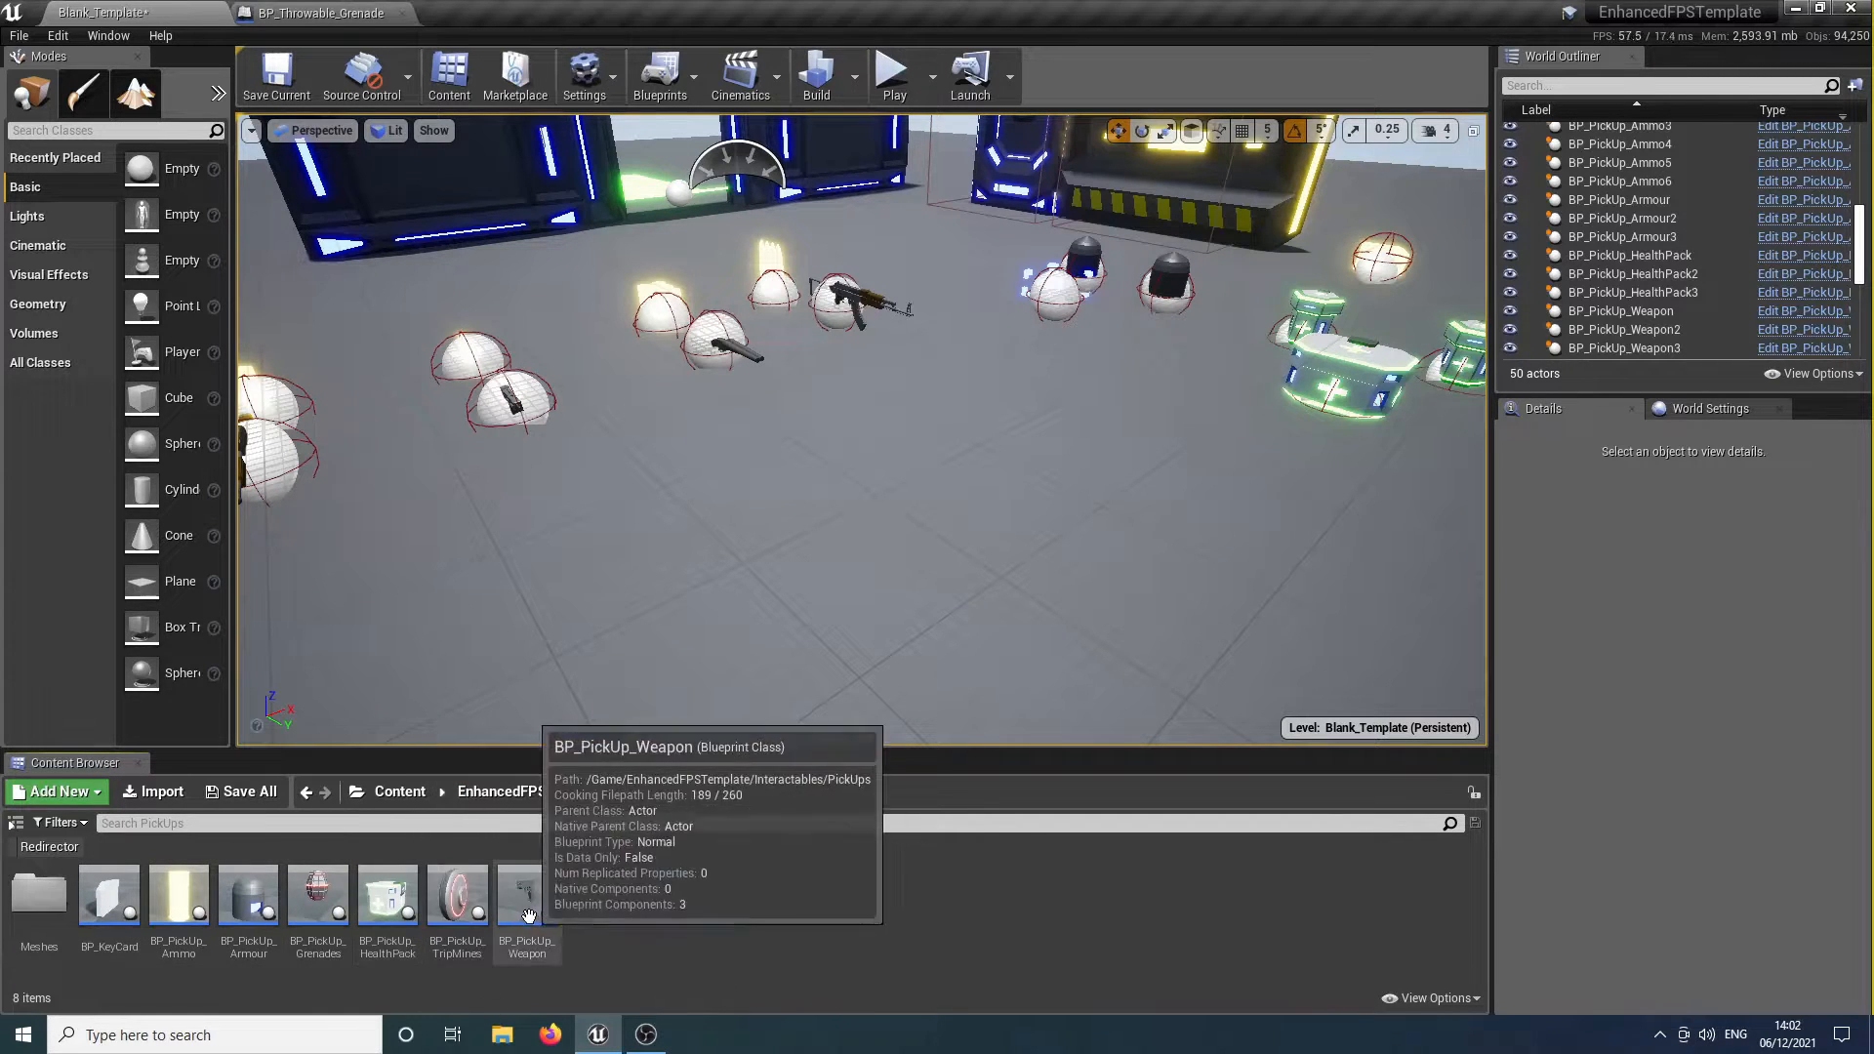
{"action": "left_click_drag", "start_coordinate": [339, 884], "coordinate": [789, 485]}
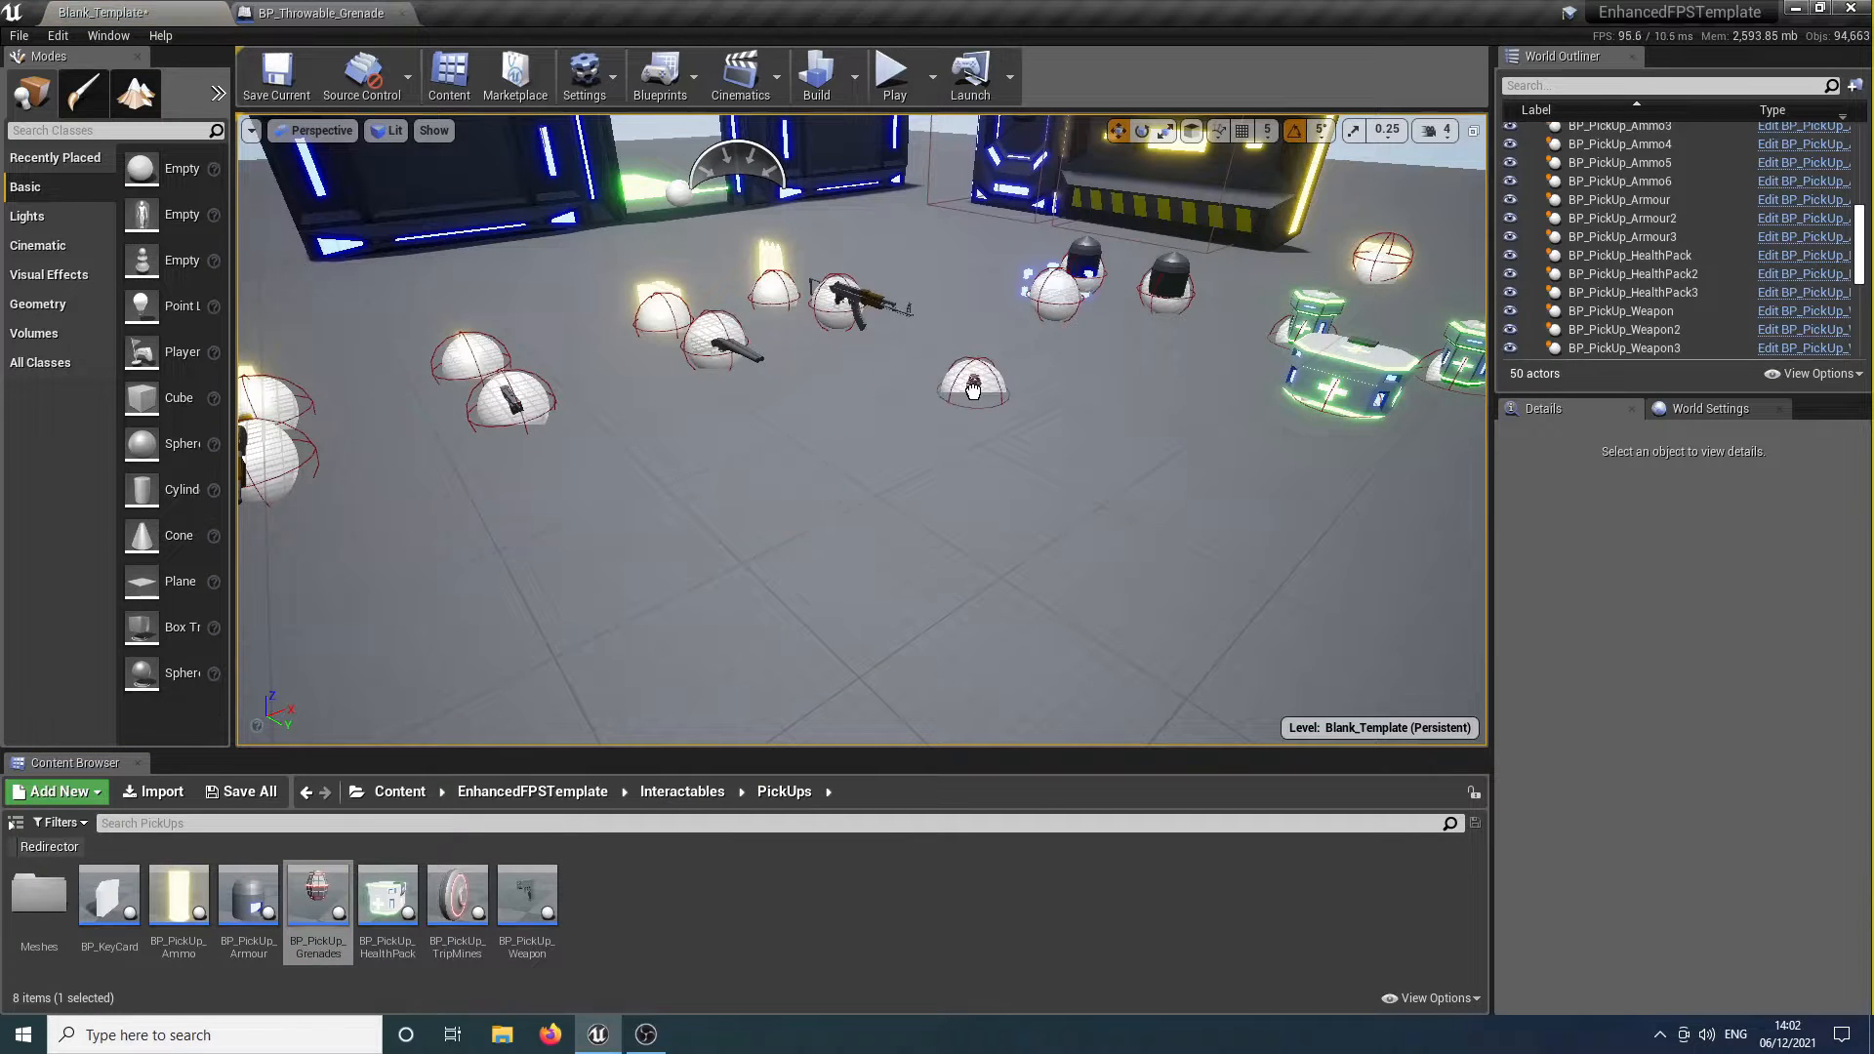
{"action": "left_click_drag", "start_coordinate": [973, 390], "coordinate": [975, 391]}
{"action": "right_click_drag", "start_coordinate": [975, 390], "coordinate": [919, 395]}
{"action": "key", "text": "w"}
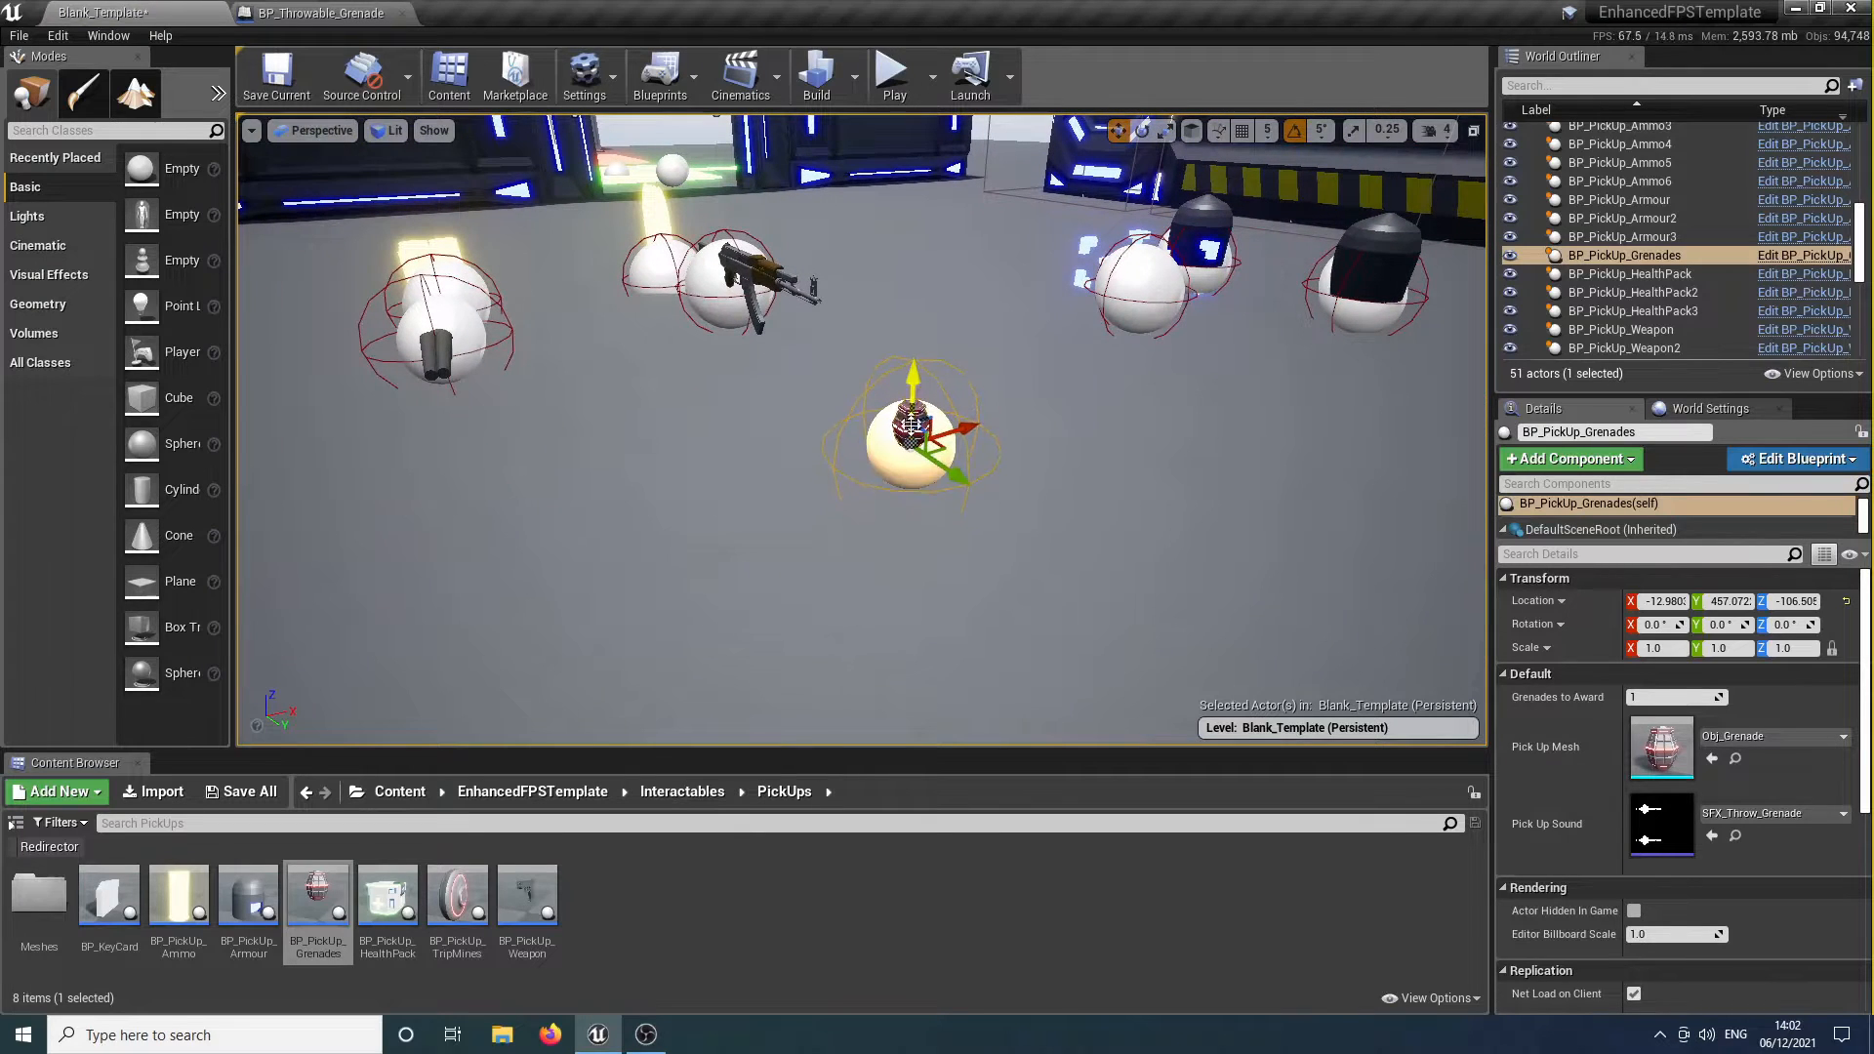
{"action": "scroll", "coordinate": [911, 417], "scroll_direction": "down", "scroll_amount": 5}
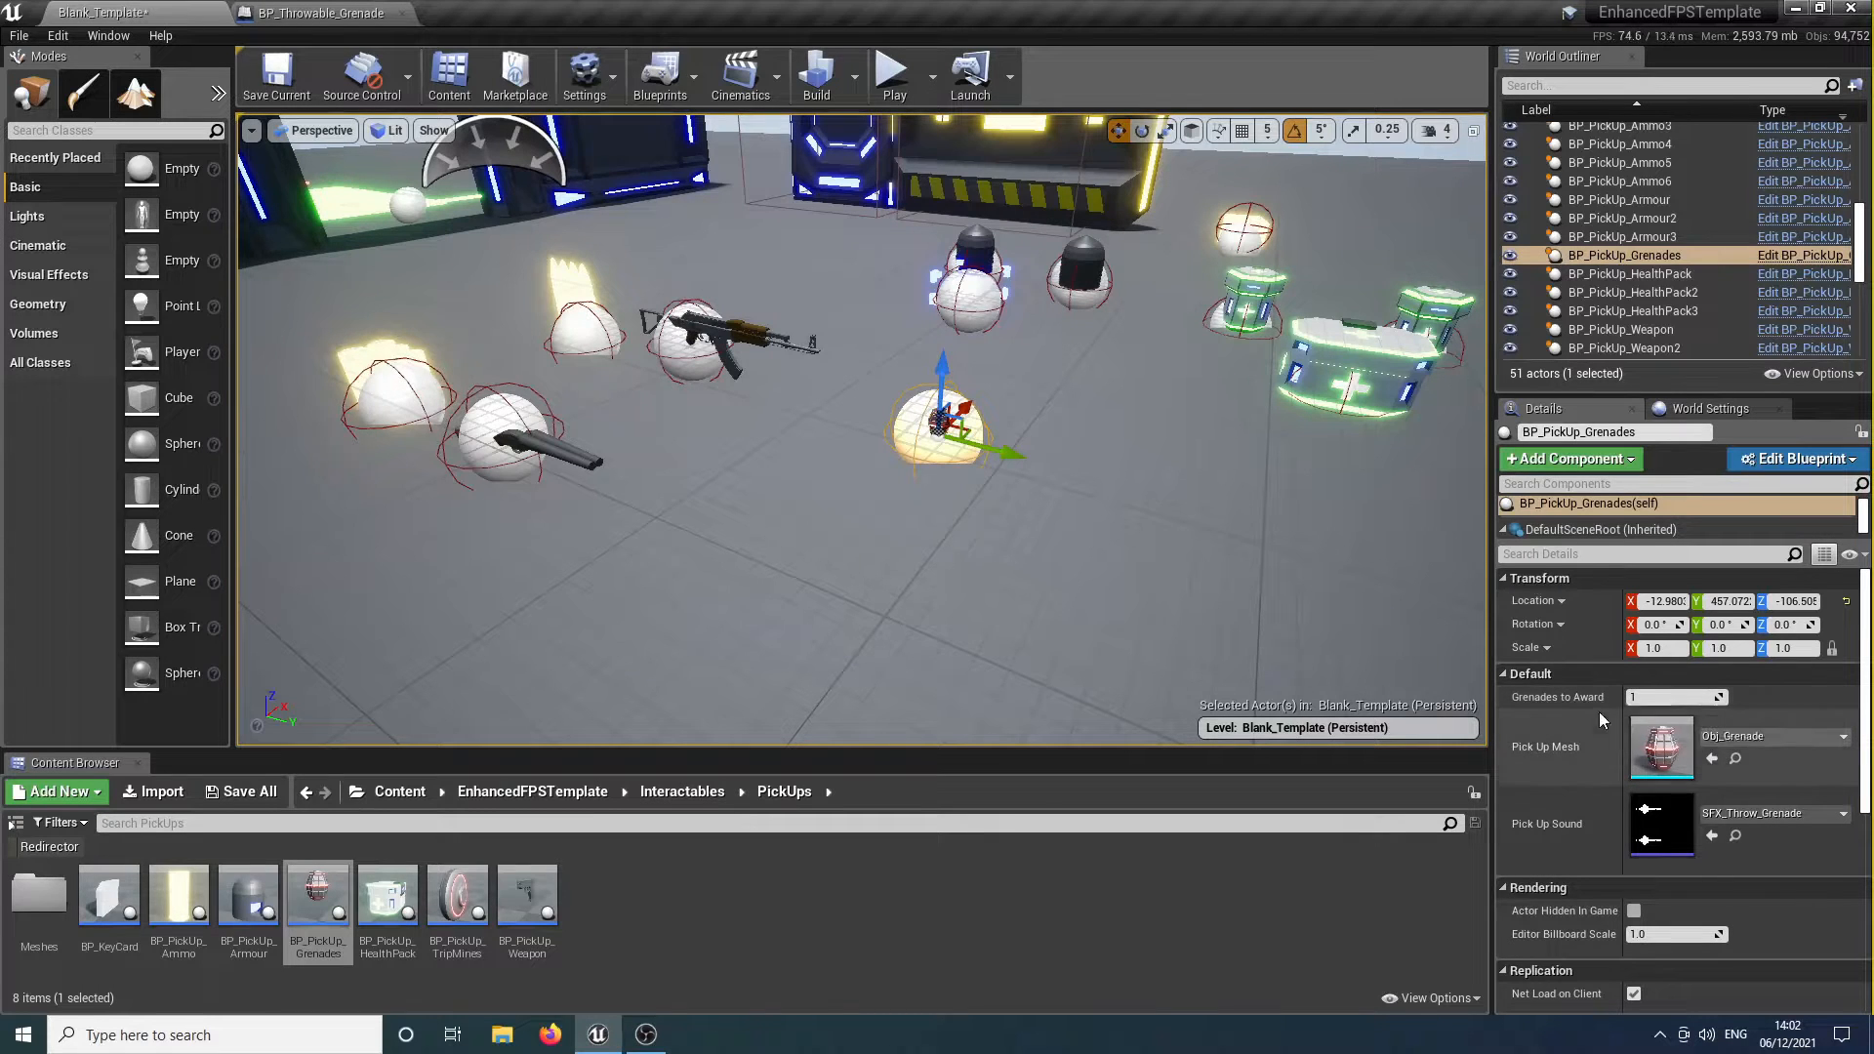
Try Obj_Health_MedKit as the grenade pickup's Pick Up Mesh and switch it back to Obj_Grenade.
{"action": "left_click", "coordinate": [1676, 748]}
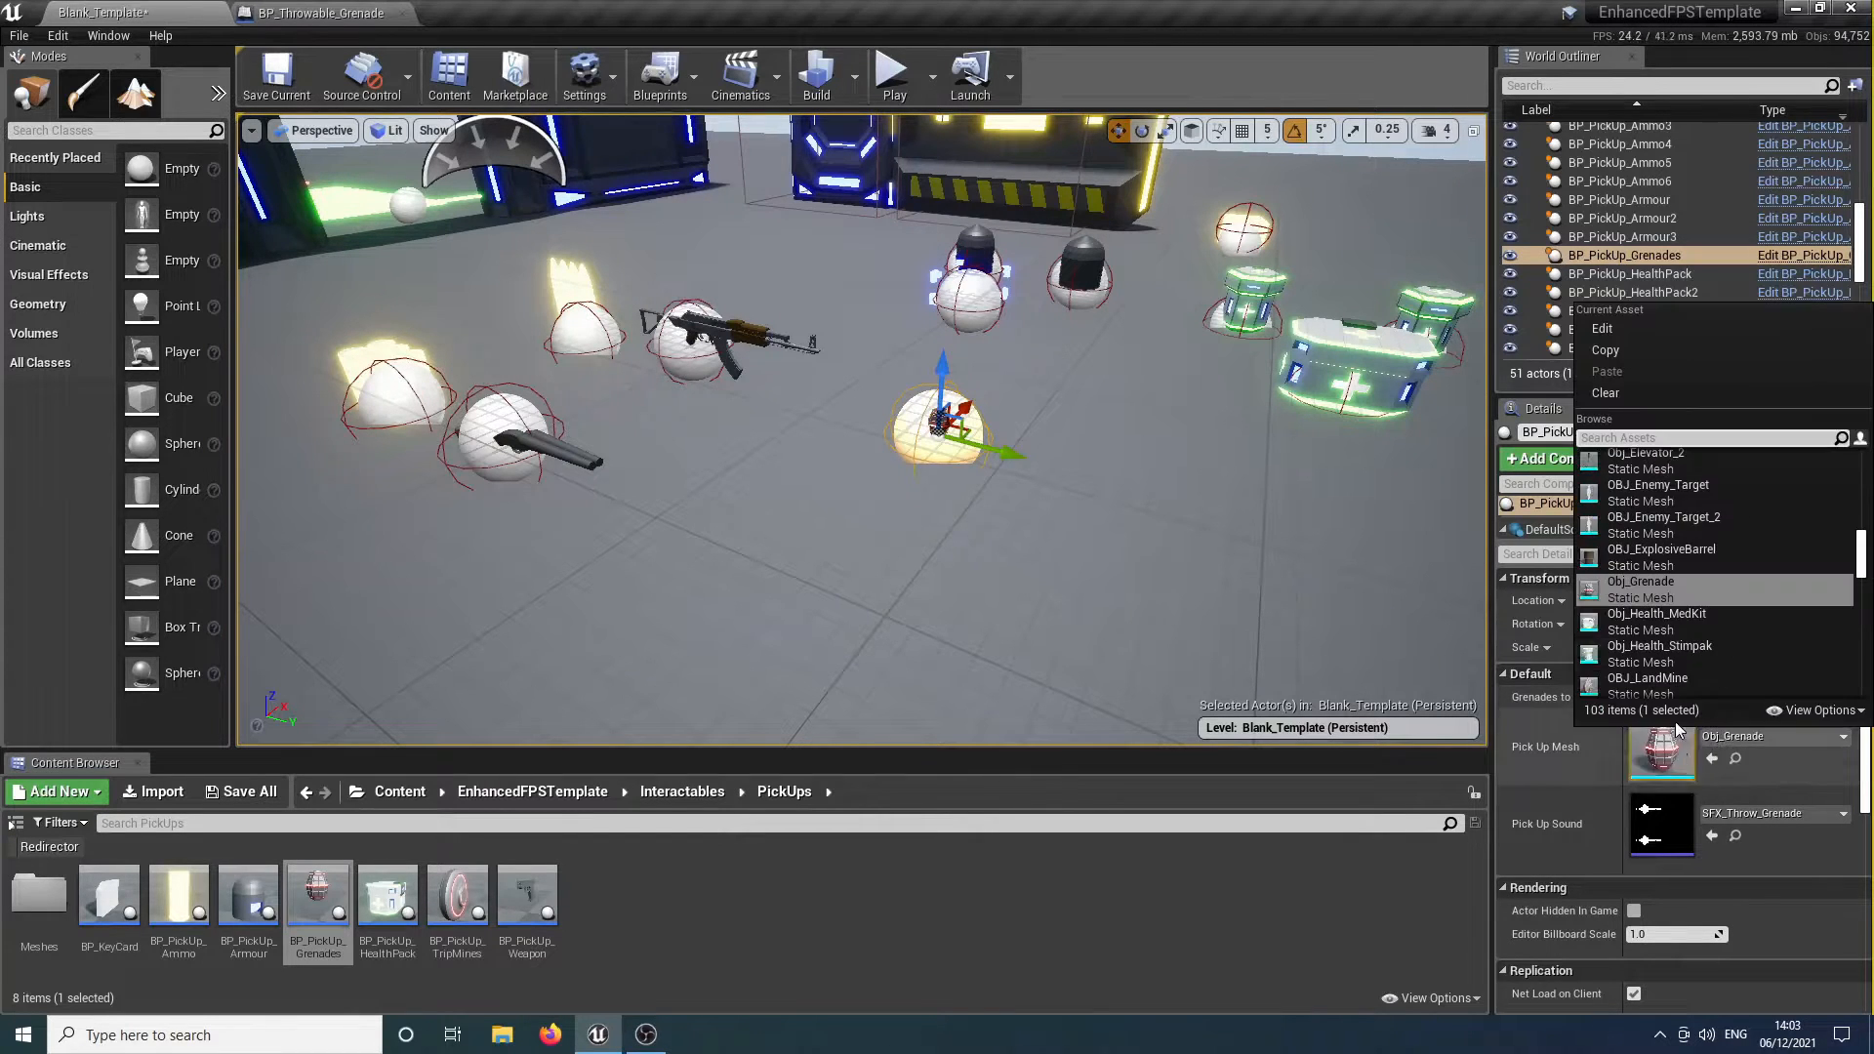
{"action": "left_click", "coordinate": [1659, 621]}
{"action": "left_click", "coordinate": [1693, 766]}
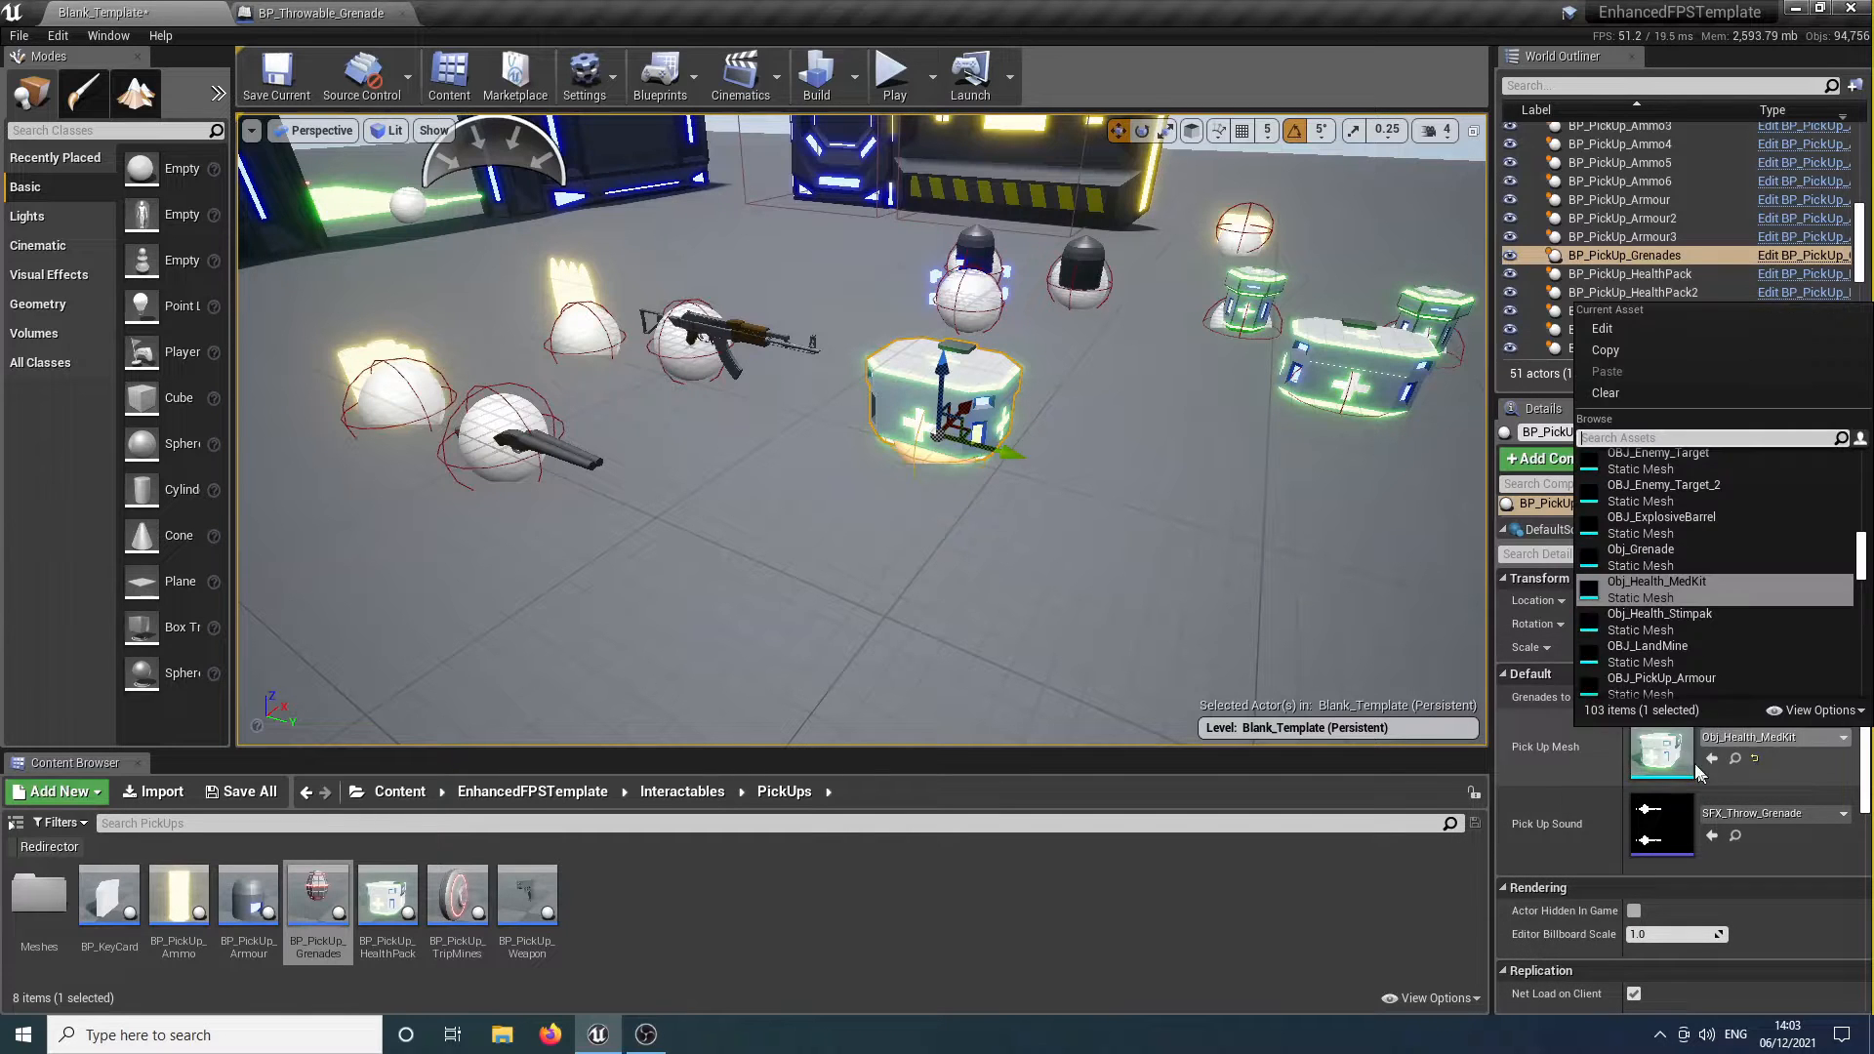
{"action": "left_click", "coordinate": [1640, 557]}
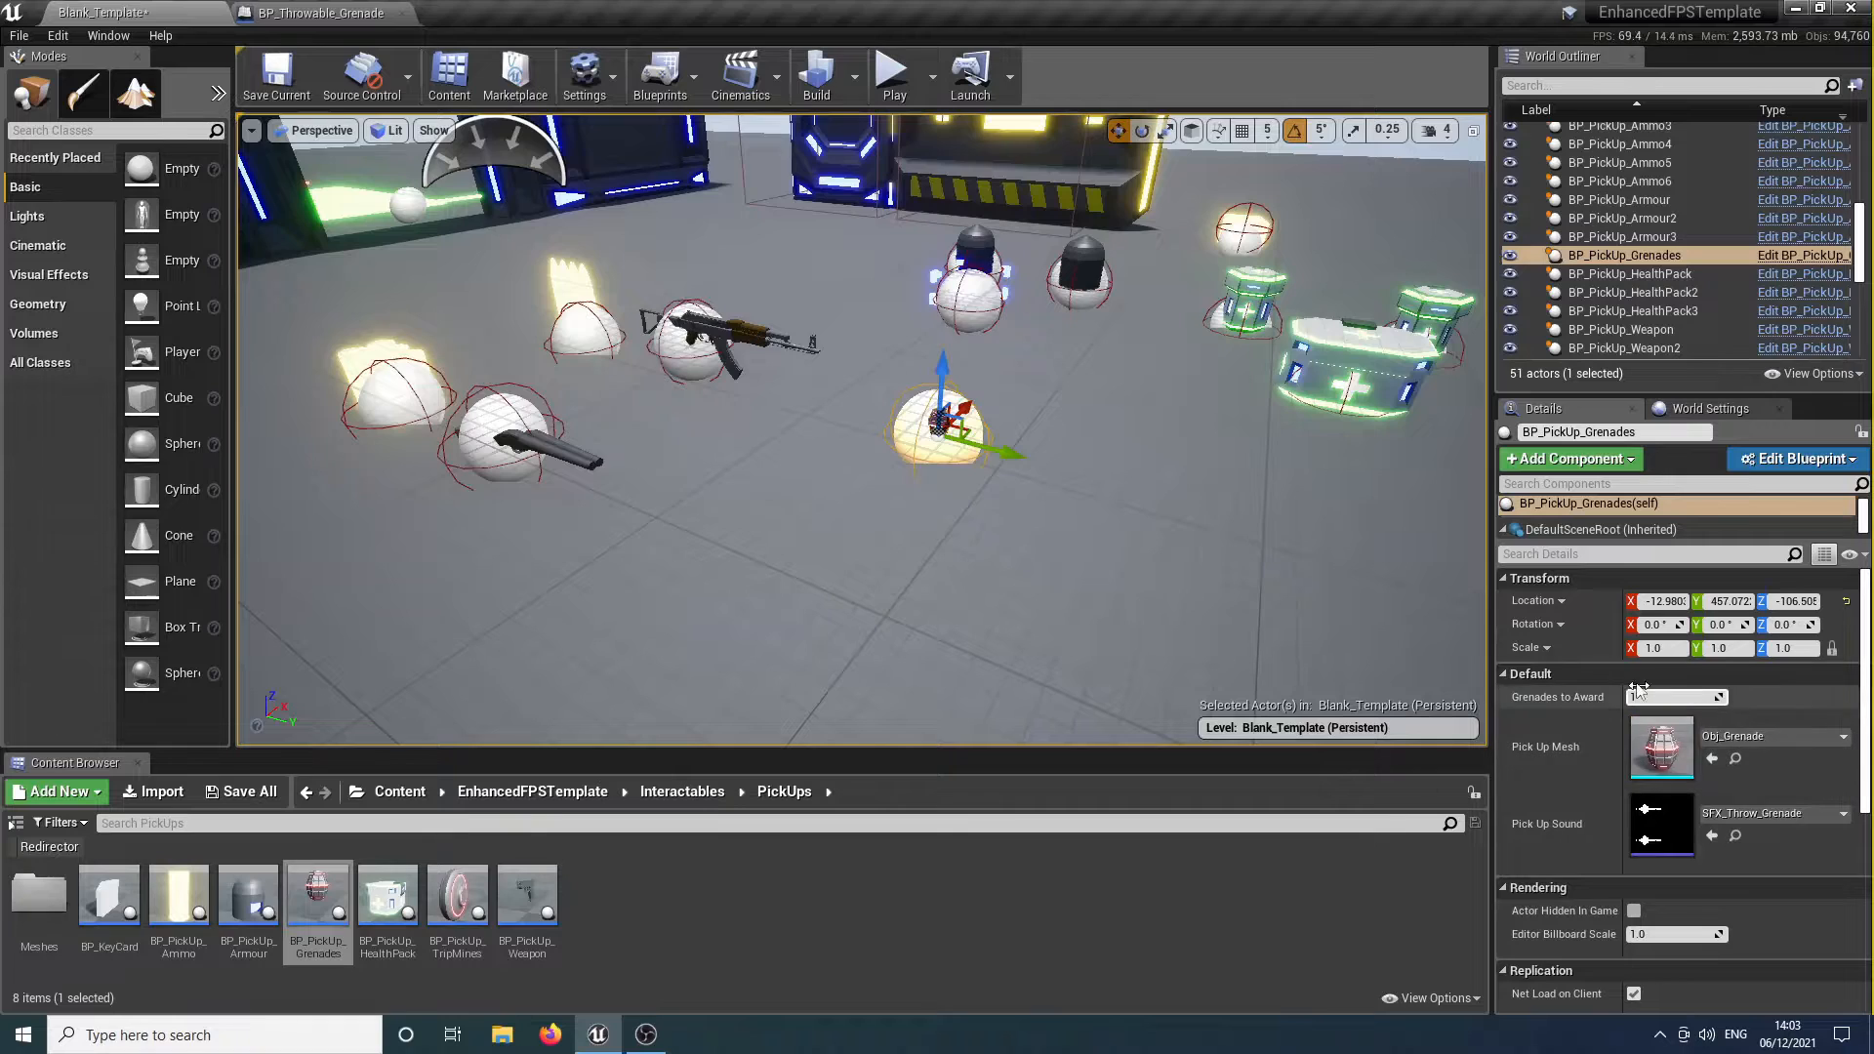
Add a second grenade pickup beside the first and duplicate it to extend the row to three.
{"action": "right_click_drag", "start_coordinate": [983, 497], "coordinate": [1045, 472]}
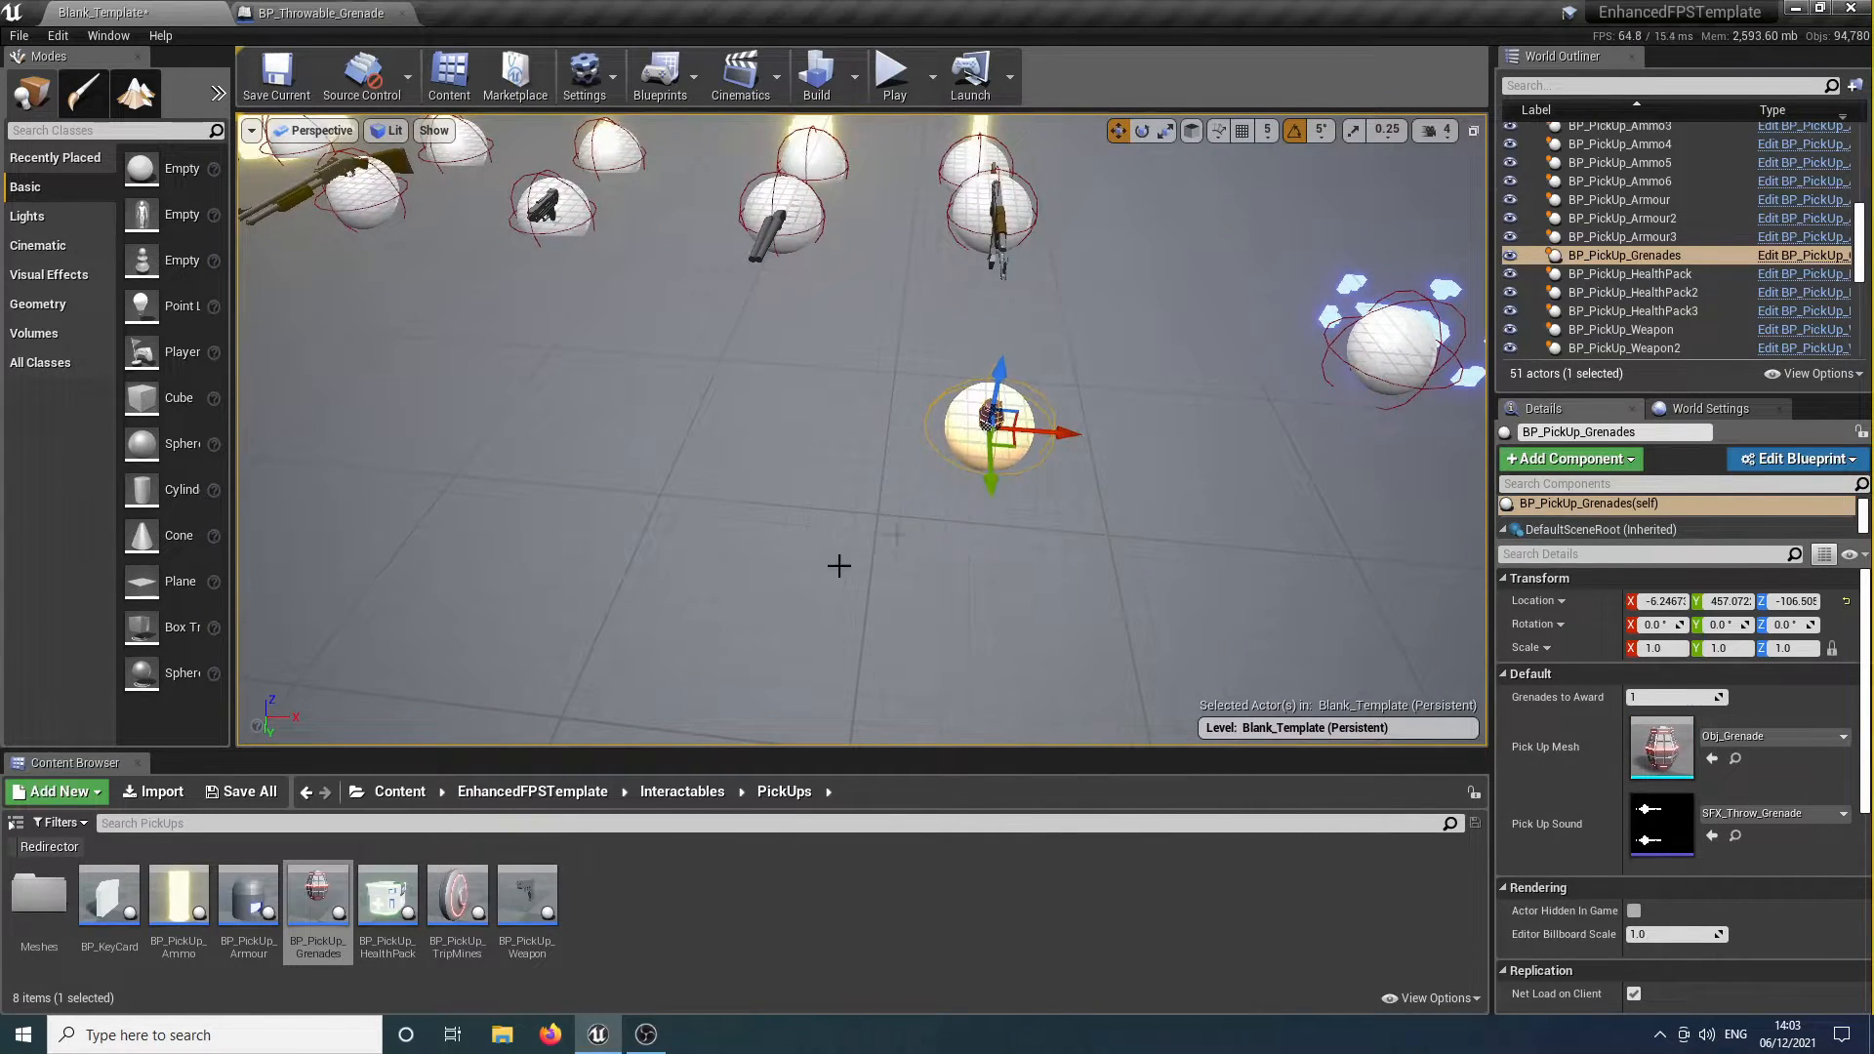
{"action": "left_click_drag", "start_coordinate": [356, 889], "coordinate": [709, 407]}
{"action": "mouse_move", "coordinate": [926, 432]}
{"action": "right_mouse_down"}
{"action": "mouse_move", "coordinate": [878, 429]}
{"action": "mouse_move", "coordinate": [926, 431]}
{"action": "right_mouse_up"}
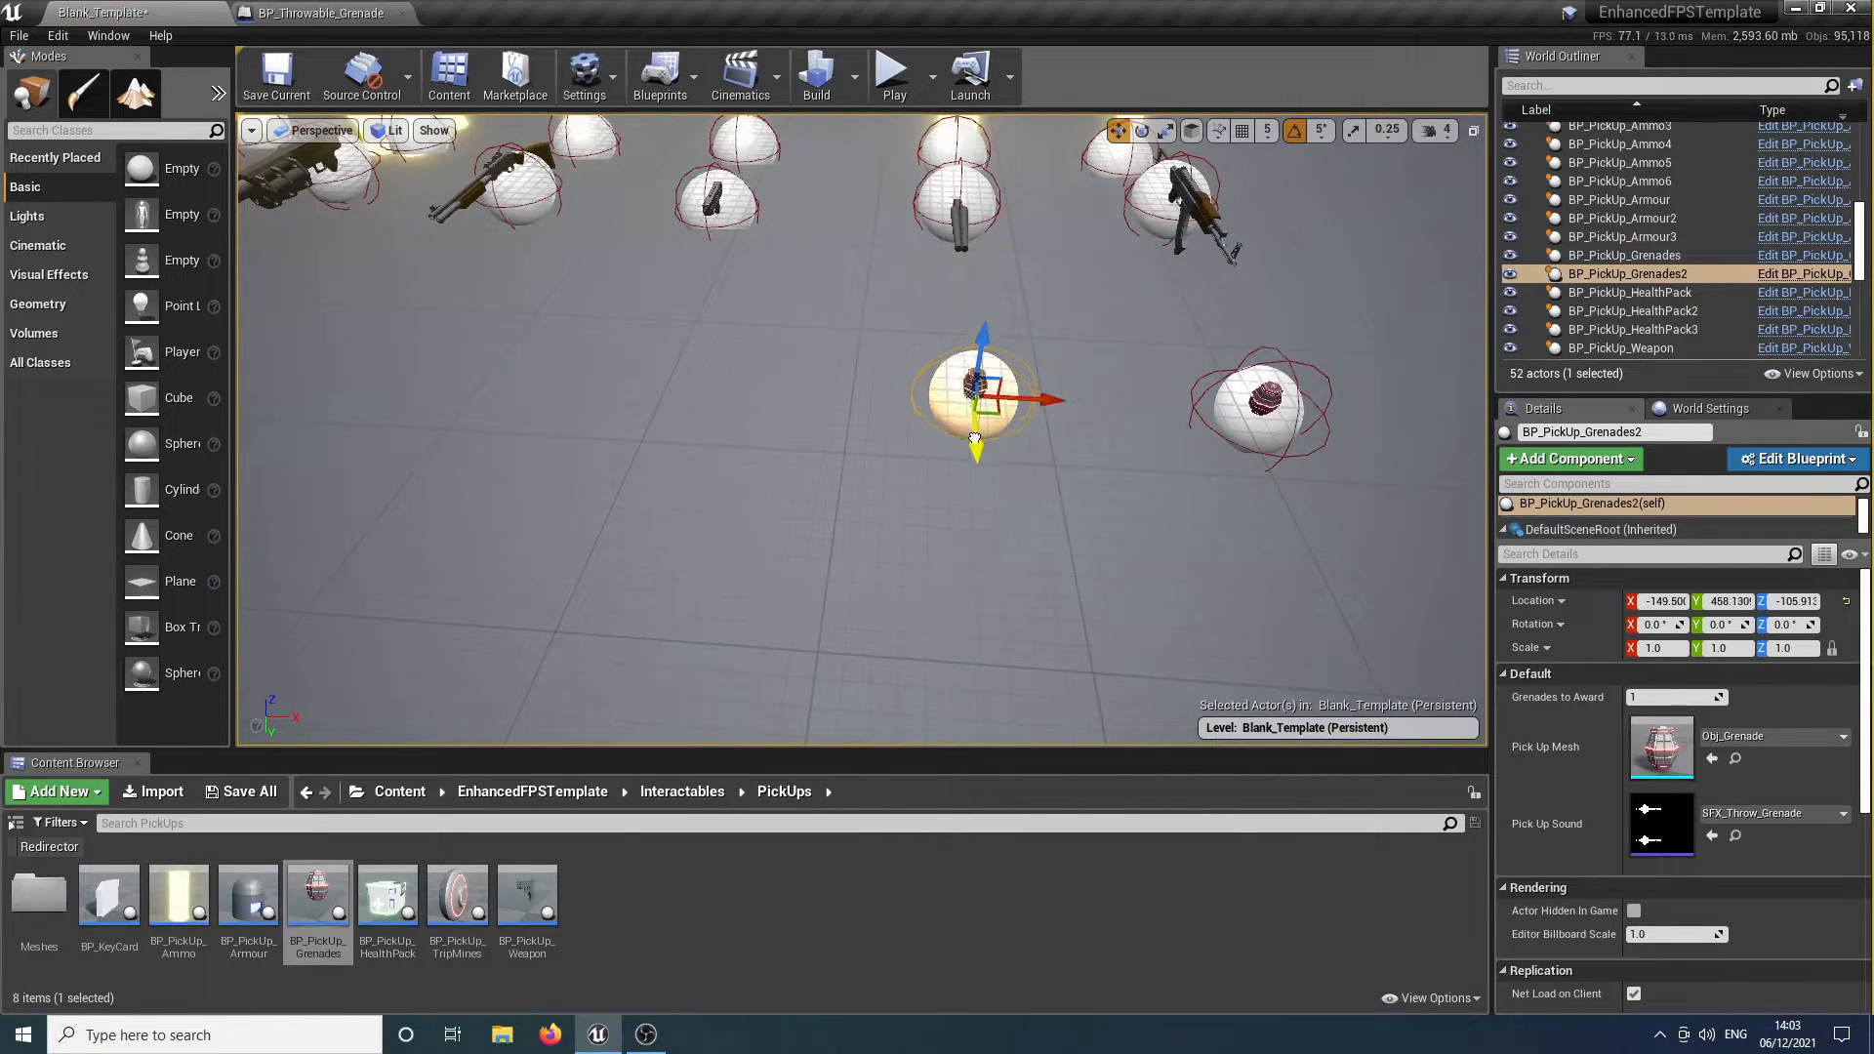
{"action": "left_click_drag", "start_coordinate": [1006, 425], "coordinate": [751, 404], "text": "alt"}
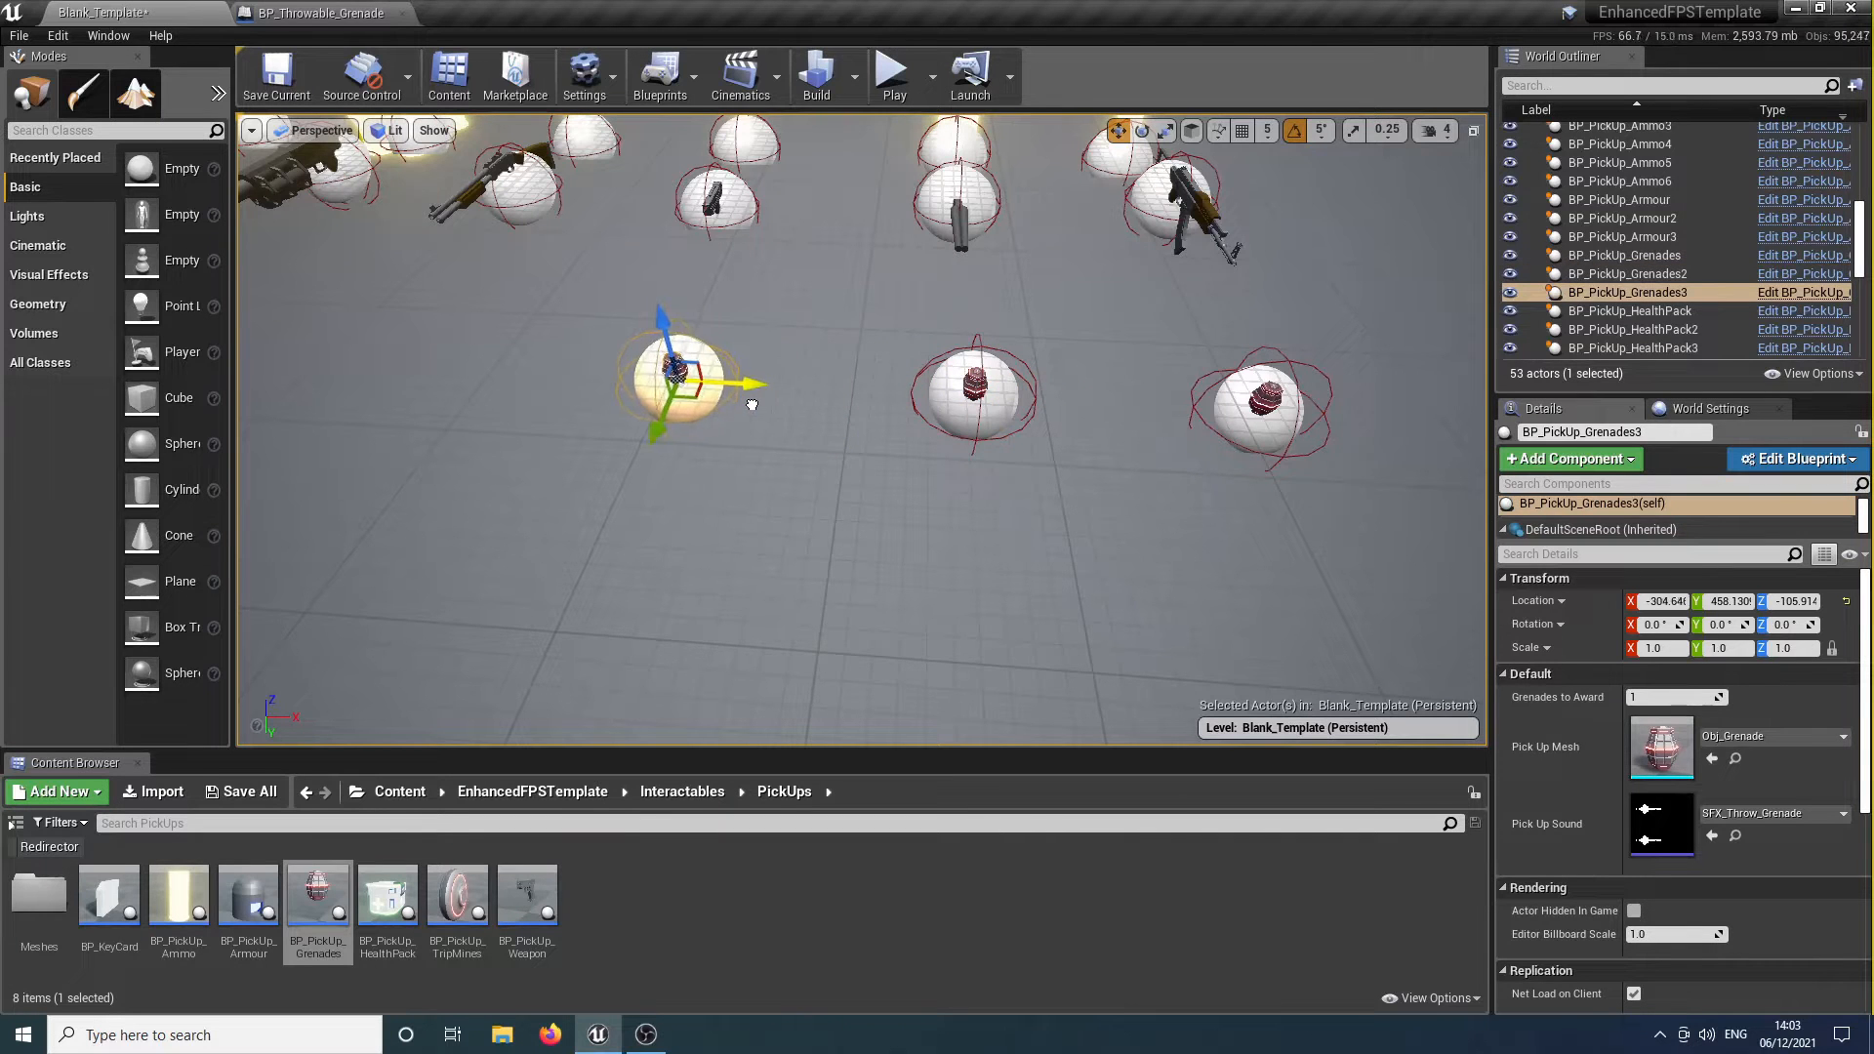
{"action": "scroll", "coordinate": [734, 483], "scroll_direction": "down", "scroll_amount": 5}
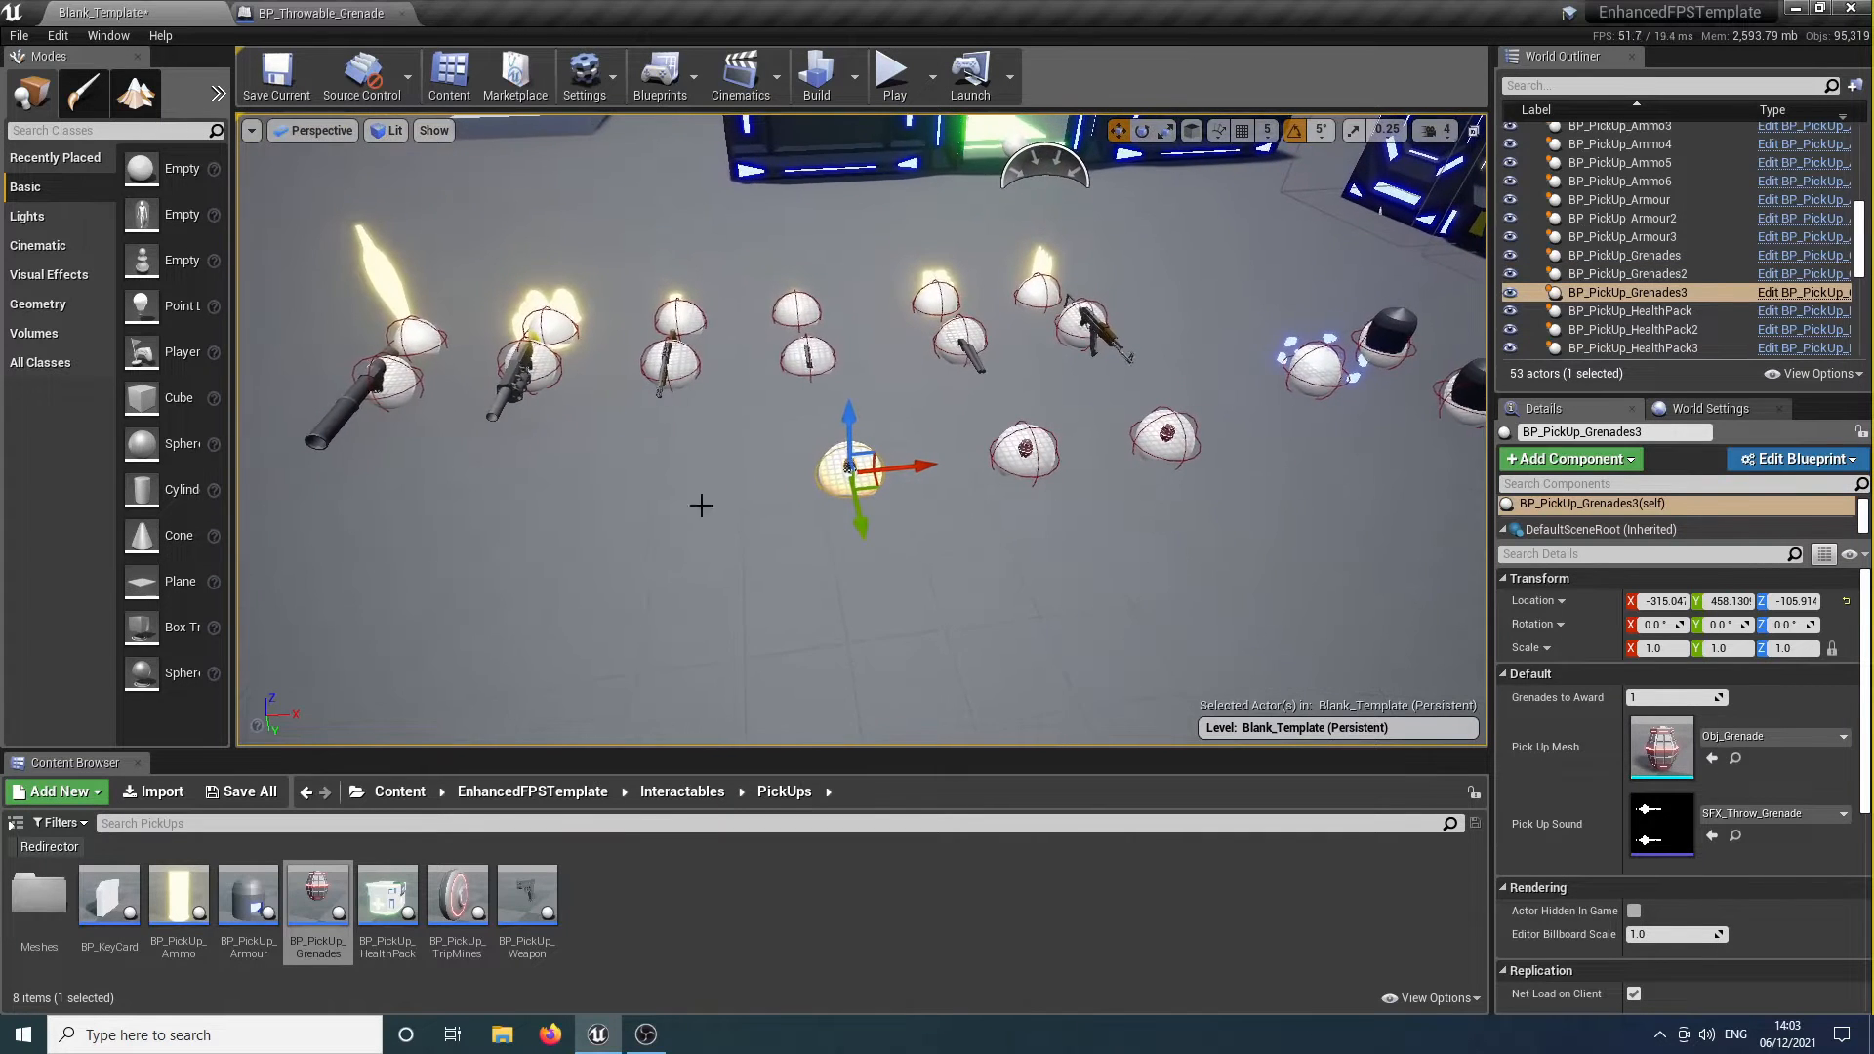
Play the level in the editor and walk over the three grenade pickups to collect them.
{"action": "left_click", "coordinate": [894, 78]}
{"action": "key", "text": "w"}
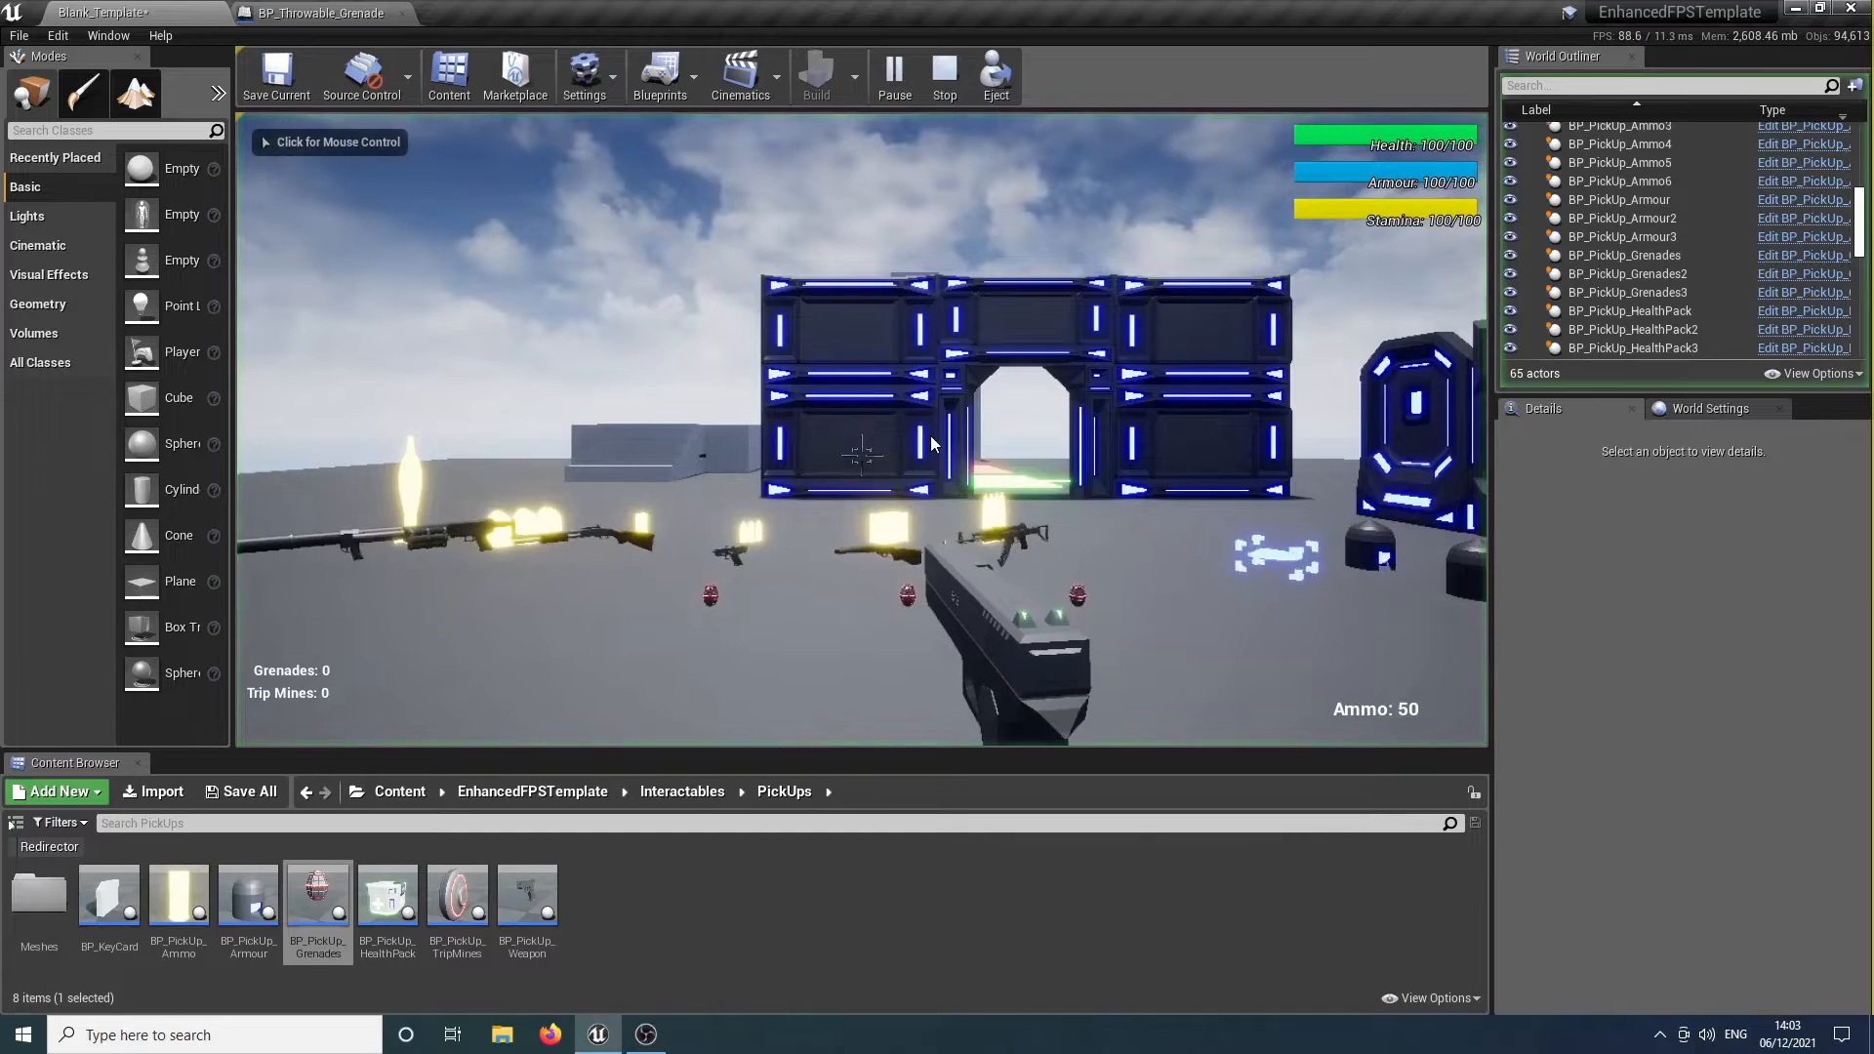
{"action": "left_click", "coordinate": [862, 454]}
{"action": "key", "text": "w"}
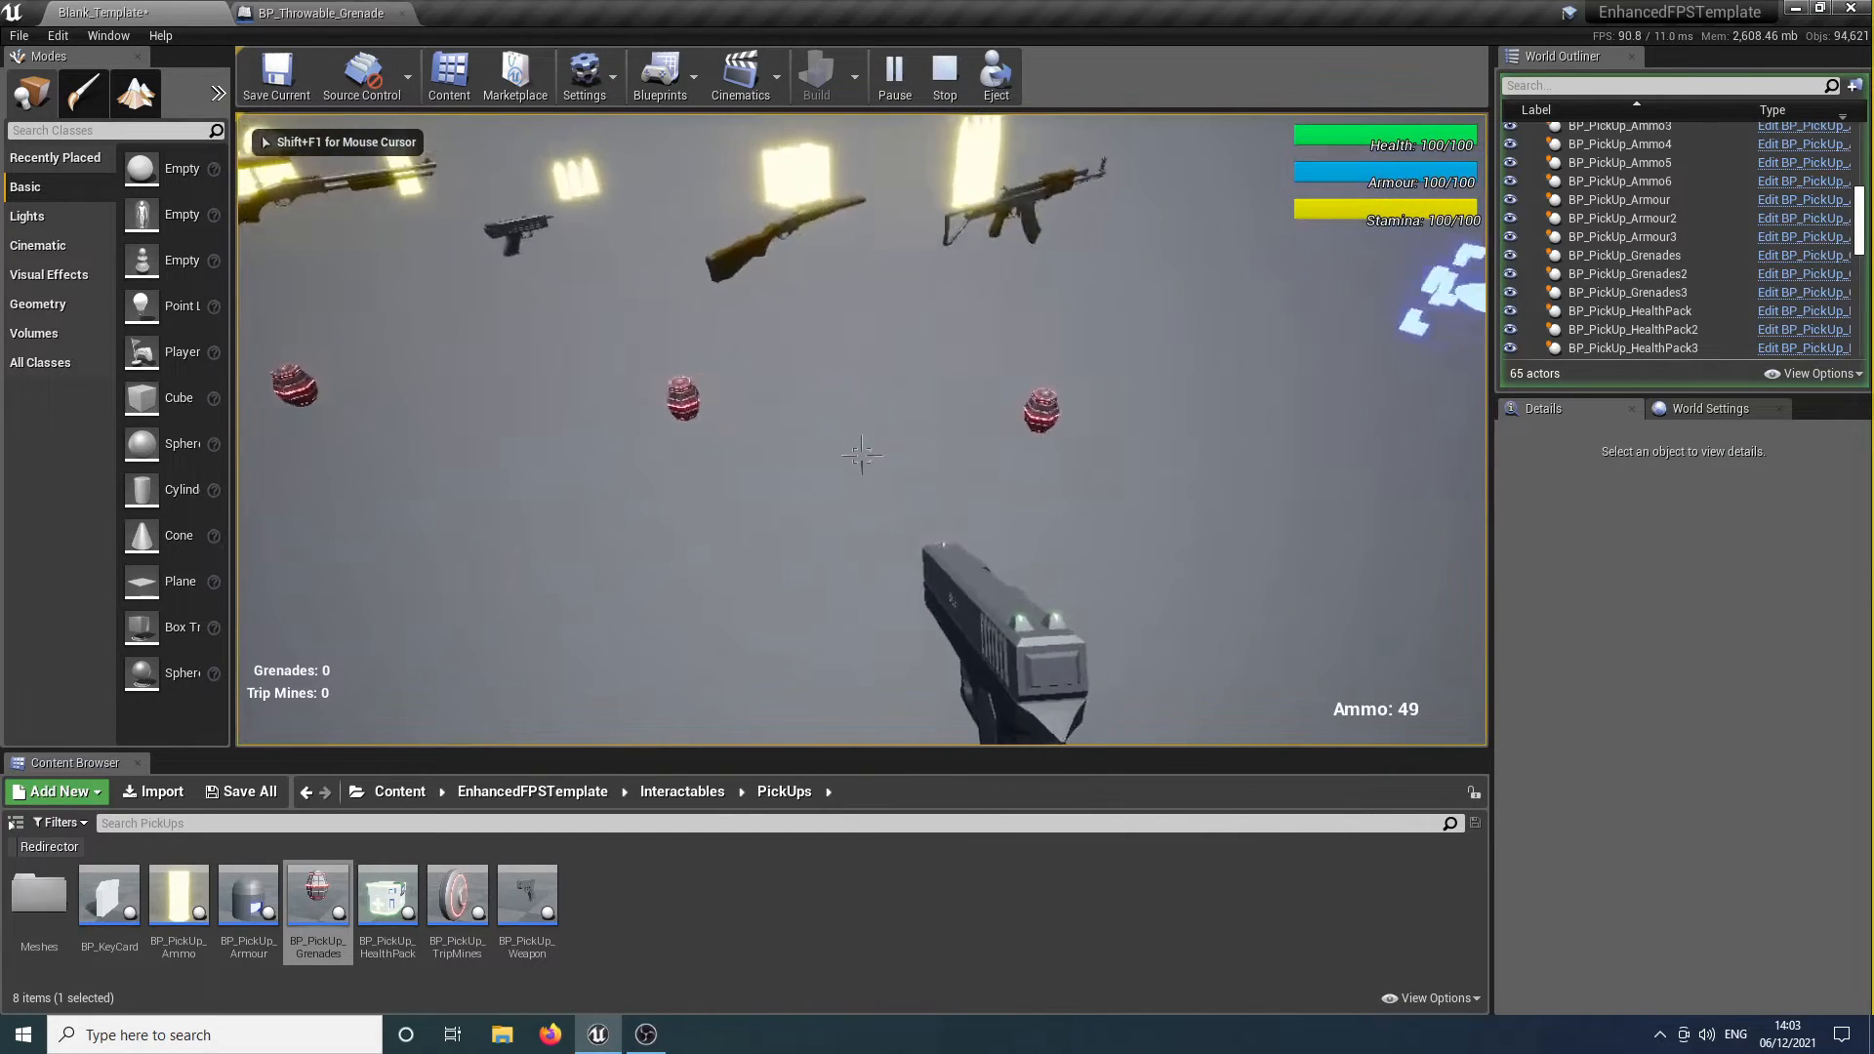
{"action": "key", "text": "w"}
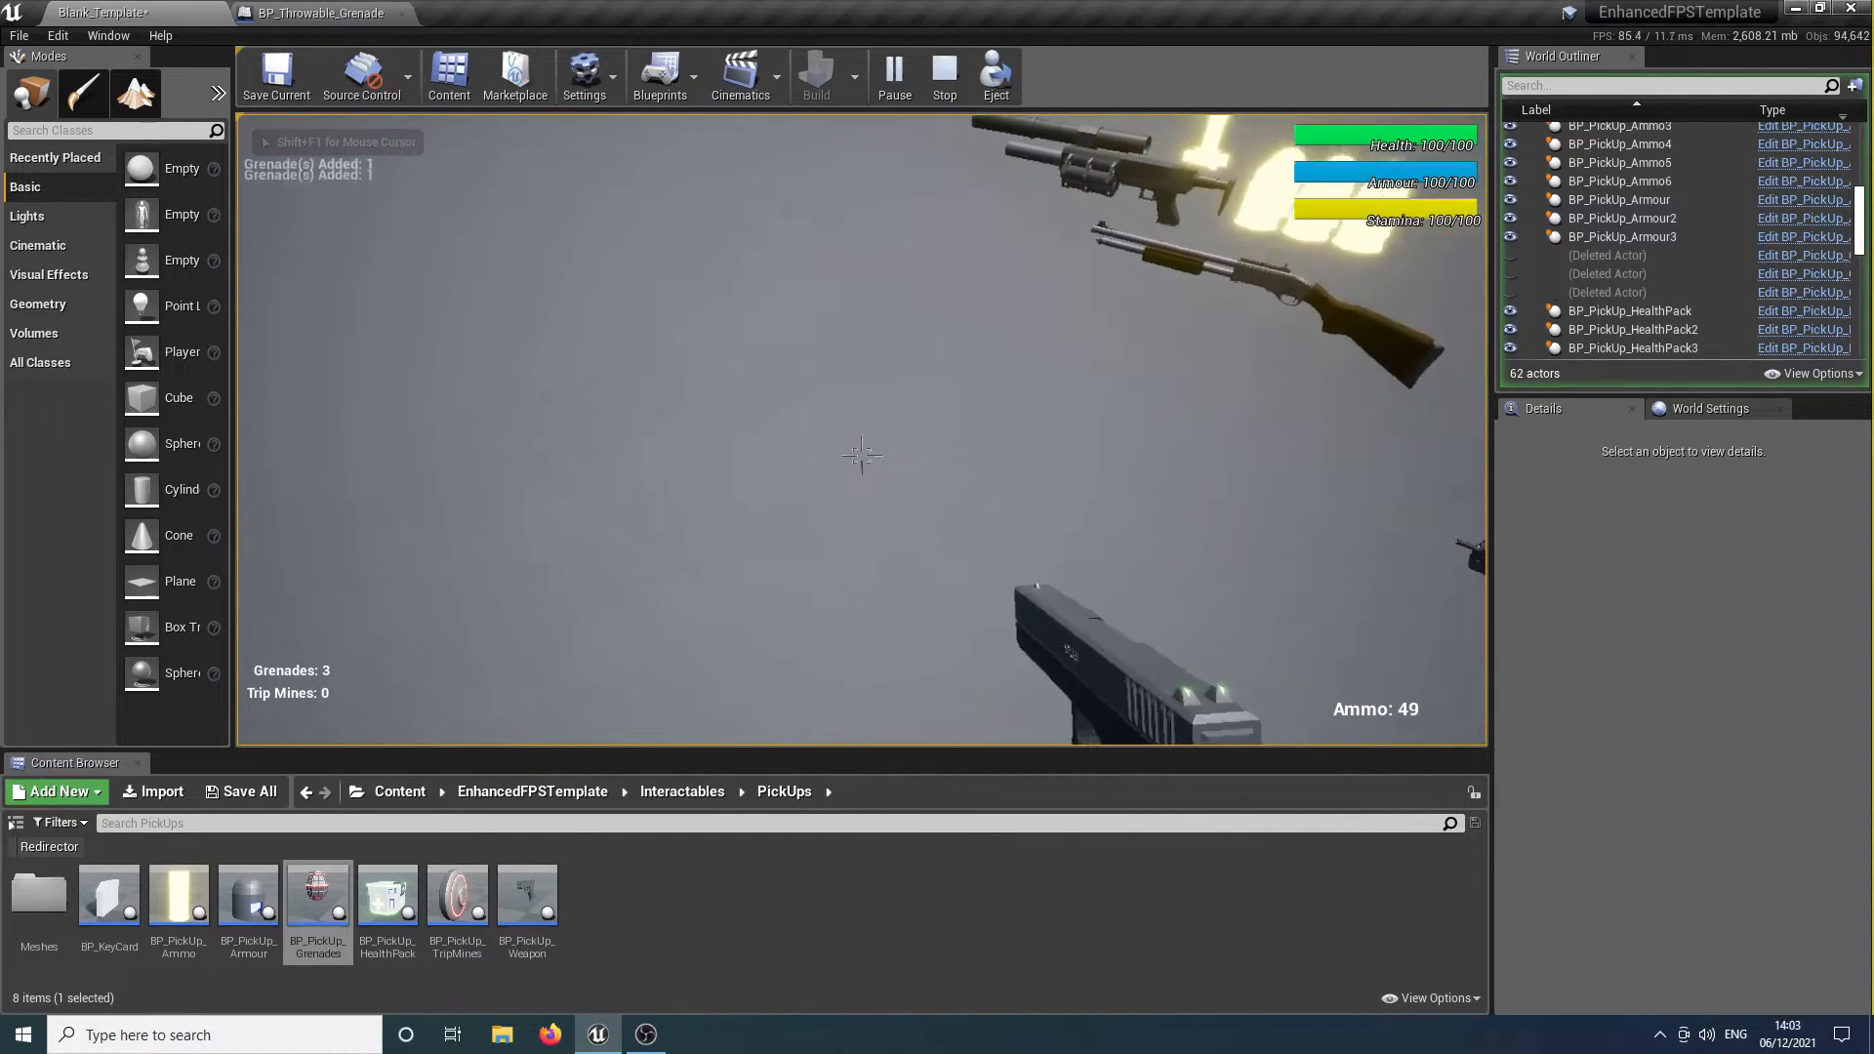
{"action": "key", "text": "s"}
{"action": "key", "text": "w"}
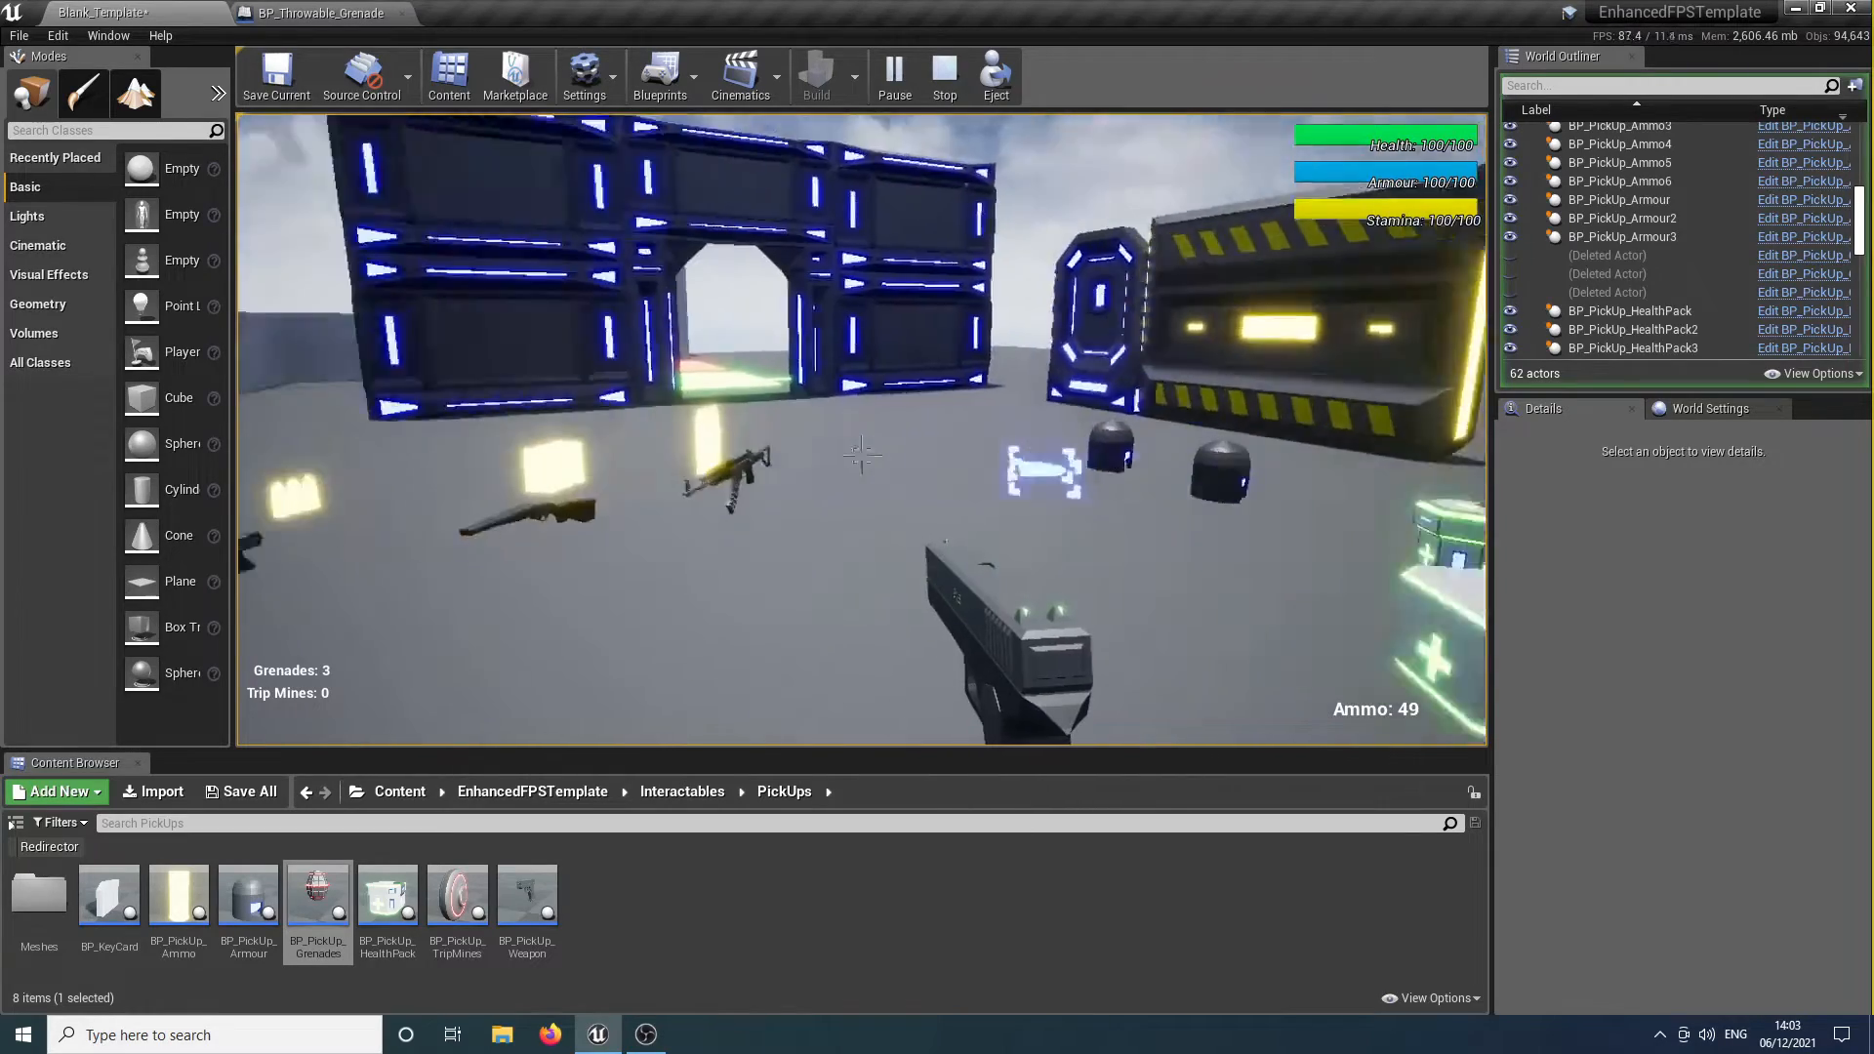
{"action": "key", "text": "a"}
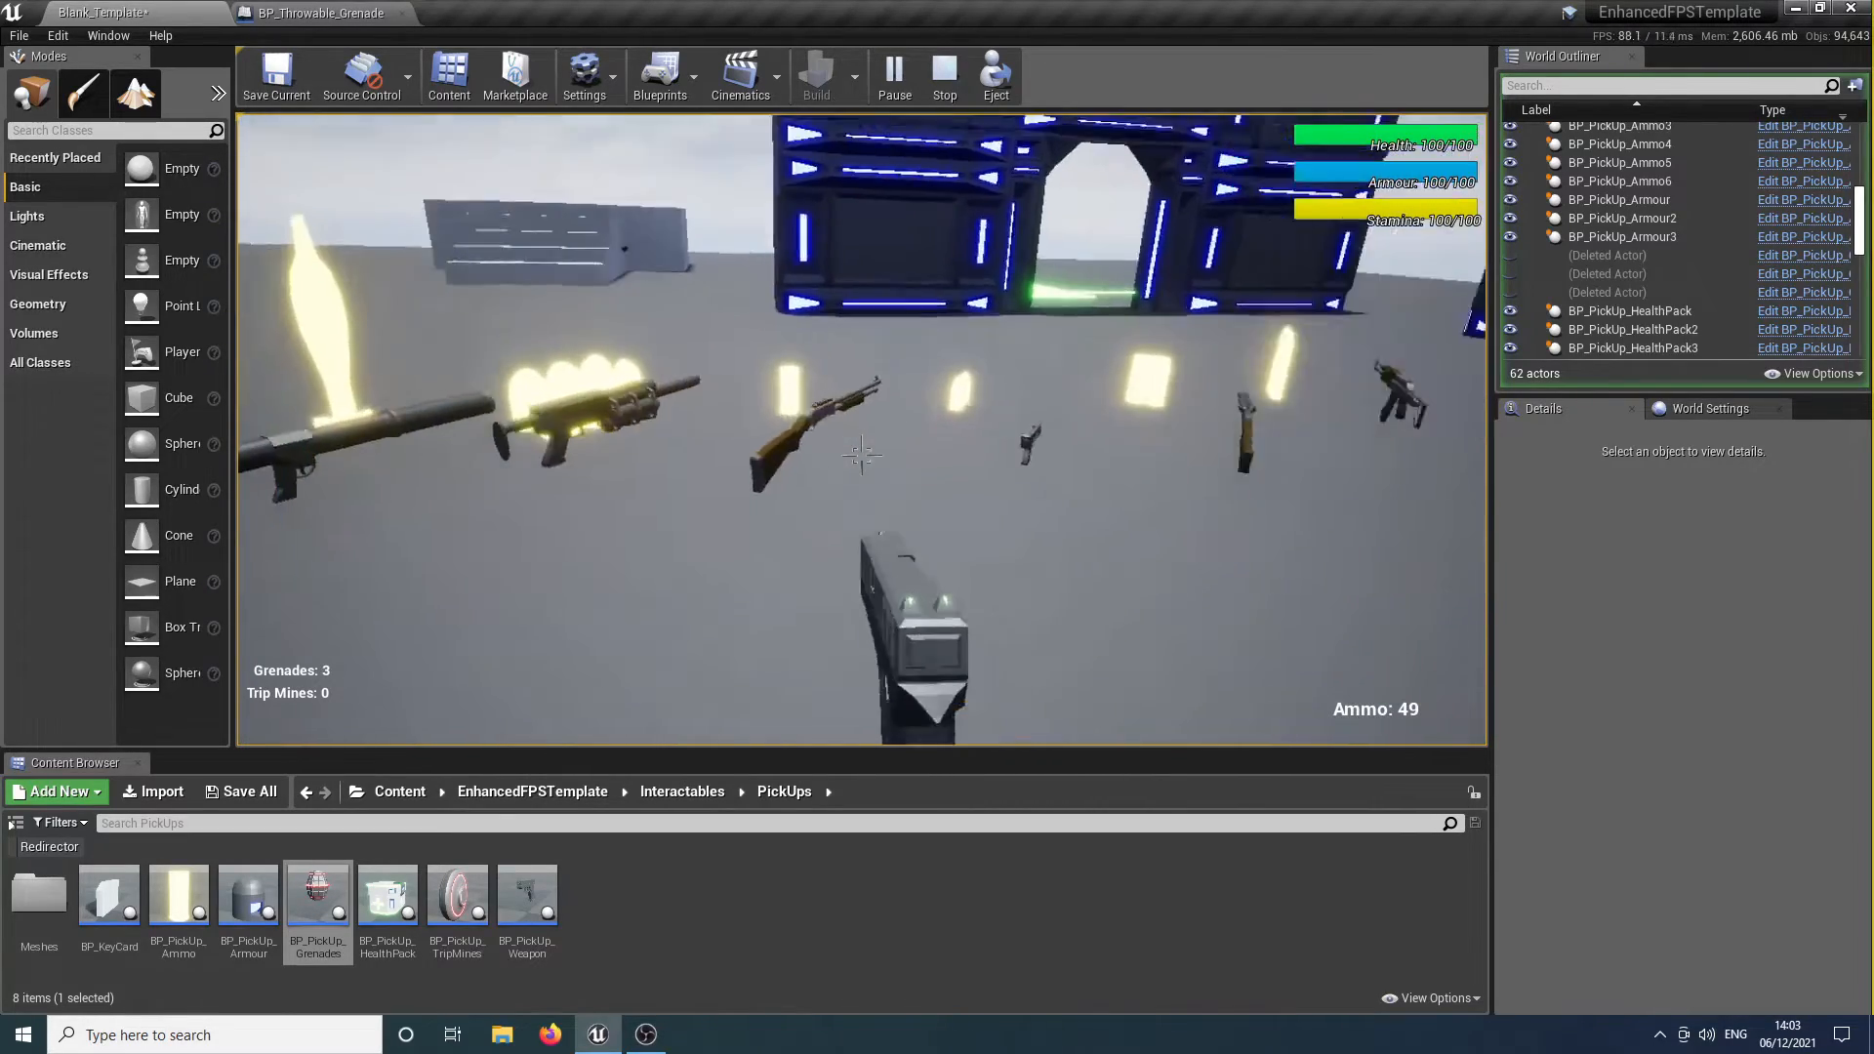
{"action": "key", "text": "w"}
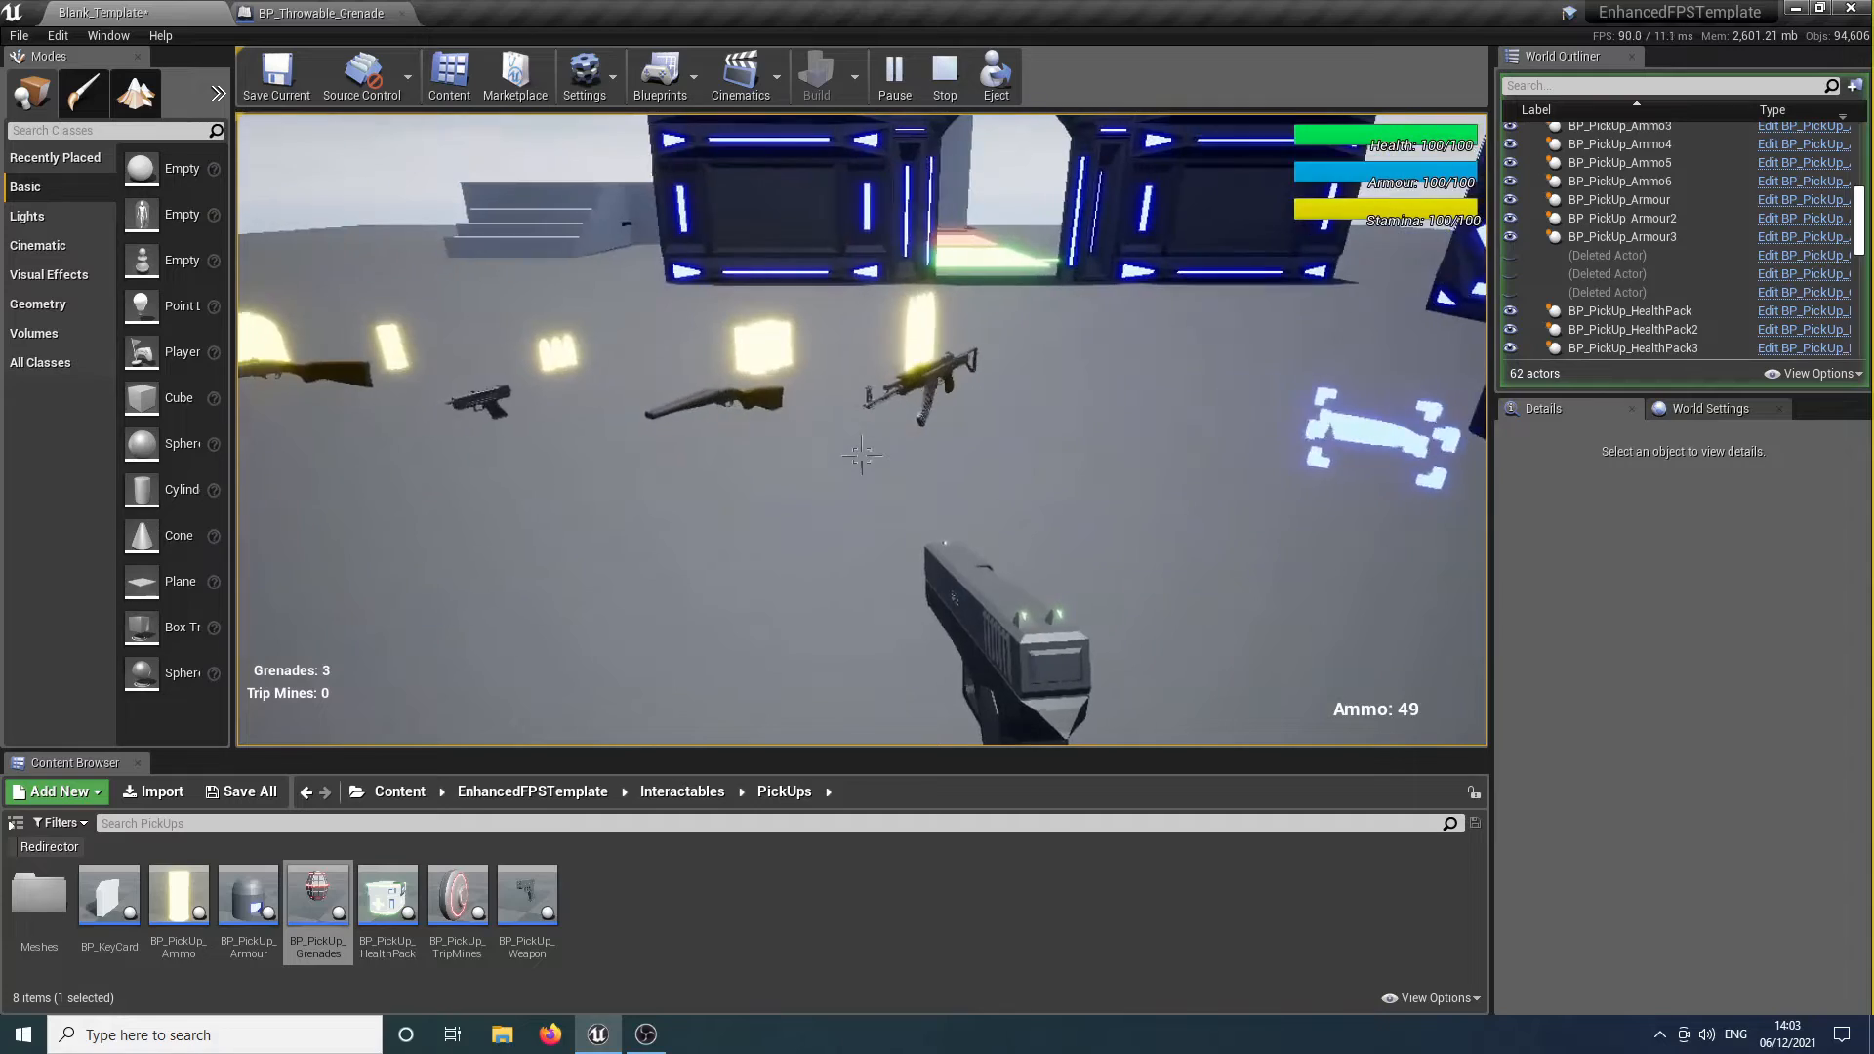
Test throwing two grenades towards the weapon pickups and end the play session.
{"action": "key", "text": "a"}
{"action": "key", "text": "g"}
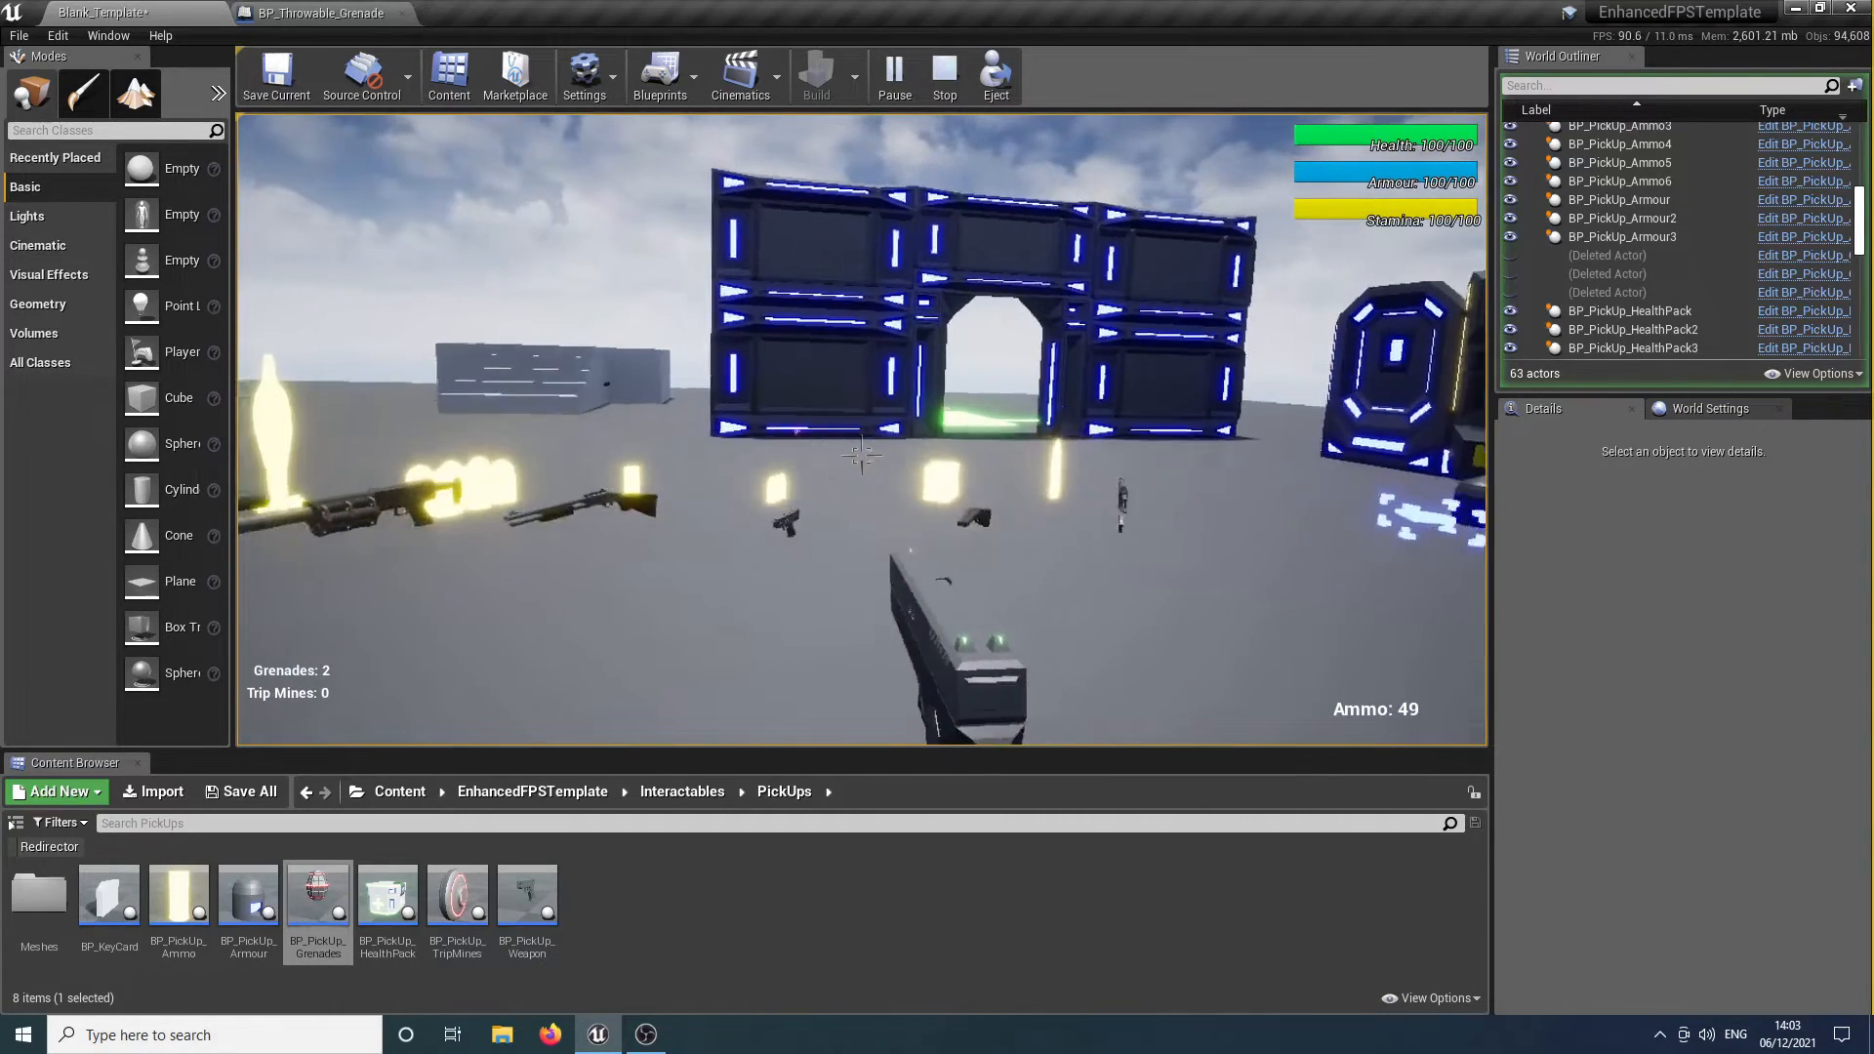
{"action": "key", "text": "a"}
{"action": "key", "text": "w"}
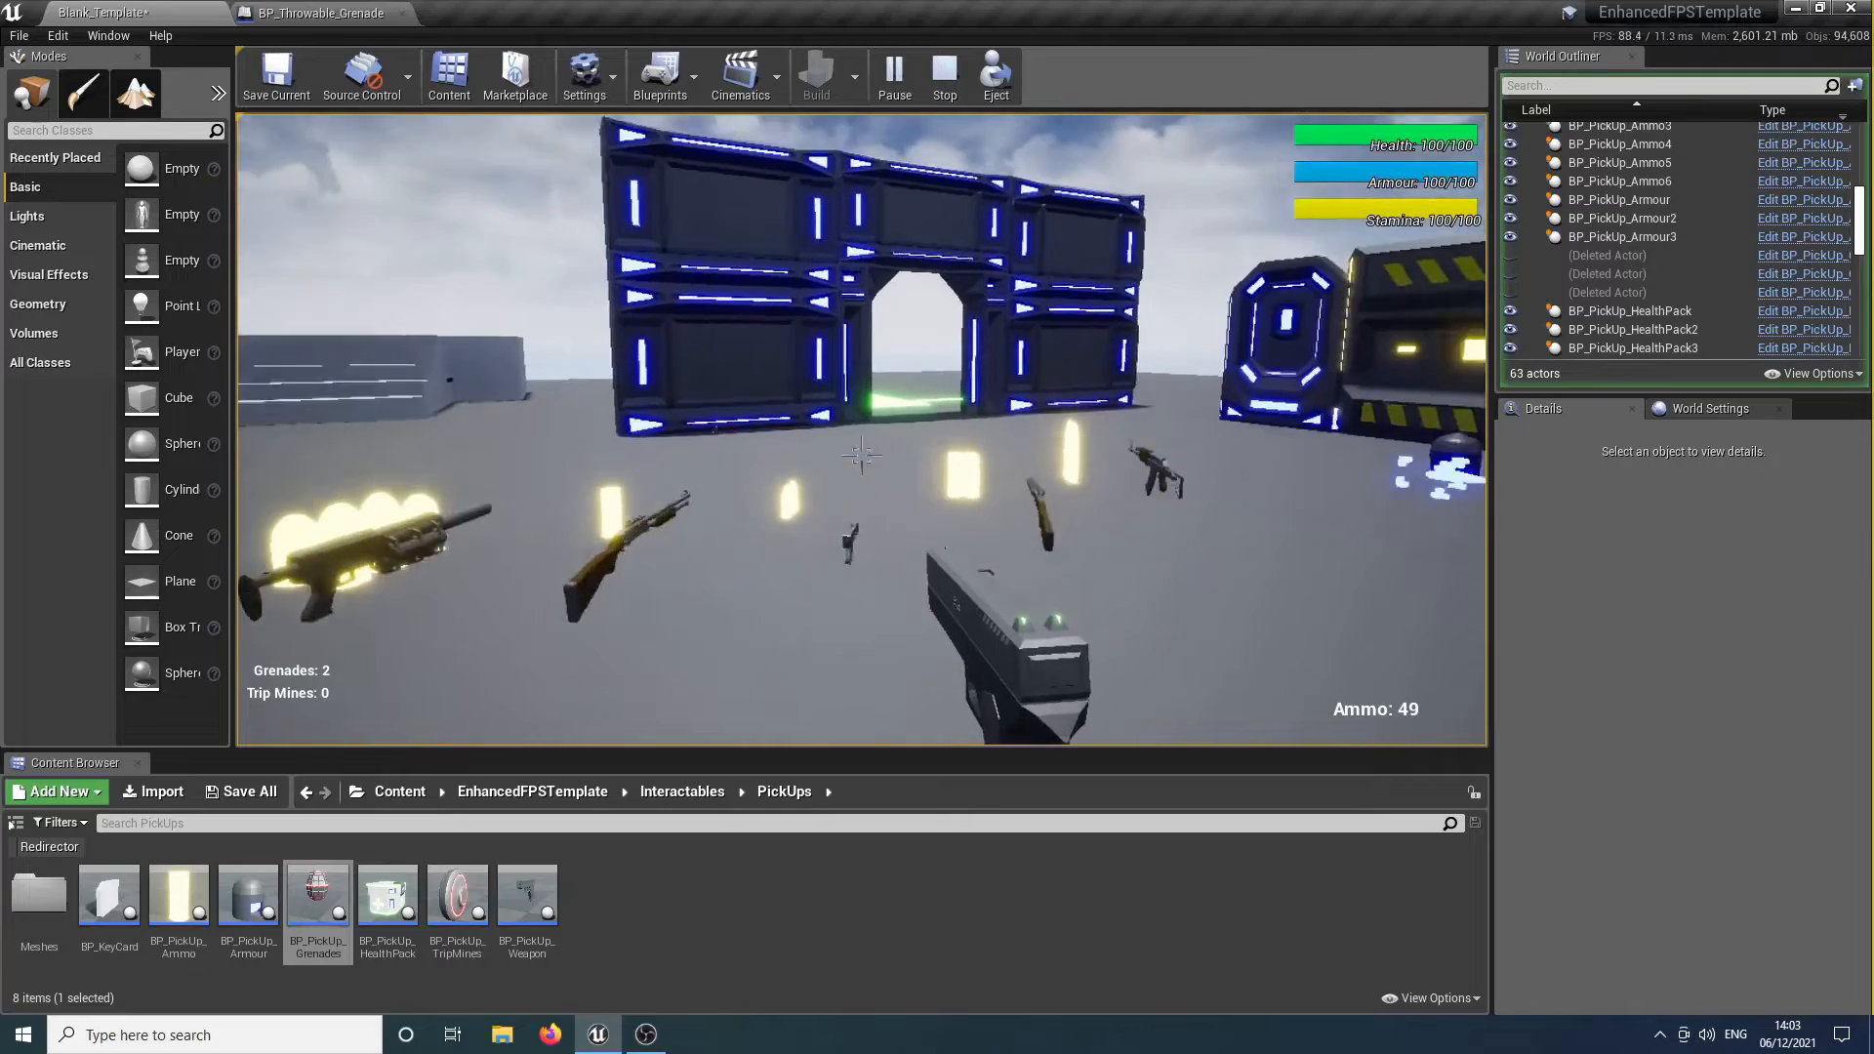
{"action": "key", "text": "d"}
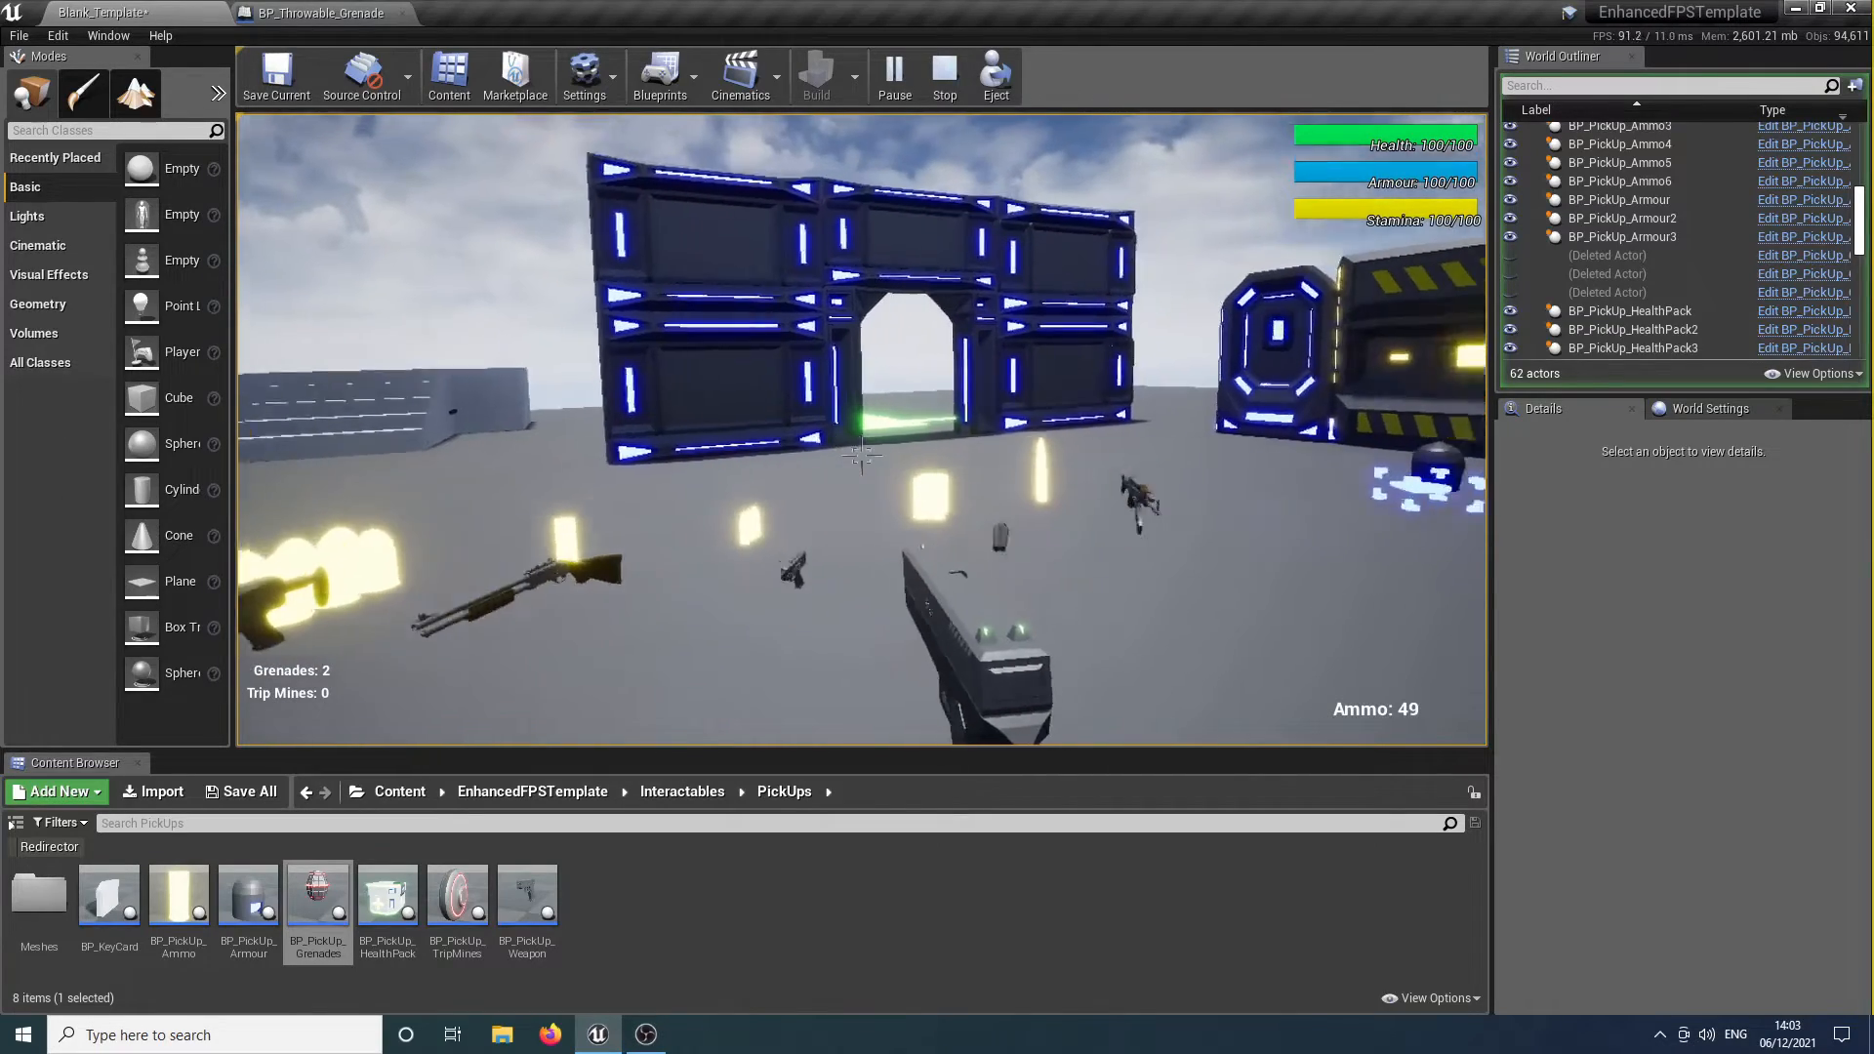
{"action": "key", "text": "w"}
{"action": "key", "text": "g"}
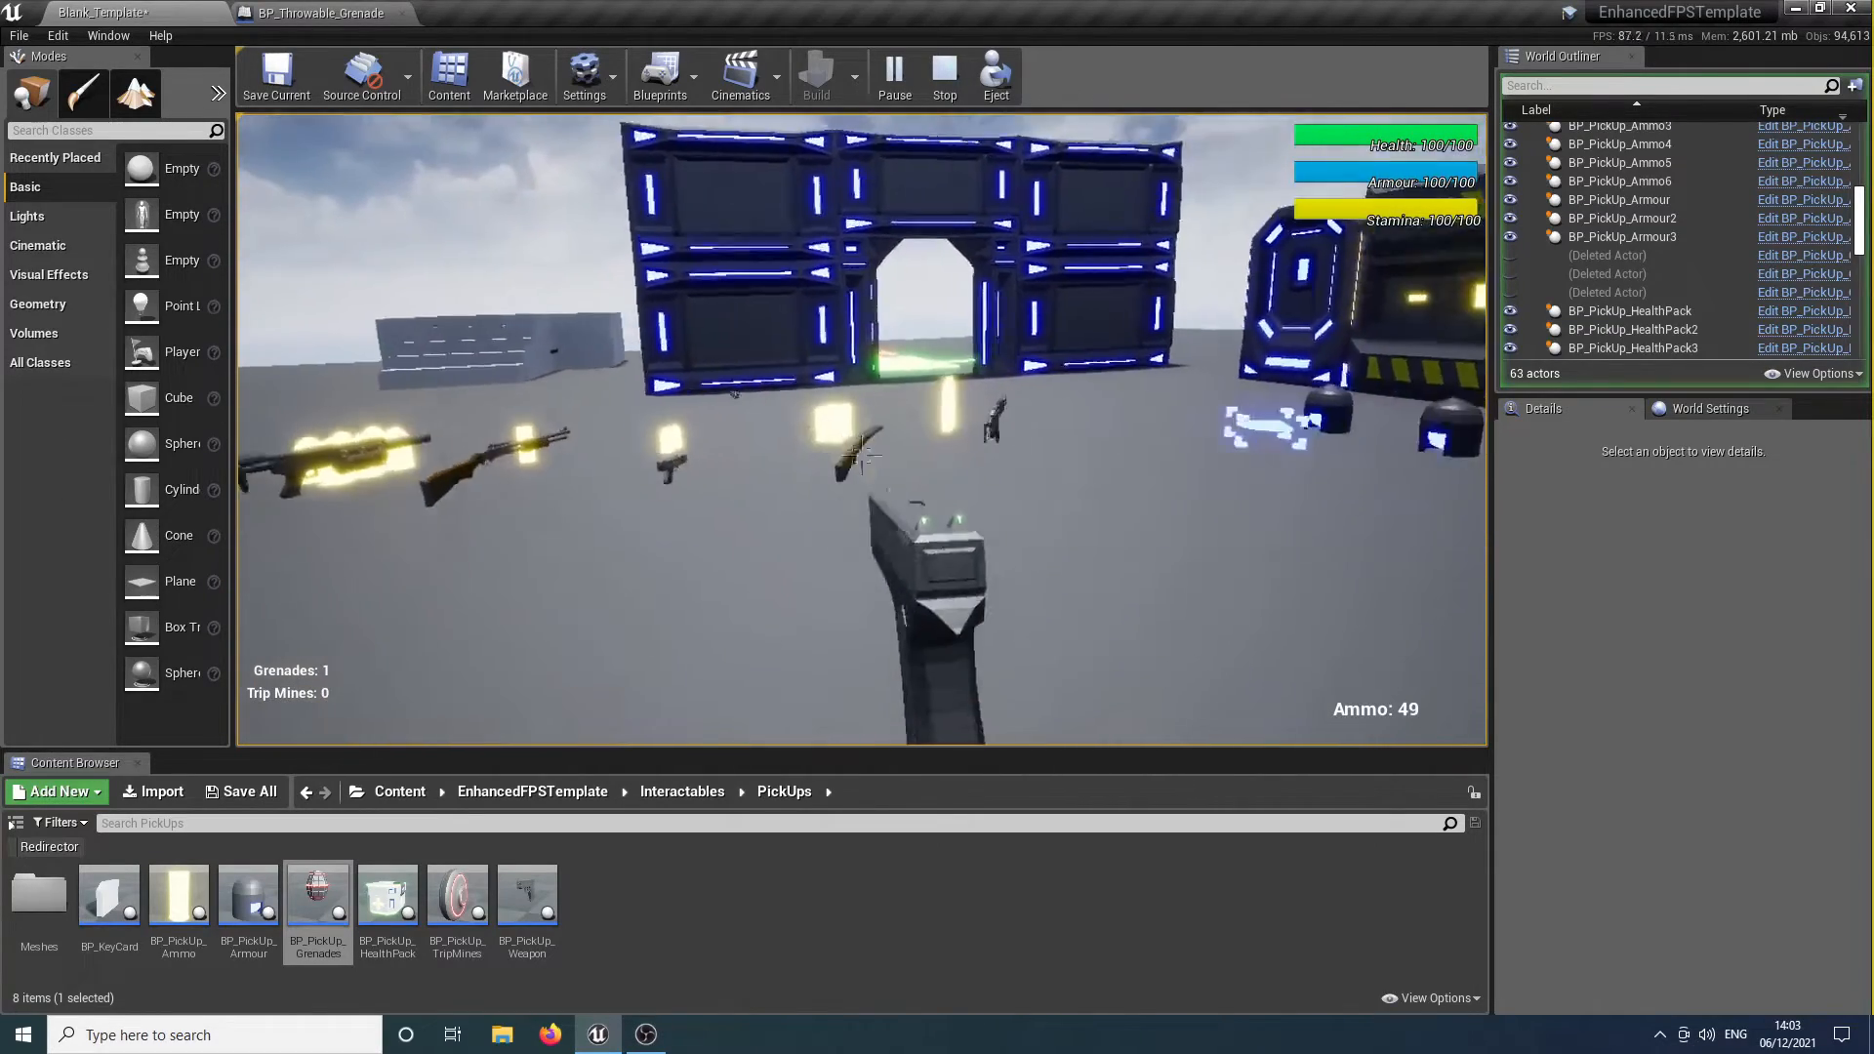
{"action": "key", "text": "w"}
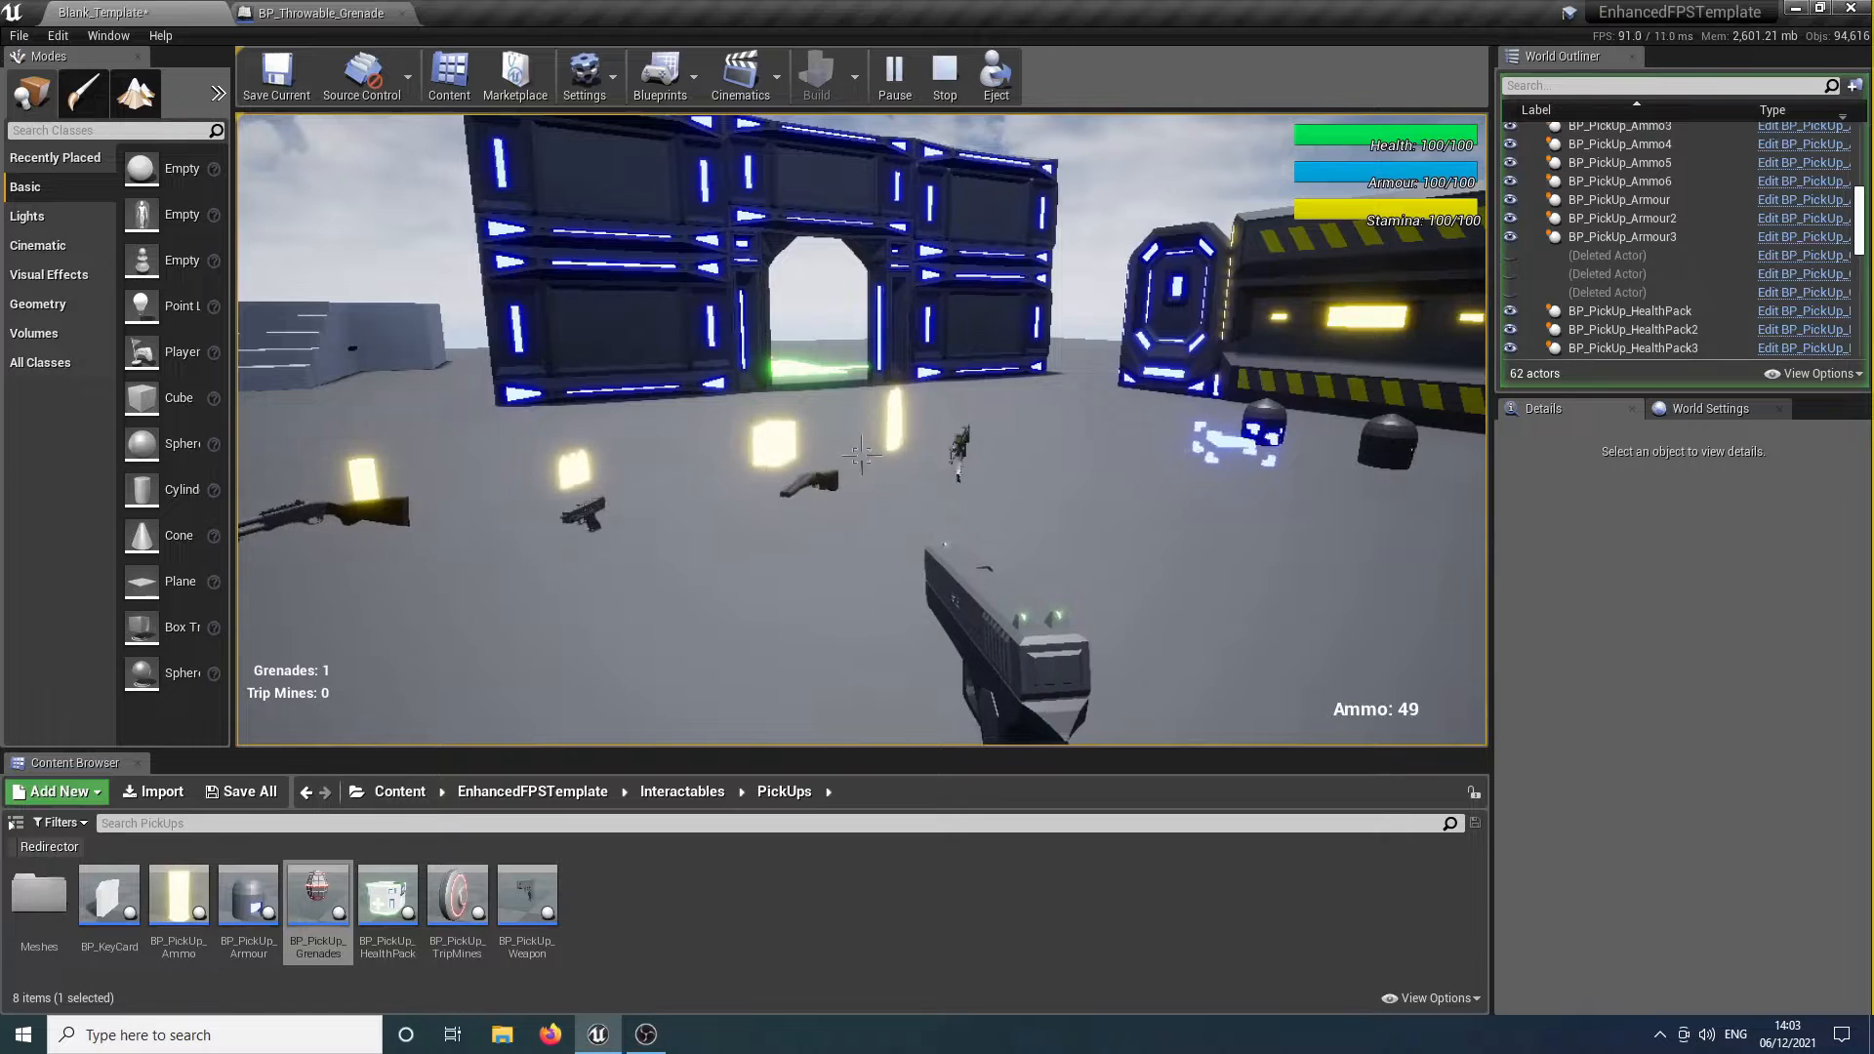
{"action": "key", "text": "Escape"}
Examine the Throw Grenade action mapping in the project's Input settings, close the settings and return to the level.
{"action": "left_click", "coordinate": [20, 36]}
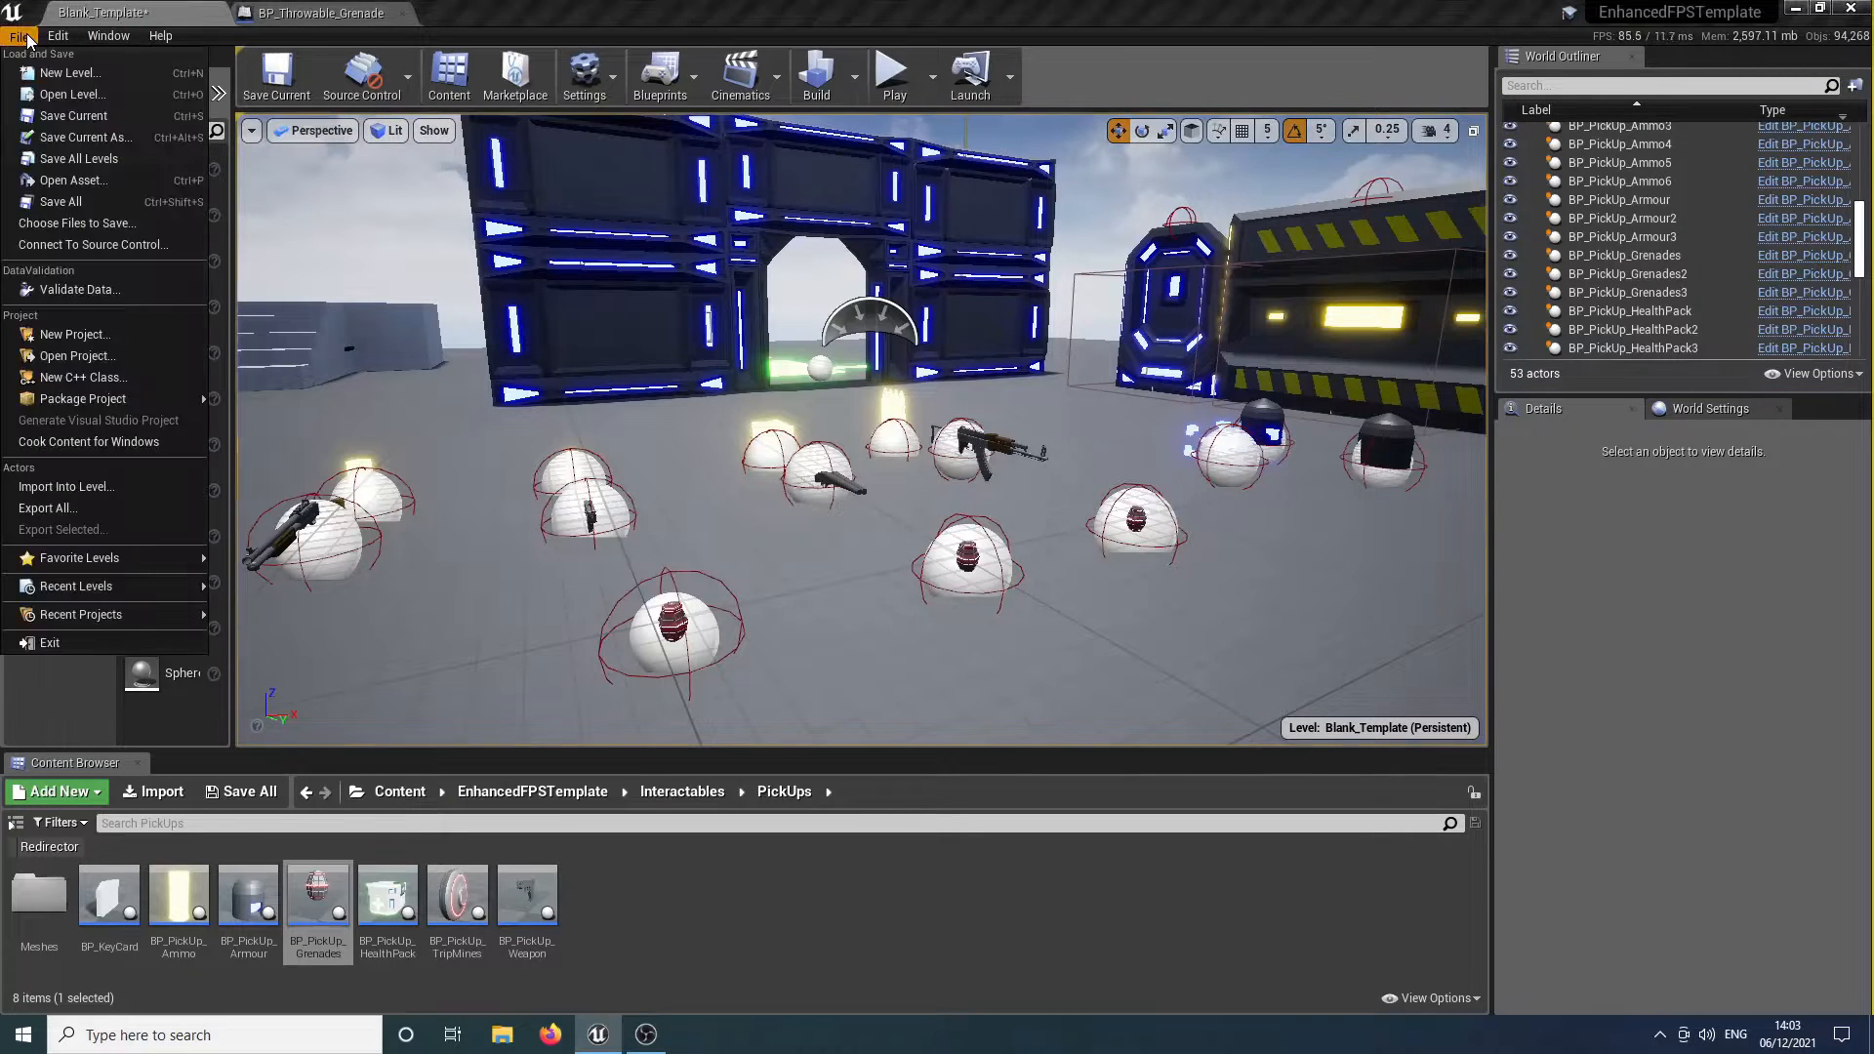
{"action": "mouse_move", "coordinate": [57, 36]}
{"action": "left_click", "coordinate": [133, 328]}
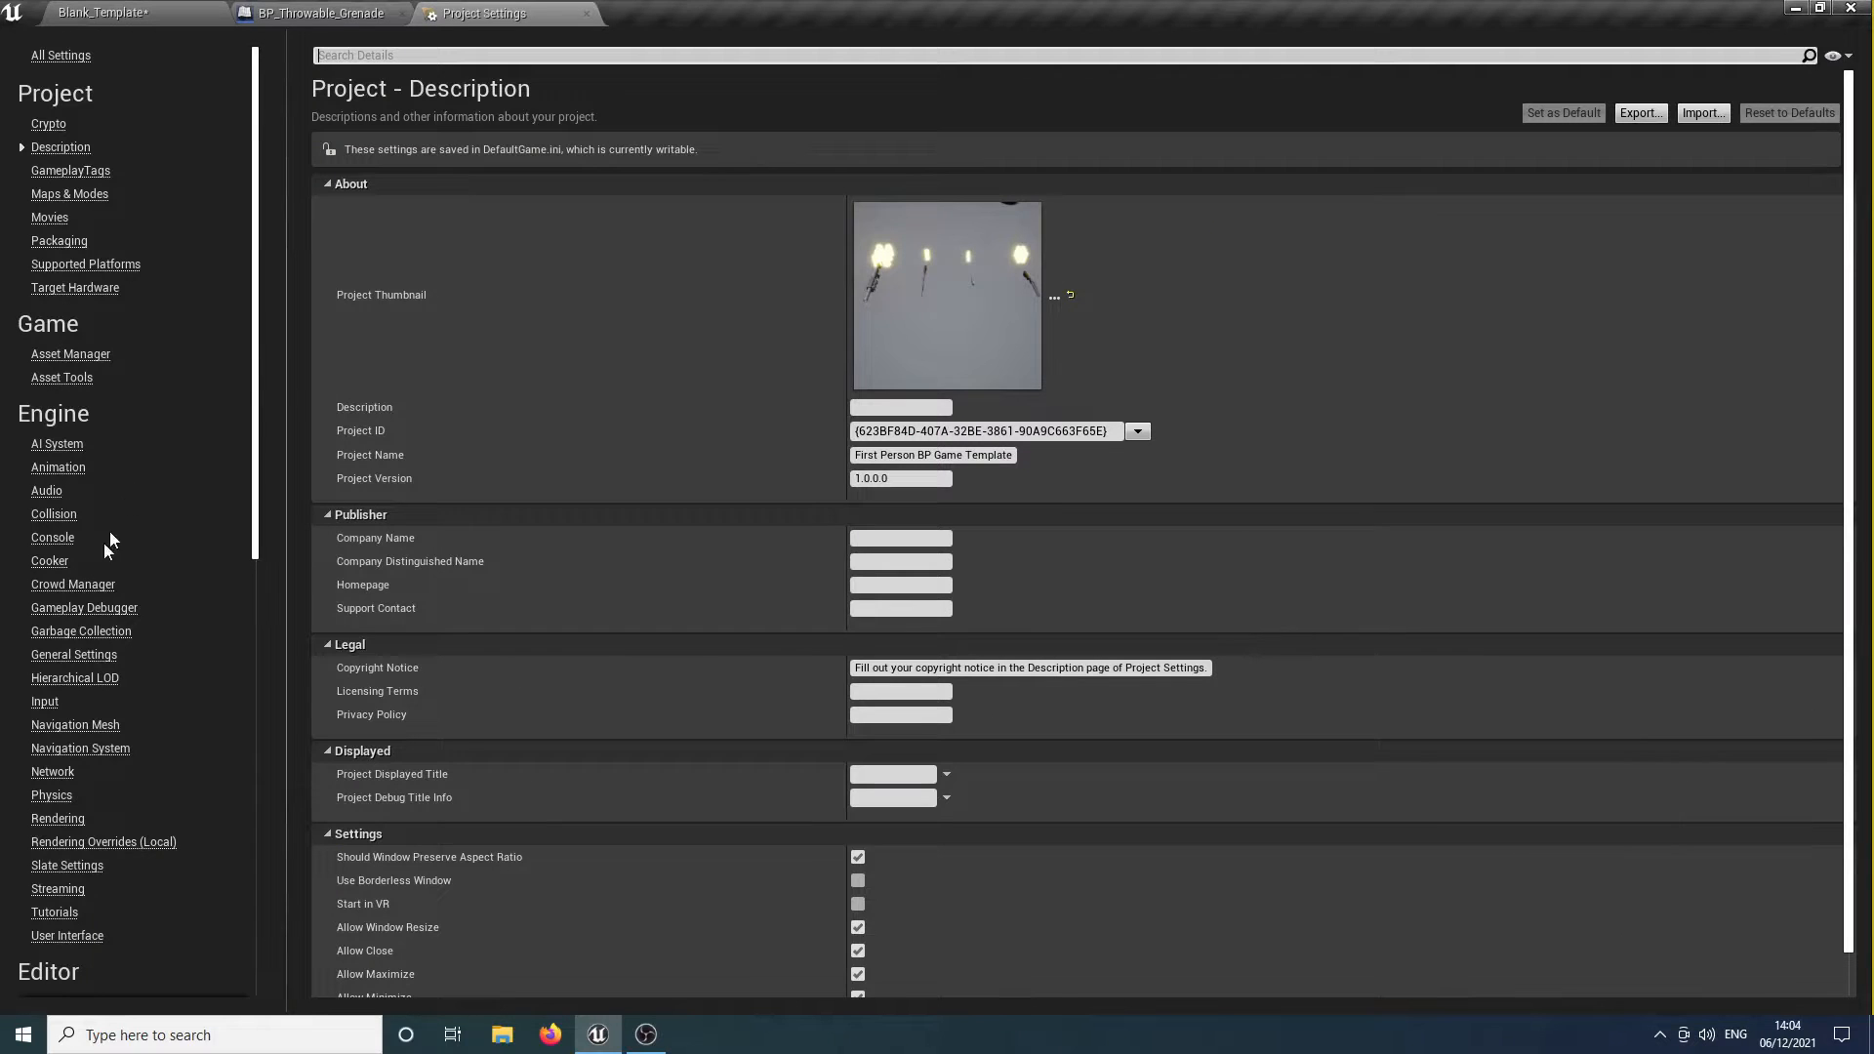
{"action": "left_click", "coordinate": [45, 702]}
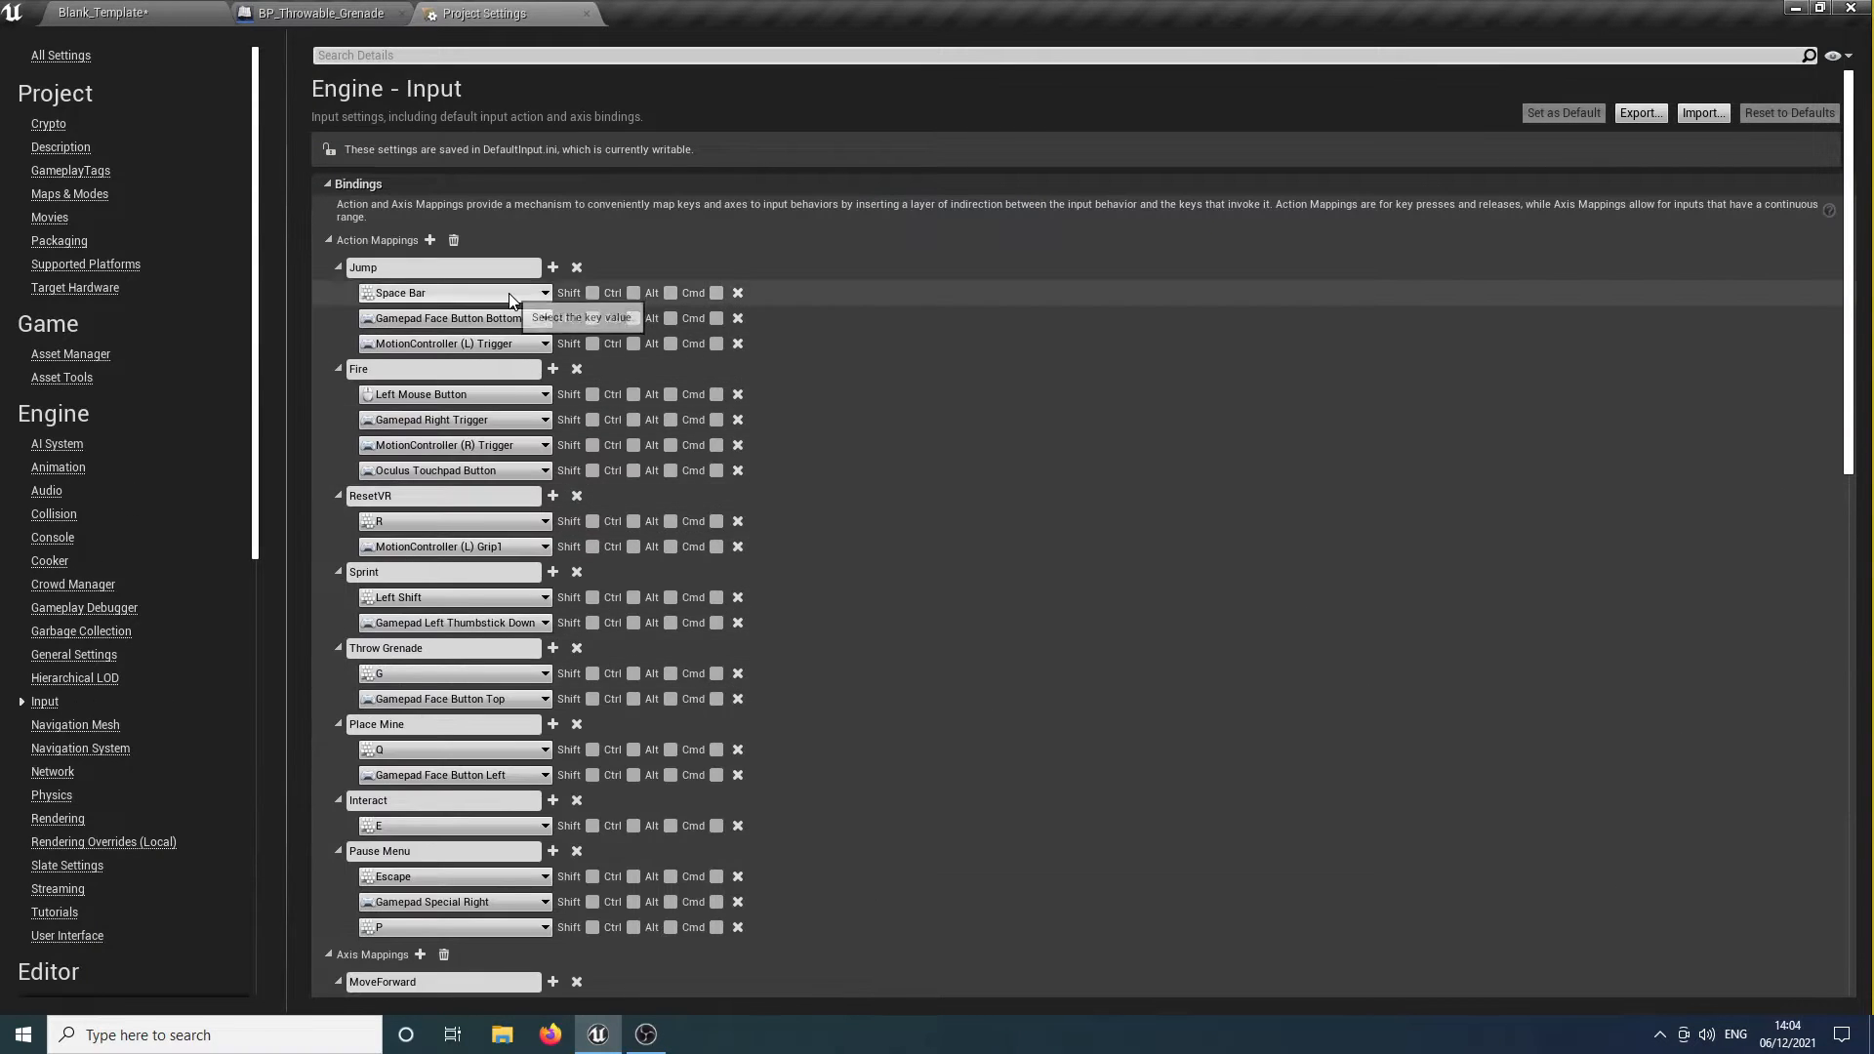
{"action": "scroll", "coordinate": [678, 284], "scroll_direction": "down", "scroll_amount": 2}
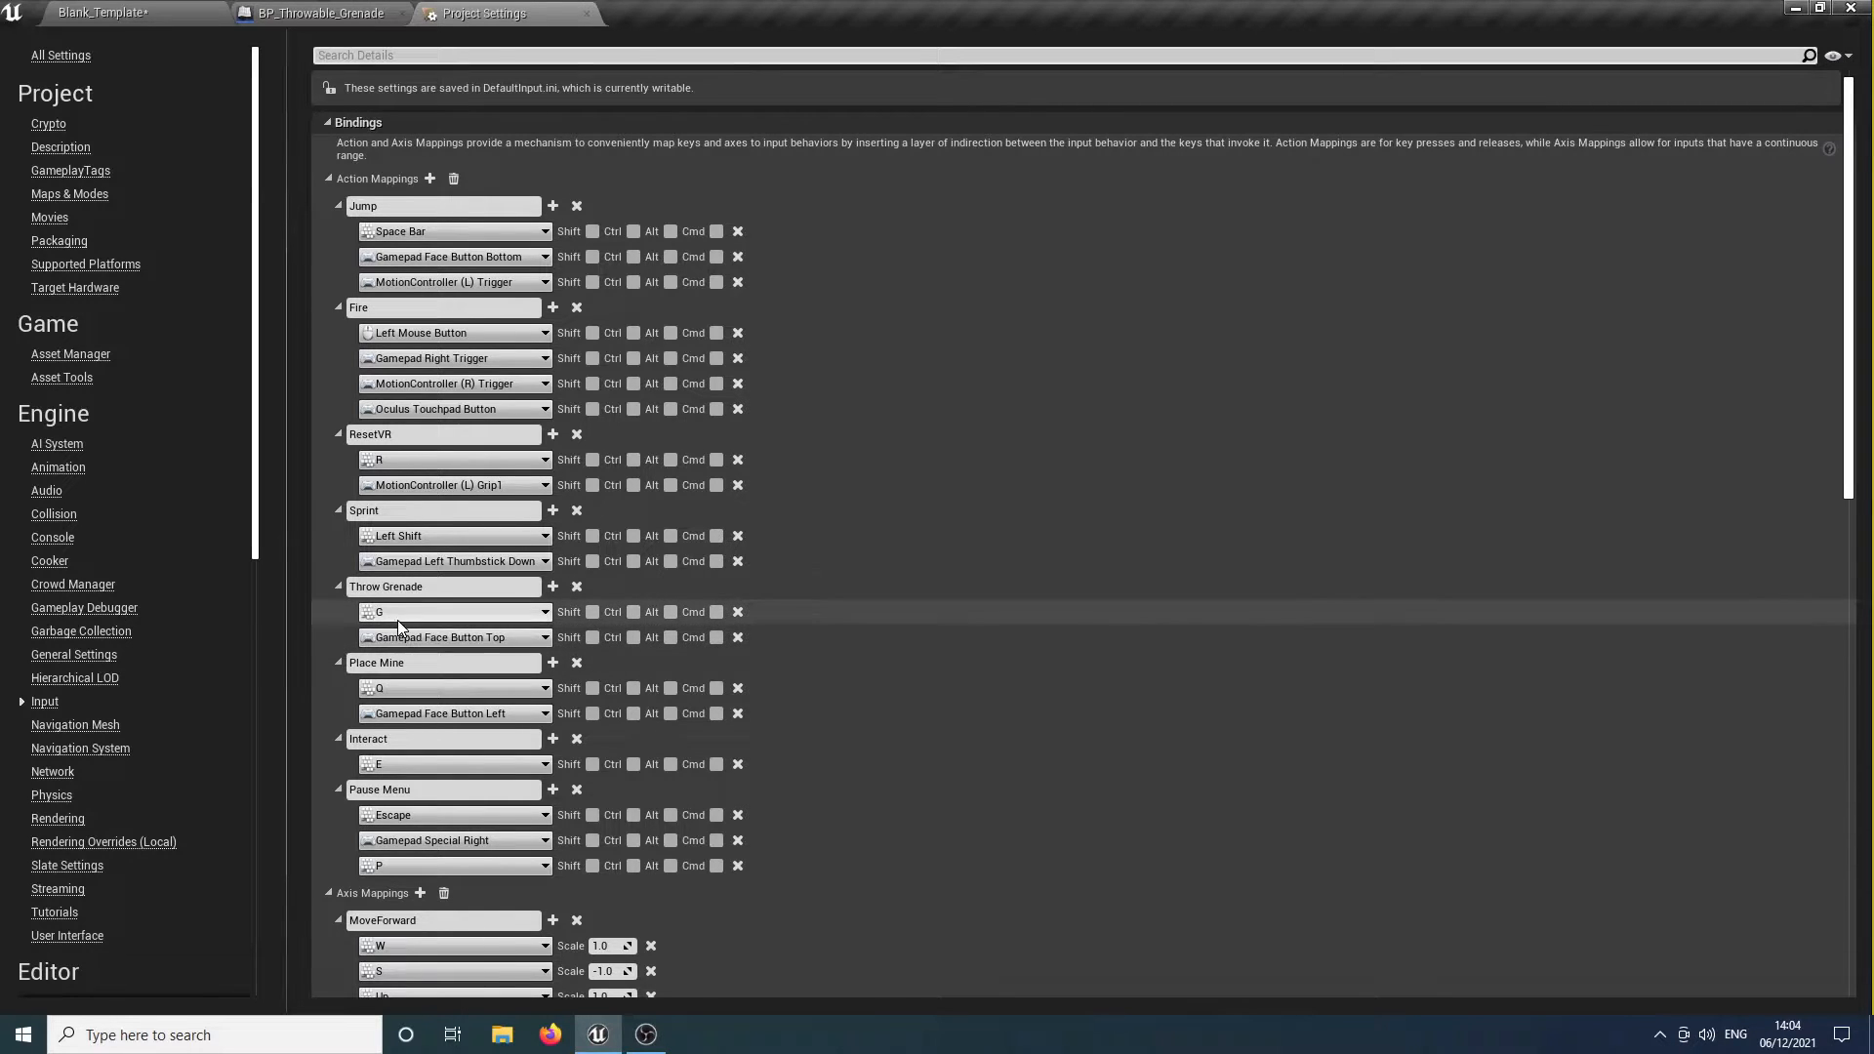
{"action": "left_click", "coordinate": [532, 620]}
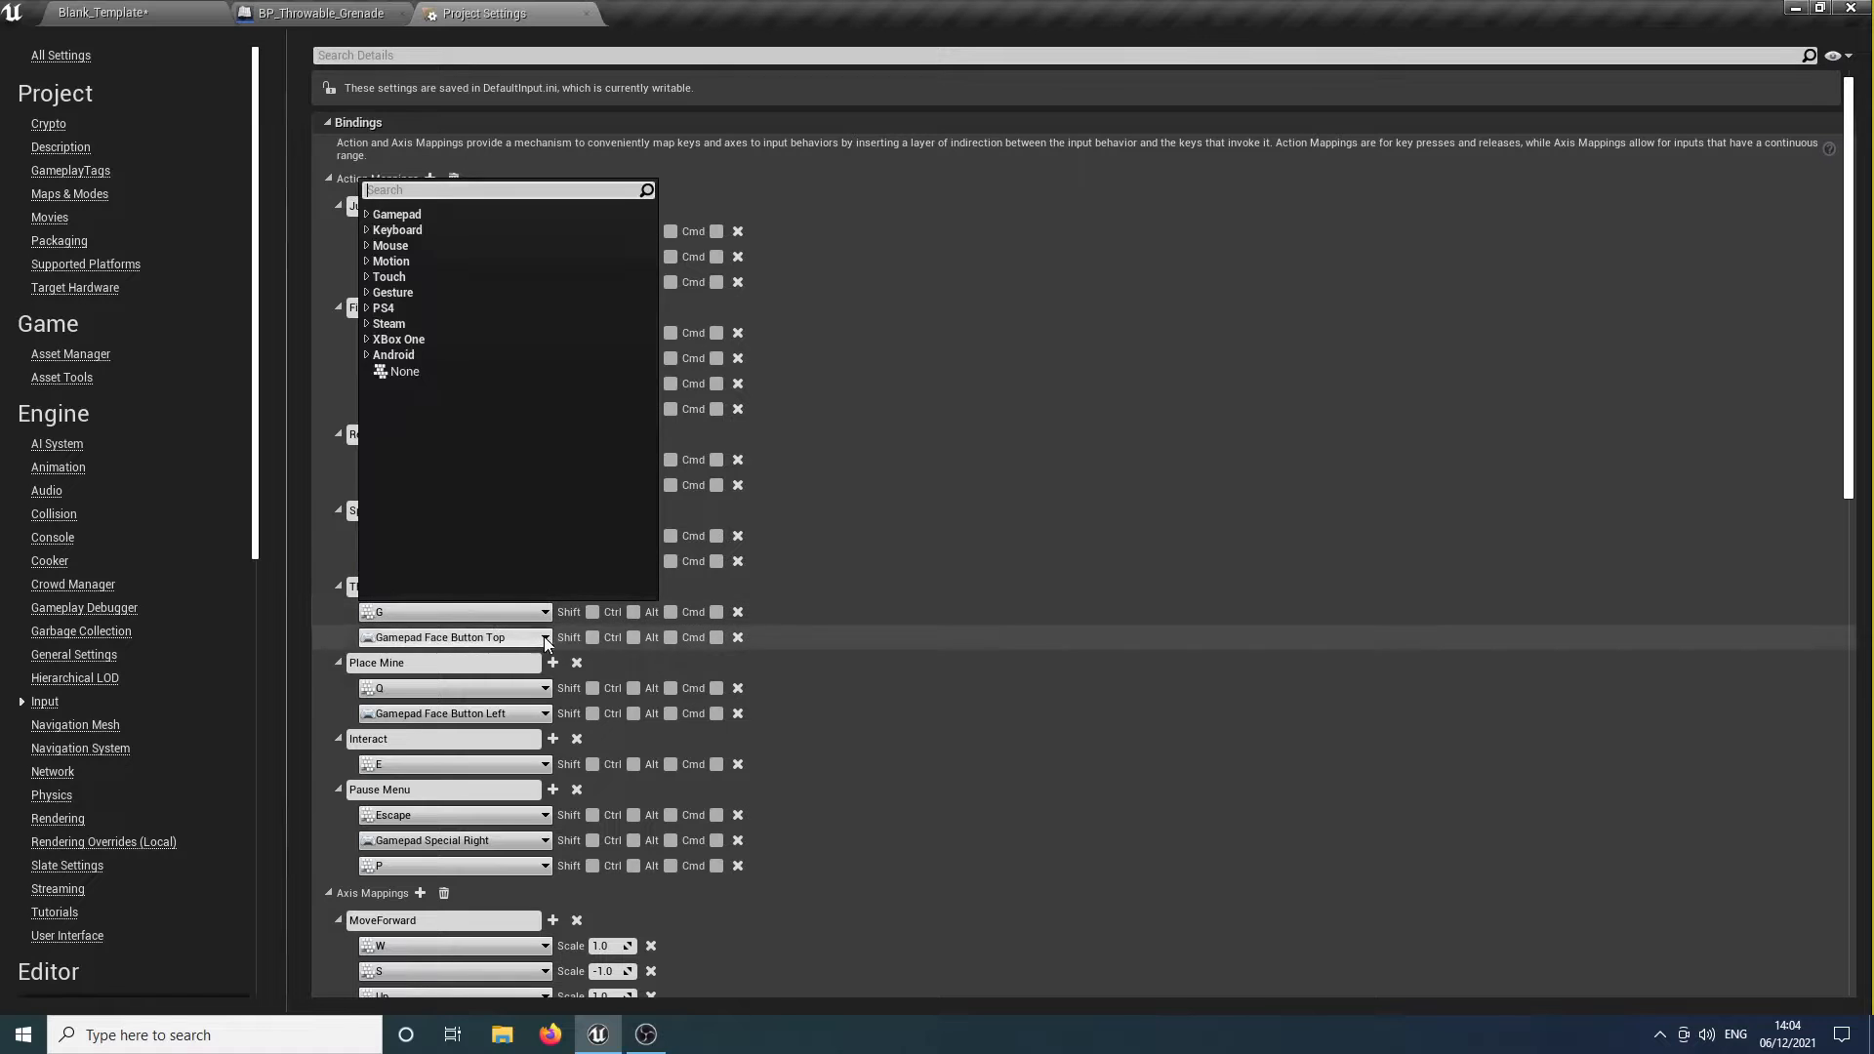
{"action": "left_click", "coordinate": [1038, 494]}
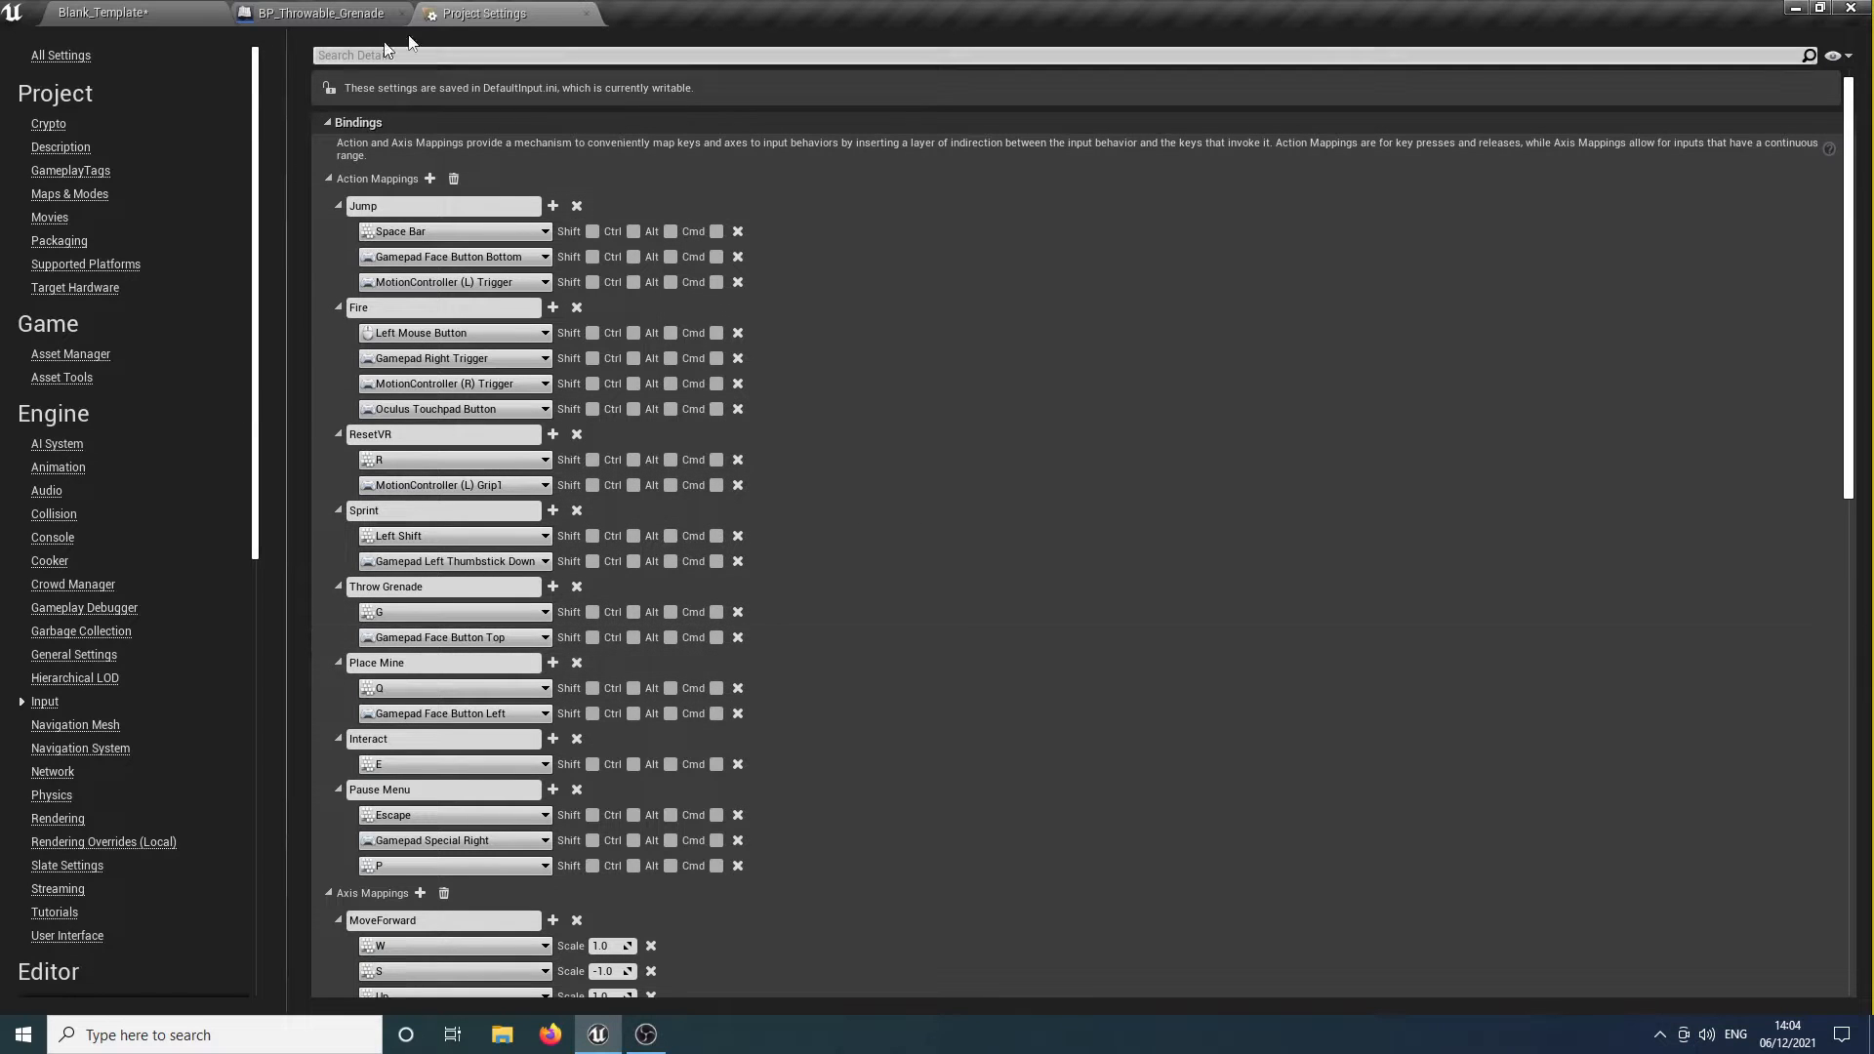
{"action": "left_click", "coordinate": [586, 14]}
{"action": "left_click", "coordinate": [147, 13]}
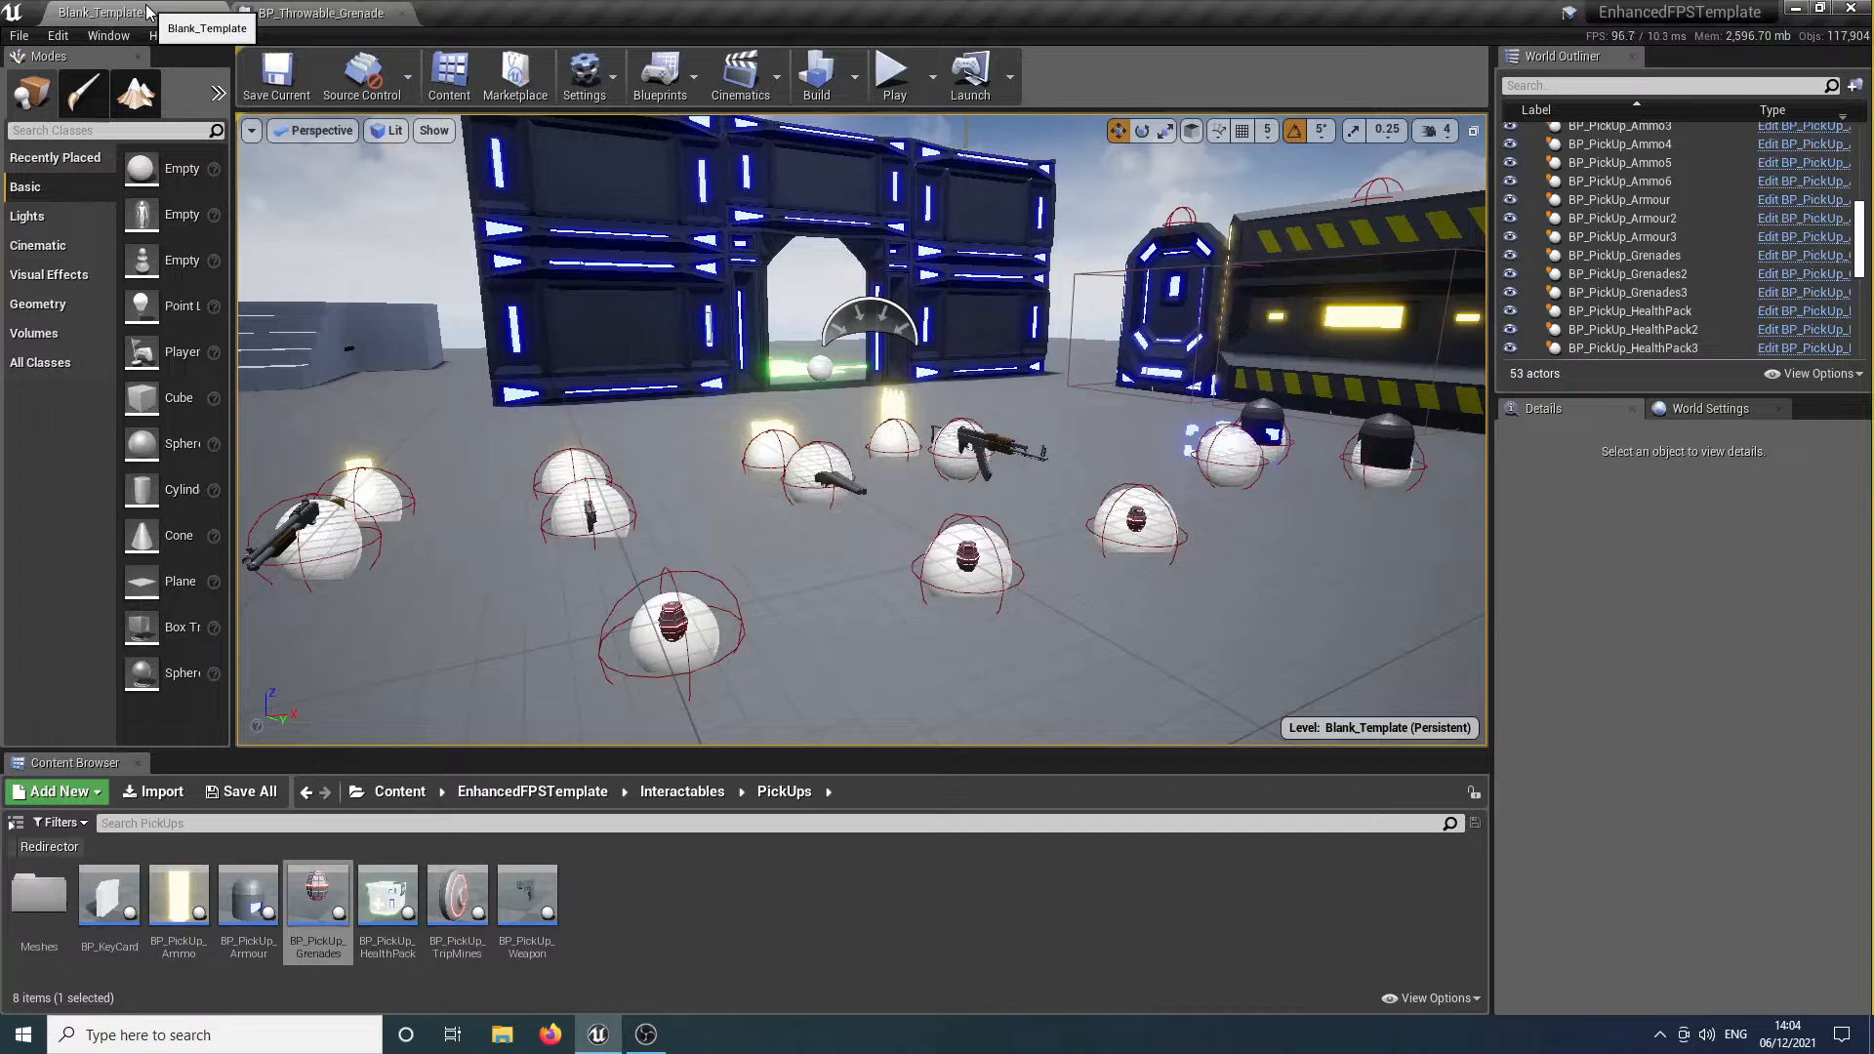
Examine the fuse and explosion variables of the BP_Throwable_Grenade blueprint in Weapons/Throwables and return to the level.
{"action": "scroll", "coordinate": [752, 552], "scroll_direction": "down", "scroll_amount": 4}
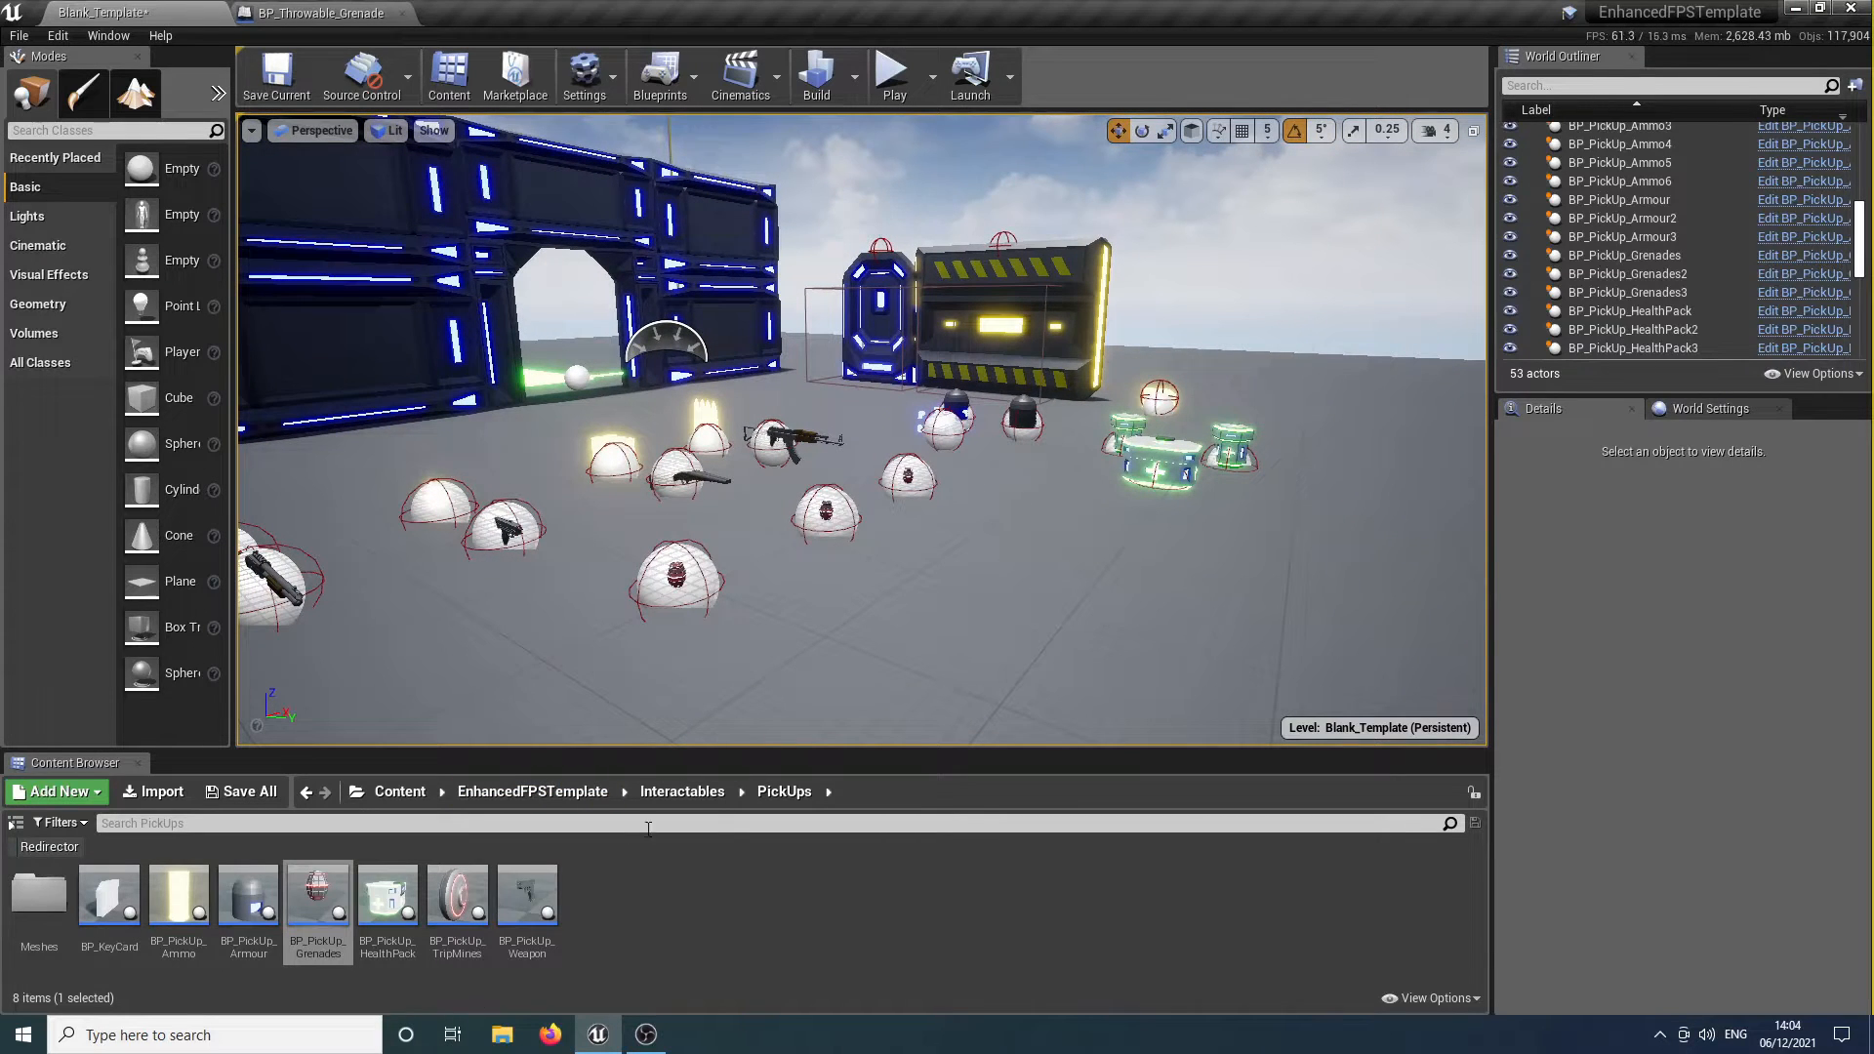
{"action": "left_click", "coordinate": [572, 797]}
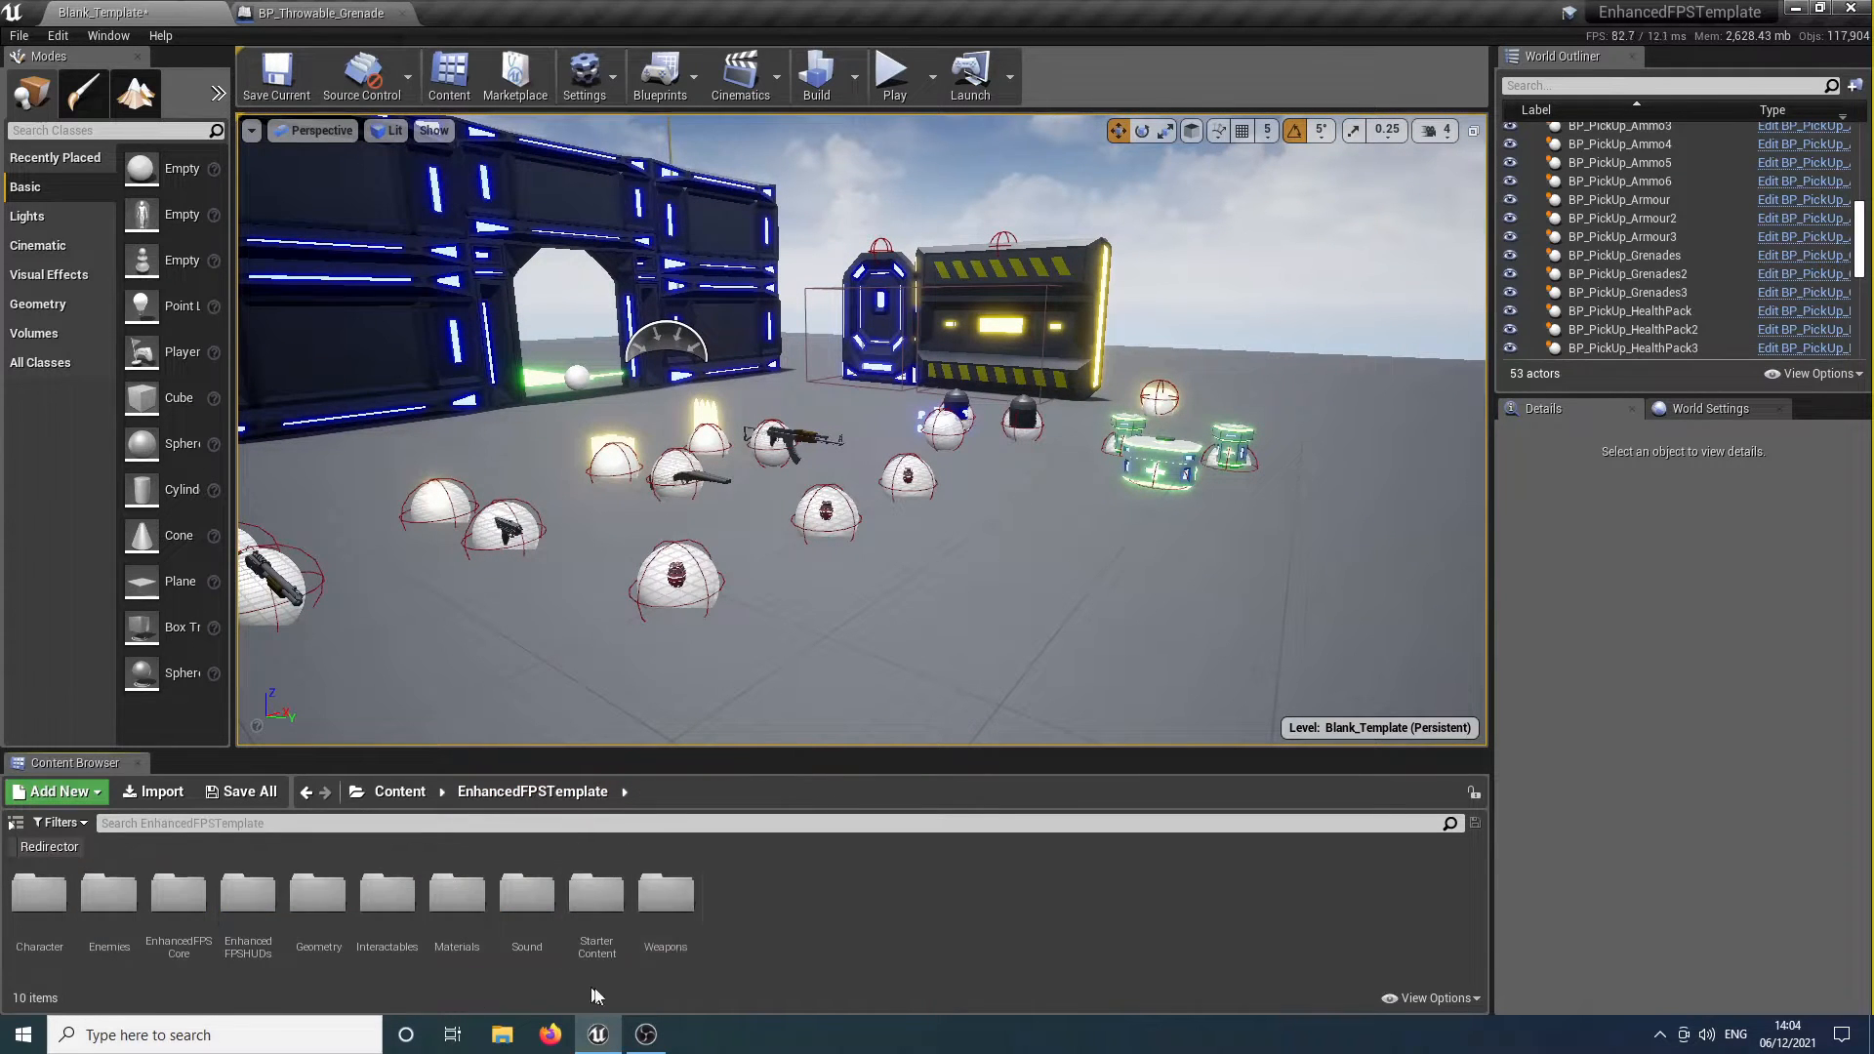
{"action": "double_click", "coordinate": [666, 893]}
{"action": "double_click", "coordinate": [179, 894]}
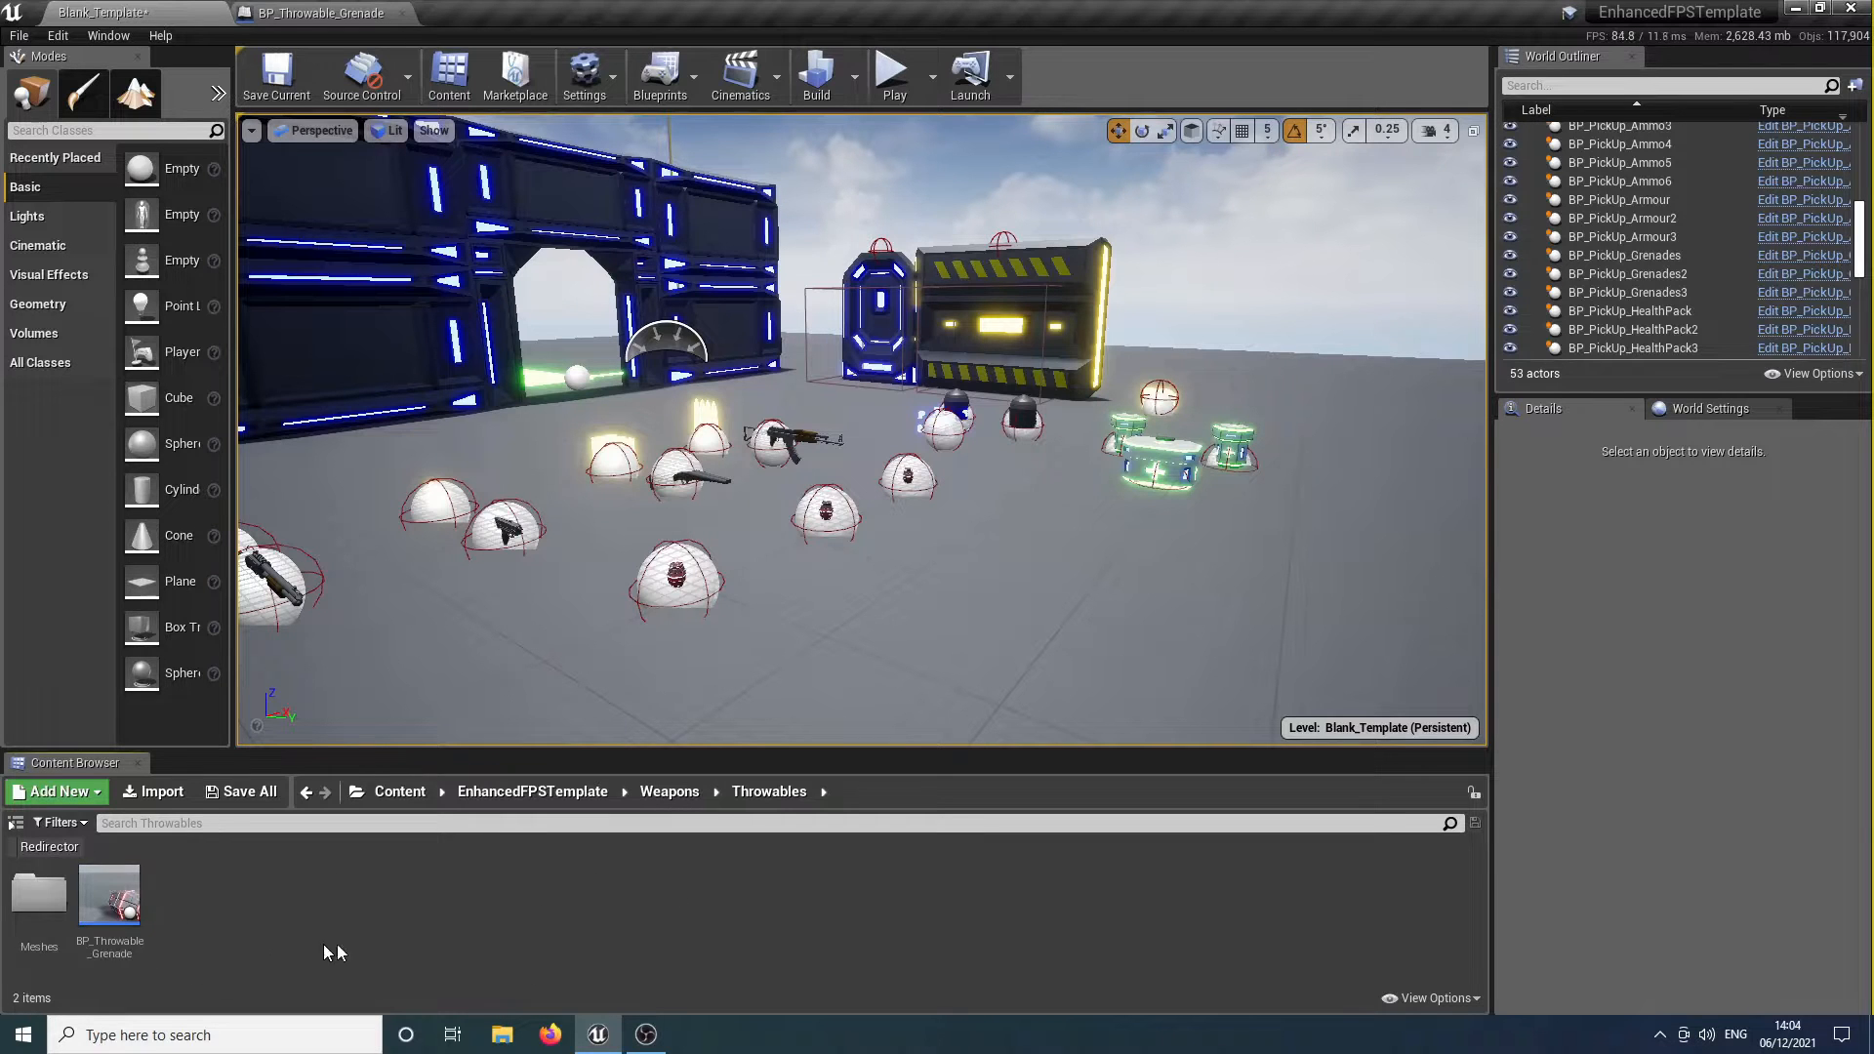
{"action": "double_click", "coordinate": [105, 890]}
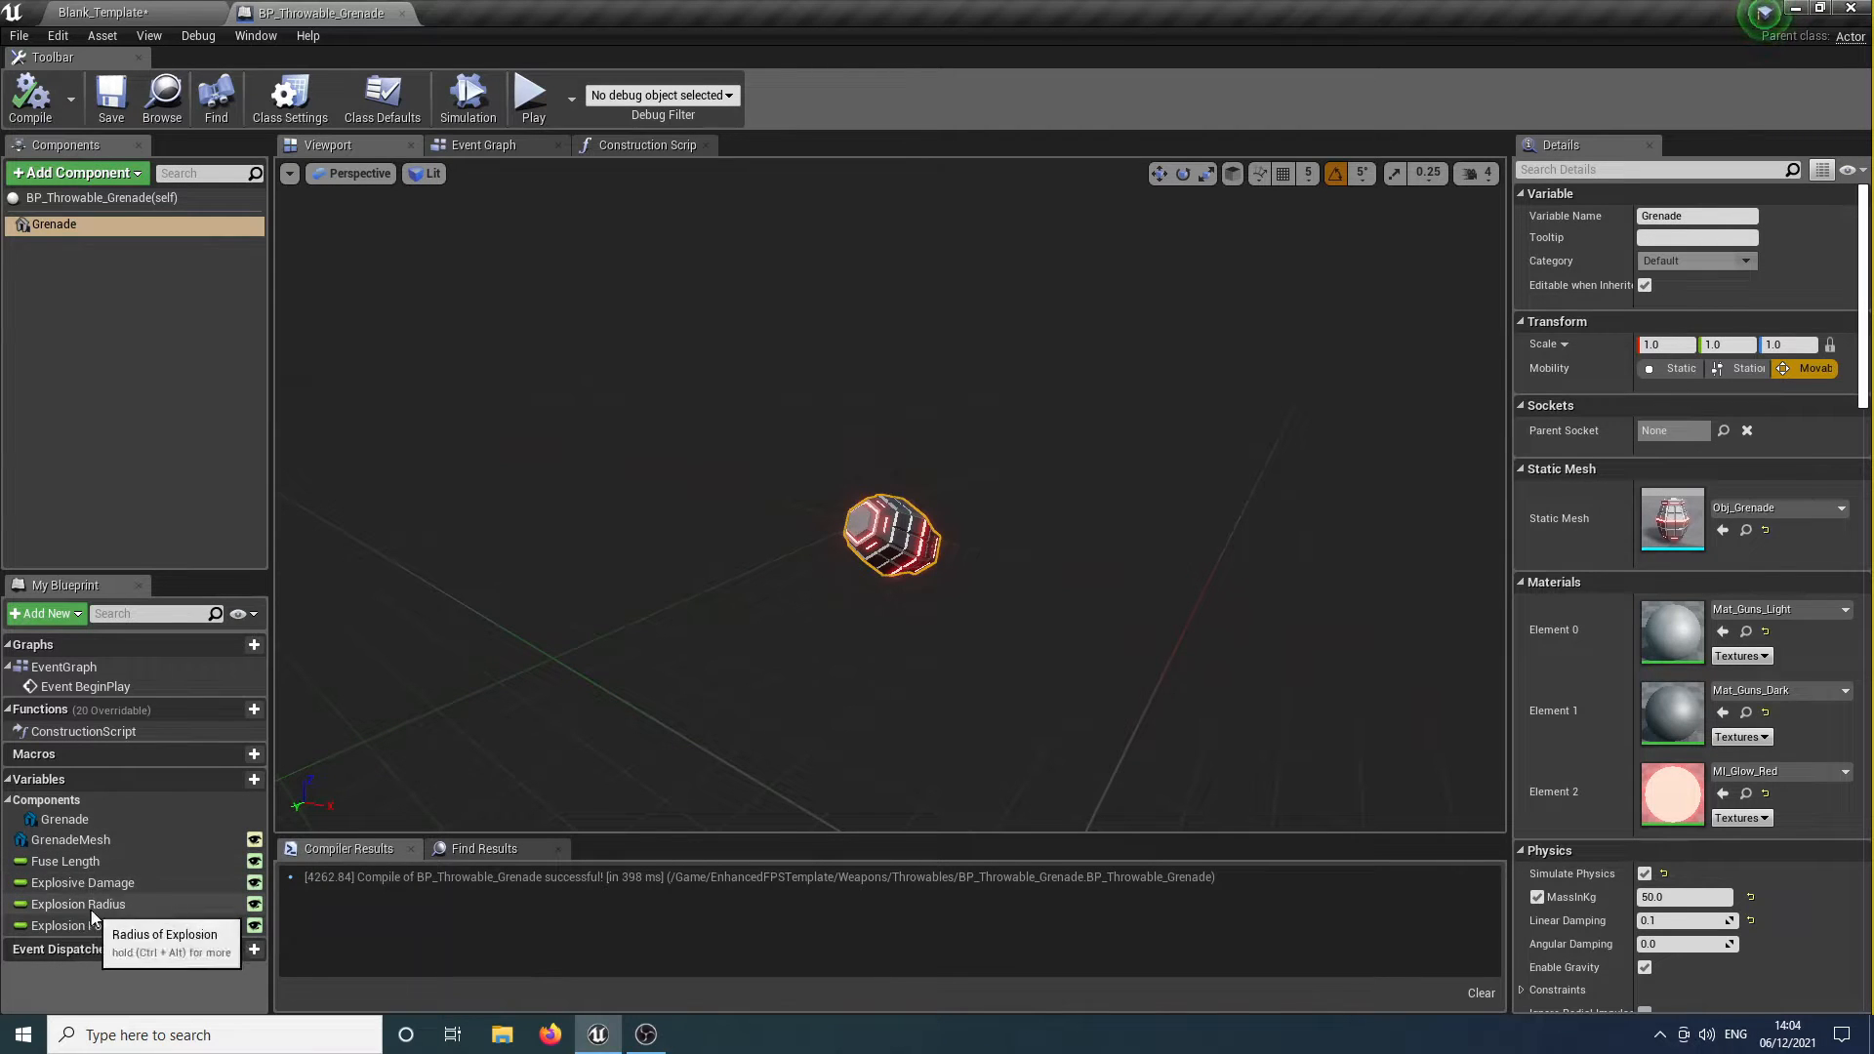
{"action": "left_click", "coordinate": [103, 12]}
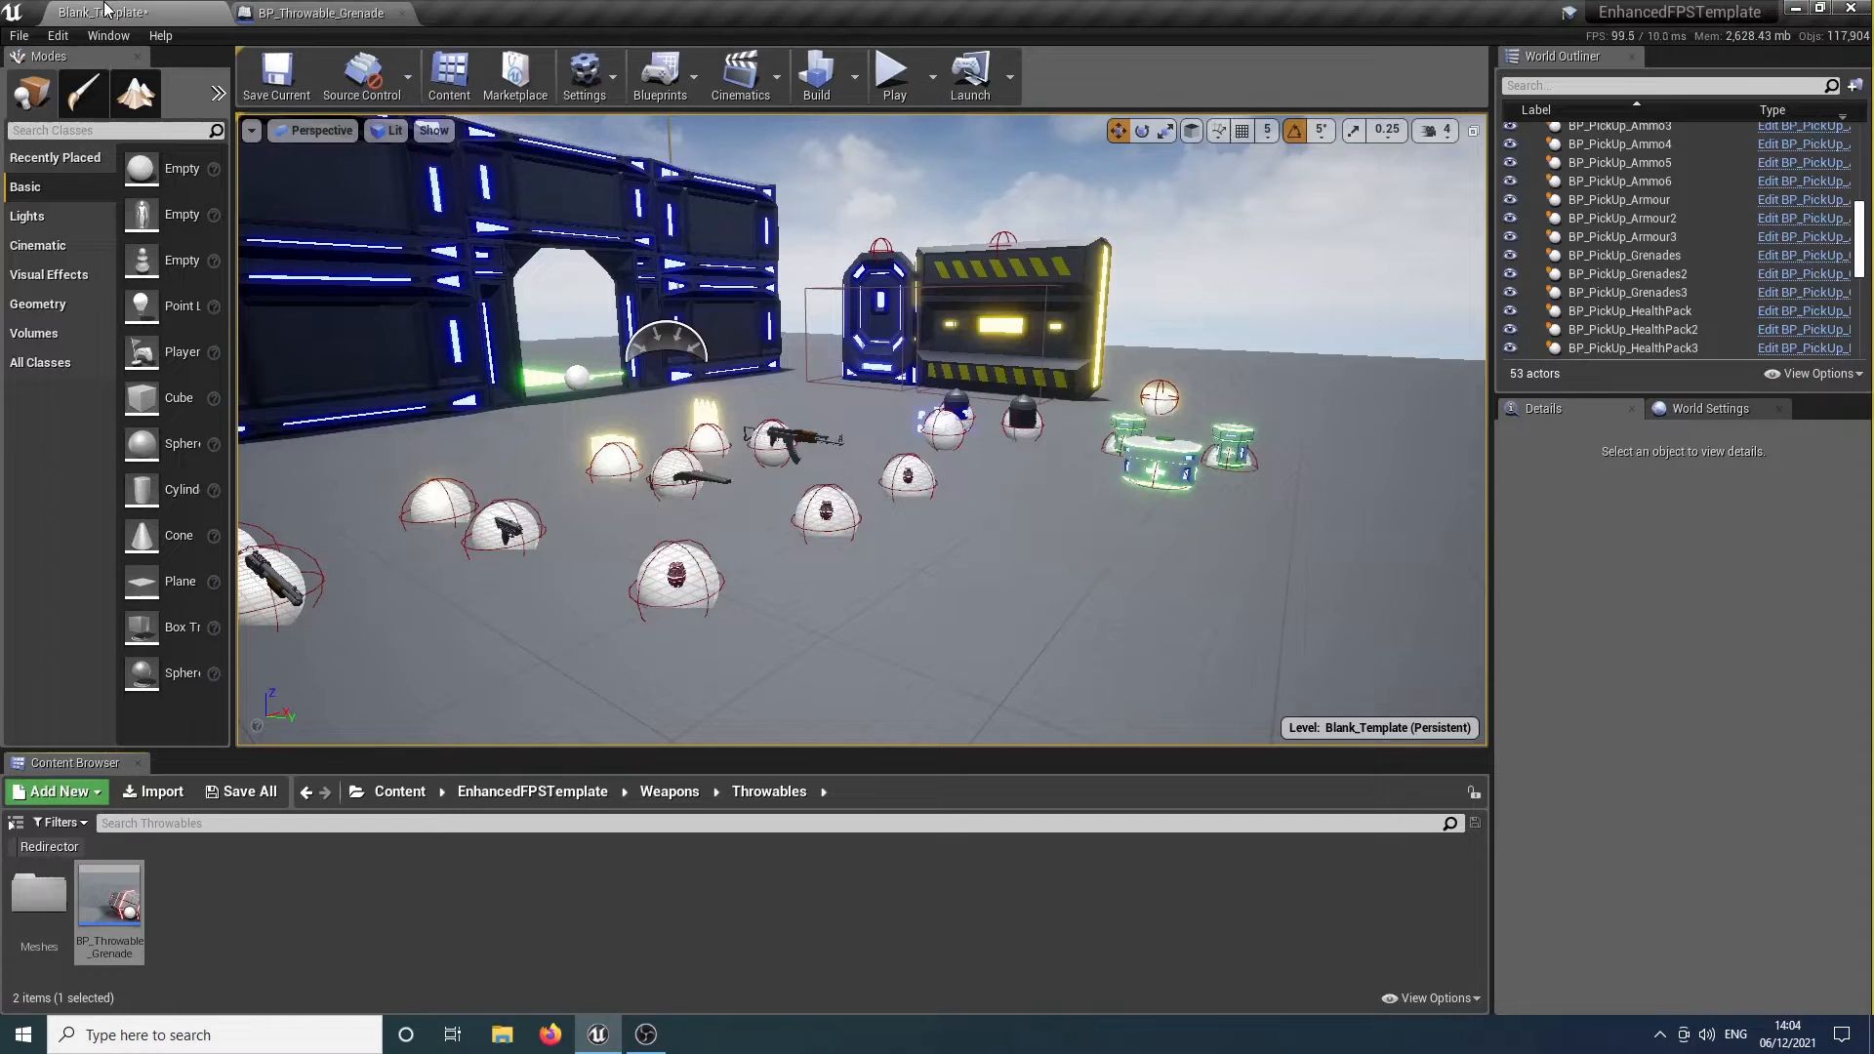
Open the Level Blueprint and add a Spawn Actor from Class node to its Event Graph.
{"action": "left_click", "coordinate": [660, 74]}
{"action": "left_click", "coordinate": [753, 246]}
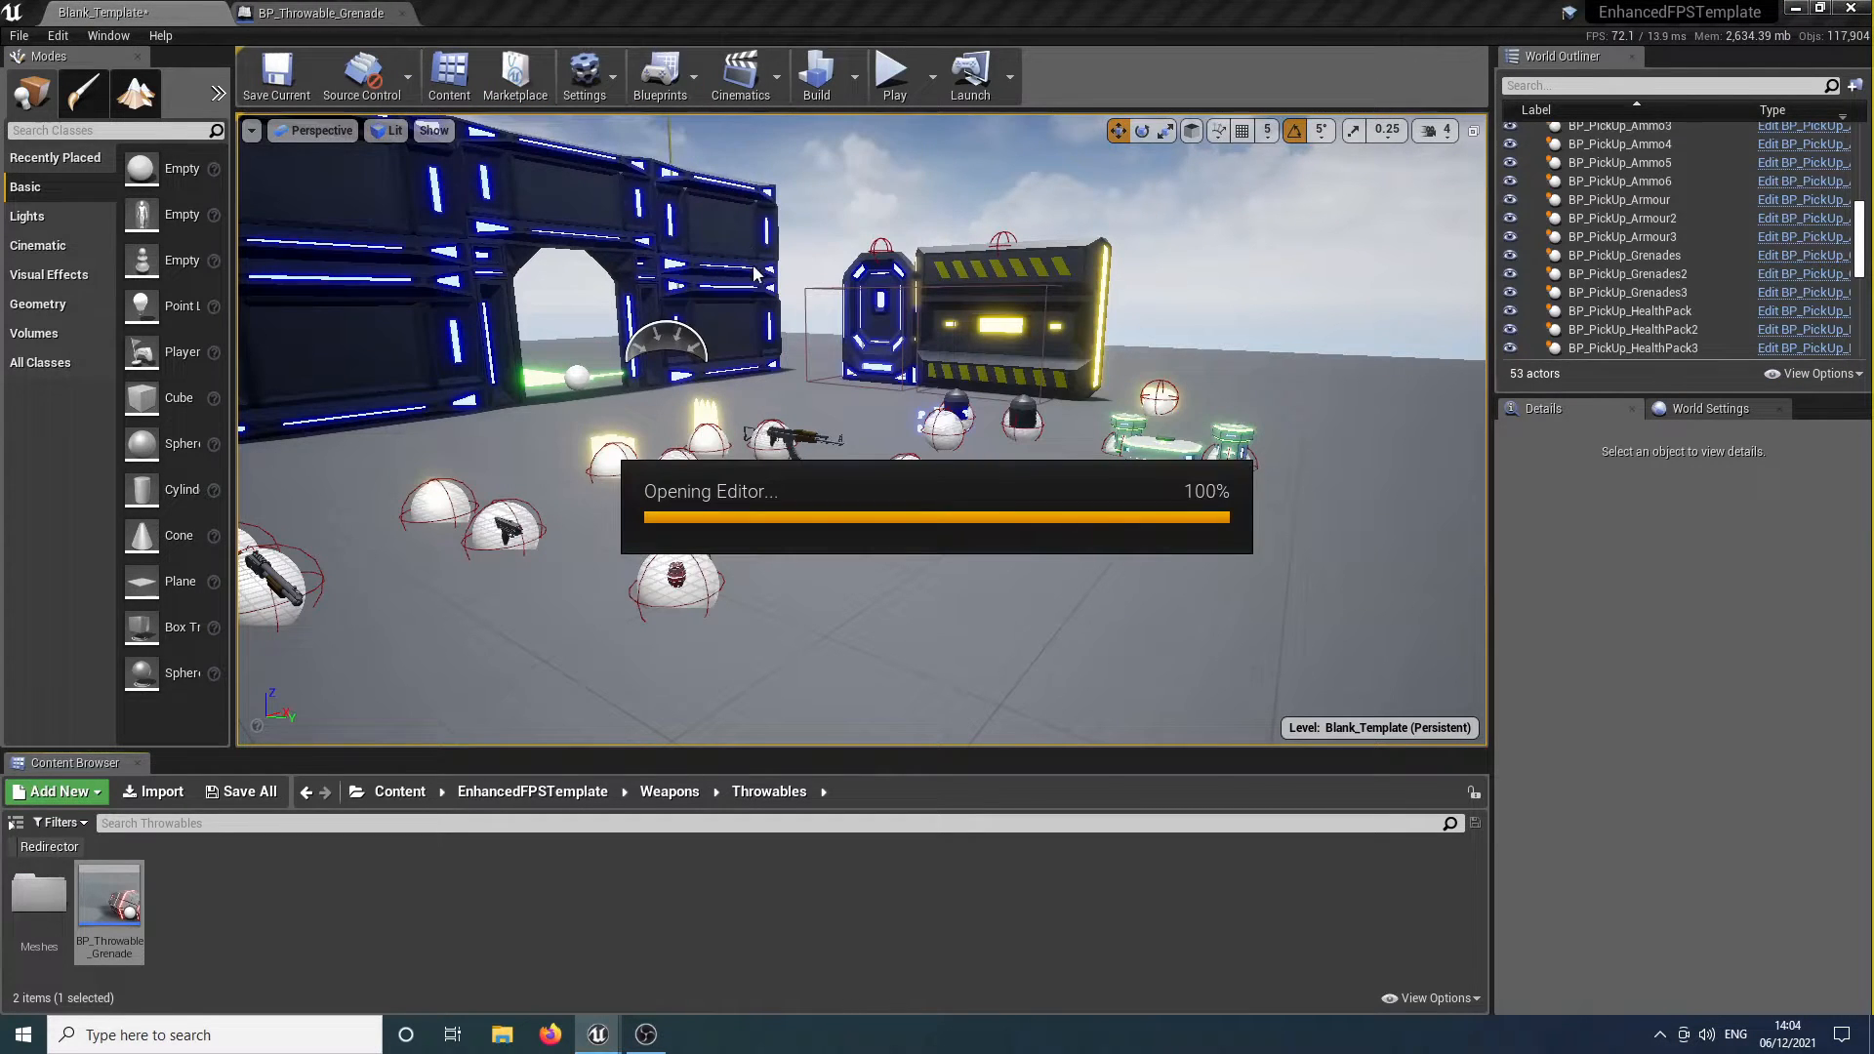
{"action": "right_click", "coordinate": [799, 425]}
{"action": "type", "text": "spawnact"}
{"action": "key", "text": "Up"}
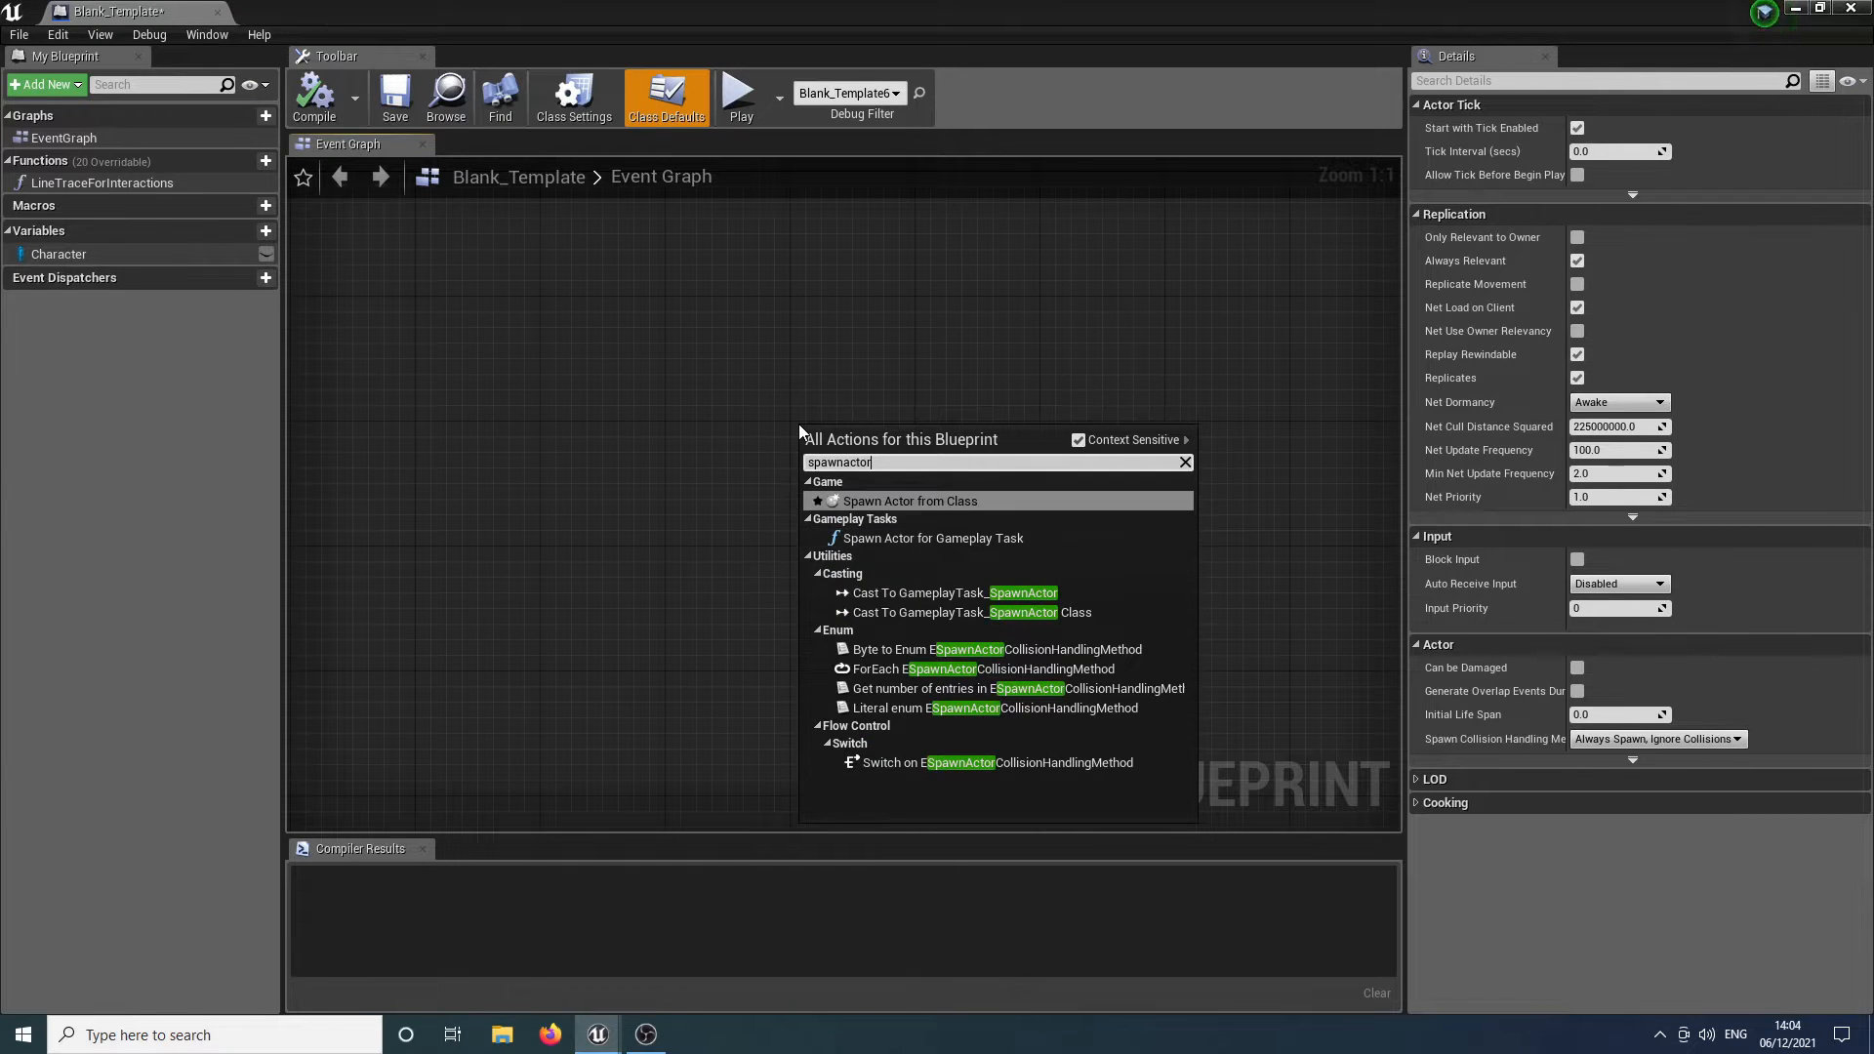
{"action": "key", "text": "Return"}
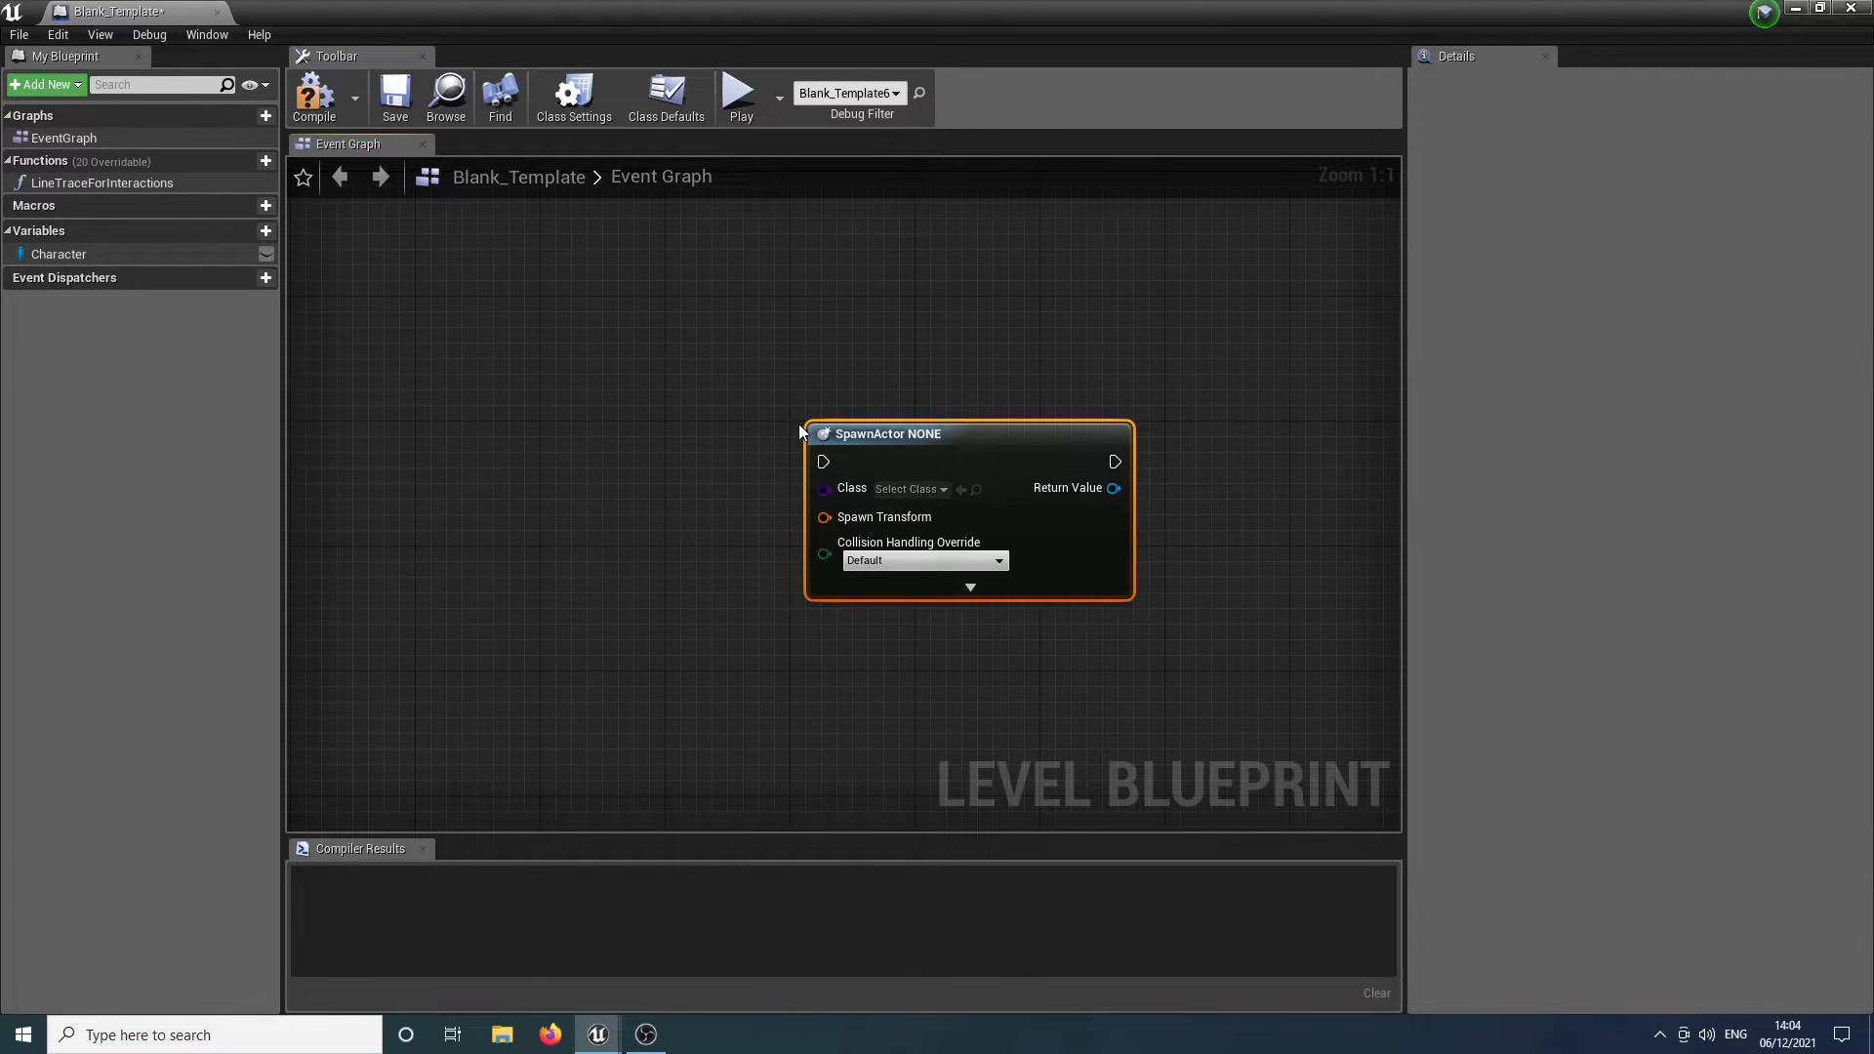
Set the spawn node's class to BP_Throwable_Grenade and move the node up to view its exposed grenade parameters.
{"action": "left_click", "coordinate": [935, 491]}
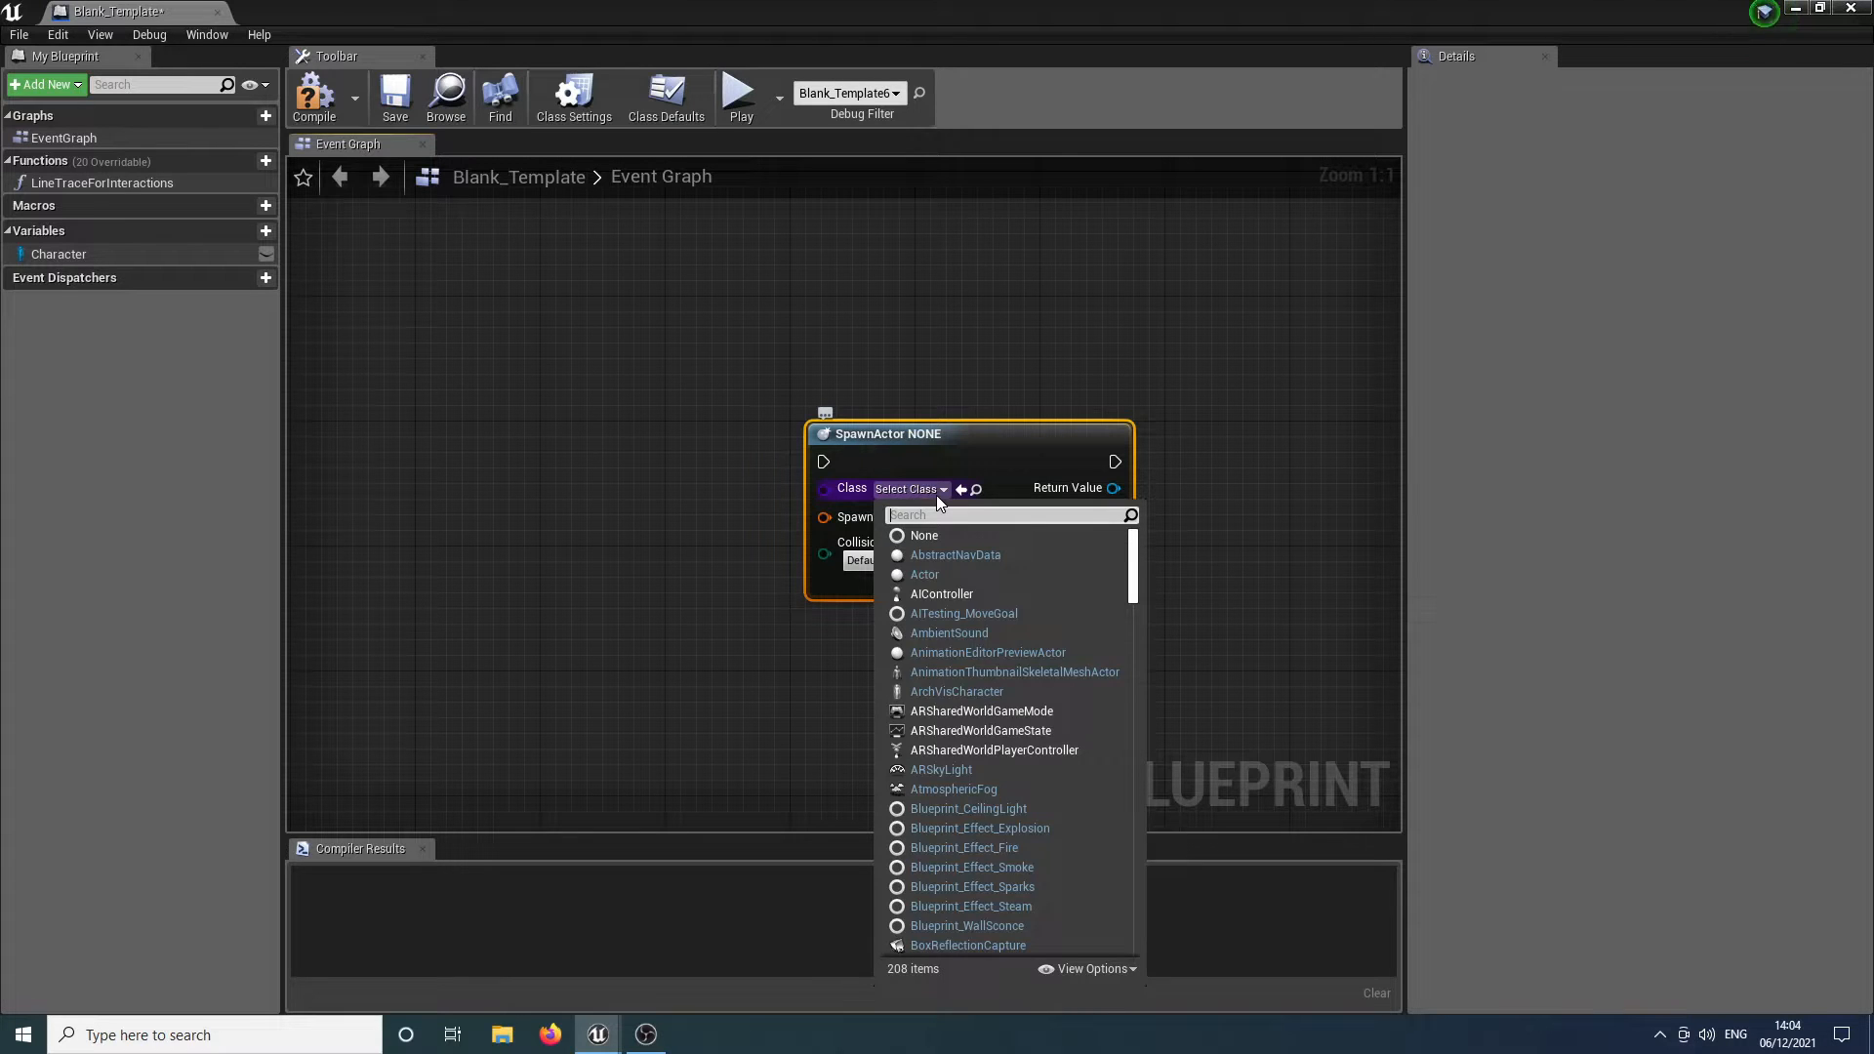
{"action": "type", "text": "grenade"}
{"action": "key", "text": "Down"}
{"action": "key", "text": "Down"}
{"action": "key", "text": "Down"}
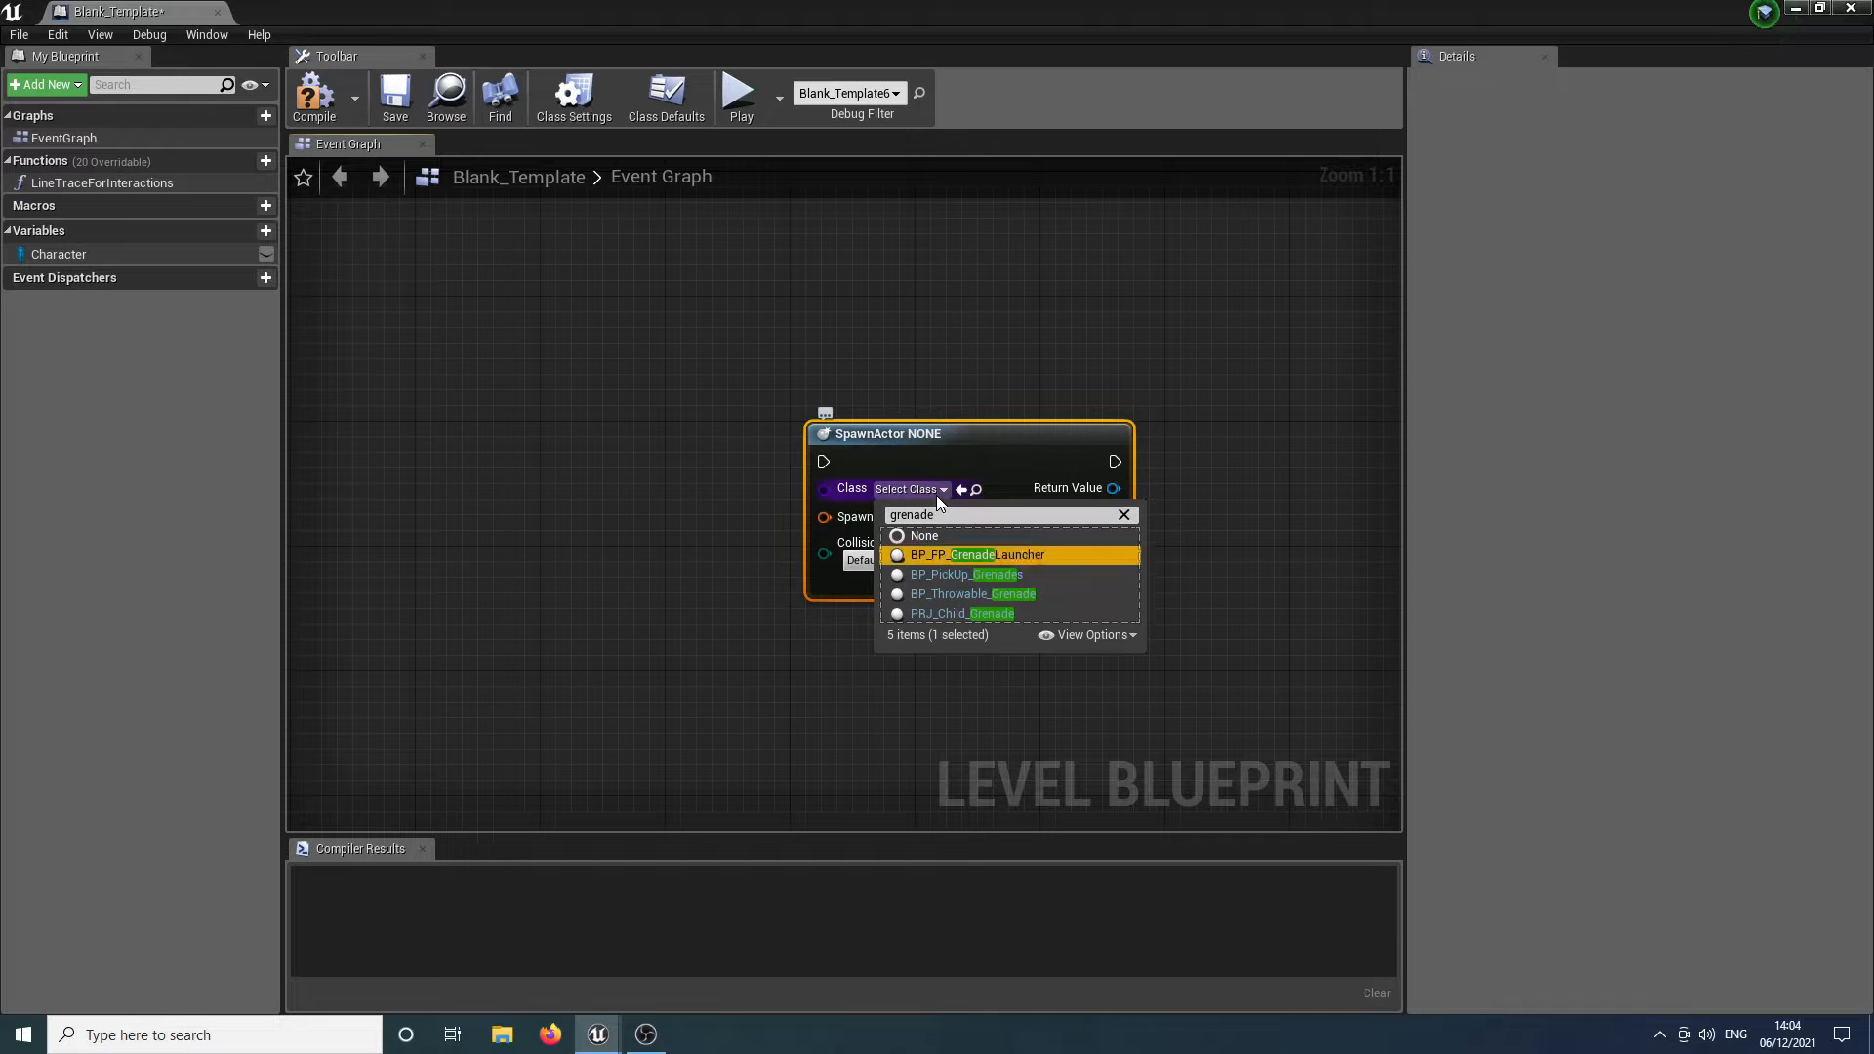
{"action": "key", "text": "Return"}
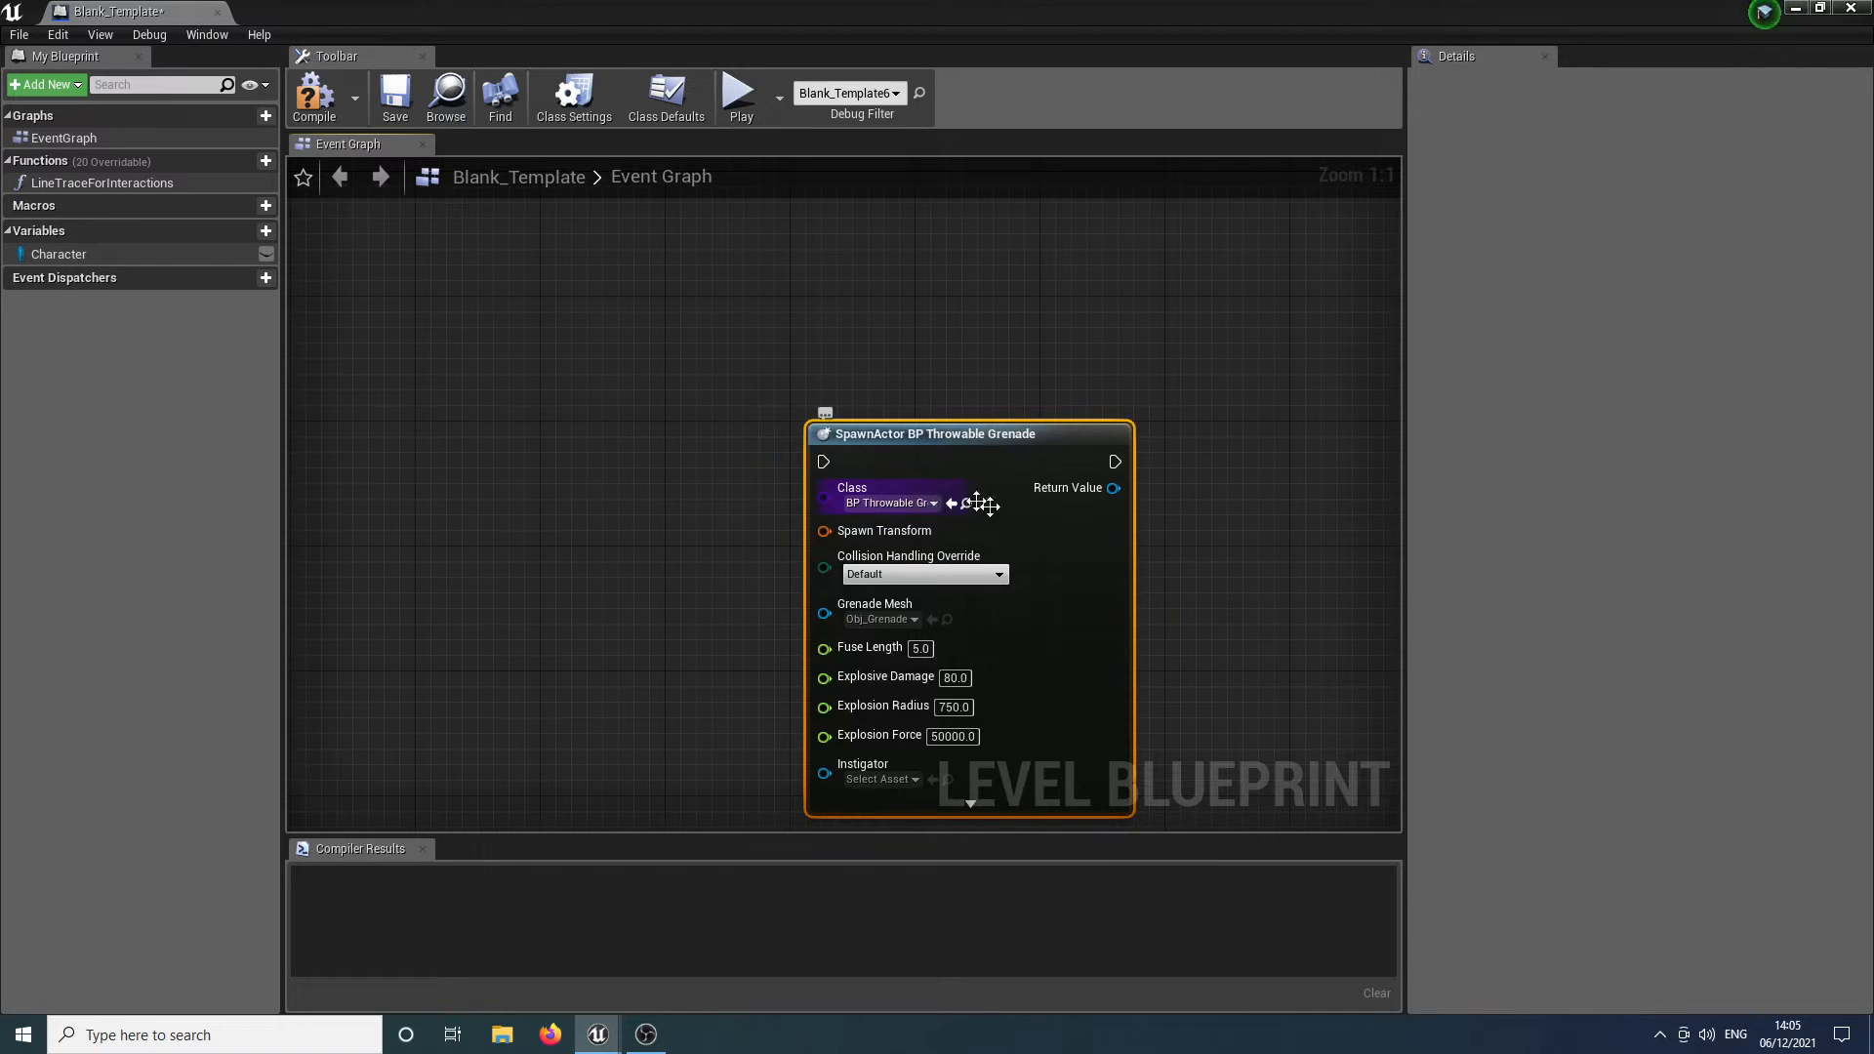
{"action": "left_click_drag", "start_coordinate": [980, 433], "coordinate": [981, 309]}
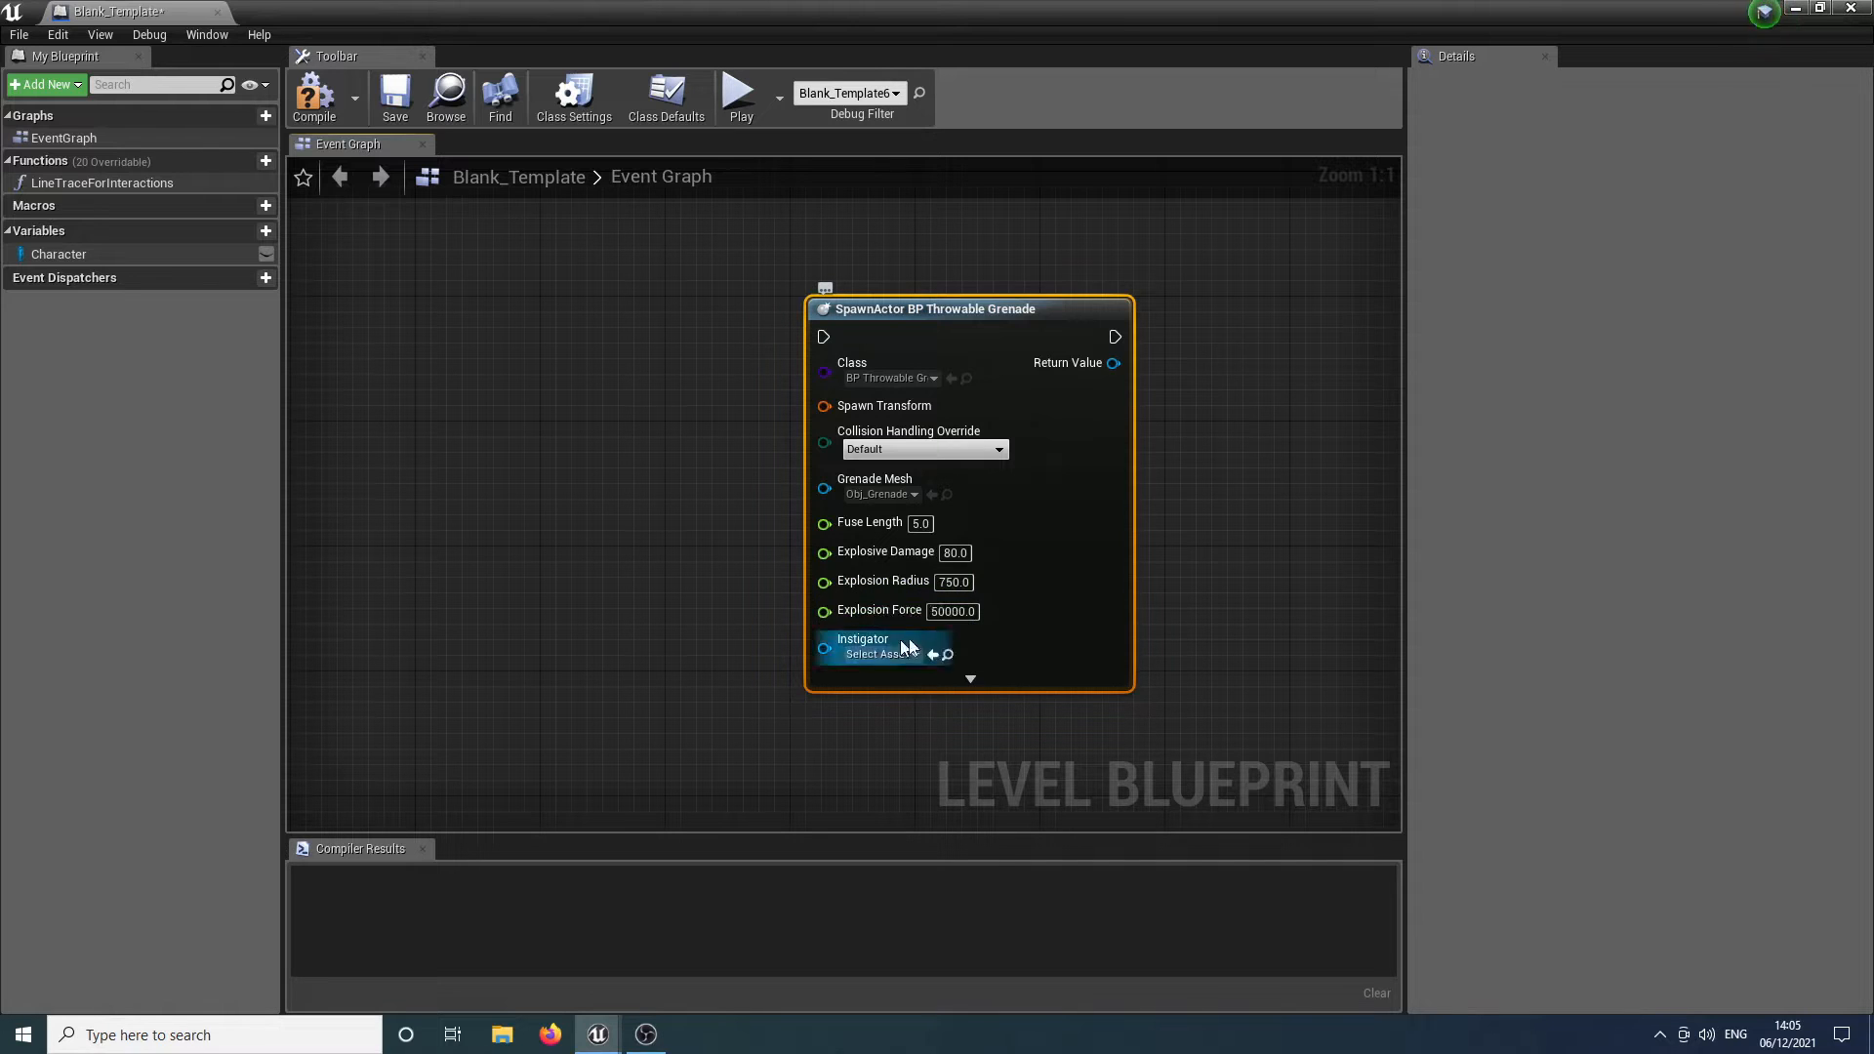
Delete the spawn node, compile the Level Blueprint and close it.
{"action": "key", "text": "Delete"}
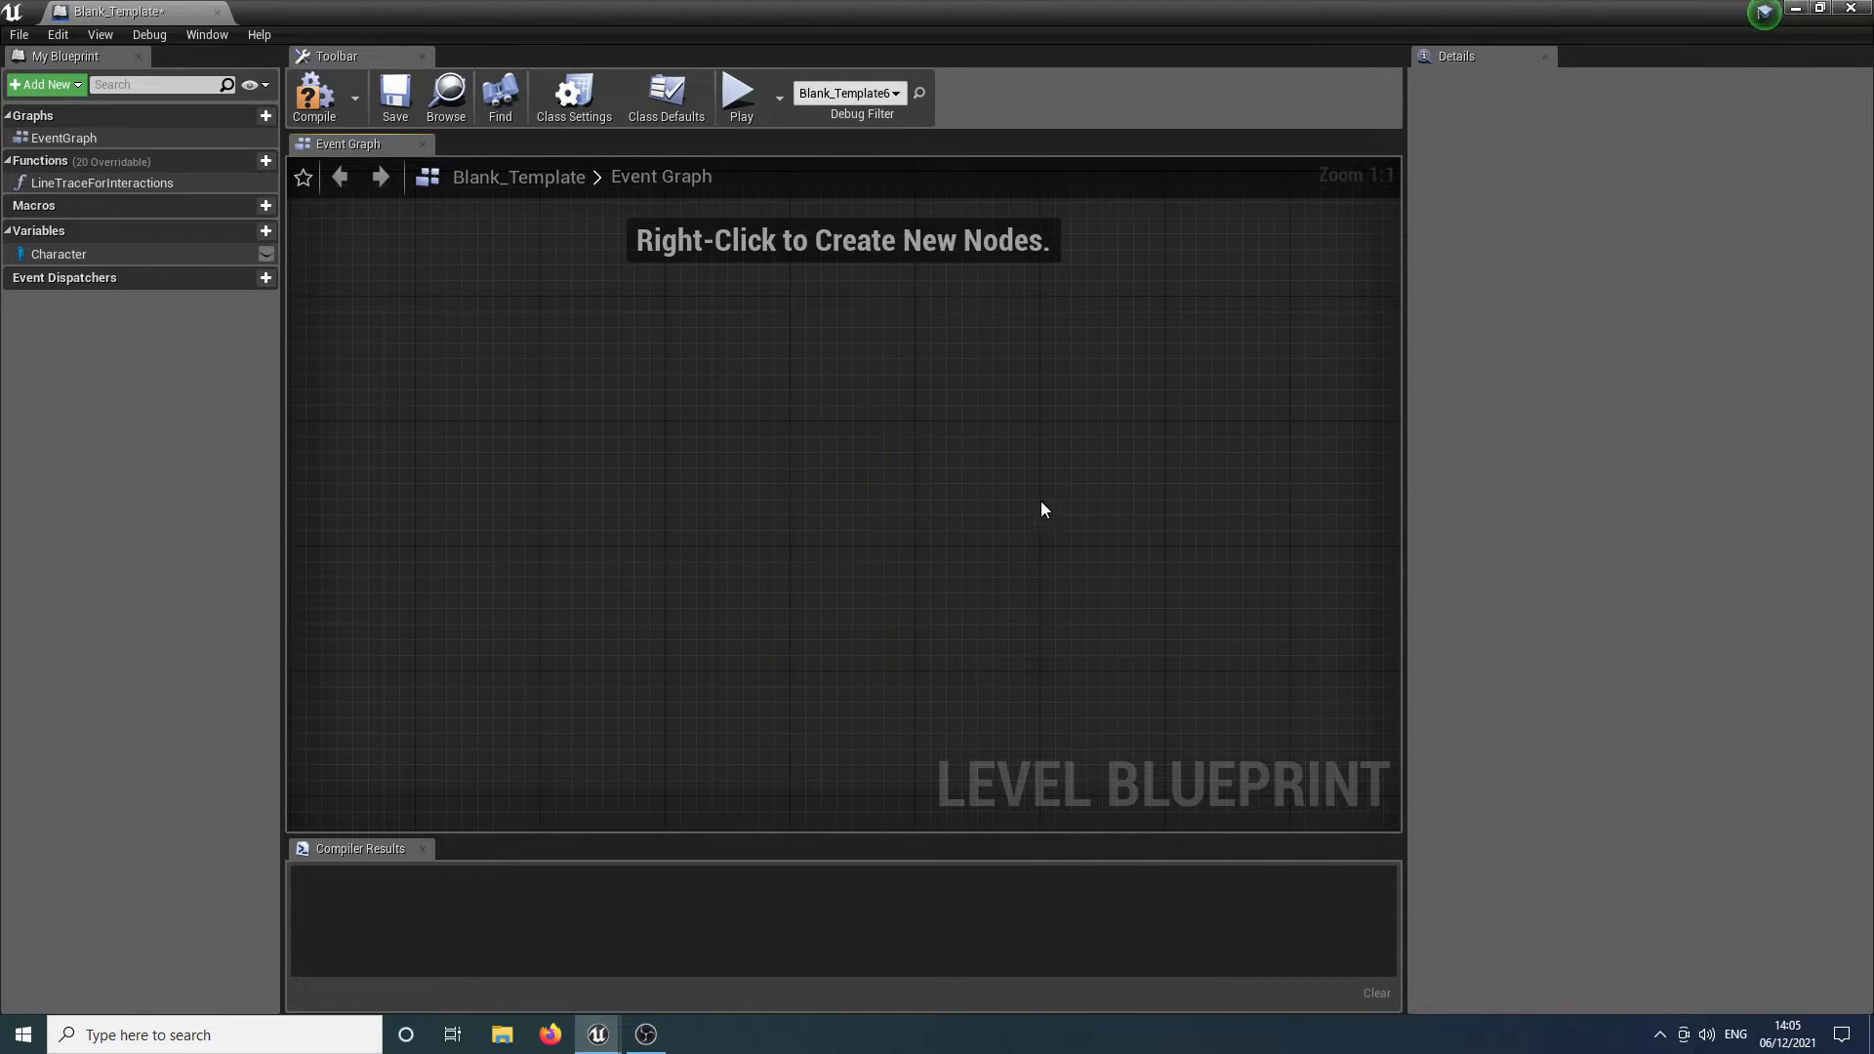
{"action": "left_click", "coordinate": [313, 95]}
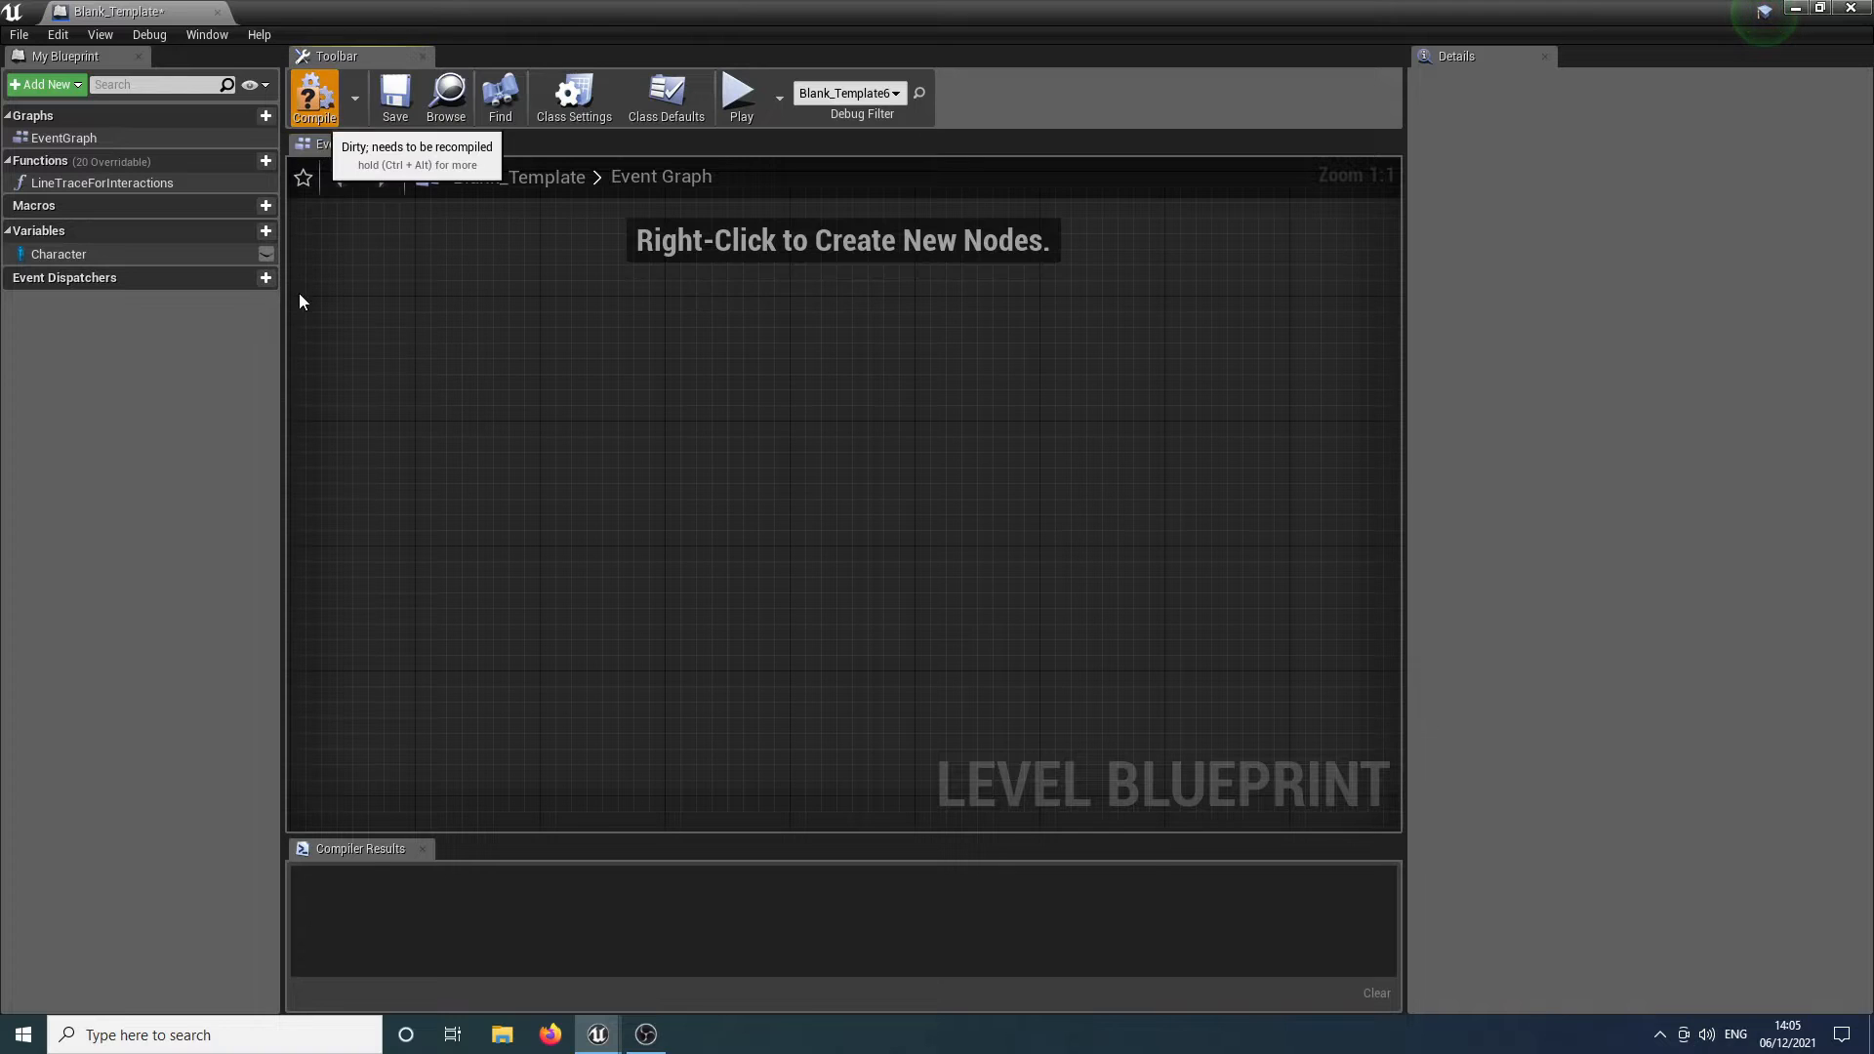
{"action": "left_click", "coordinate": [218, 13]}
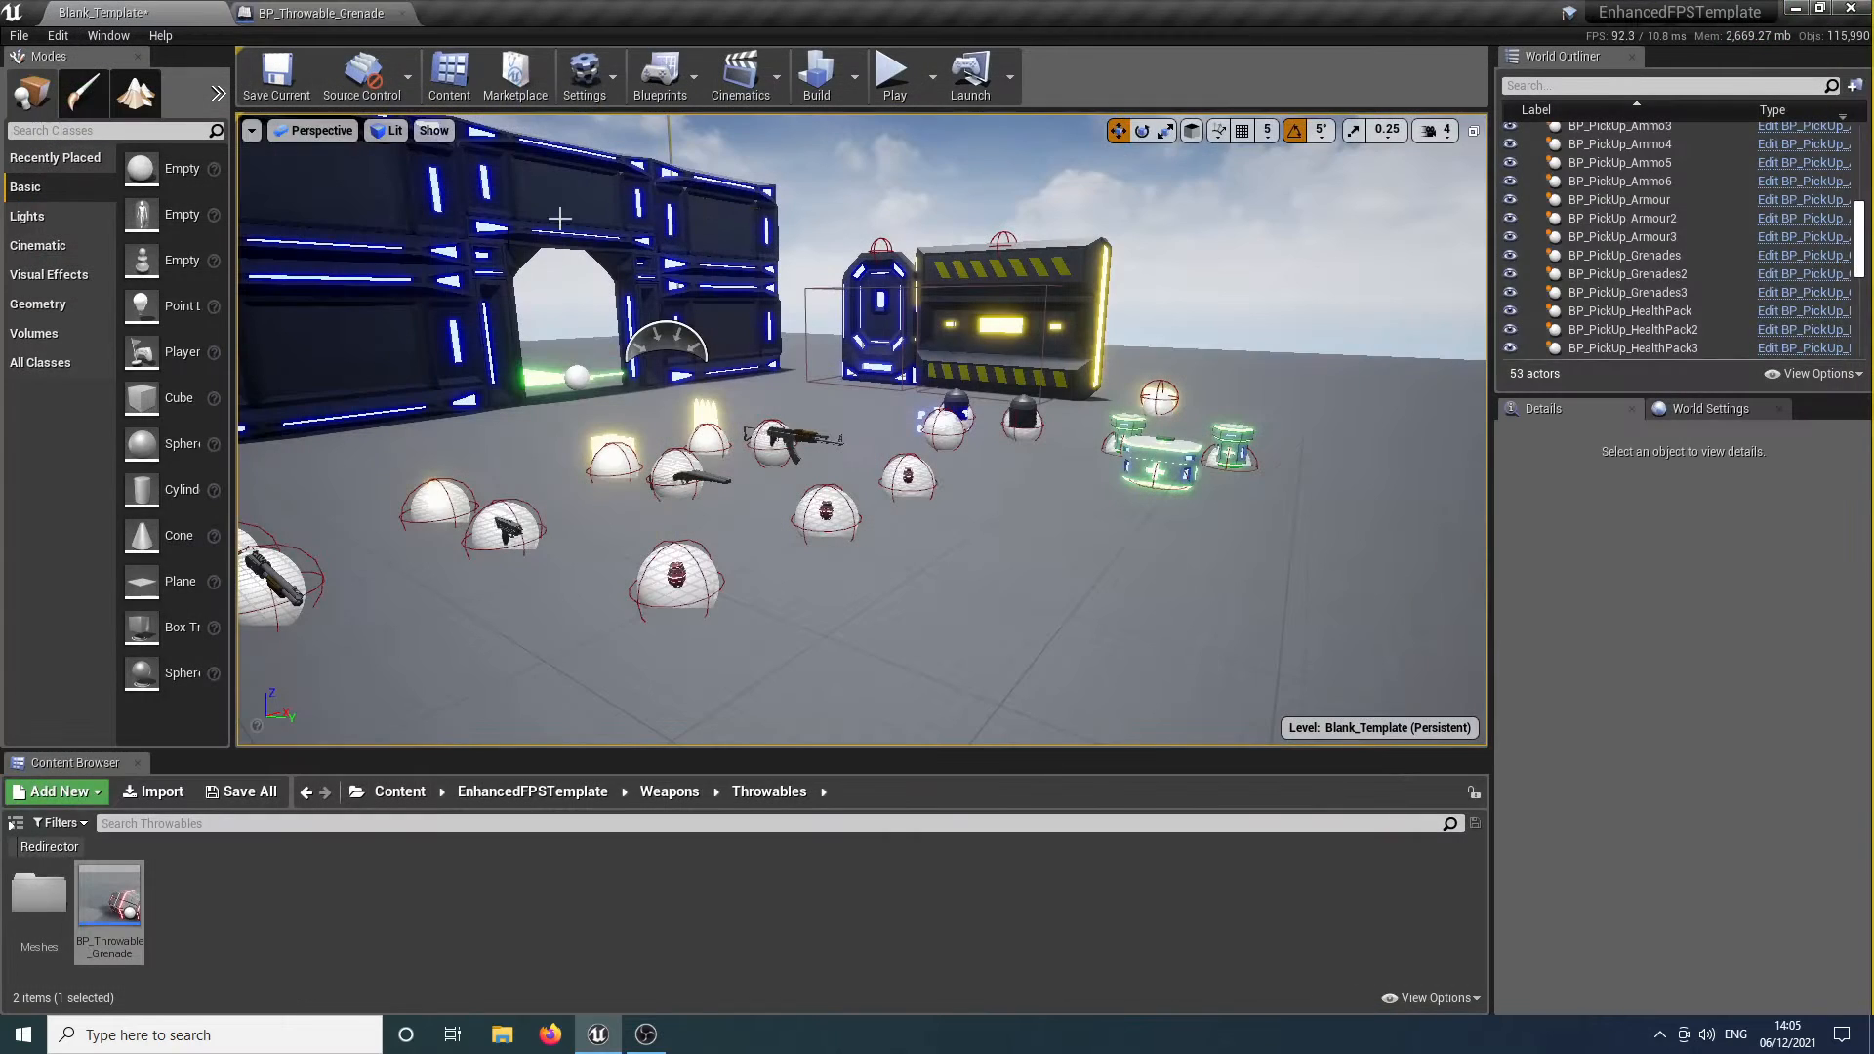
Select the nearest grenade pickup in the level and examine its award amount, mesh and sound settings.
{"action": "key", "text": "s"}
{"action": "mouse_move", "coordinate": [821, 469]}
{"action": "right_mouse_down"}
{"action": "mouse_move", "coordinate": [683, 547]}
{"action": "mouse_move", "coordinate": [664, 532]}
{"action": "mouse_move", "coordinate": [766, 512]}
{"action": "mouse_move", "coordinate": [683, 483]}
{"action": "mouse_move", "coordinate": [820, 468]}
{"action": "mouse_move", "coordinate": [805, 459]}
{"action": "right_mouse_up"}
{"action": "key", "text": "w"}
{"action": "right_click_drag", "start_coordinate": [765, 610], "coordinate": [848, 549]}
{"action": "left_click", "coordinate": [821, 498]}
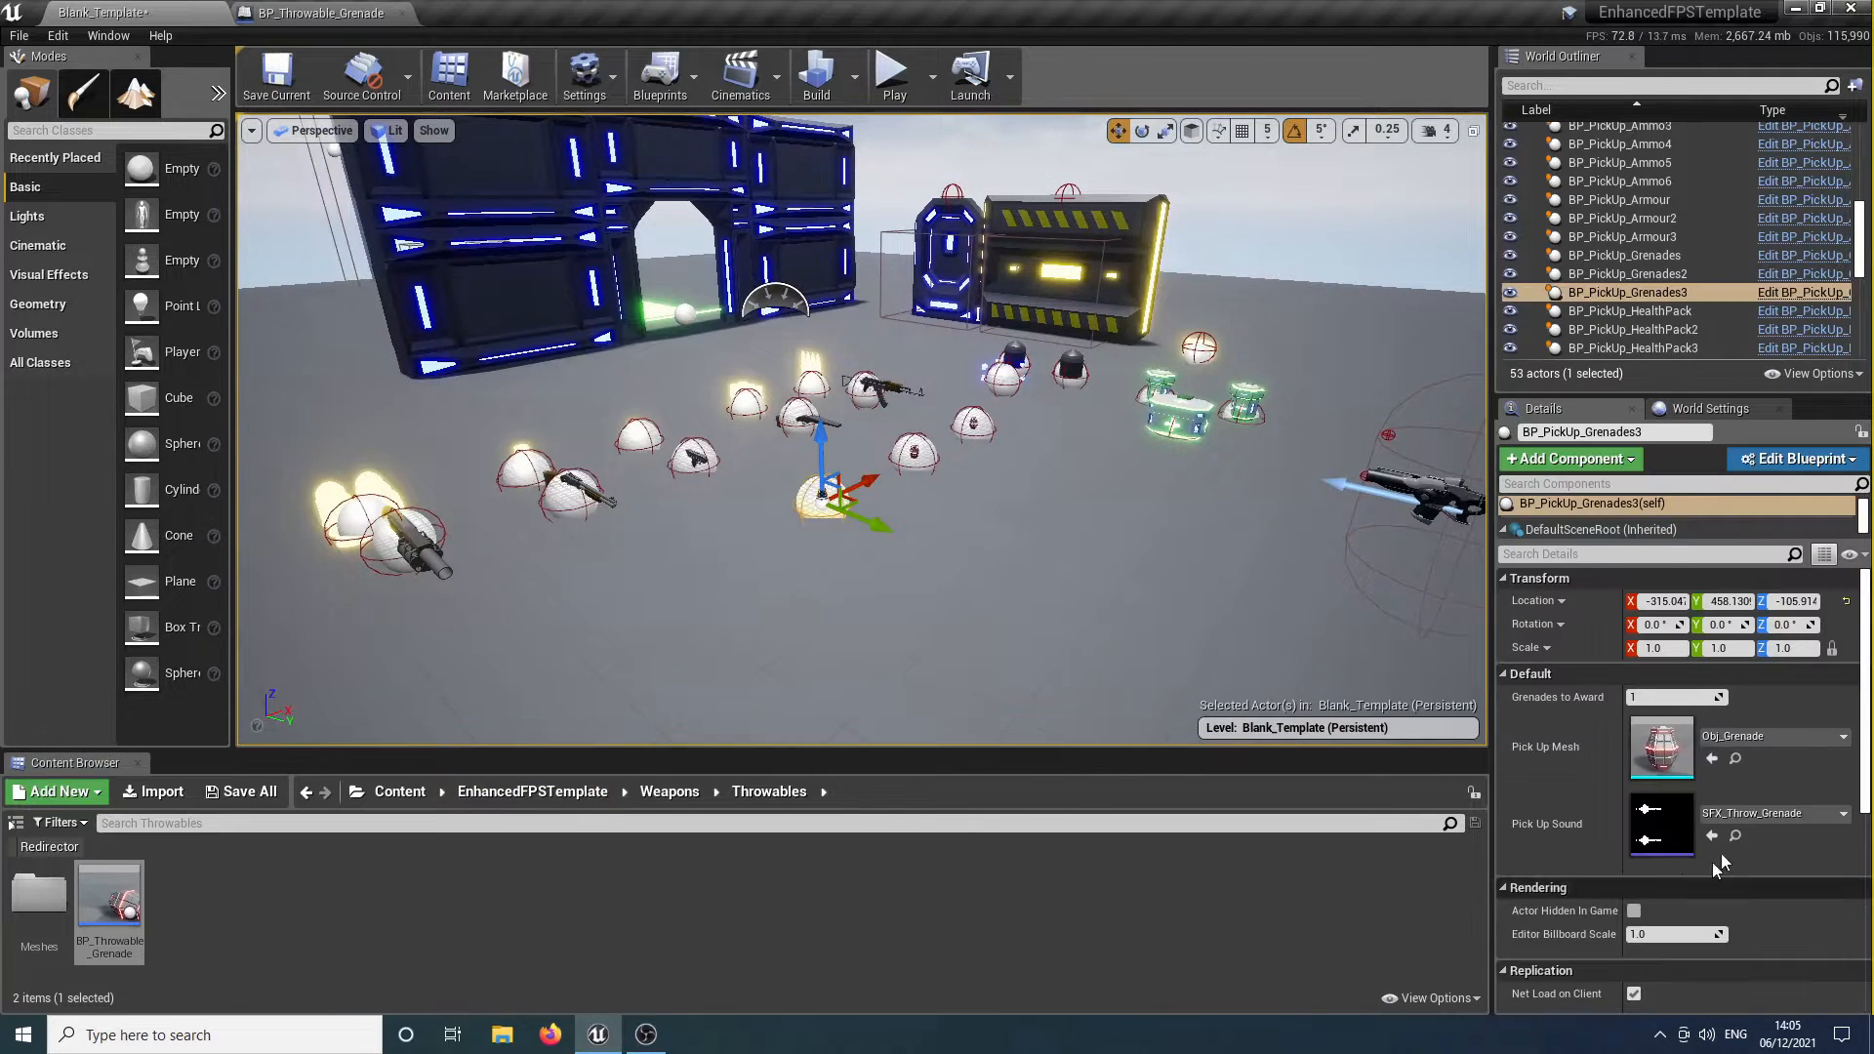
Place a BP_TripMine from Weapons/Placeables on the floor beside the row of grenade pickups.
{"action": "mouse_move", "coordinate": [733, 501]}
{"action": "right_mouse_down"}
{"action": "mouse_move", "coordinate": [656, 519]}
{"action": "mouse_move", "coordinate": [717, 508]}
{"action": "mouse_move", "coordinate": [696, 497]}
{"action": "right_mouse_up"}
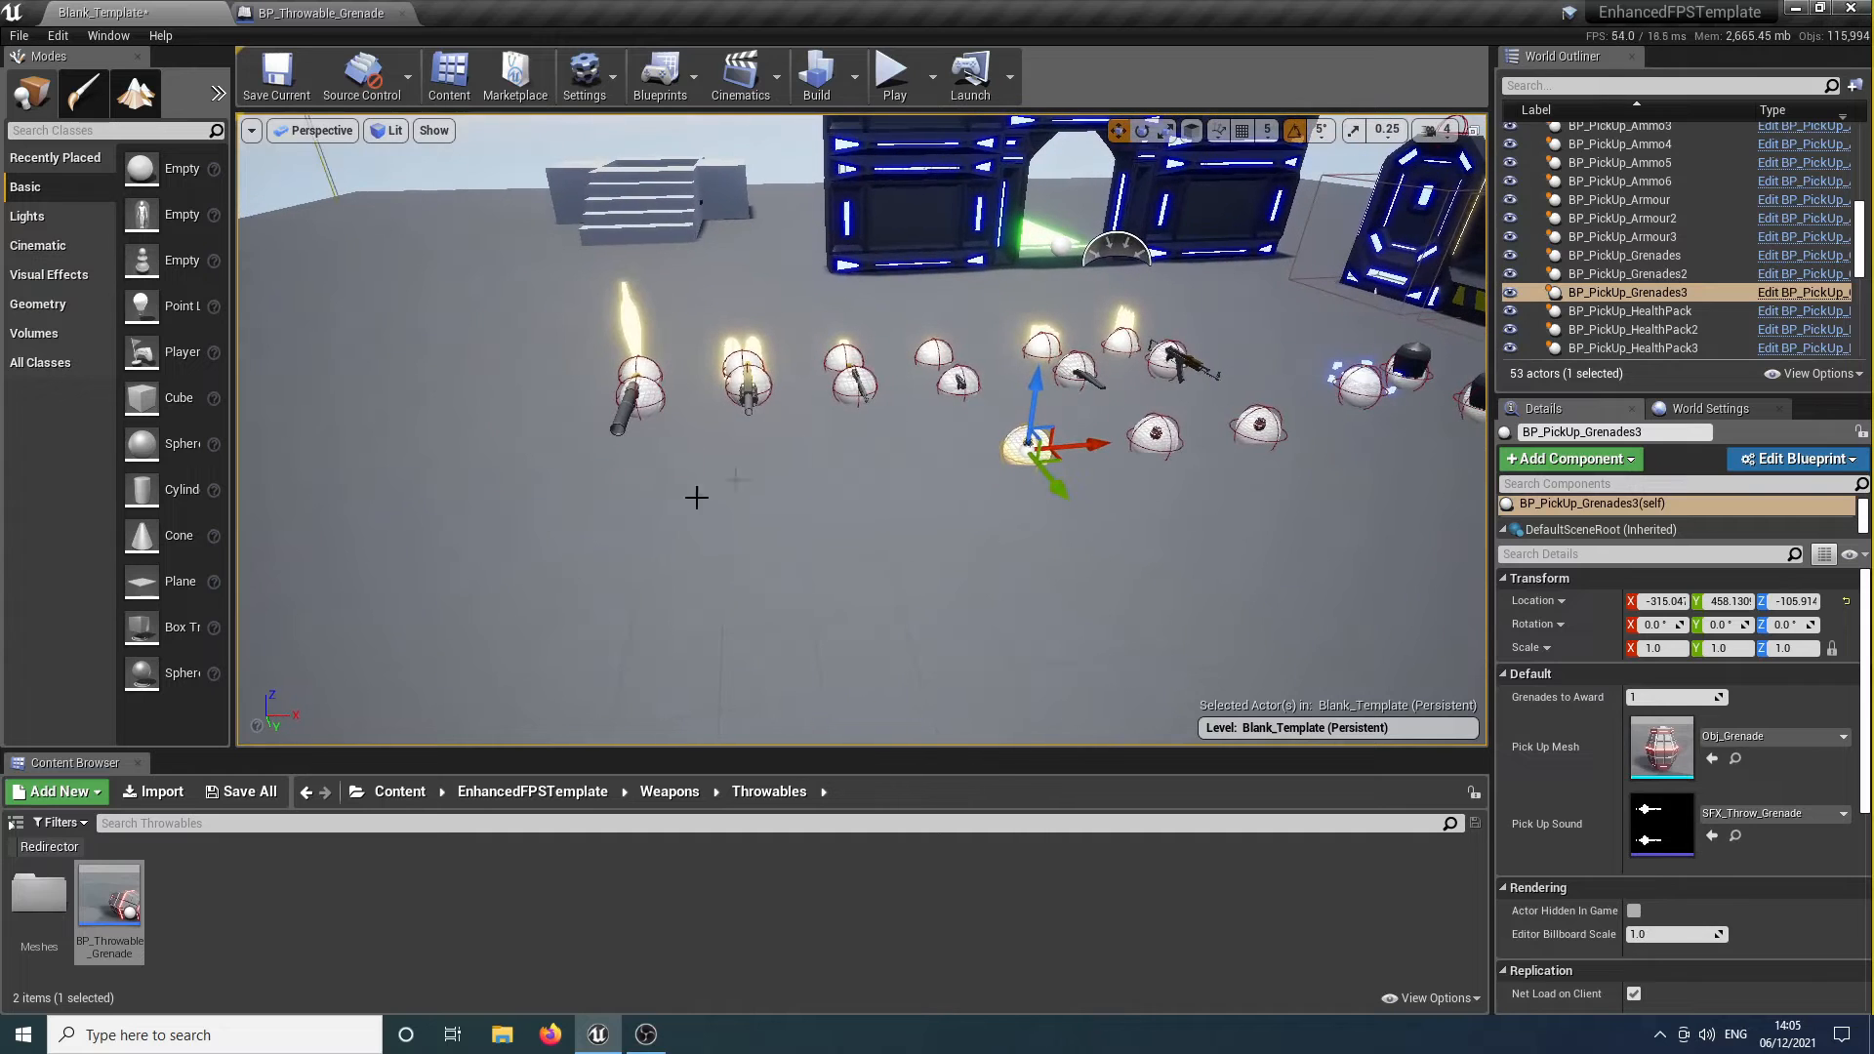
{"action": "left_click", "coordinate": [646, 792]}
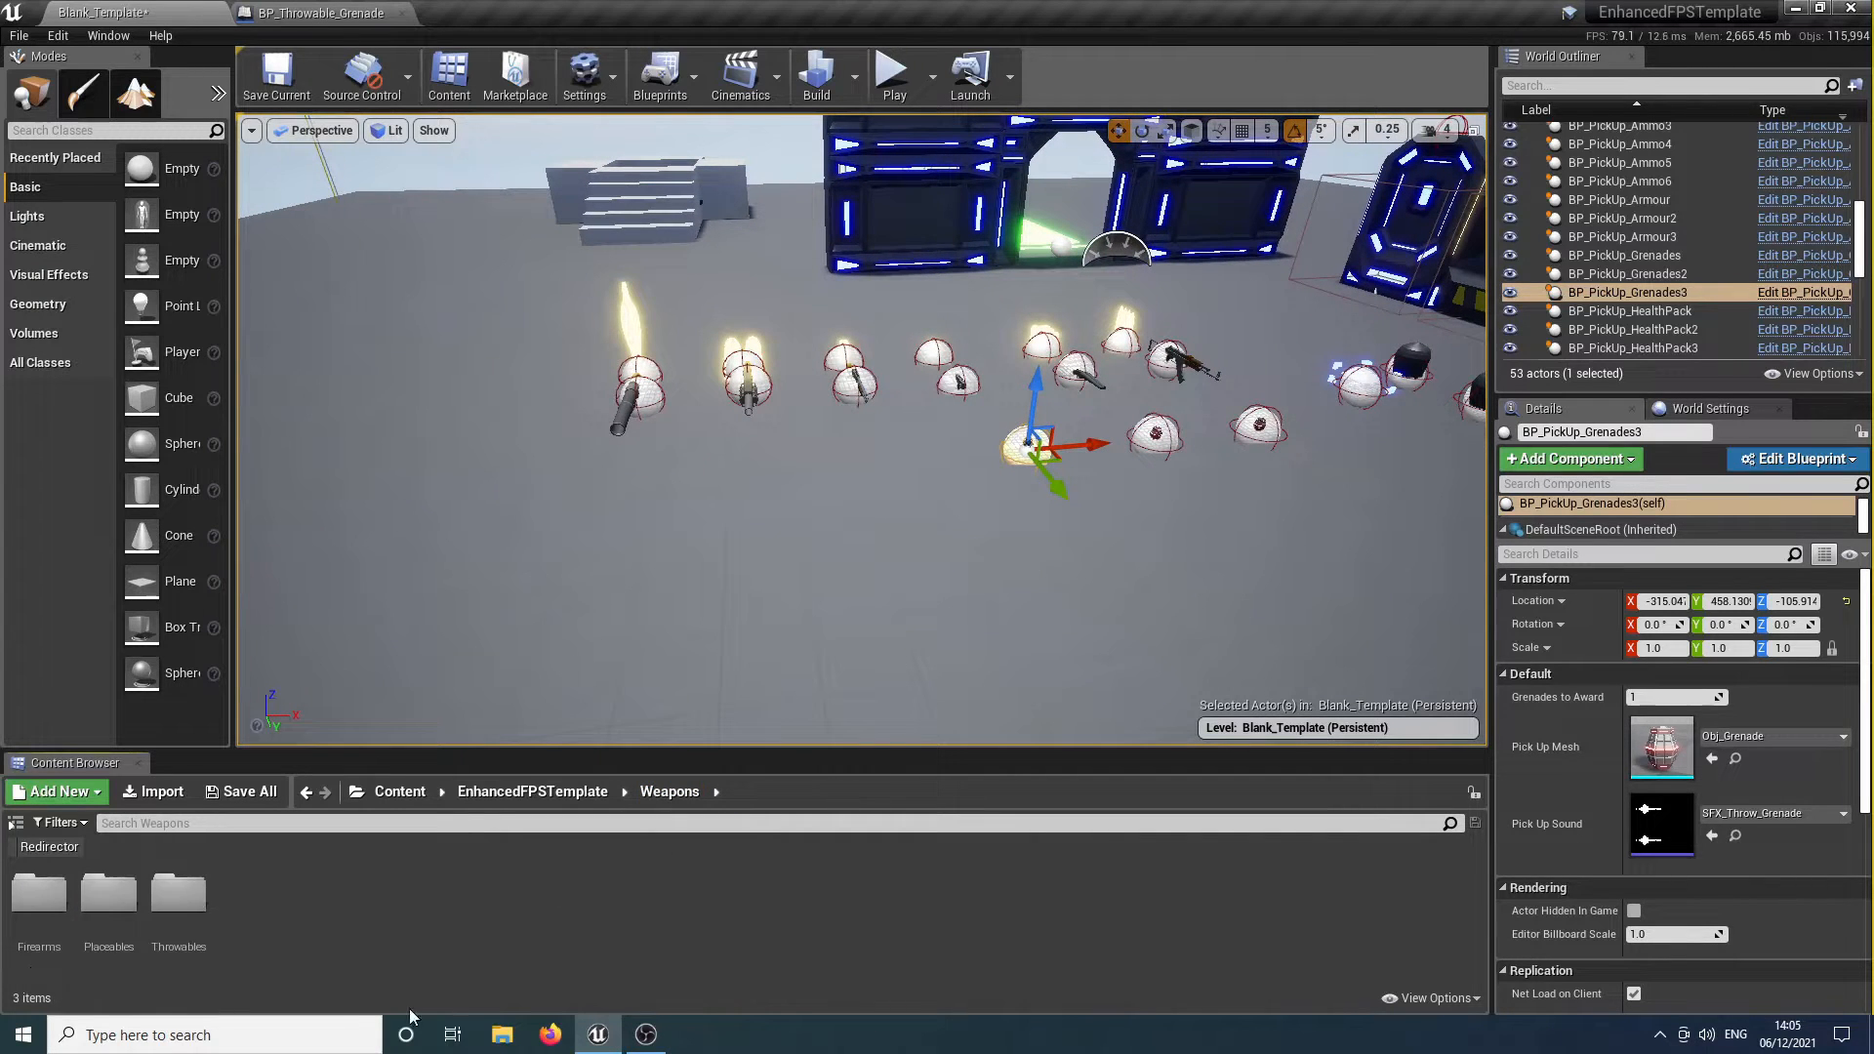
{"action": "left_click_drag", "start_coordinate": [109, 893], "coordinate": [729, 532]}
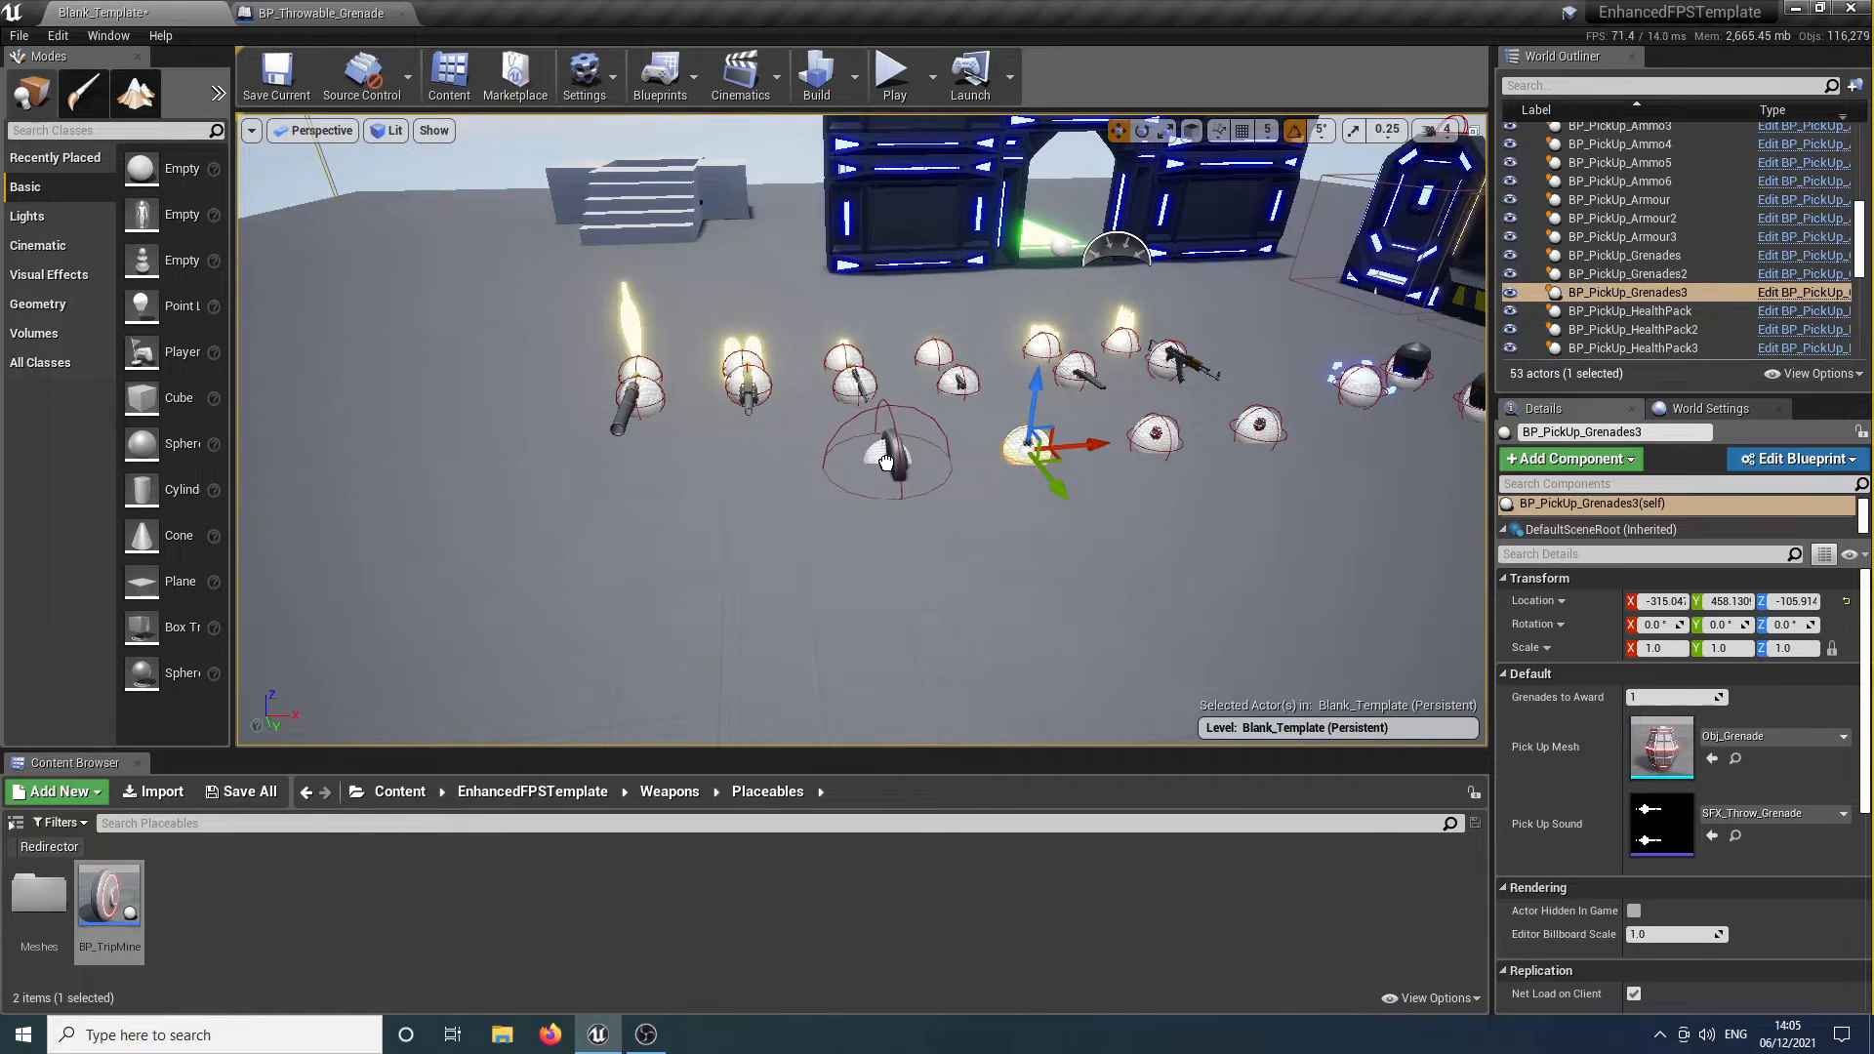
{"action": "left_click_drag", "start_coordinate": [875, 458], "coordinate": [875, 458]}
Rotate the trip mine 90° so it lies flat on the floor.
{"action": "scroll", "coordinate": [882, 469], "scroll_direction": "up", "scroll_amount": 6}
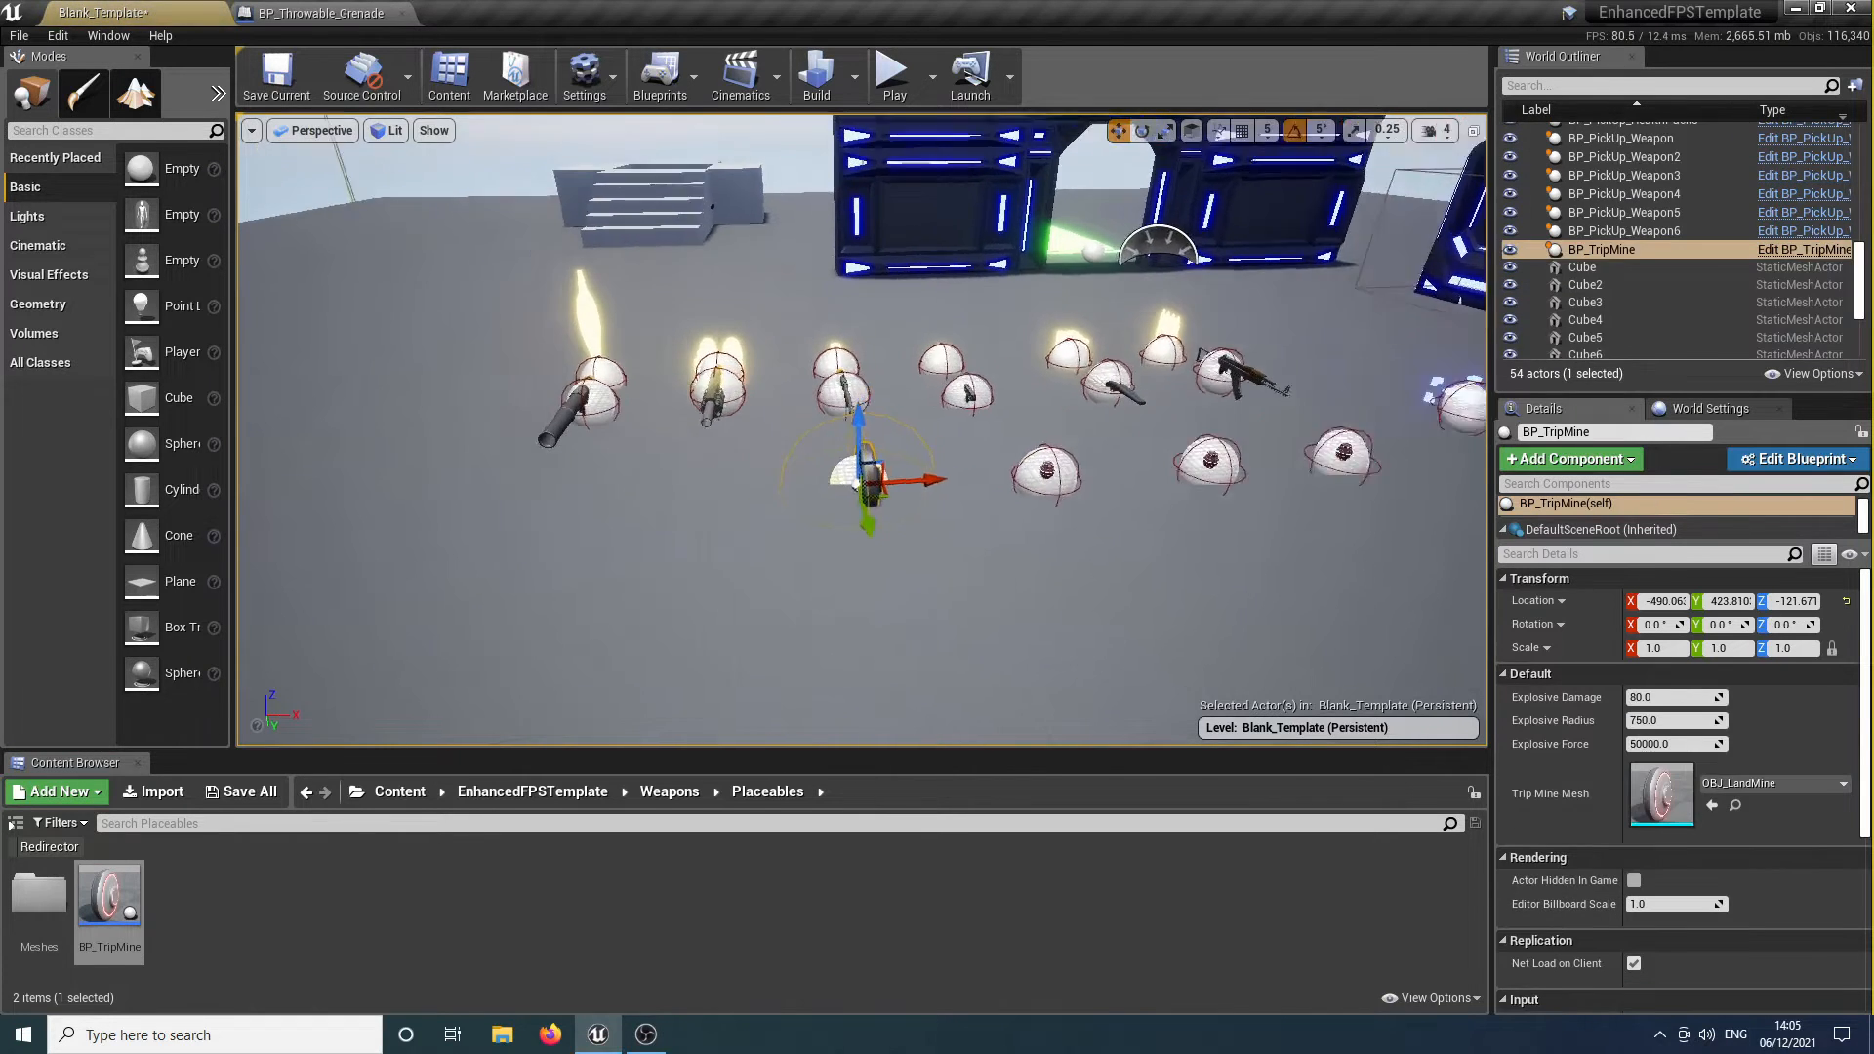
{"action": "key", "text": "e"}
{"action": "left_click_drag", "start_coordinate": [896, 458], "coordinate": [980, 519]}
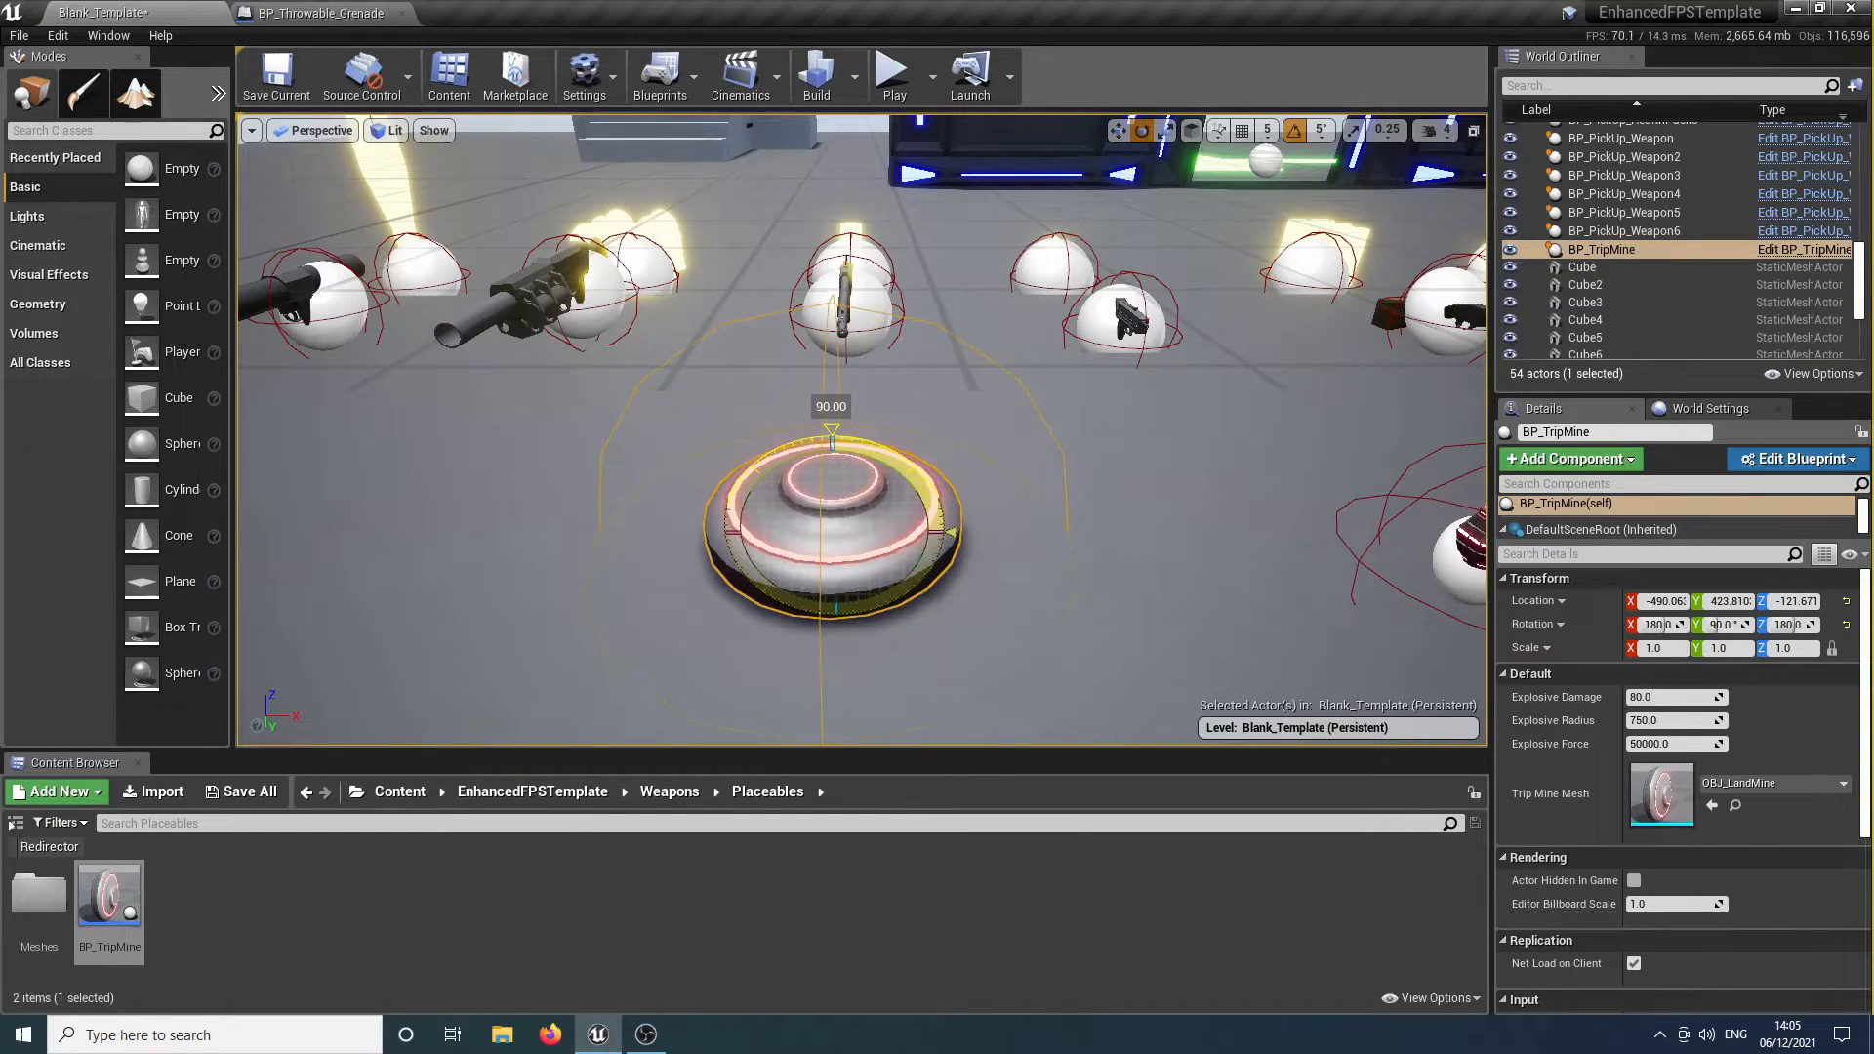
Play the level, walk onto the trip mine to set it off and end the play session.
{"action": "right_click_drag", "start_coordinate": [862, 429], "coordinate": [989, 506]}
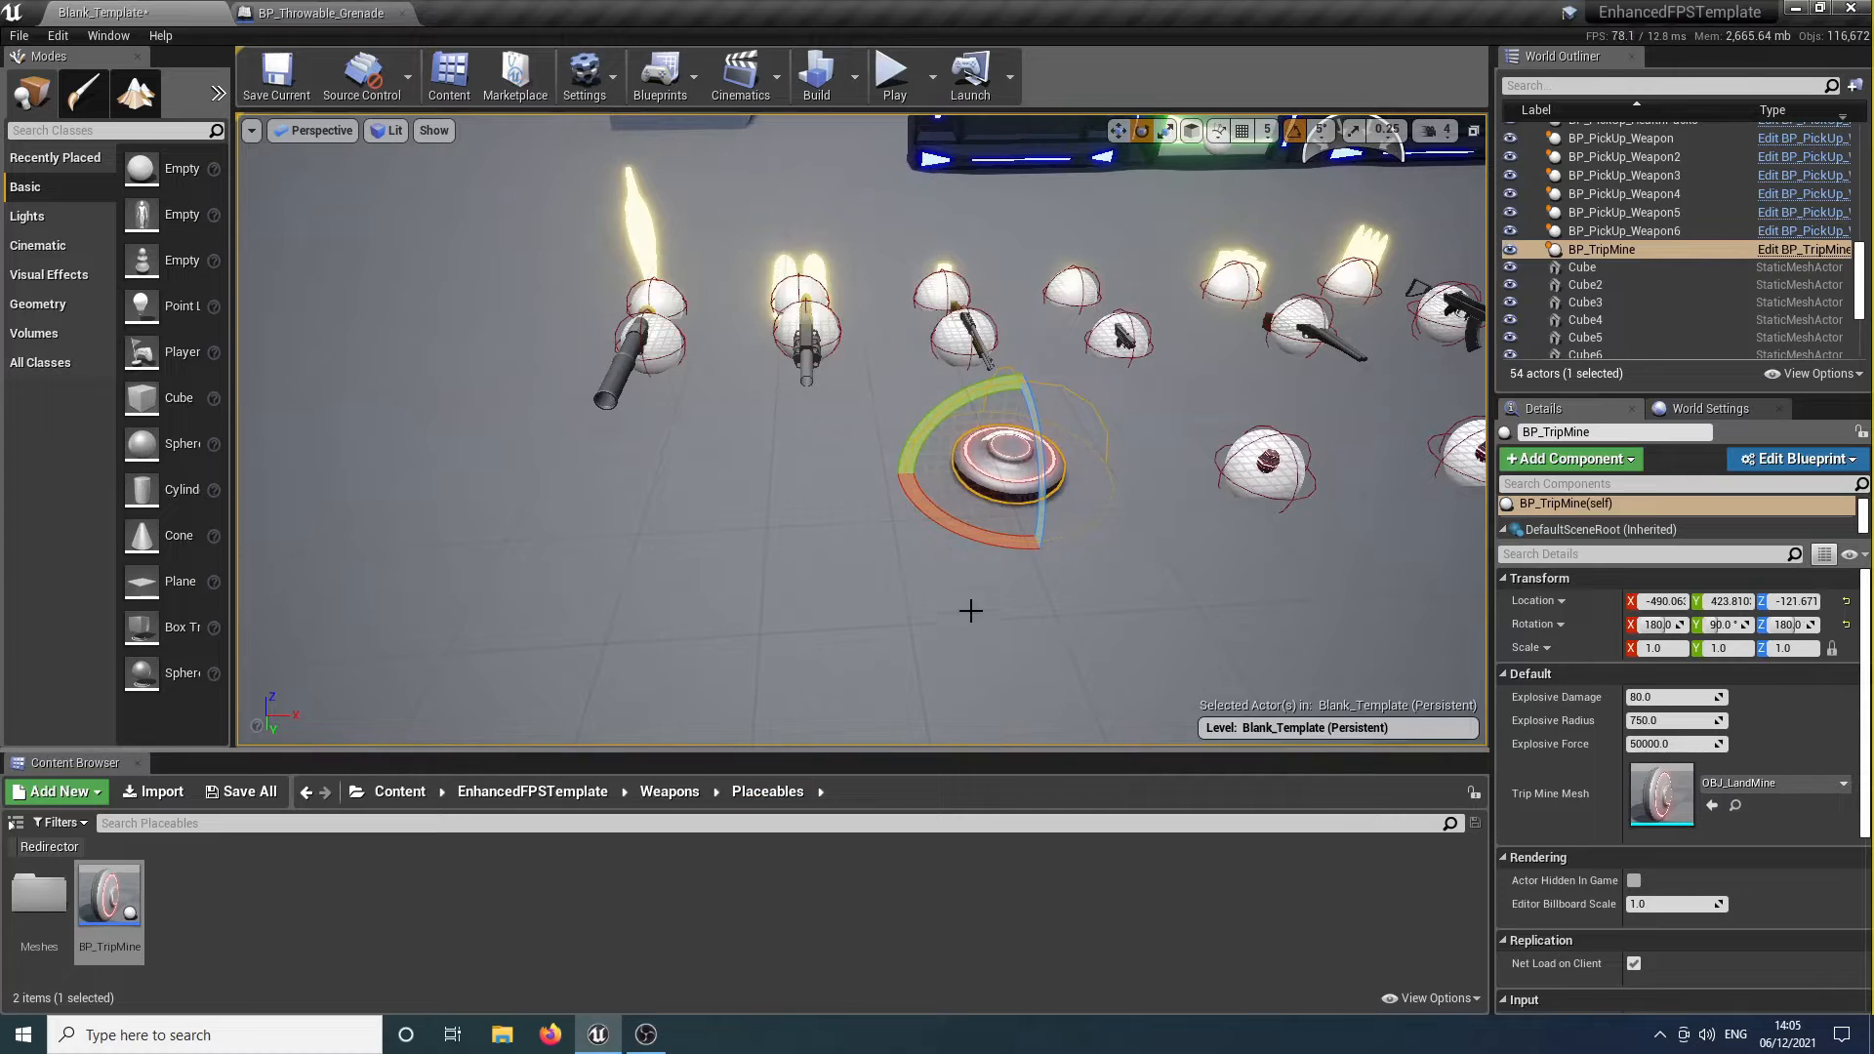
{"action": "right_click_drag", "start_coordinate": [989, 506], "coordinate": [1215, 498]}
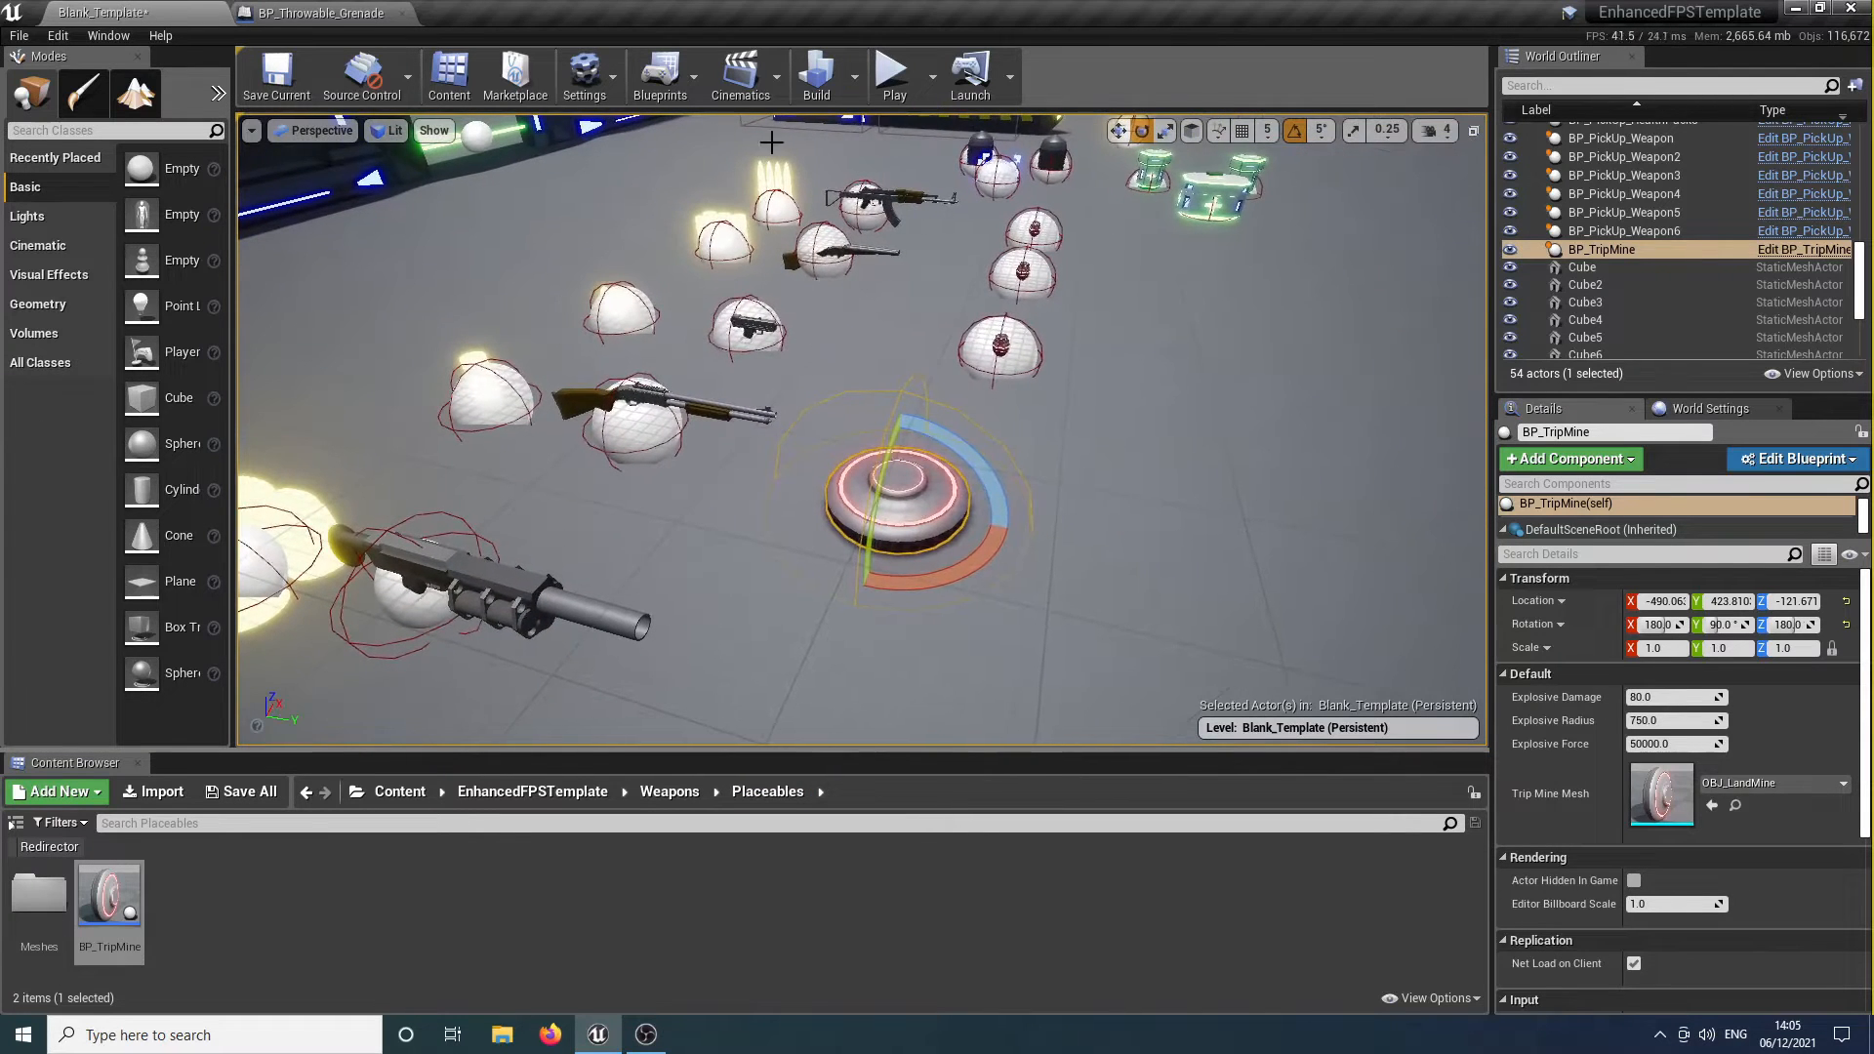
{"action": "left_click", "coordinate": [964, 439]}
{"action": "key", "text": "w"}
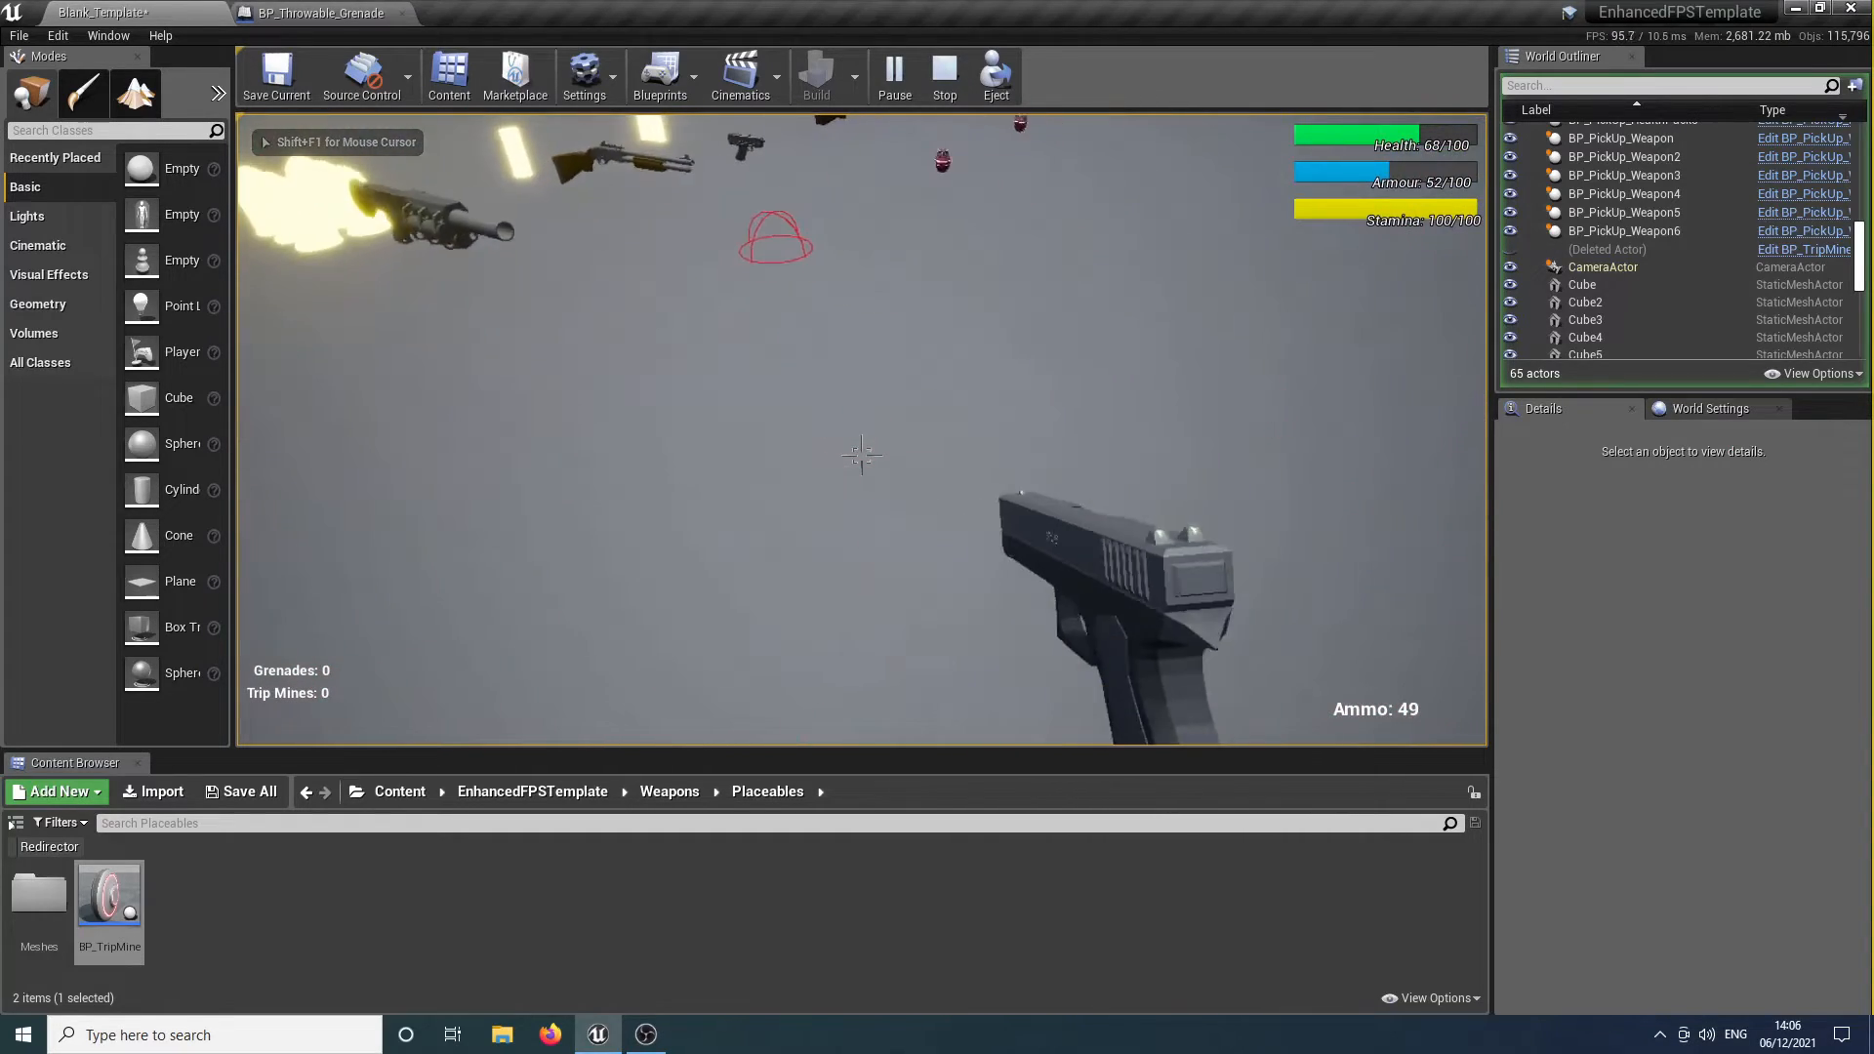
{"action": "key", "text": "Escape"}
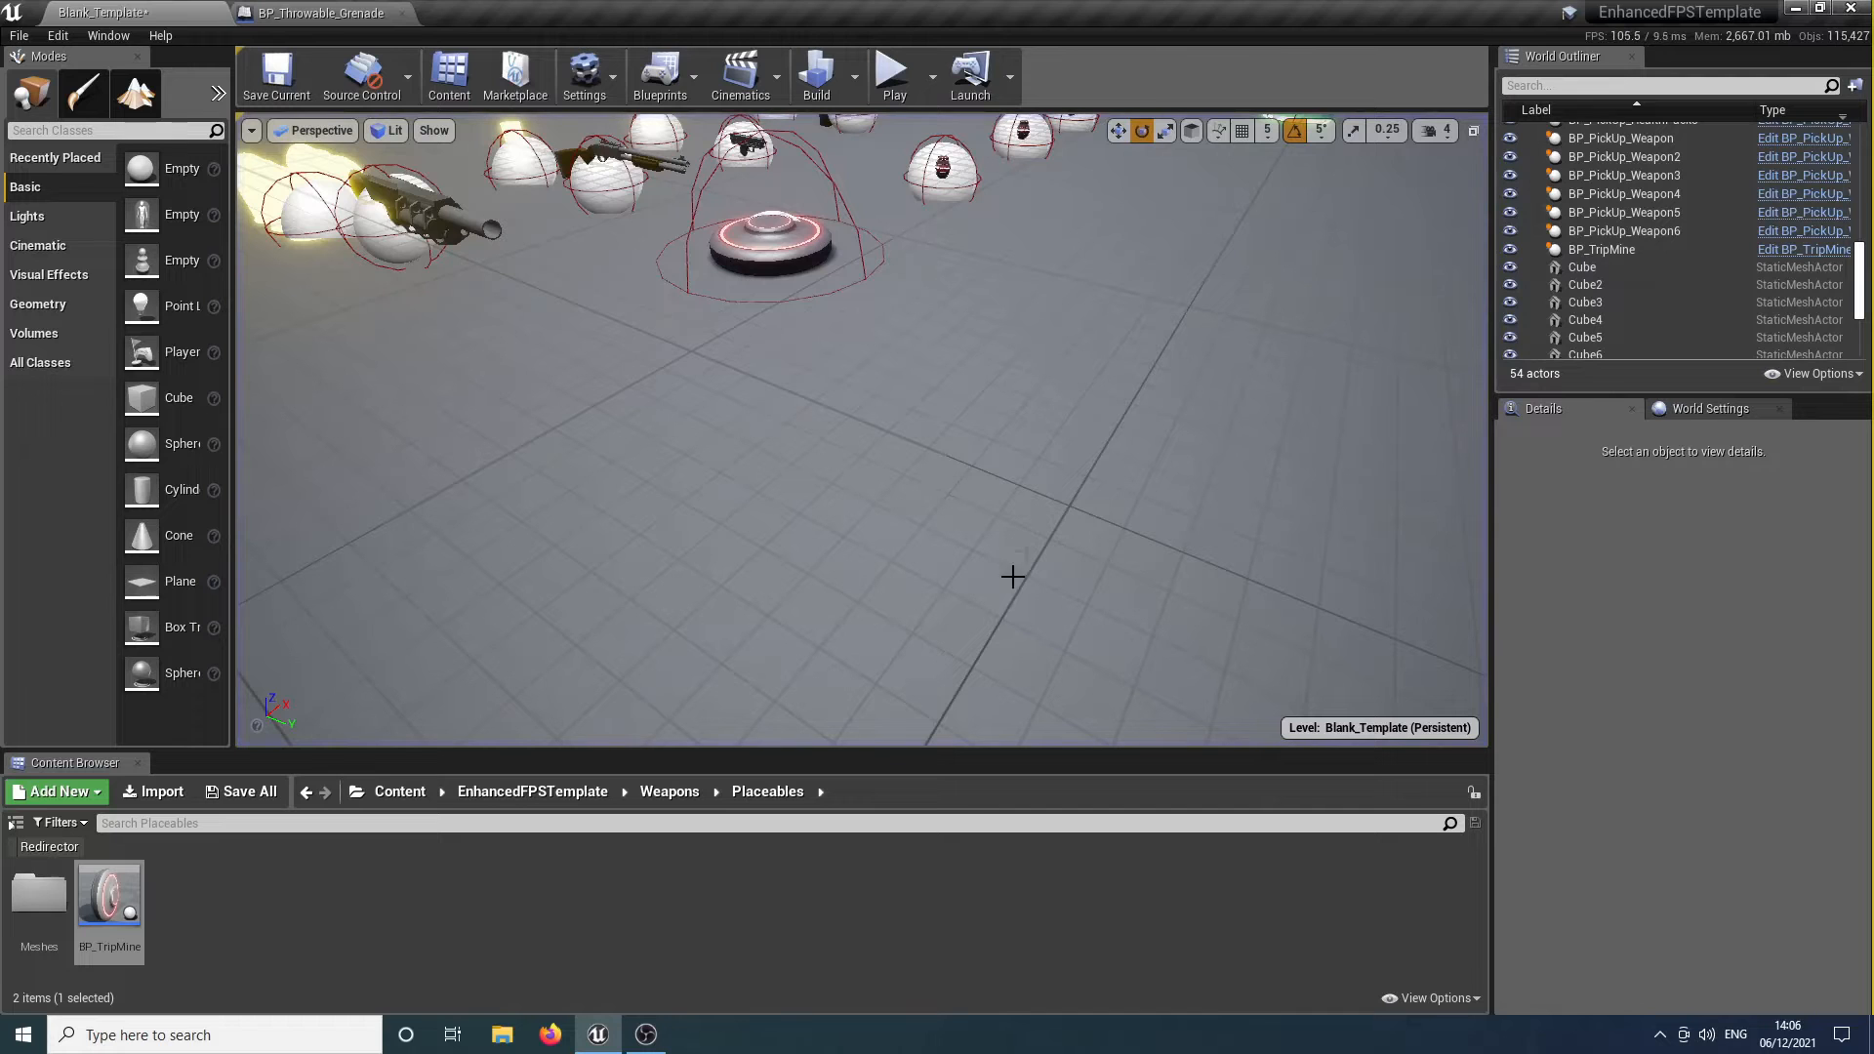
Change the trip mine's Explosive Force, try out the blast in a play session and end the session.
{"action": "left_click", "coordinate": [798, 237]}
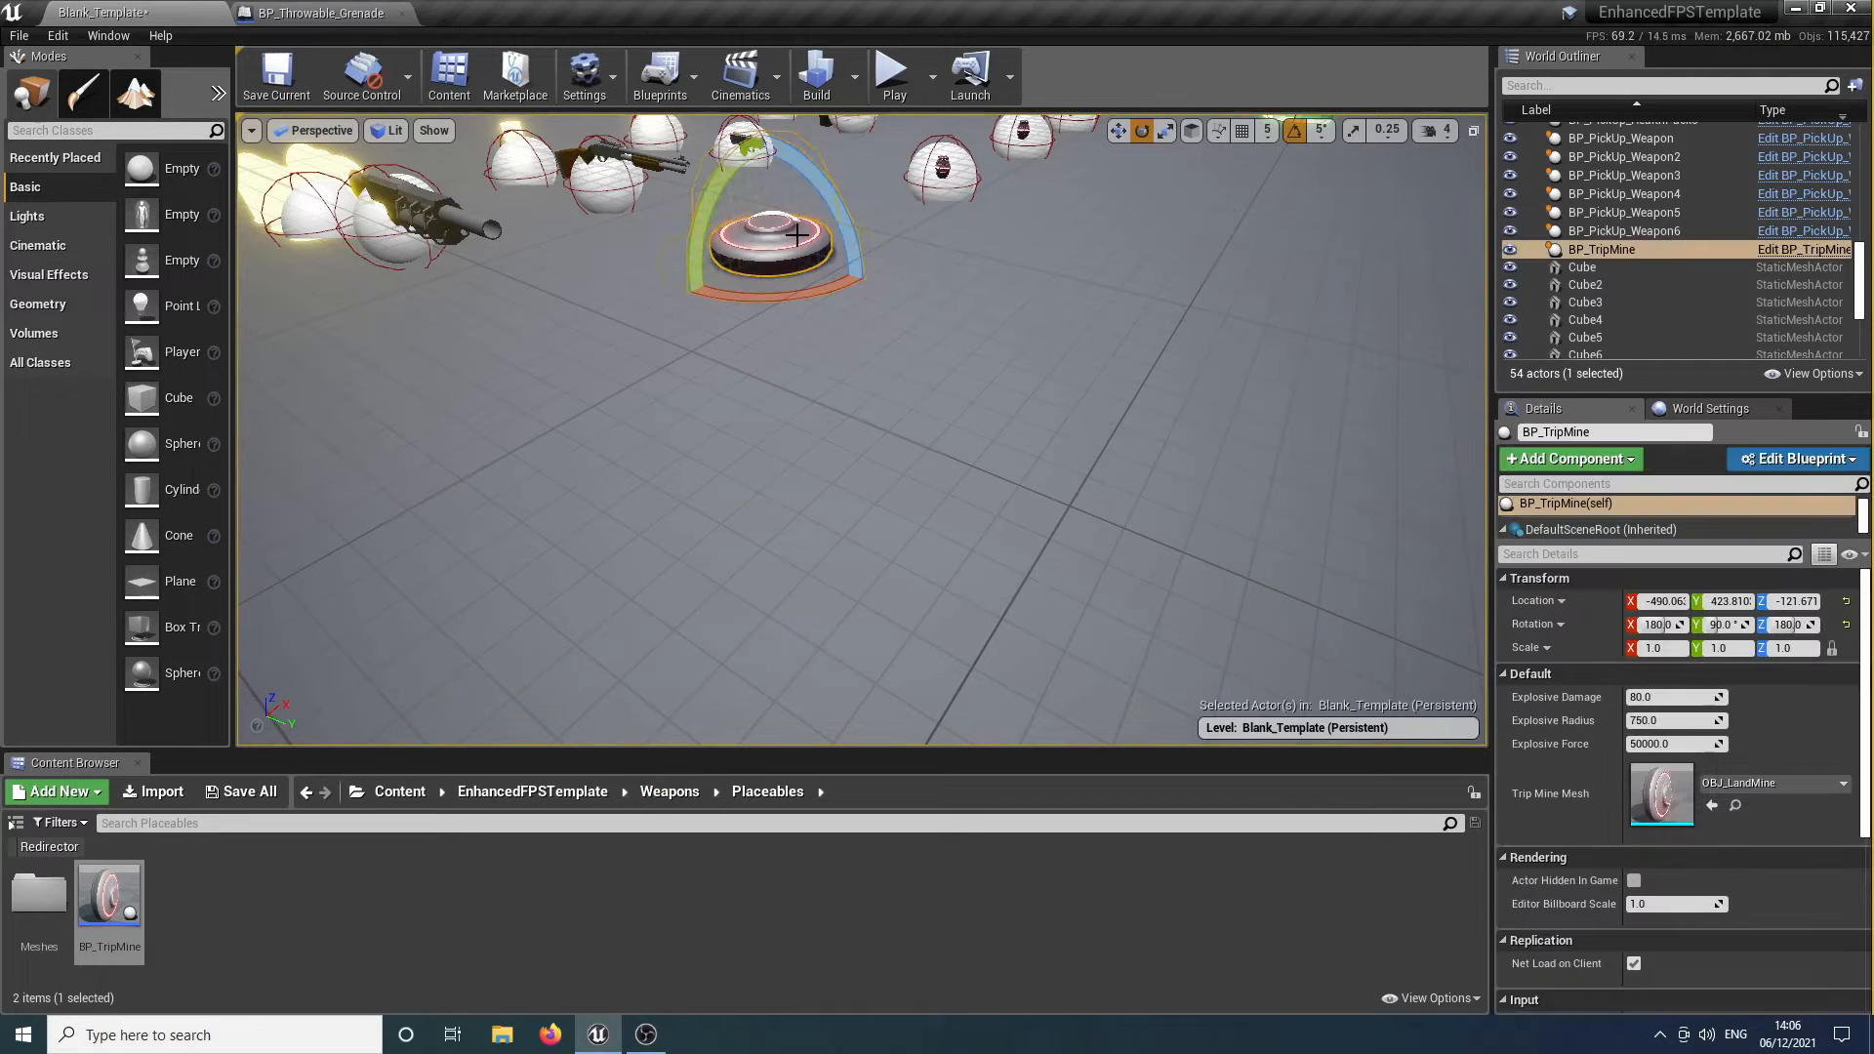
{"action": "right_click_drag", "start_coordinate": [798, 237], "coordinate": [704, 169]}
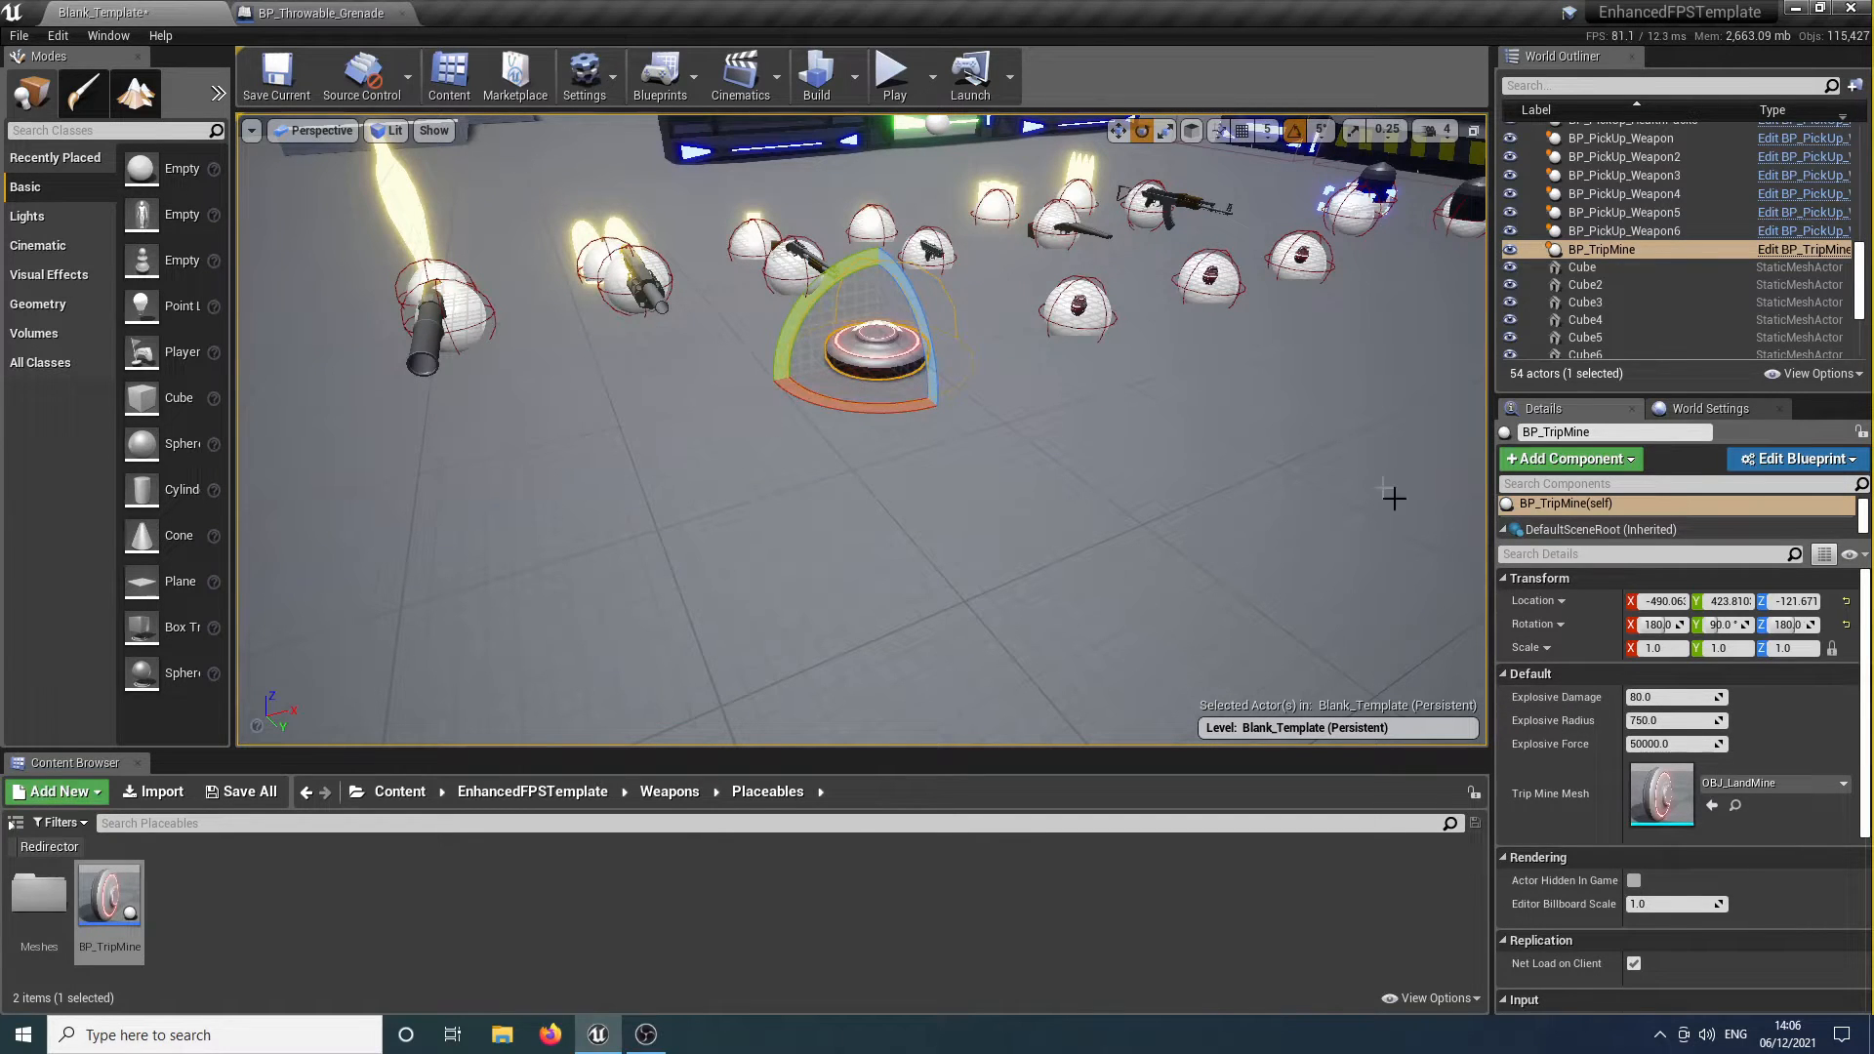
{"action": "left_click", "coordinate": [1673, 745]}
{"action": "left_click", "coordinate": [921, 79]}
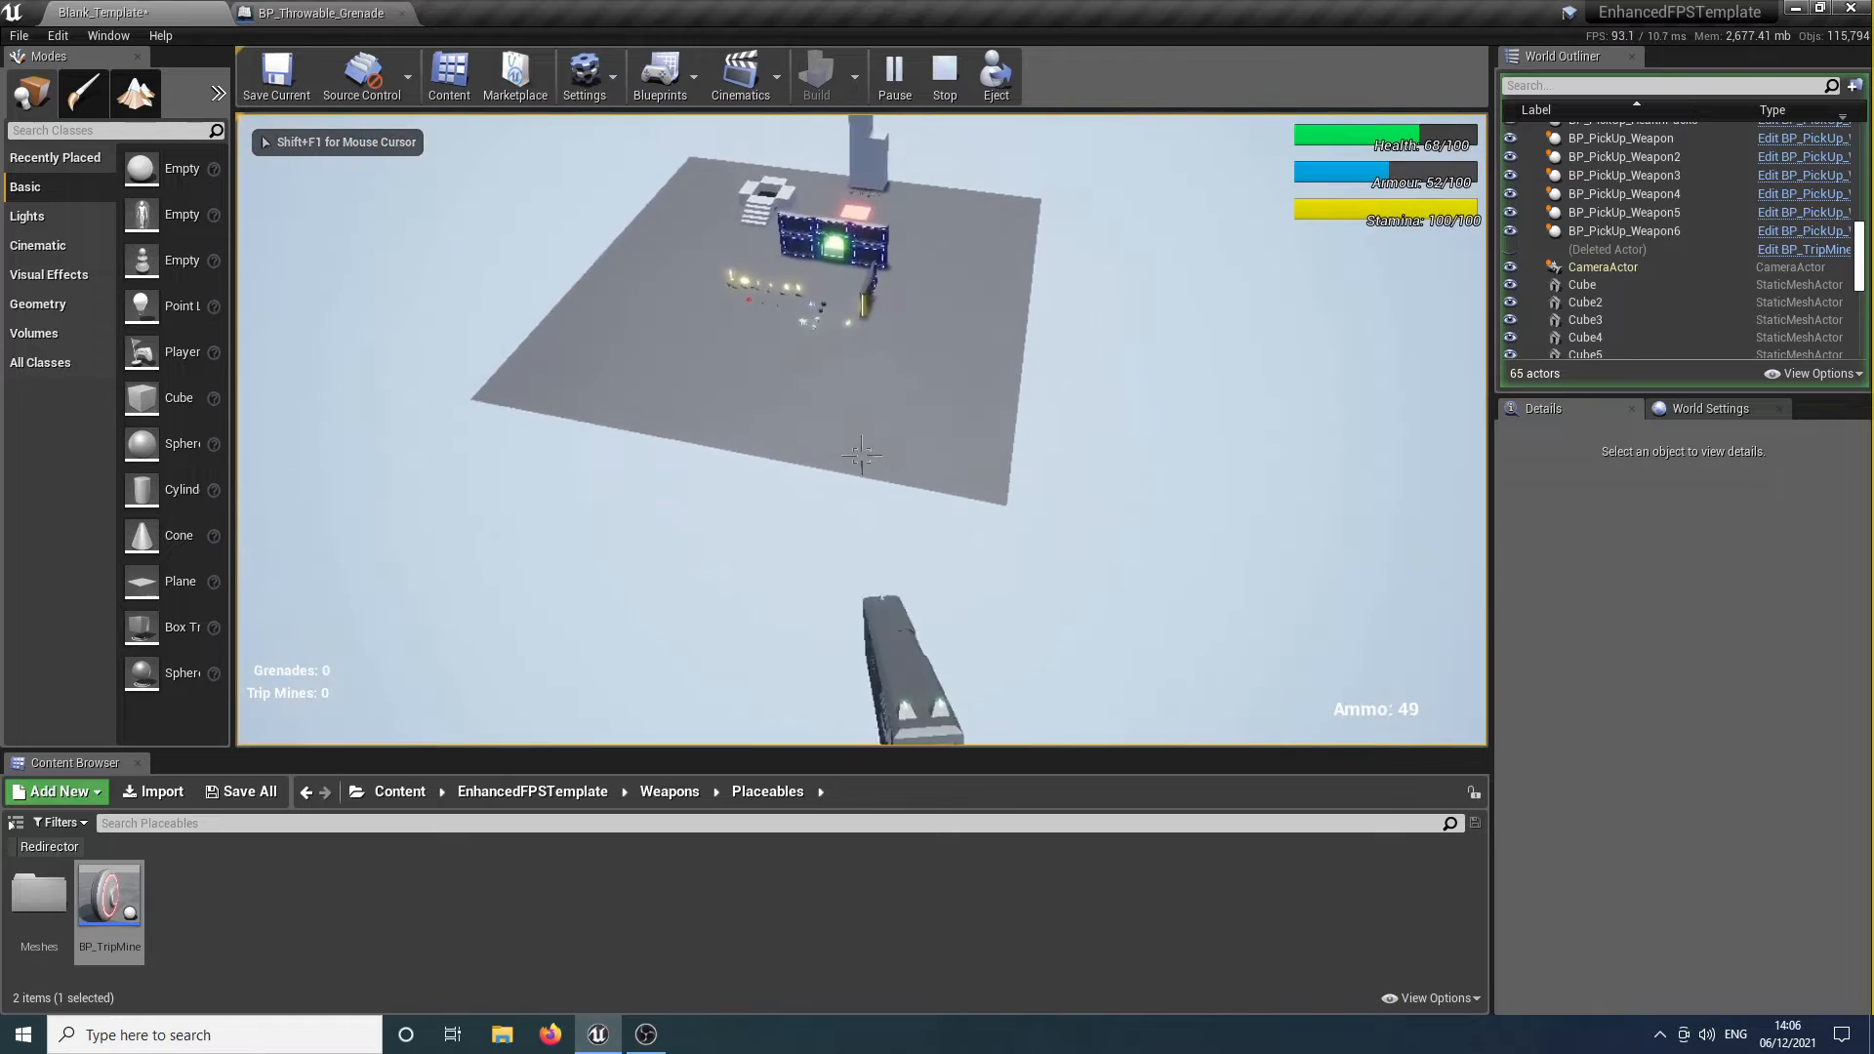
{"action": "key", "text": "Escape"}
Set the trip mine's Explosive Force to 100000 and its Explosive Damage to 500.
{"action": "right_click_drag", "start_coordinate": [778, 540], "coordinate": [730, 546]}
{"action": "key", "text": "w"}
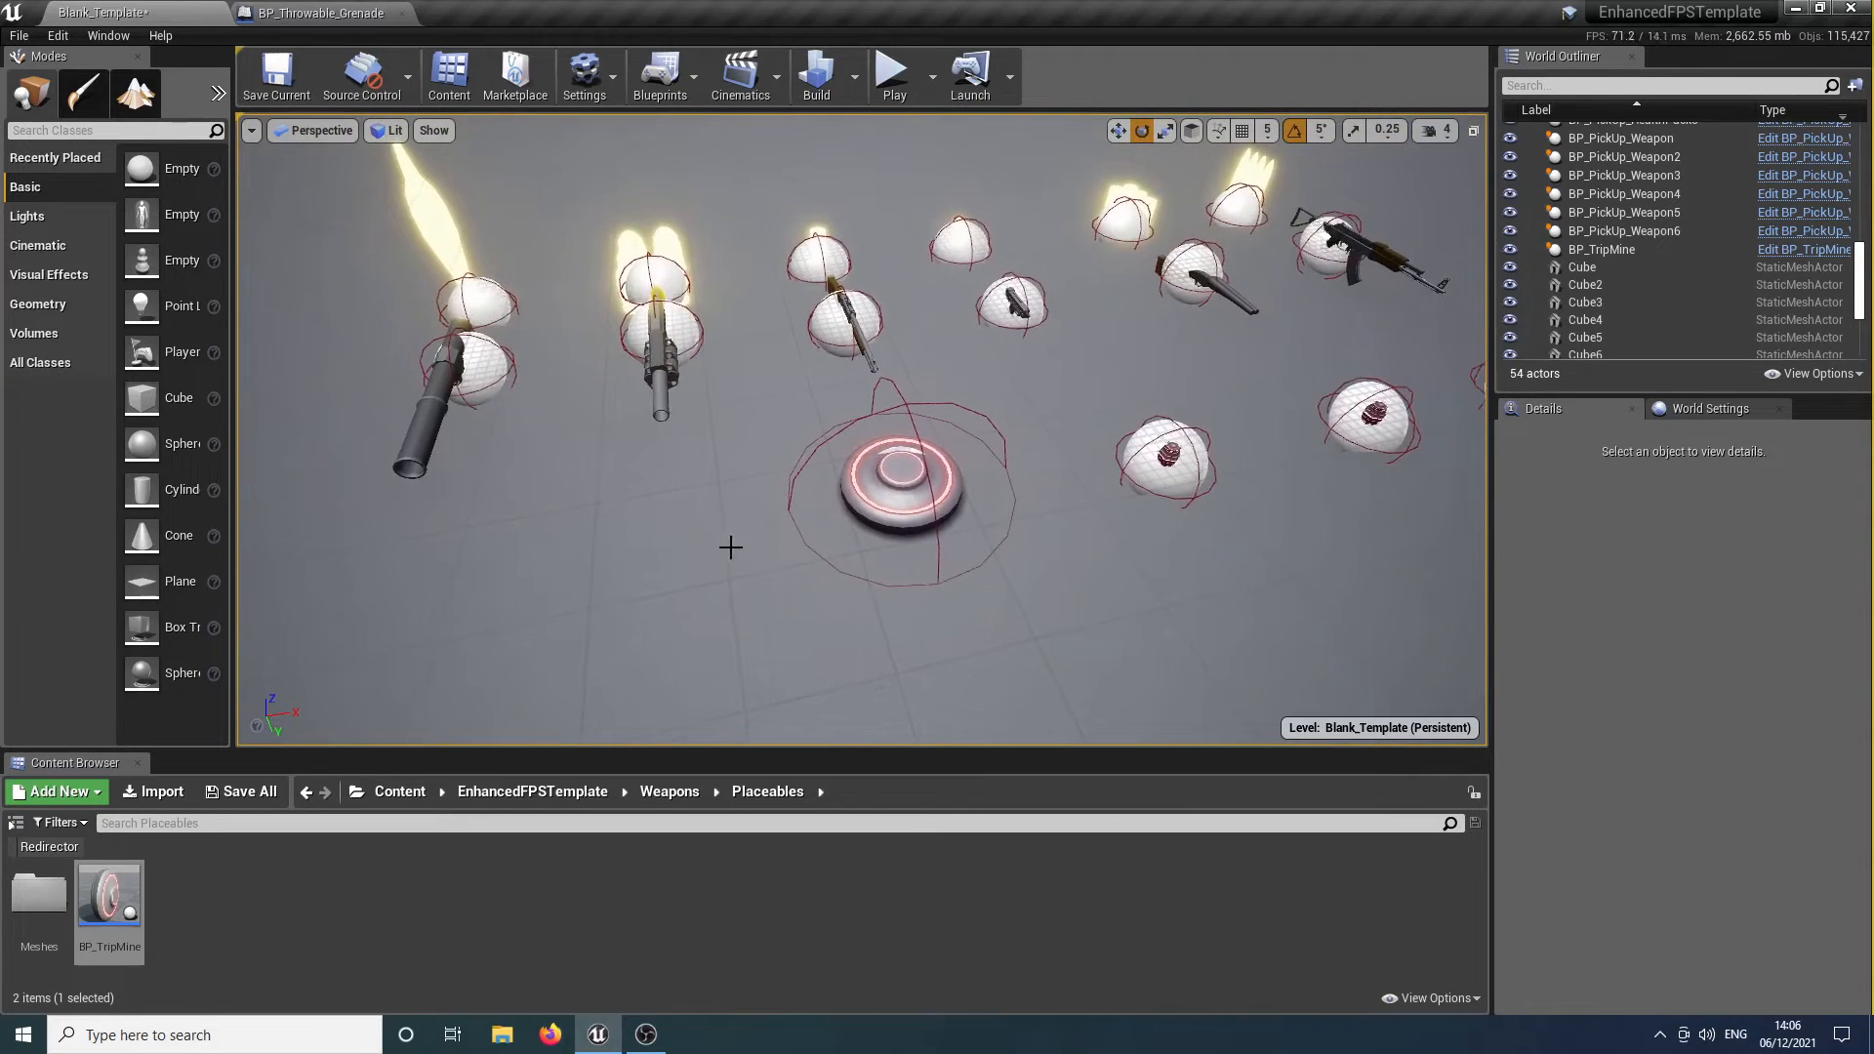
{"action": "left_click", "coordinate": [929, 495]}
{"action": "left_click", "coordinate": [1671, 744]}
{"action": "type", "text": "100"}
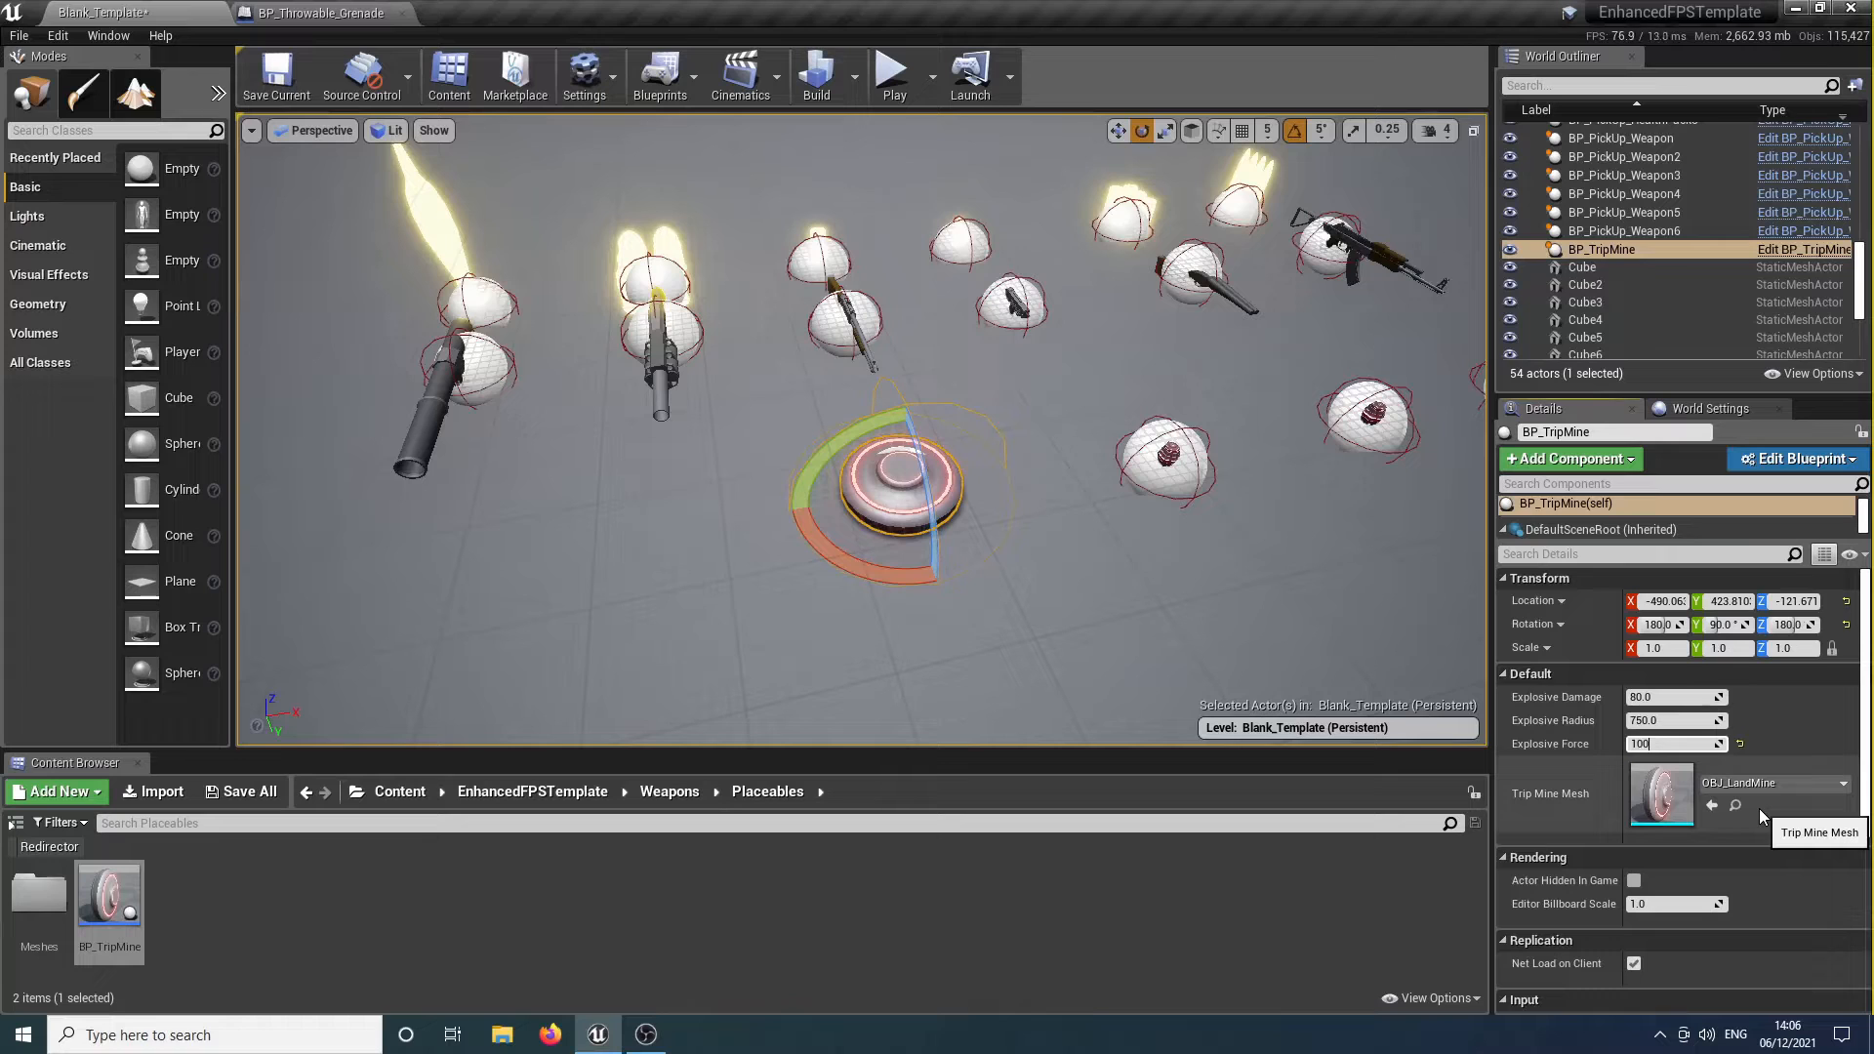
{"action": "type", "text": "000"}
{"action": "key", "text": "Return"}
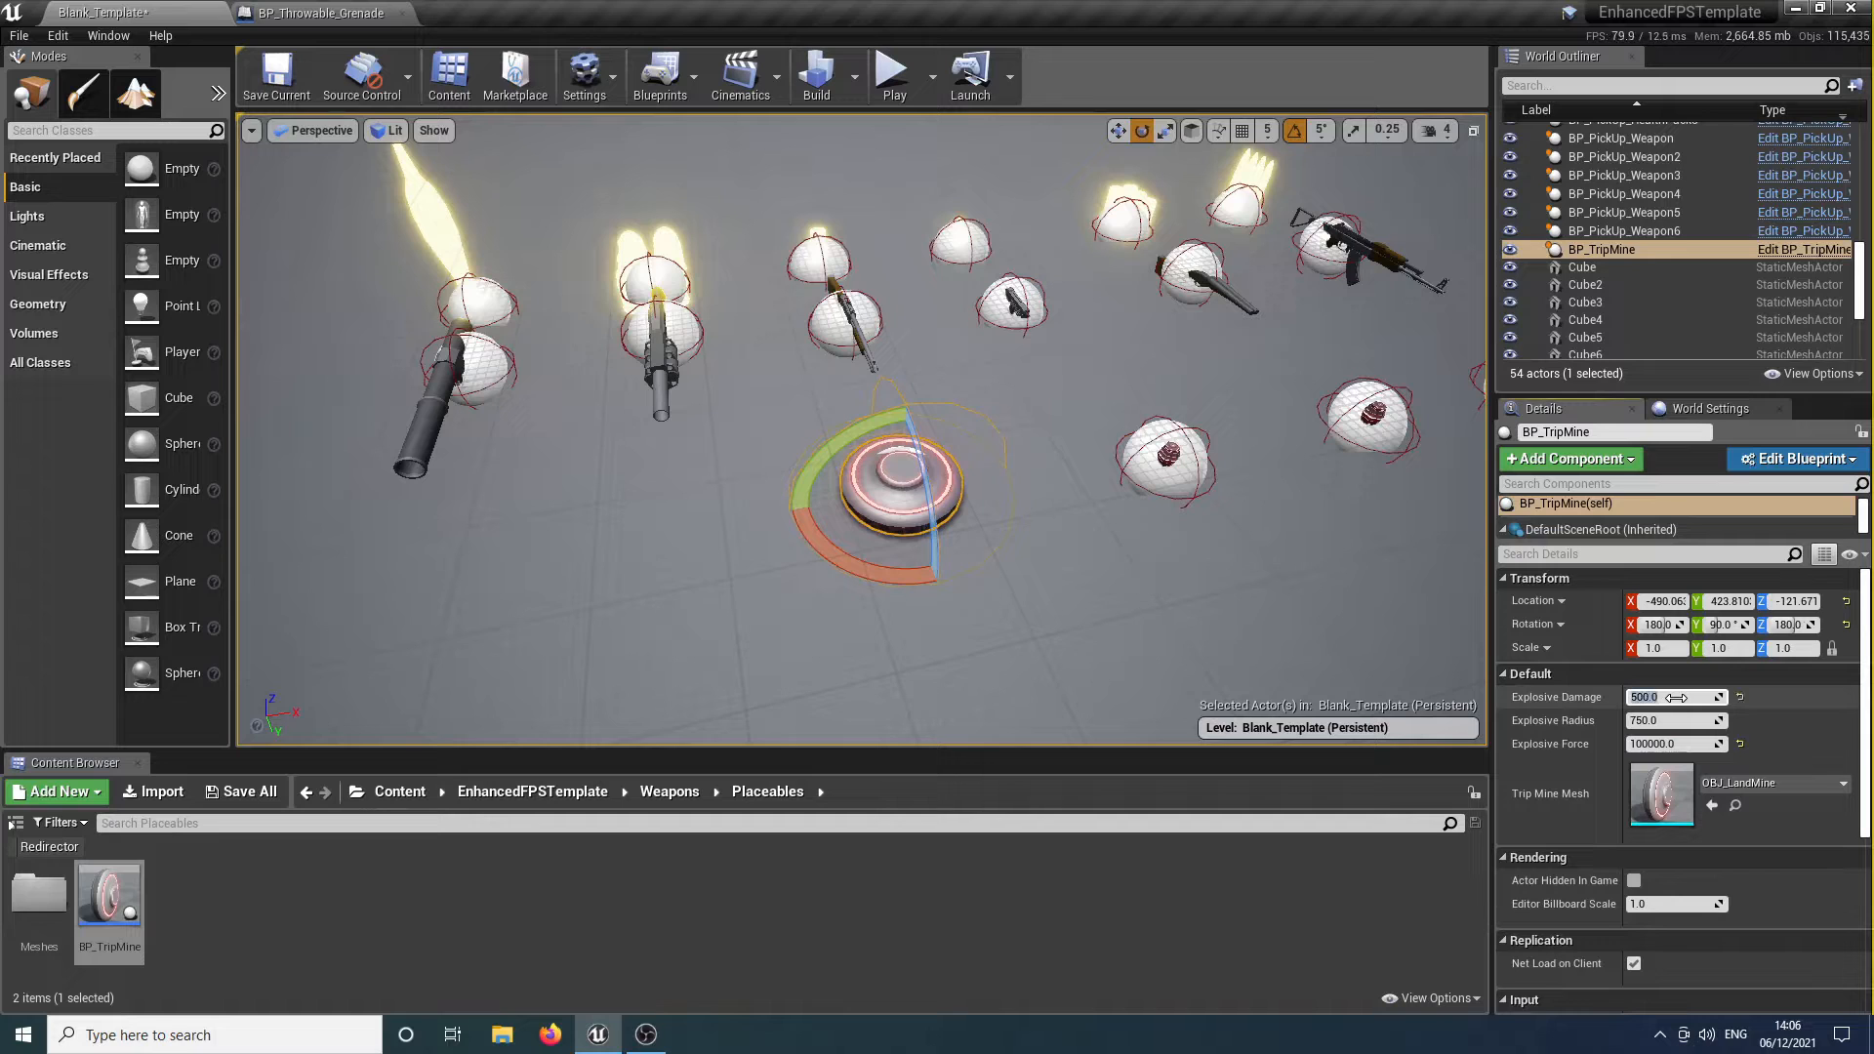
Test the trip mine's 500 damage by walking onto it in a play session, and end the session.
{"action": "left_click", "coordinate": [892, 75]}
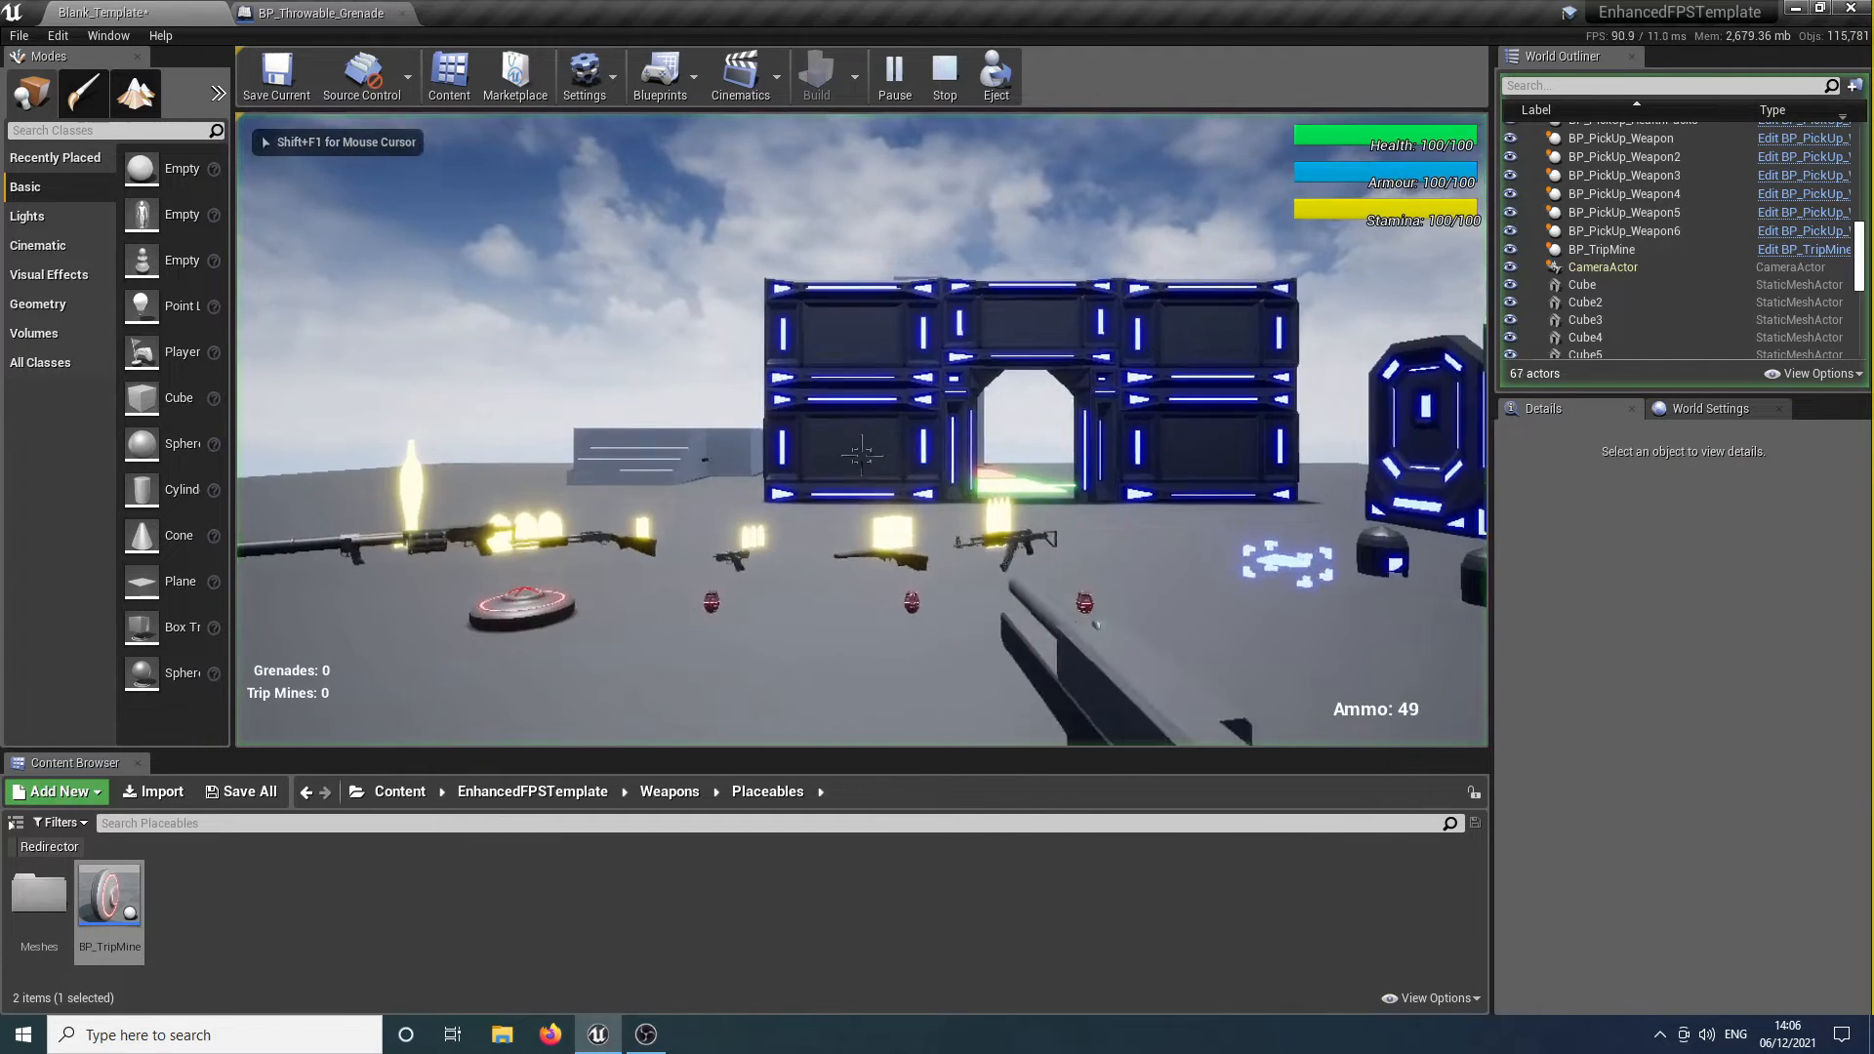
{"action": "key", "text": "w"}
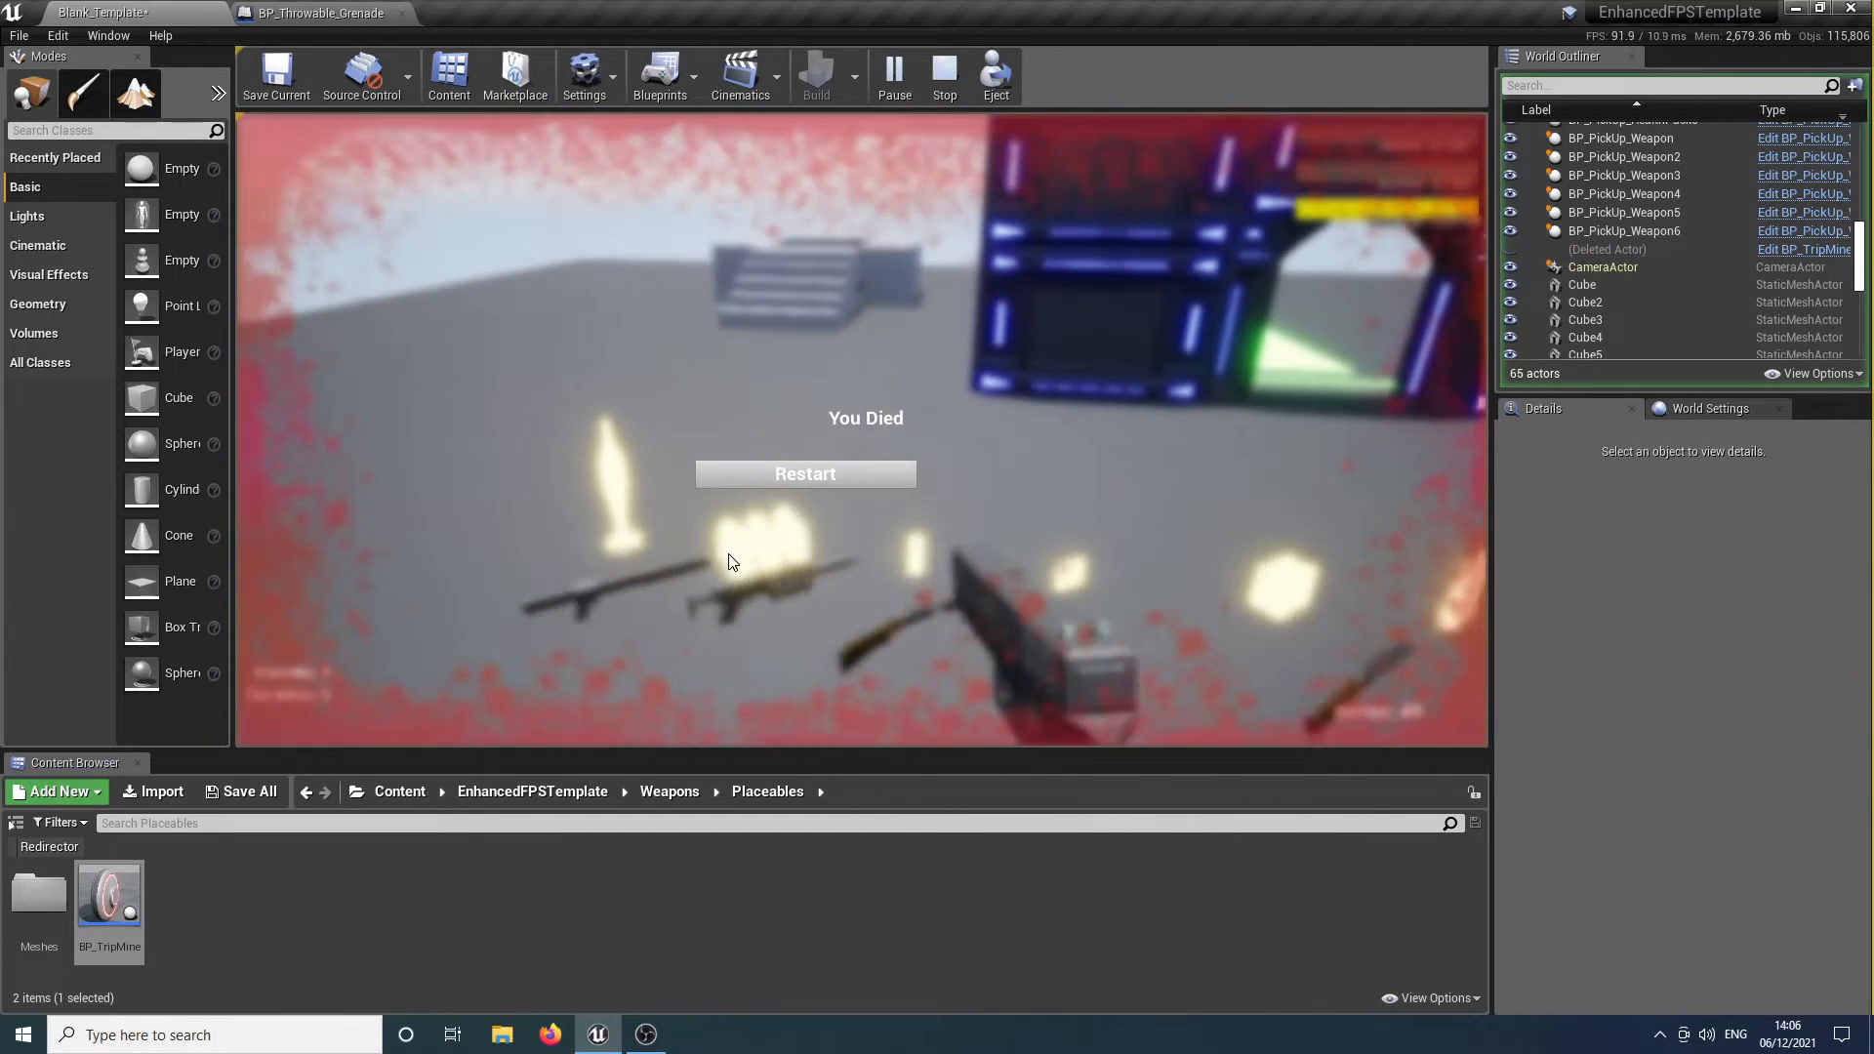
{"action": "key", "text": "Escape"}
Set the trip mine's Explosive Damage to 50.
{"action": "key", "text": "s"}
{"action": "right_click_drag", "start_coordinate": [923, 571], "coordinate": [859, 522]}
{"action": "left_click", "coordinate": [798, 564]}
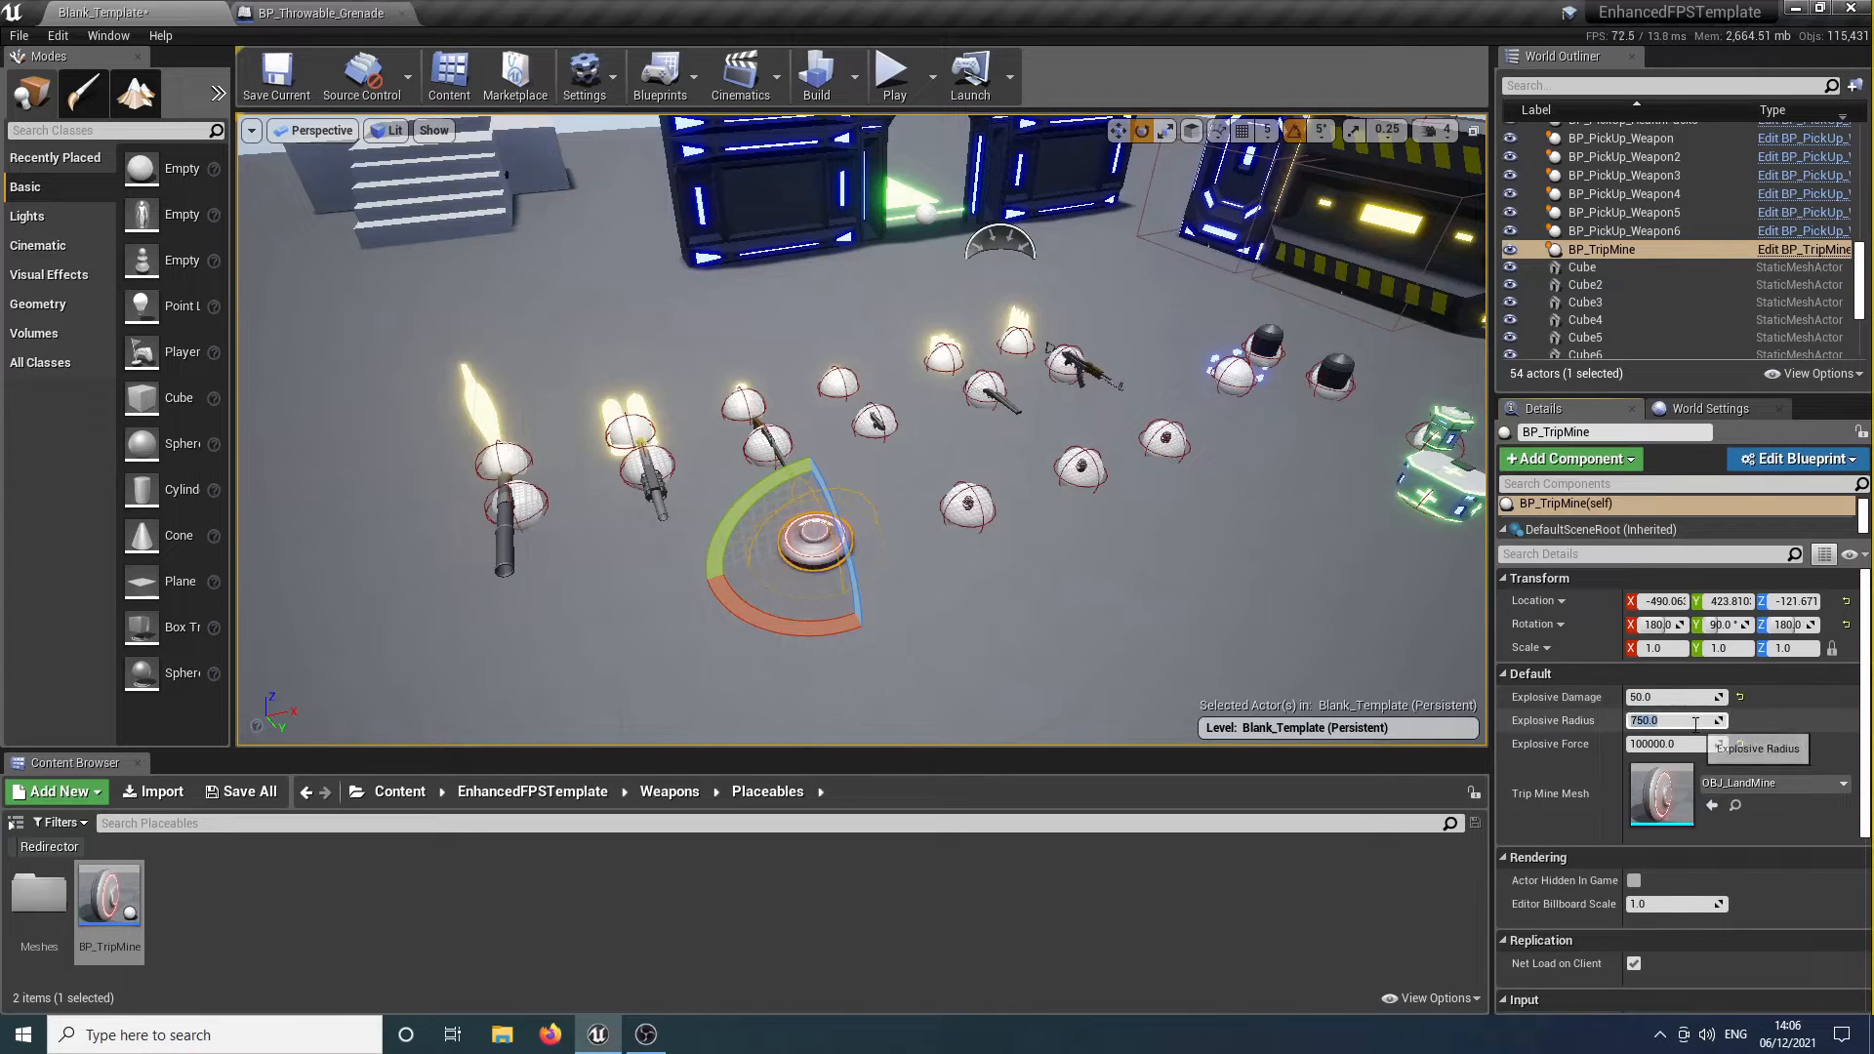
{"action": "key", "text": "Return"}
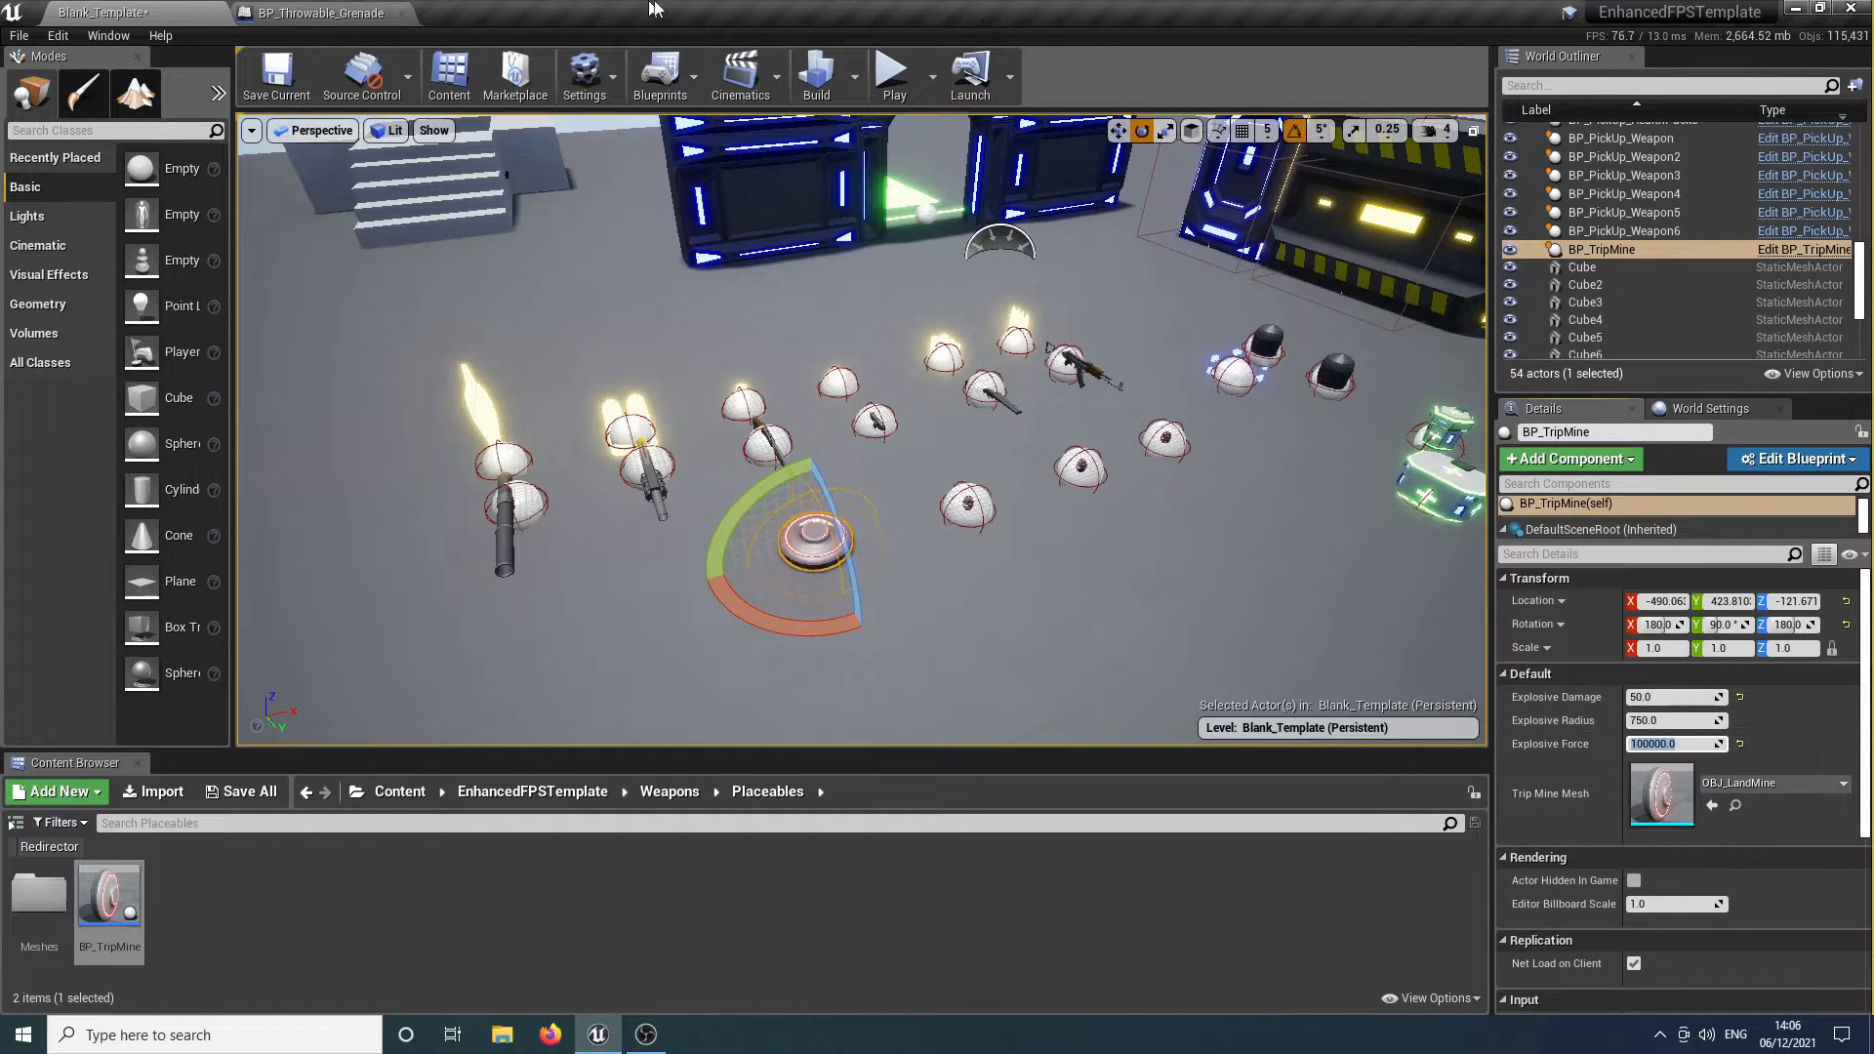
Play the level again, walk onto the trip mine with its damage at 50 and end the play session.
{"action": "left_click", "coordinate": [874, 76]}
{"action": "left_click", "coordinate": [860, 453]}
{"action": "key", "text": "w"}
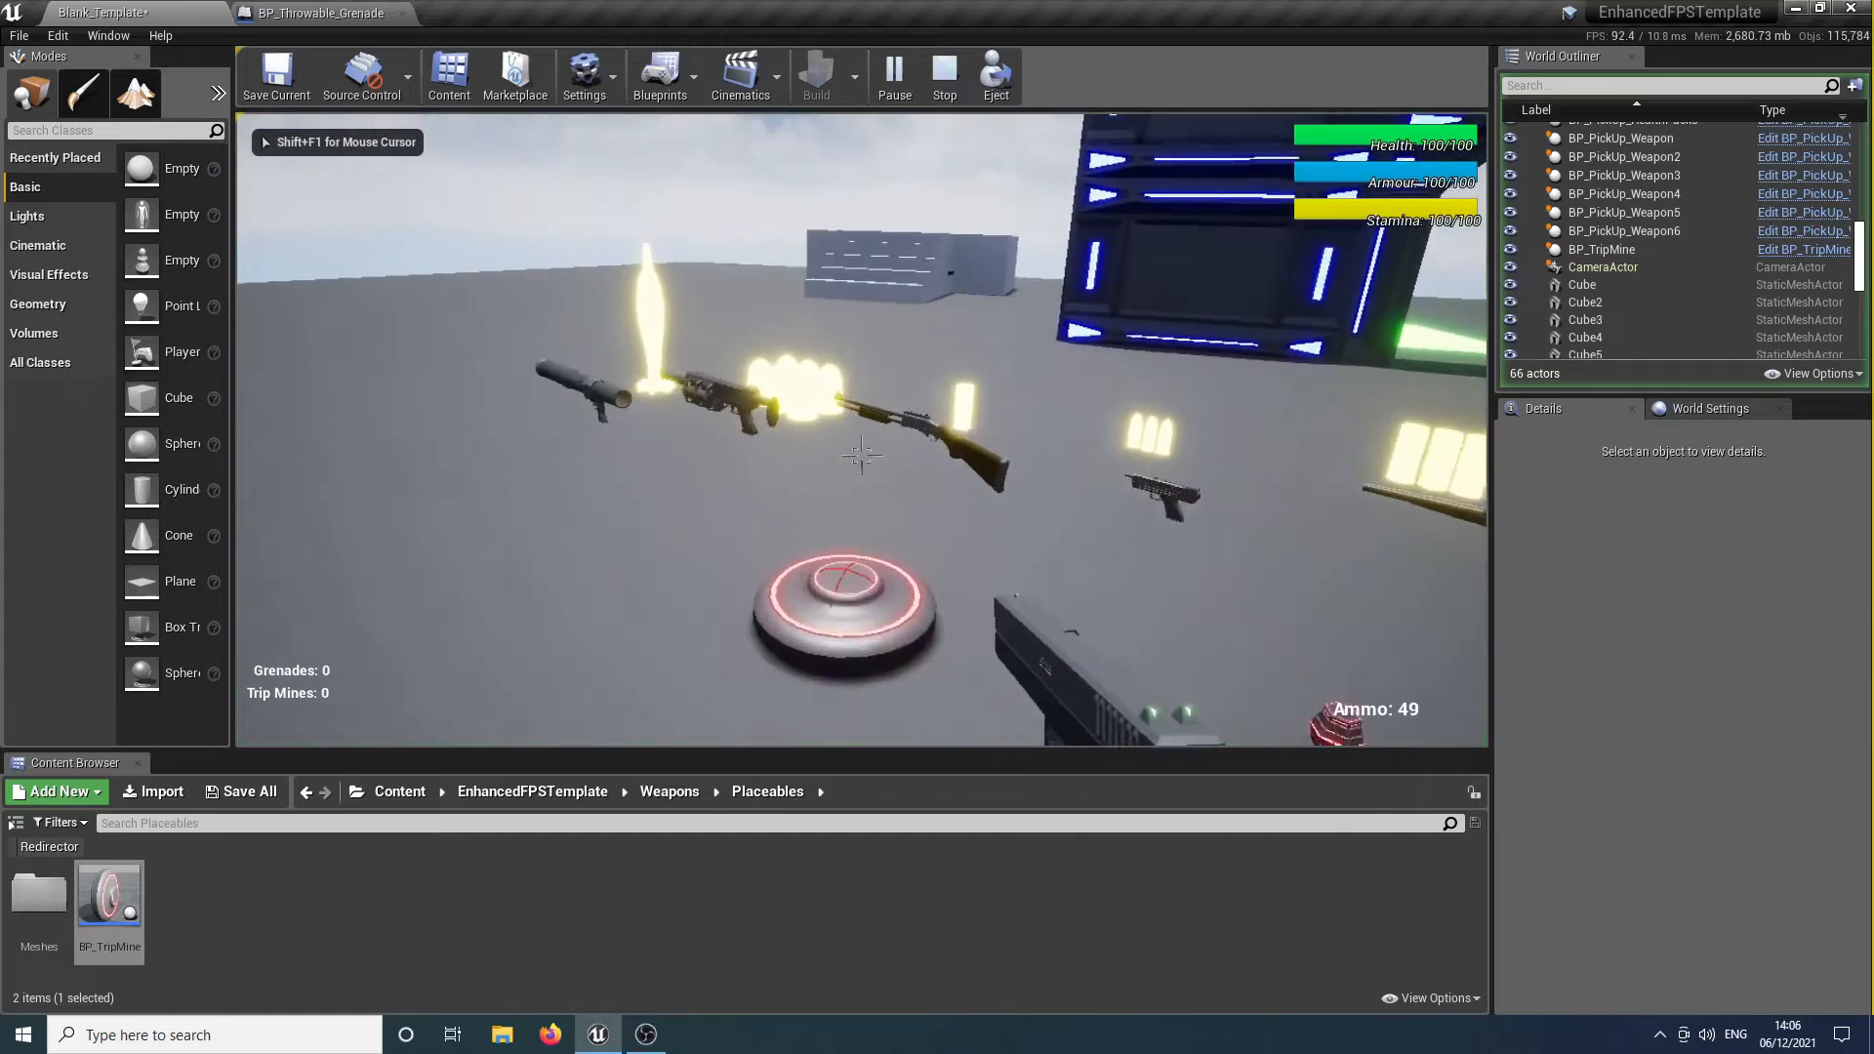
{"action": "key", "text": "w"}
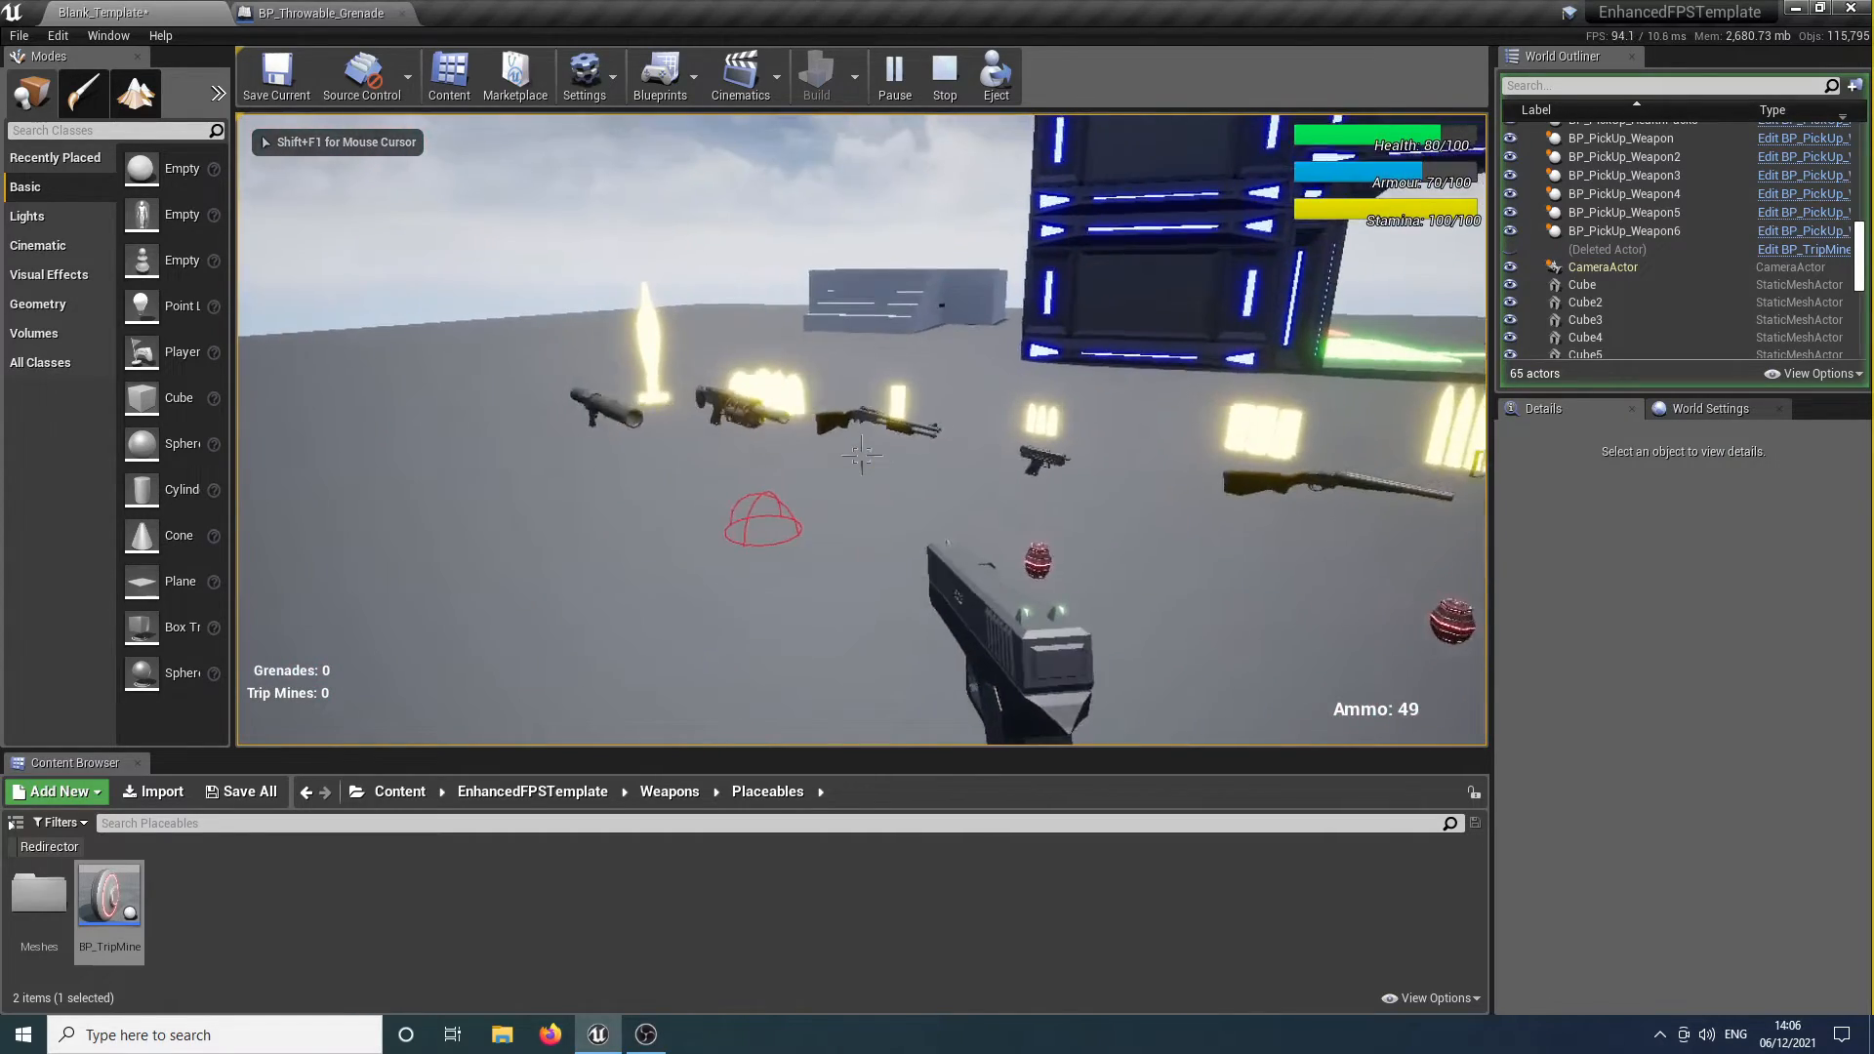
{"action": "key", "text": "Escape"}
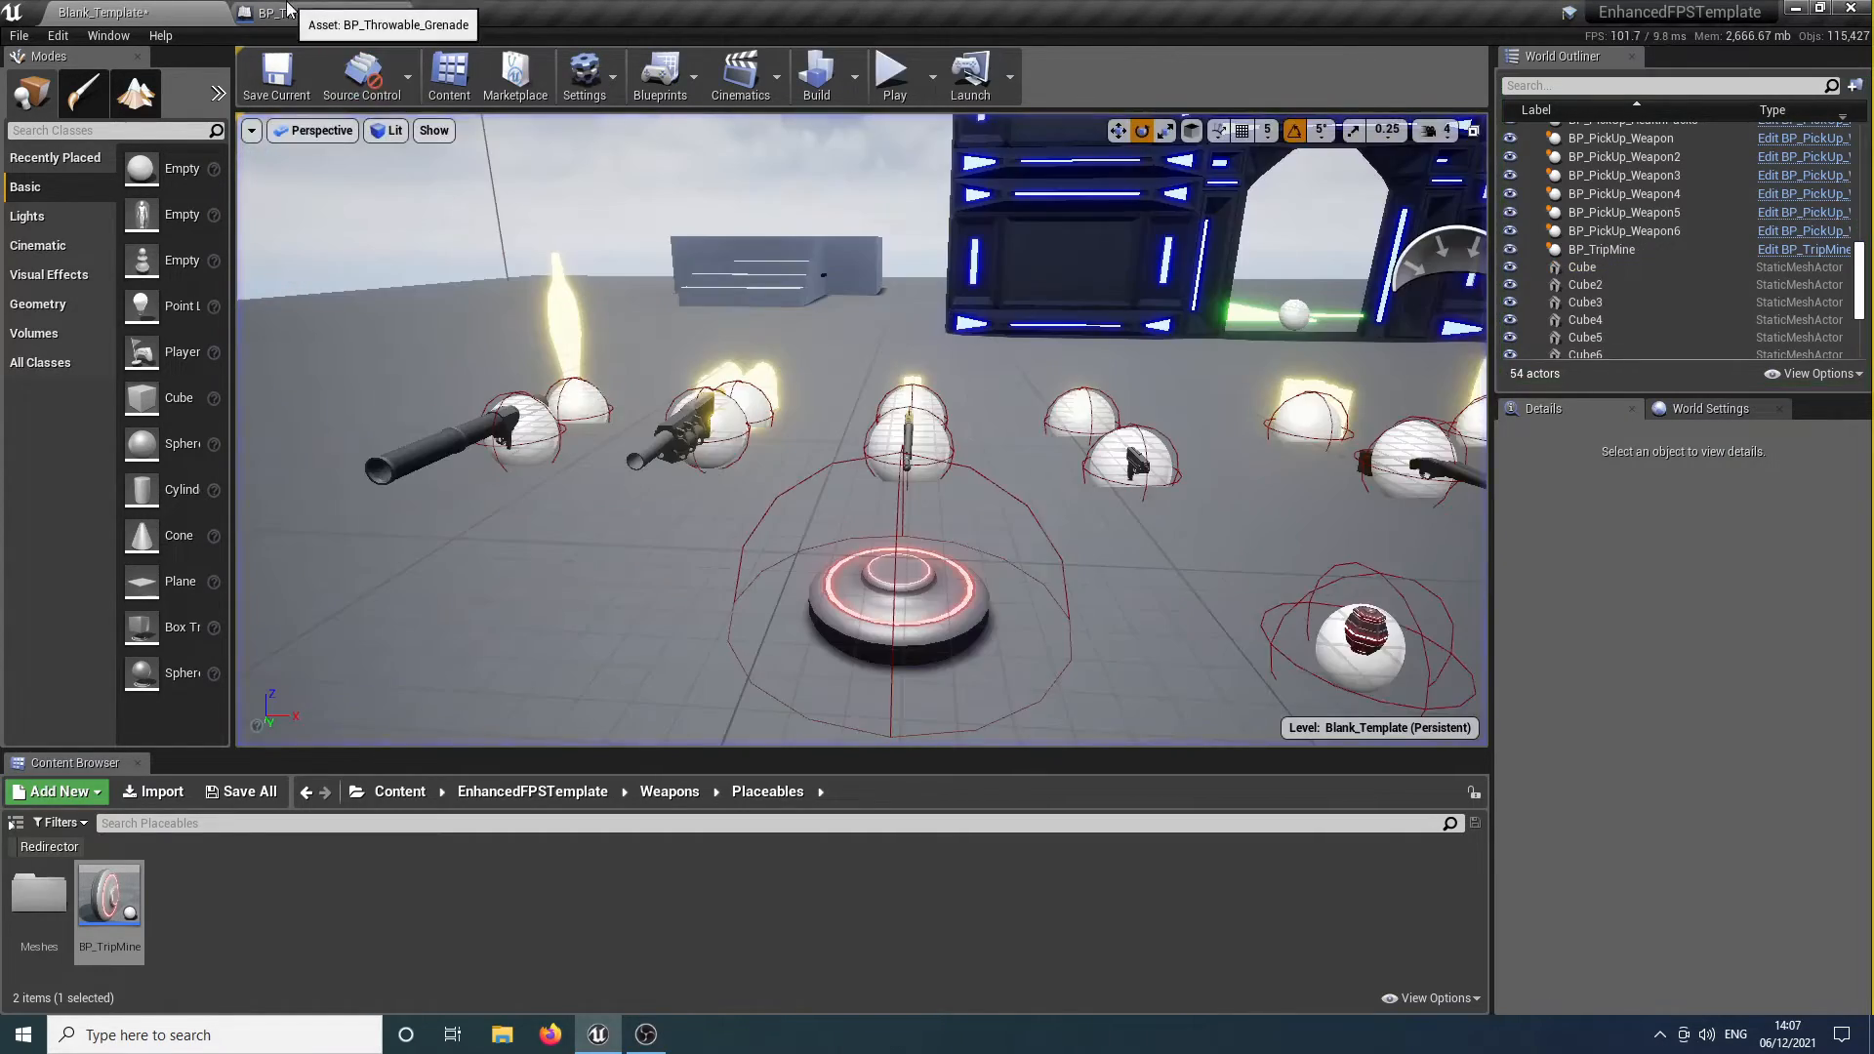
Return to the level from the grenade blueprint and set the trip mine's Explosive Damage to 100.
{"action": "left_click", "coordinate": [289, 10]}
{"action": "left_click", "coordinate": [102, 12]}
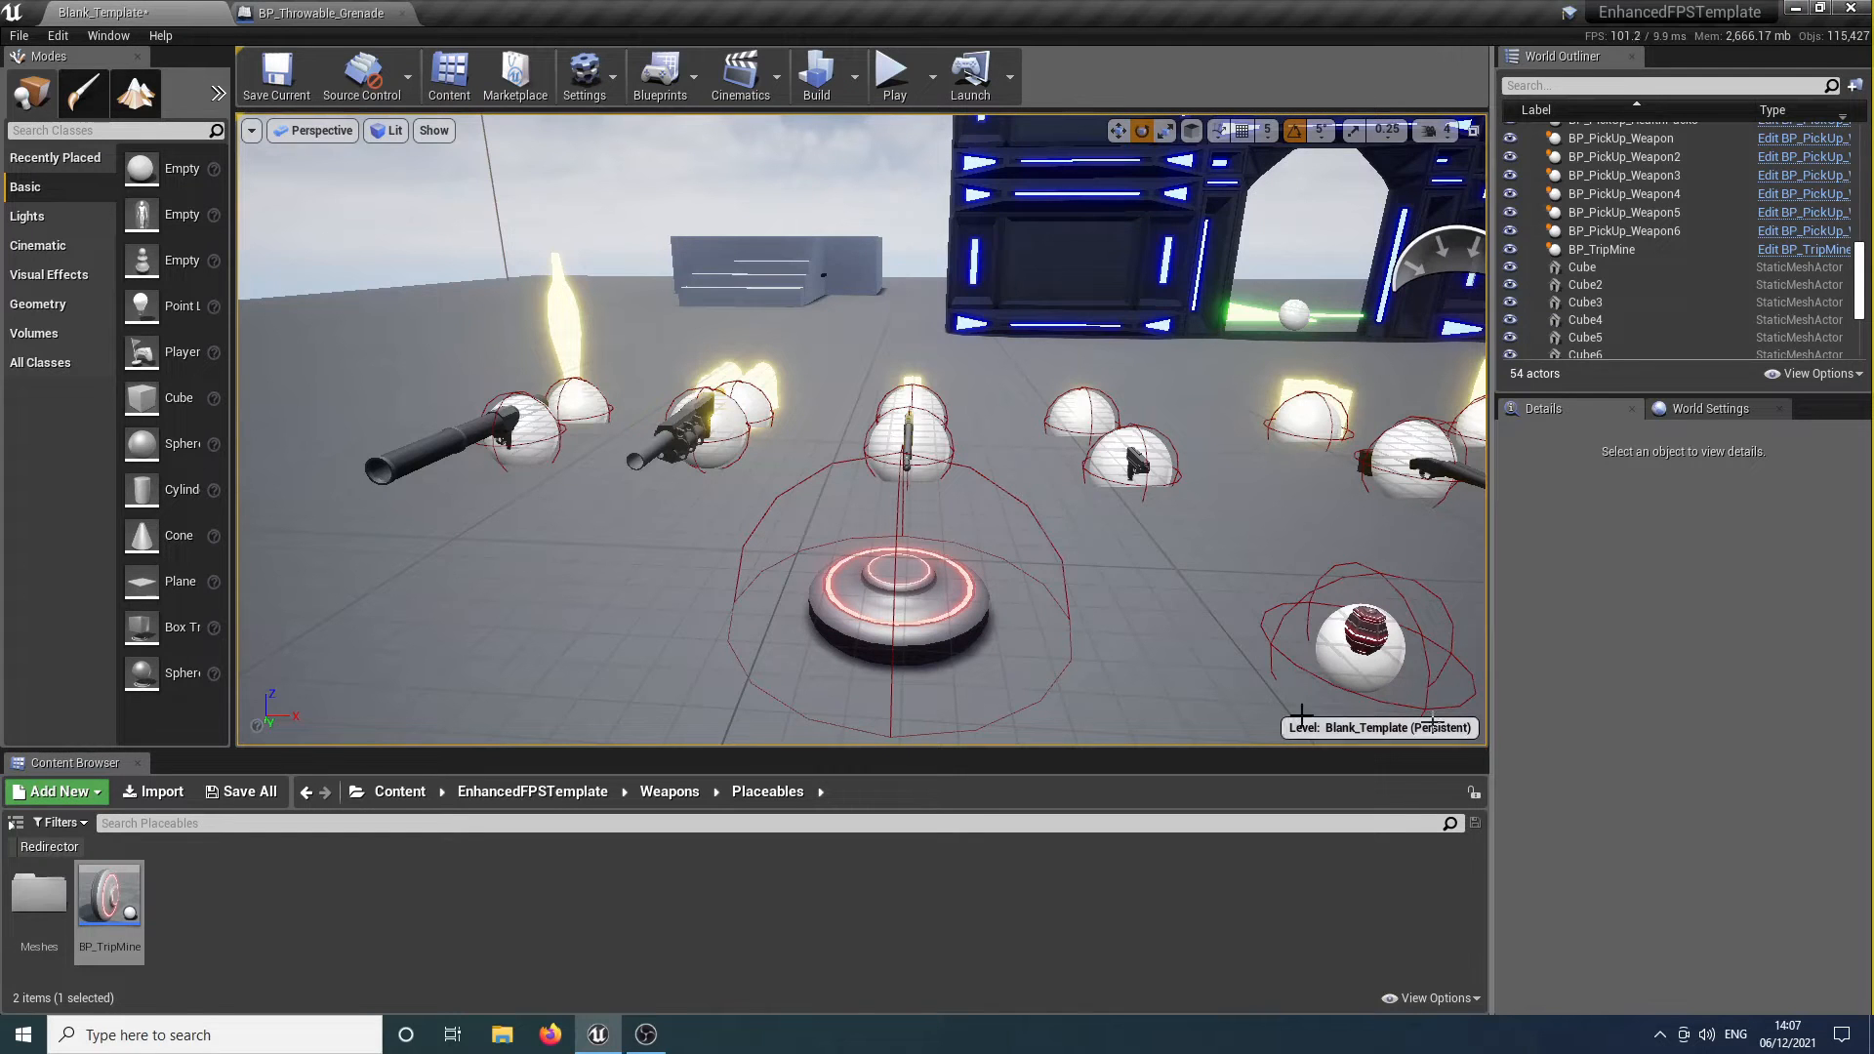
{"action": "left_click", "coordinate": [945, 549]}
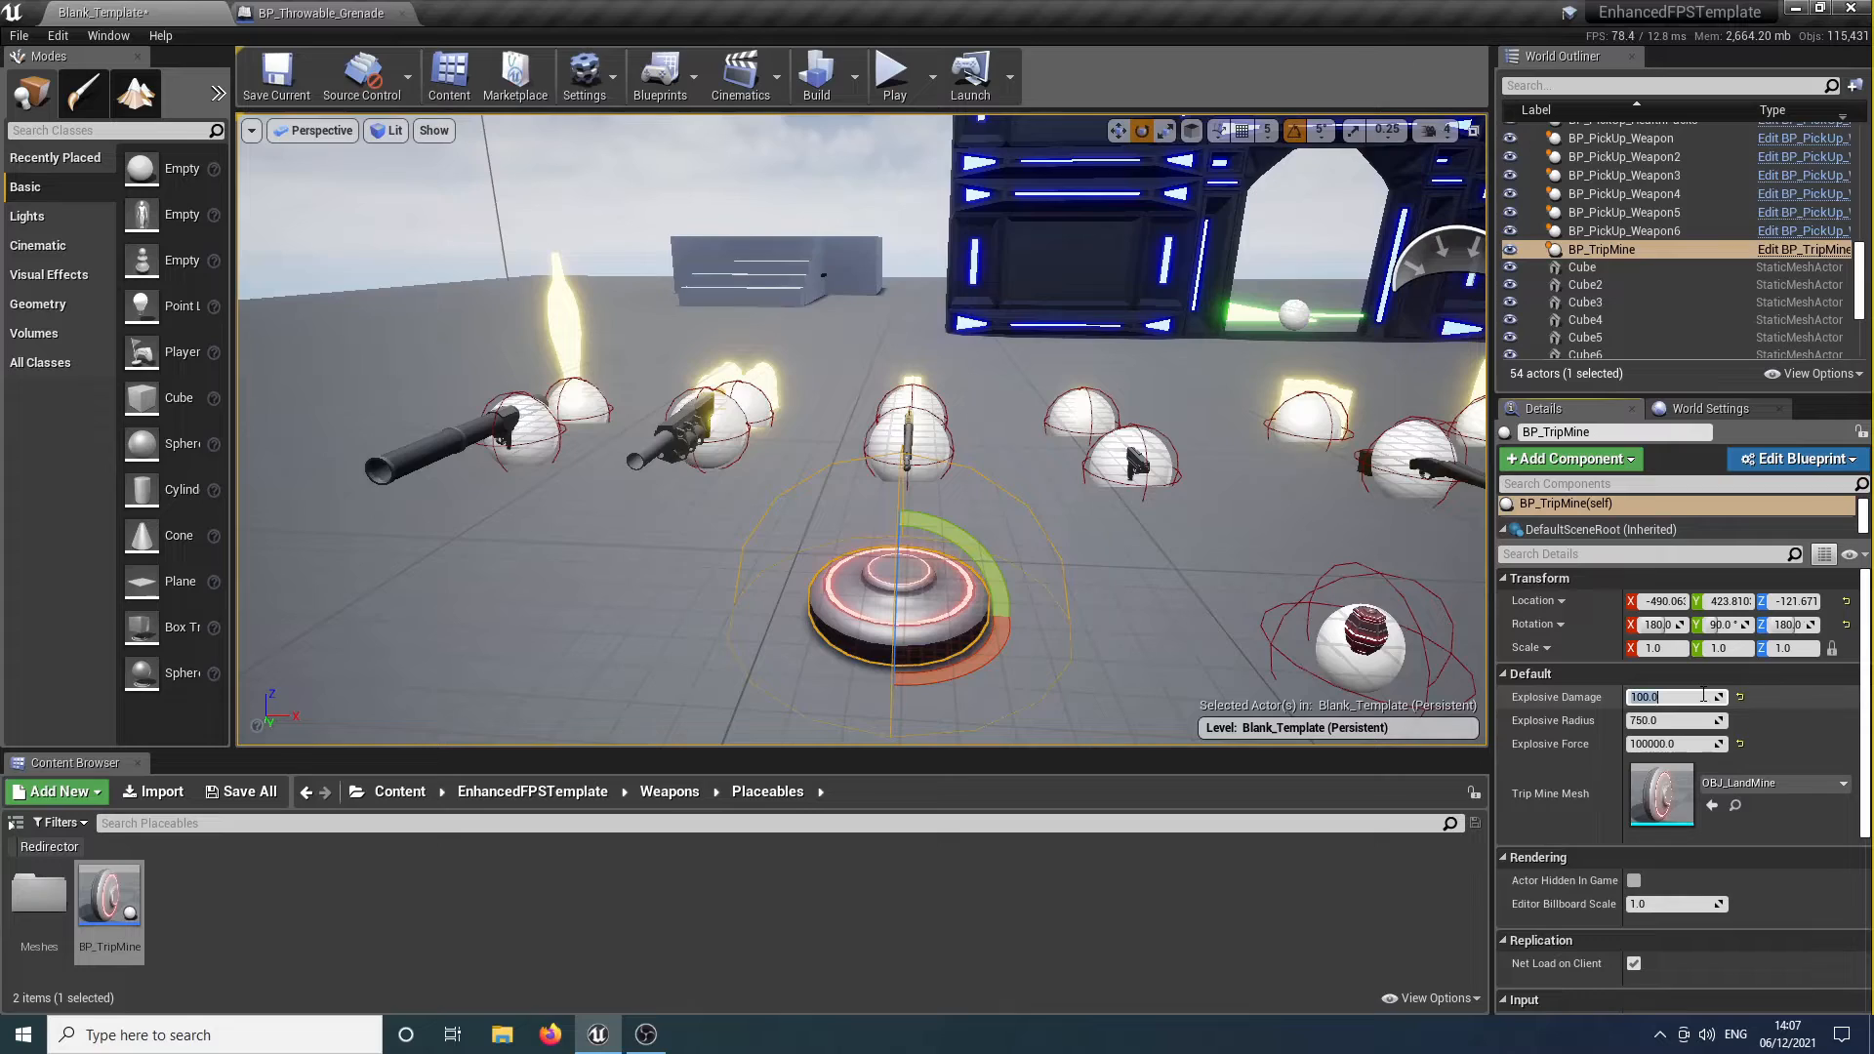
Play the level, walk onto the trip mine with its damage at 100, and end the play session.
{"action": "left_click", "coordinate": [891, 73]}
{"action": "key", "text": "w"}
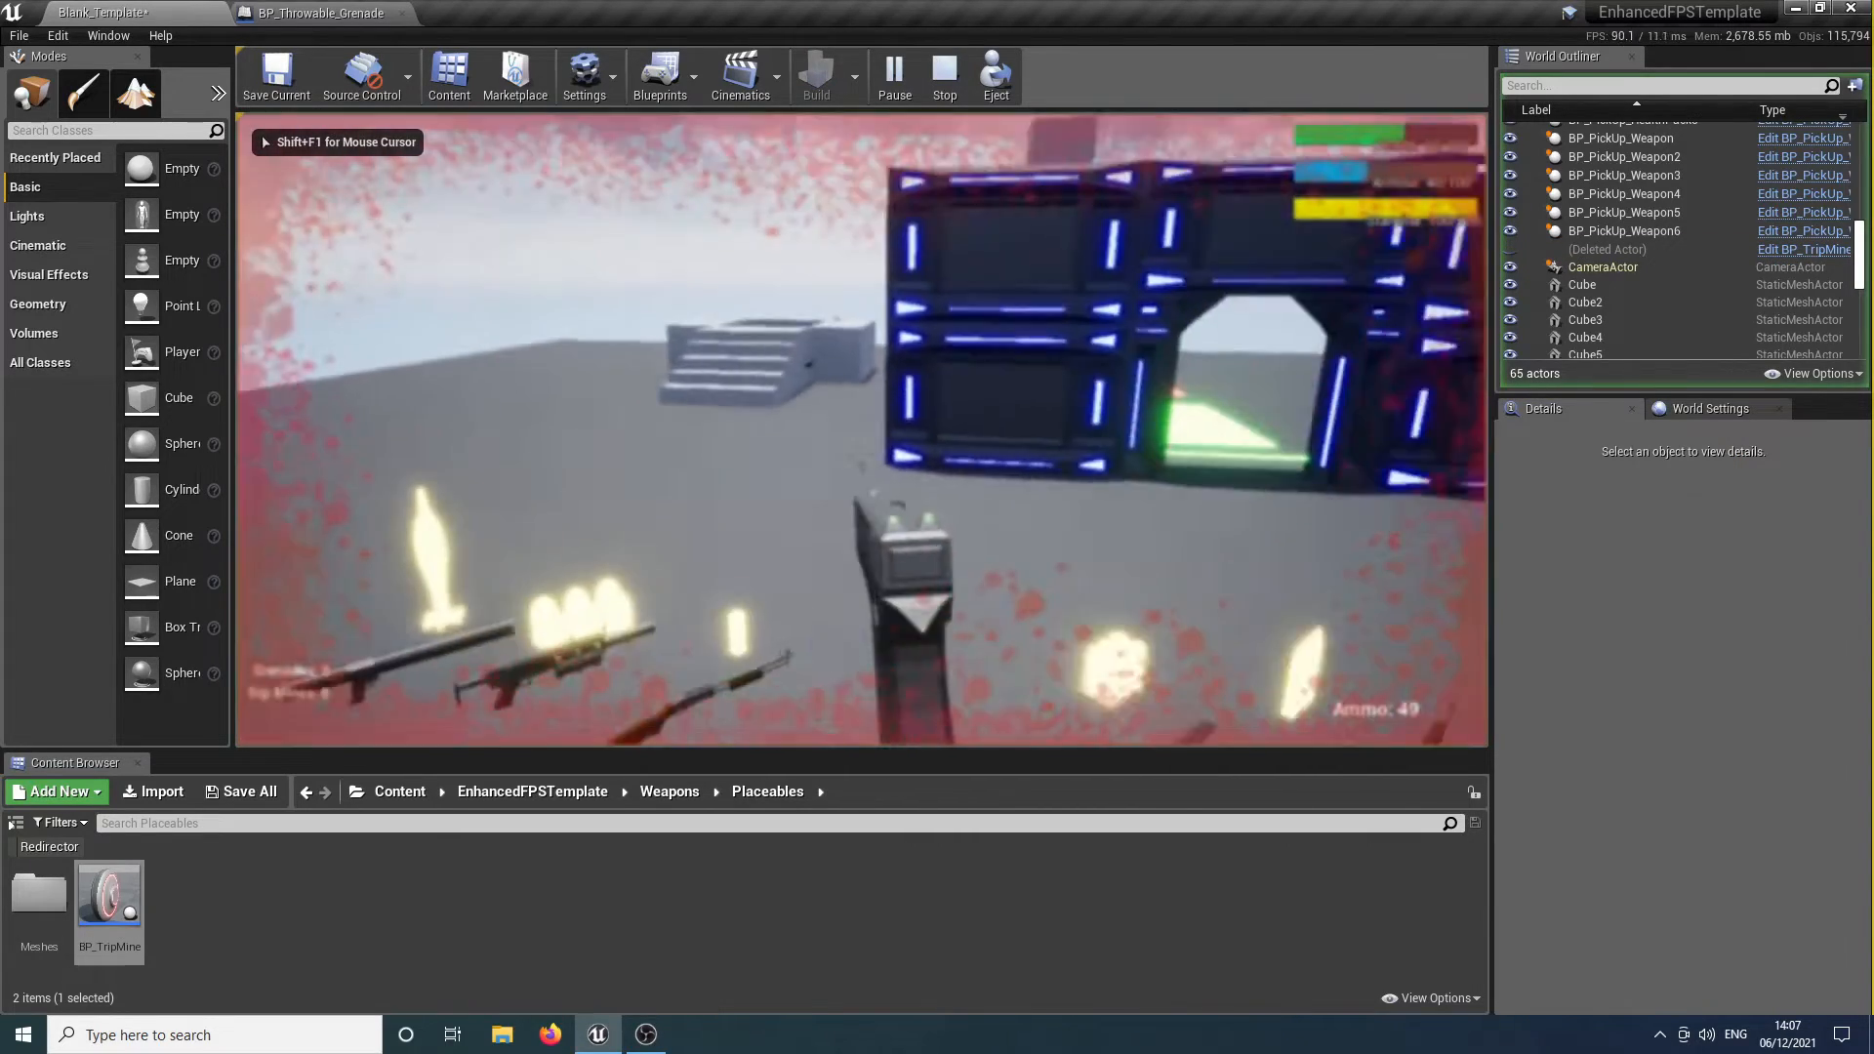
{"action": "key", "text": "s"}
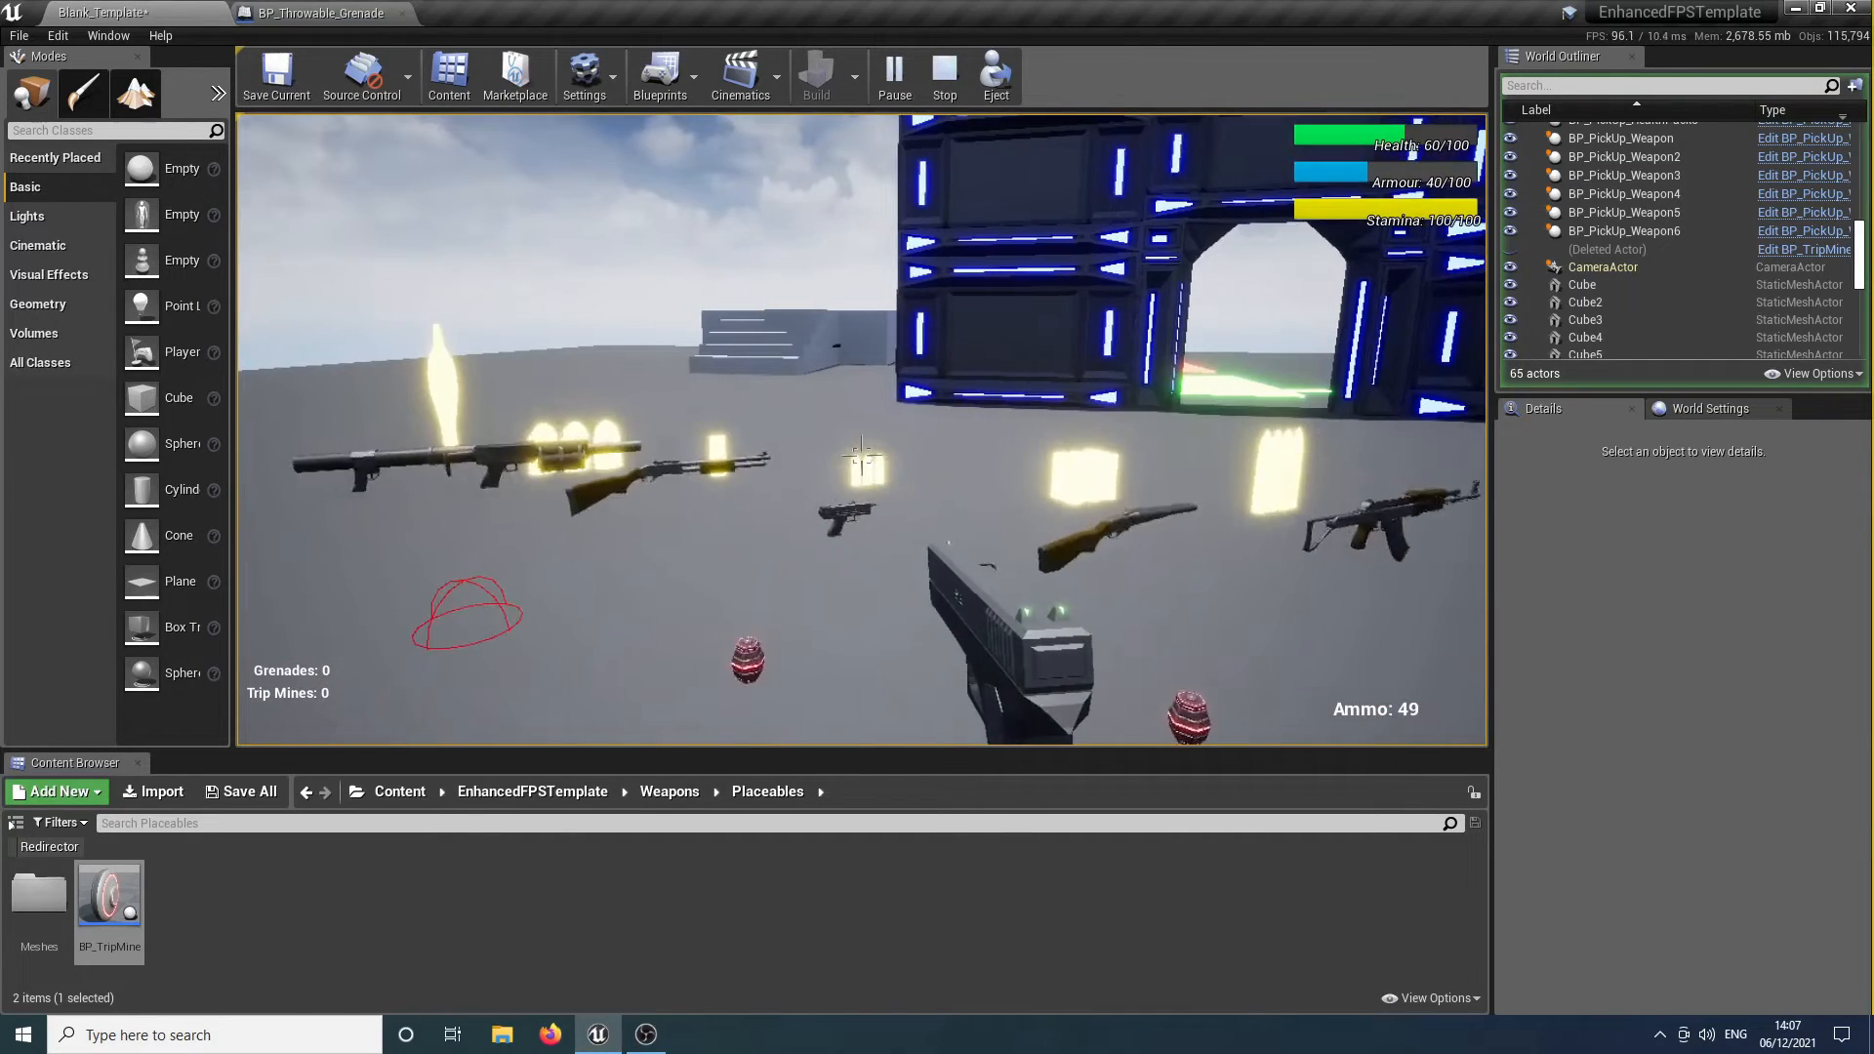
{"action": "key", "text": "s"}
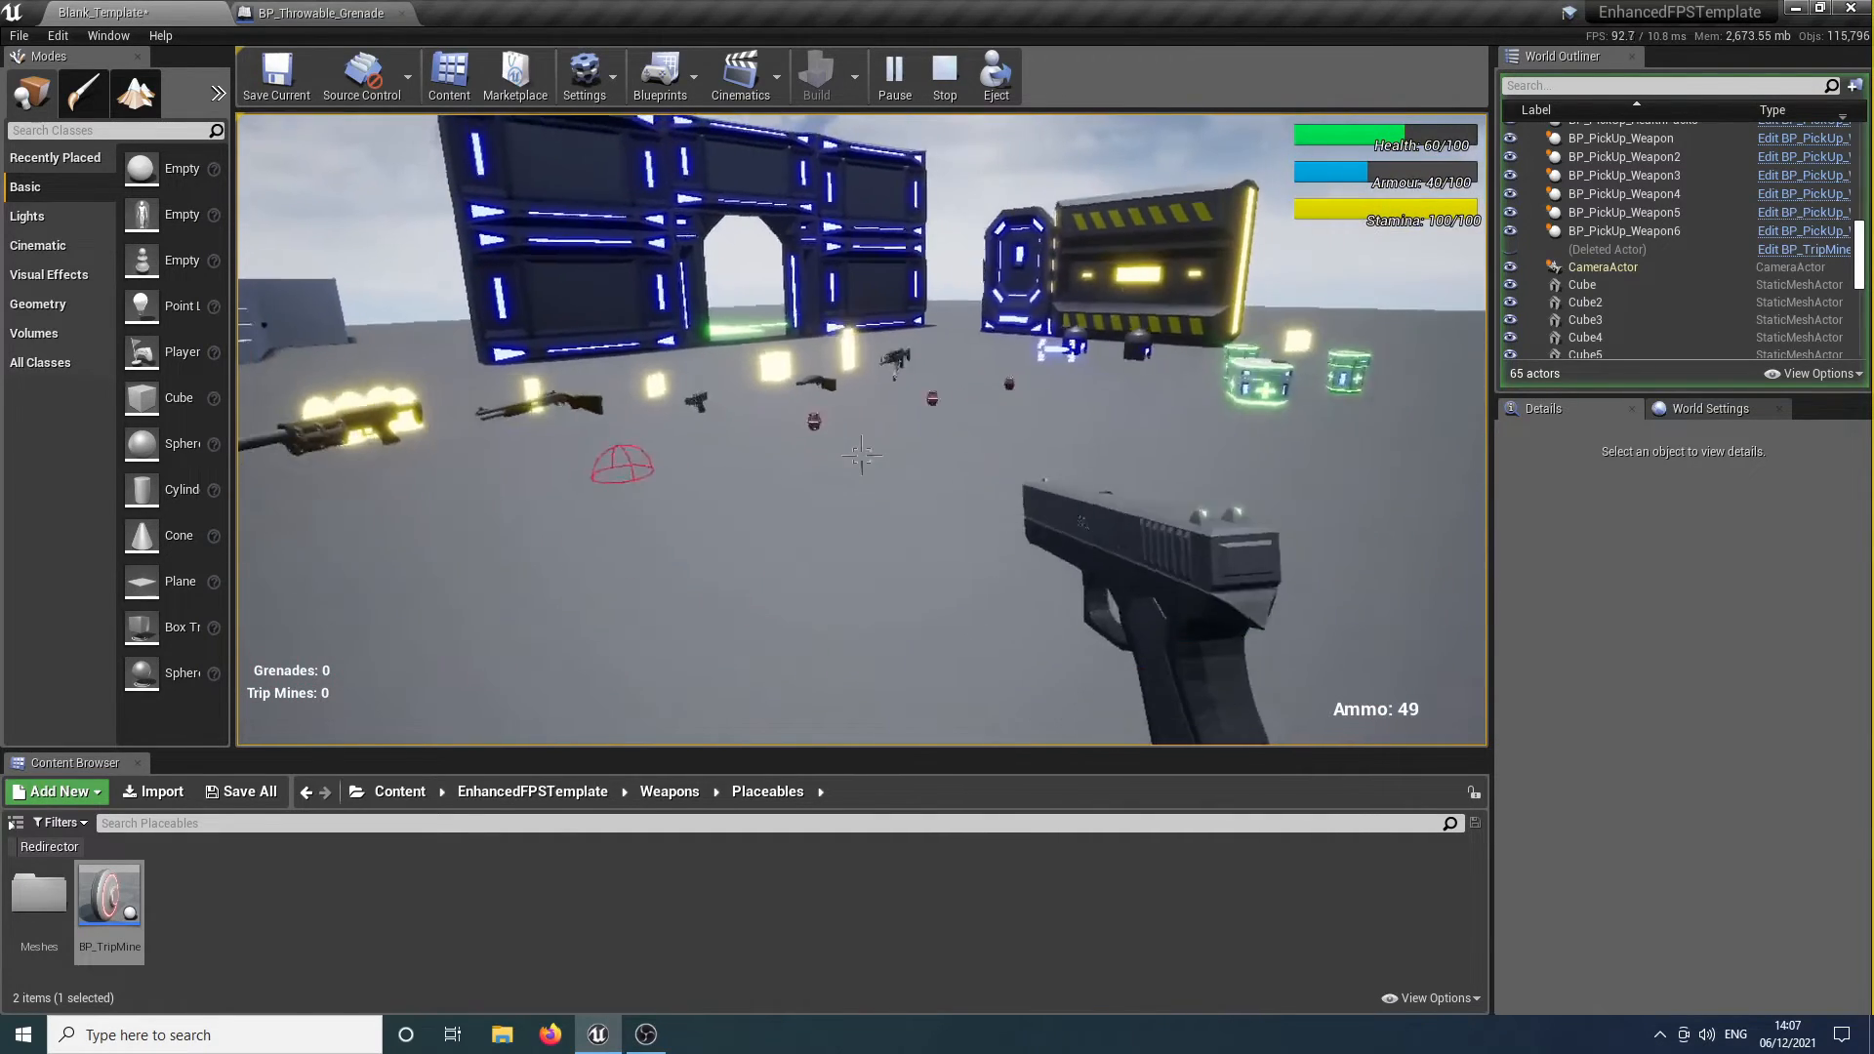
{"action": "key", "text": "Escape"}
Delete the trip mine in front of the weapon pickups from the level.
{"action": "right_click_drag", "start_coordinate": [602, 322], "coordinate": [546, 536]}
{"action": "key", "text": "w"}
{"action": "key", "text": "s"}
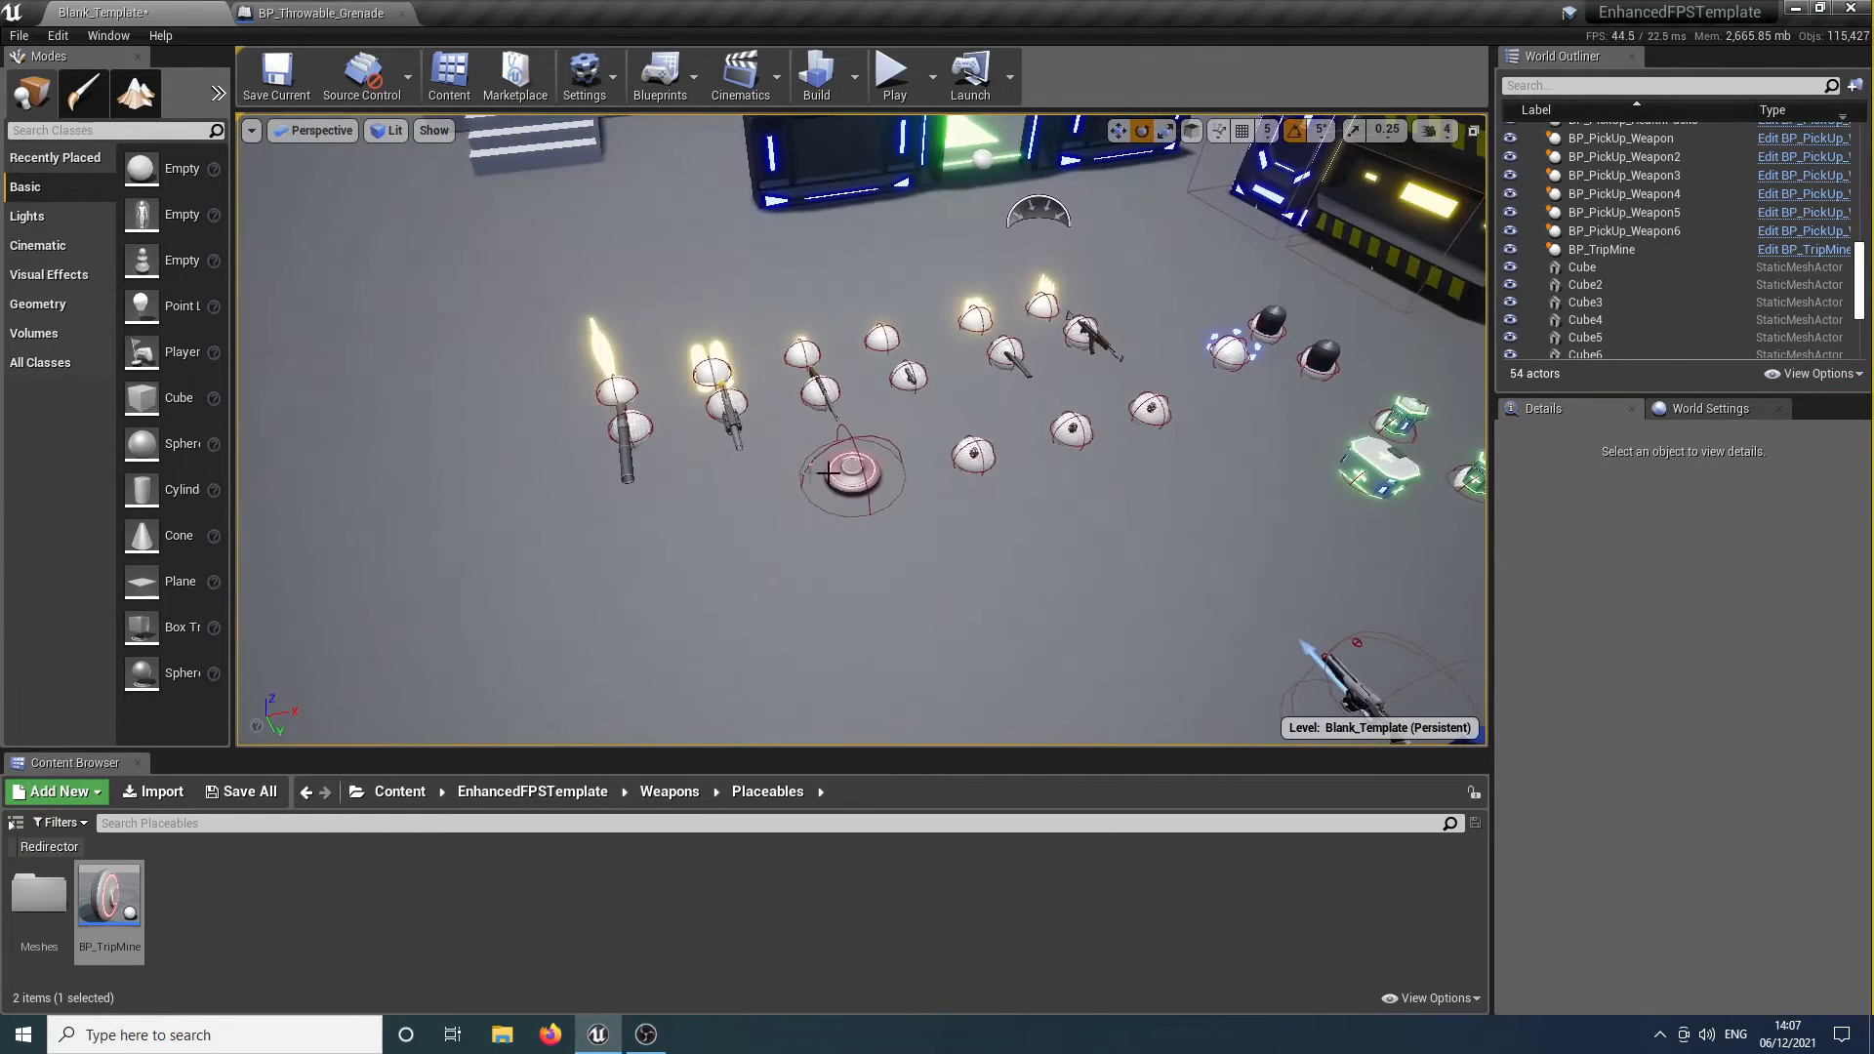
{"action": "left_click", "coordinate": [866, 477]}
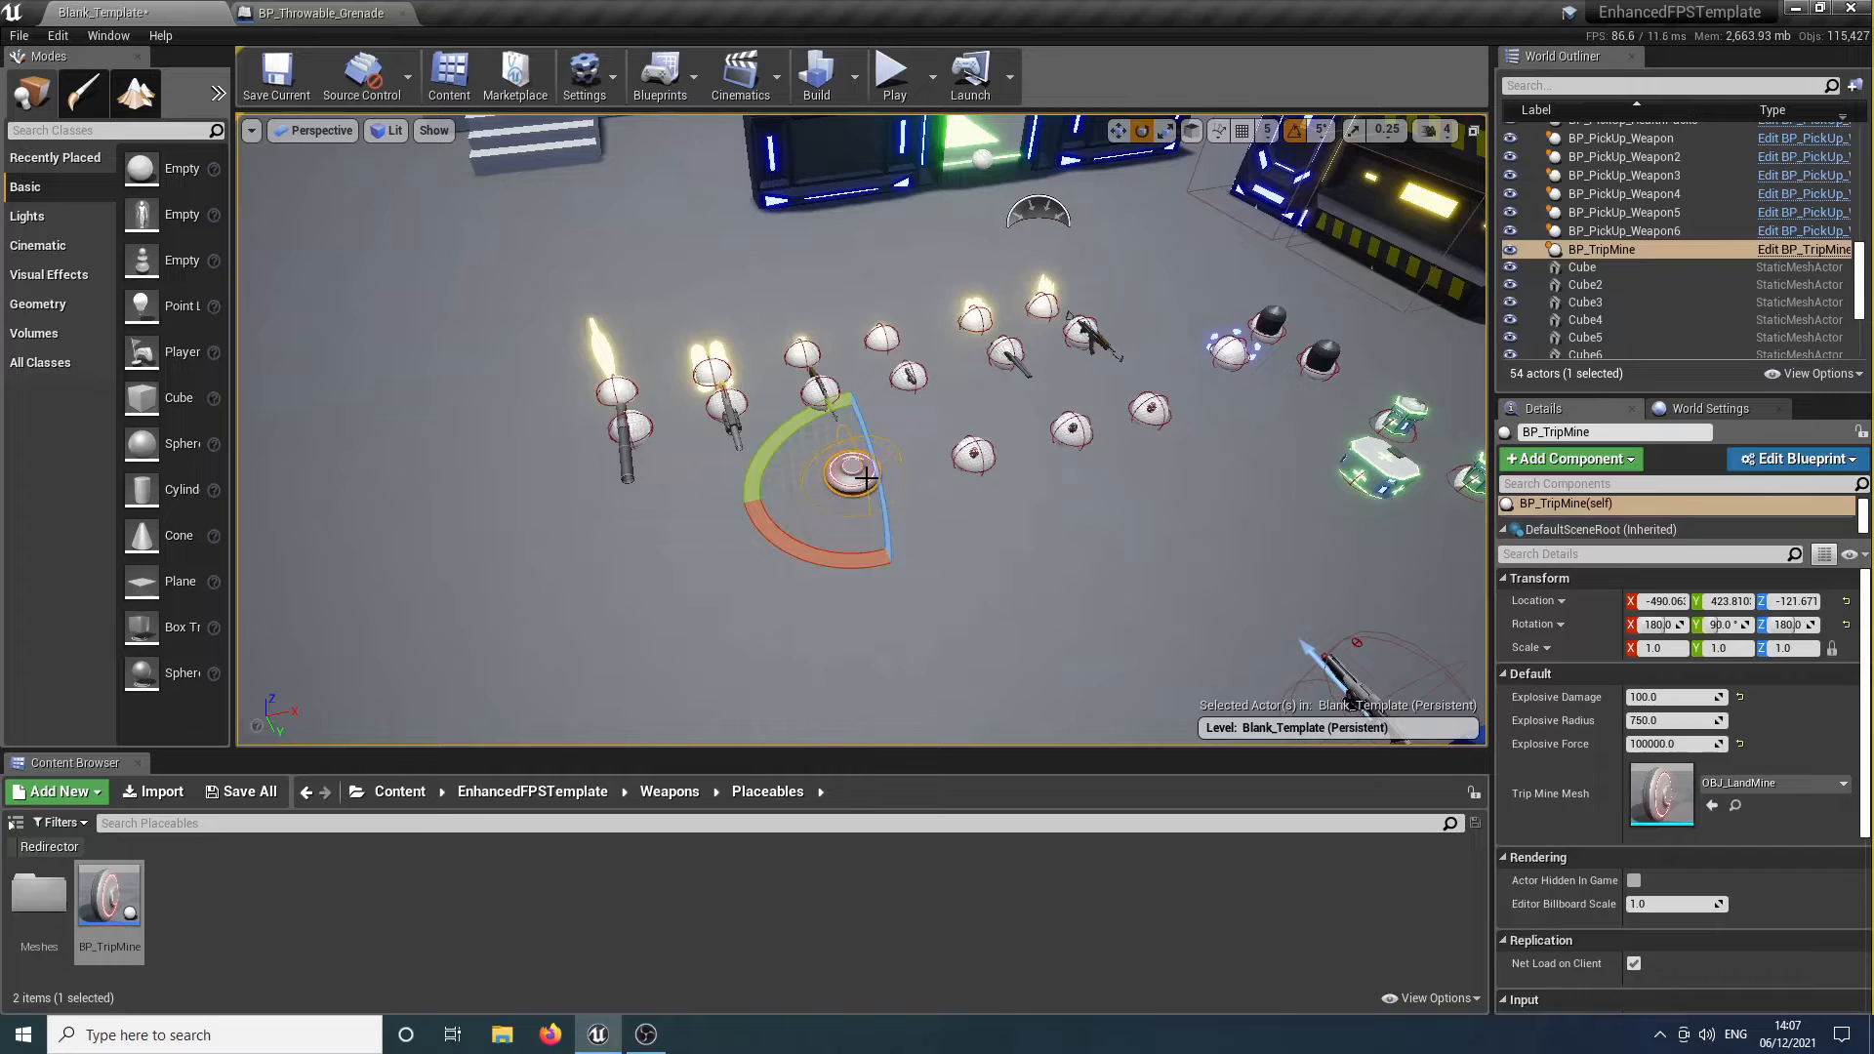
{"action": "key", "text": "Delete"}
Place a BP_PickUp_TripMines from the Interactables/PickUps folder in the level, in line with the grenade pickups.
{"action": "left_click", "coordinate": [536, 802]}
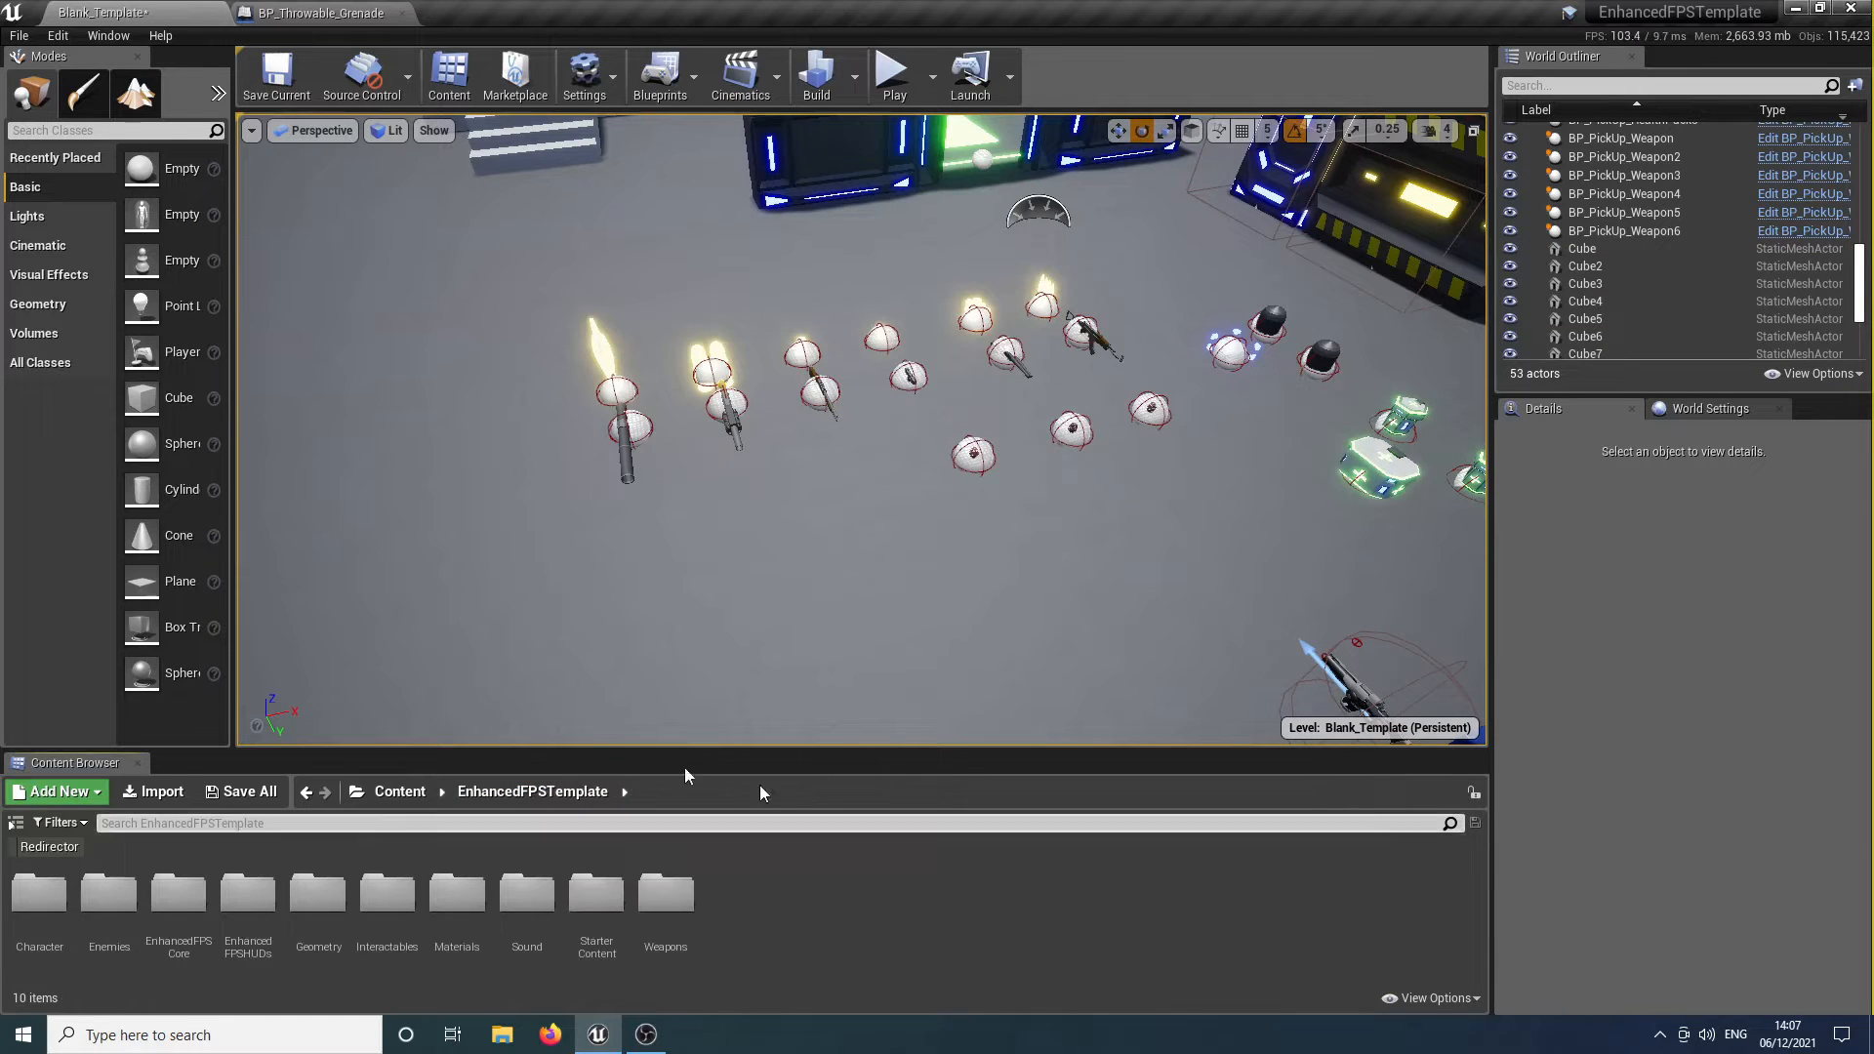
{"action": "double_click", "coordinate": [386, 893]}
{"action": "double_click", "coordinate": [386, 893]}
{"action": "left_click_drag", "start_coordinate": [465, 929], "coordinate": [649, 630]}
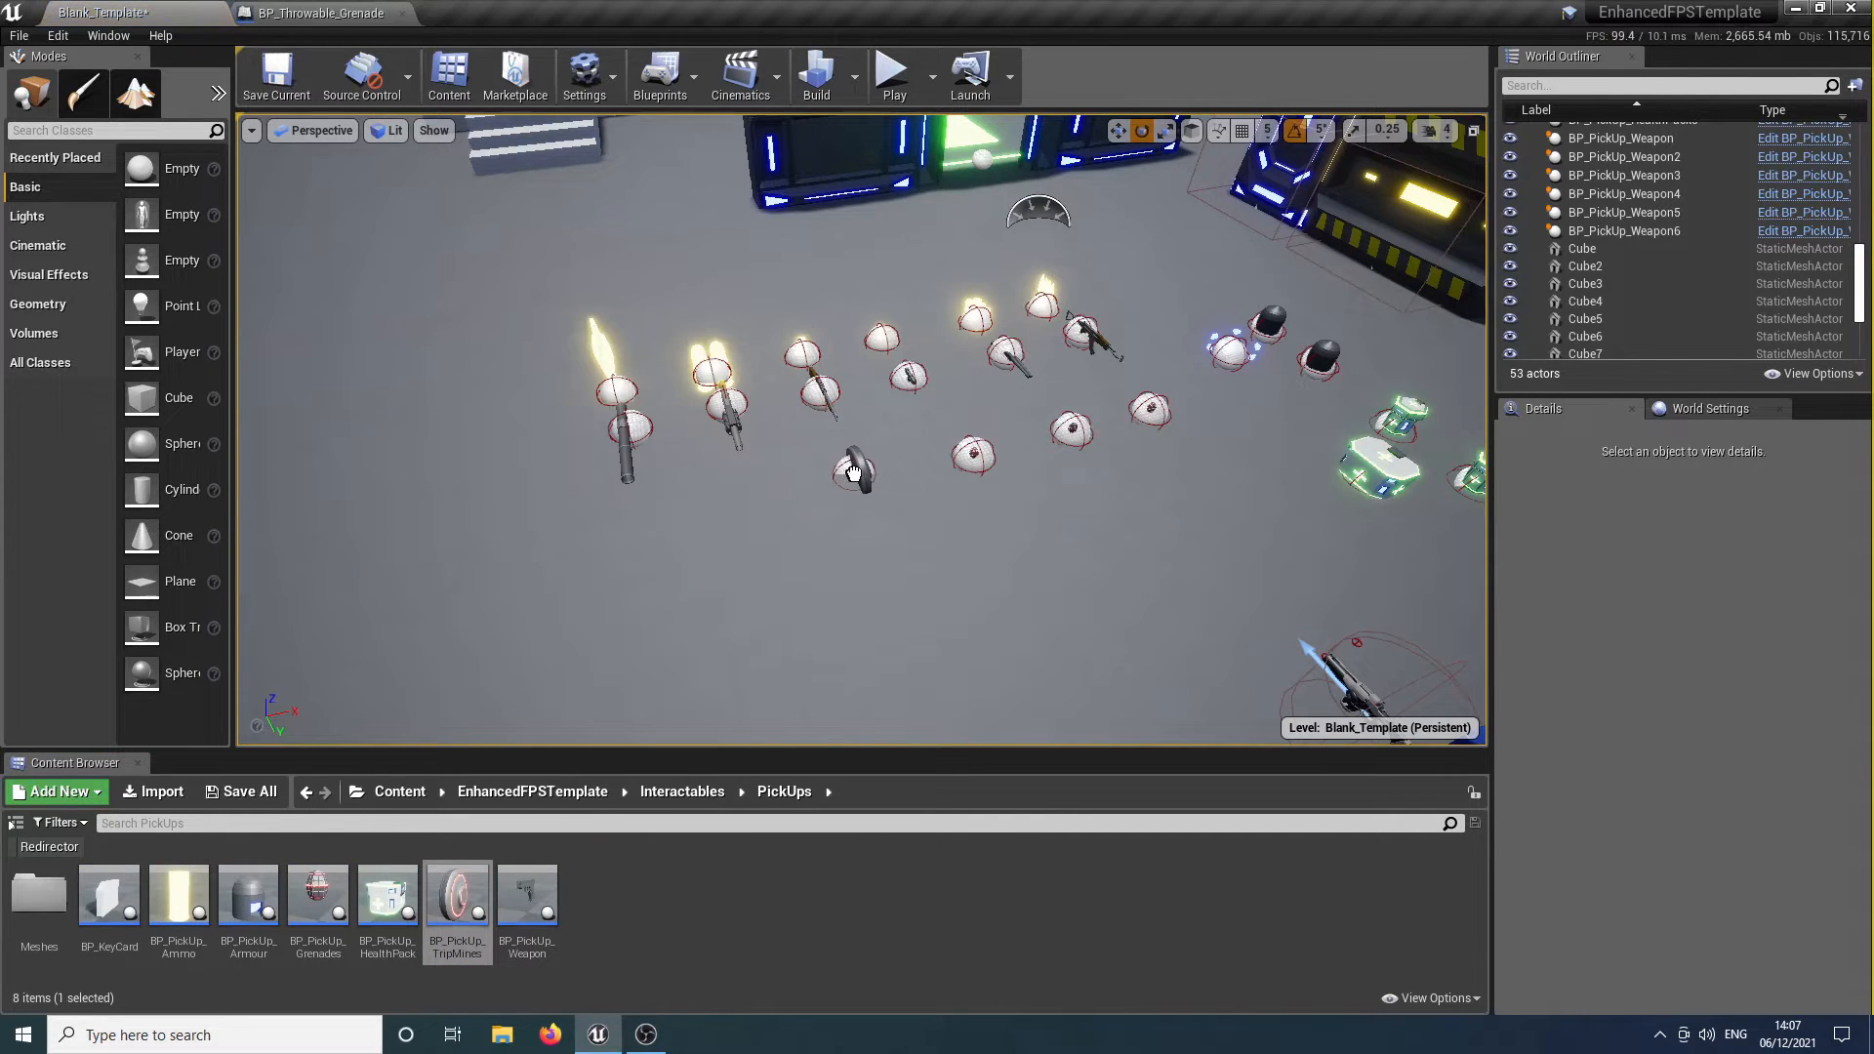
{"action": "left_click_drag", "start_coordinate": [854, 473], "coordinate": [854, 473]}
Duplicate the trip mine pickup along the row to make three evenly spaced trip mine pickups.
{"action": "key", "text": "f"}
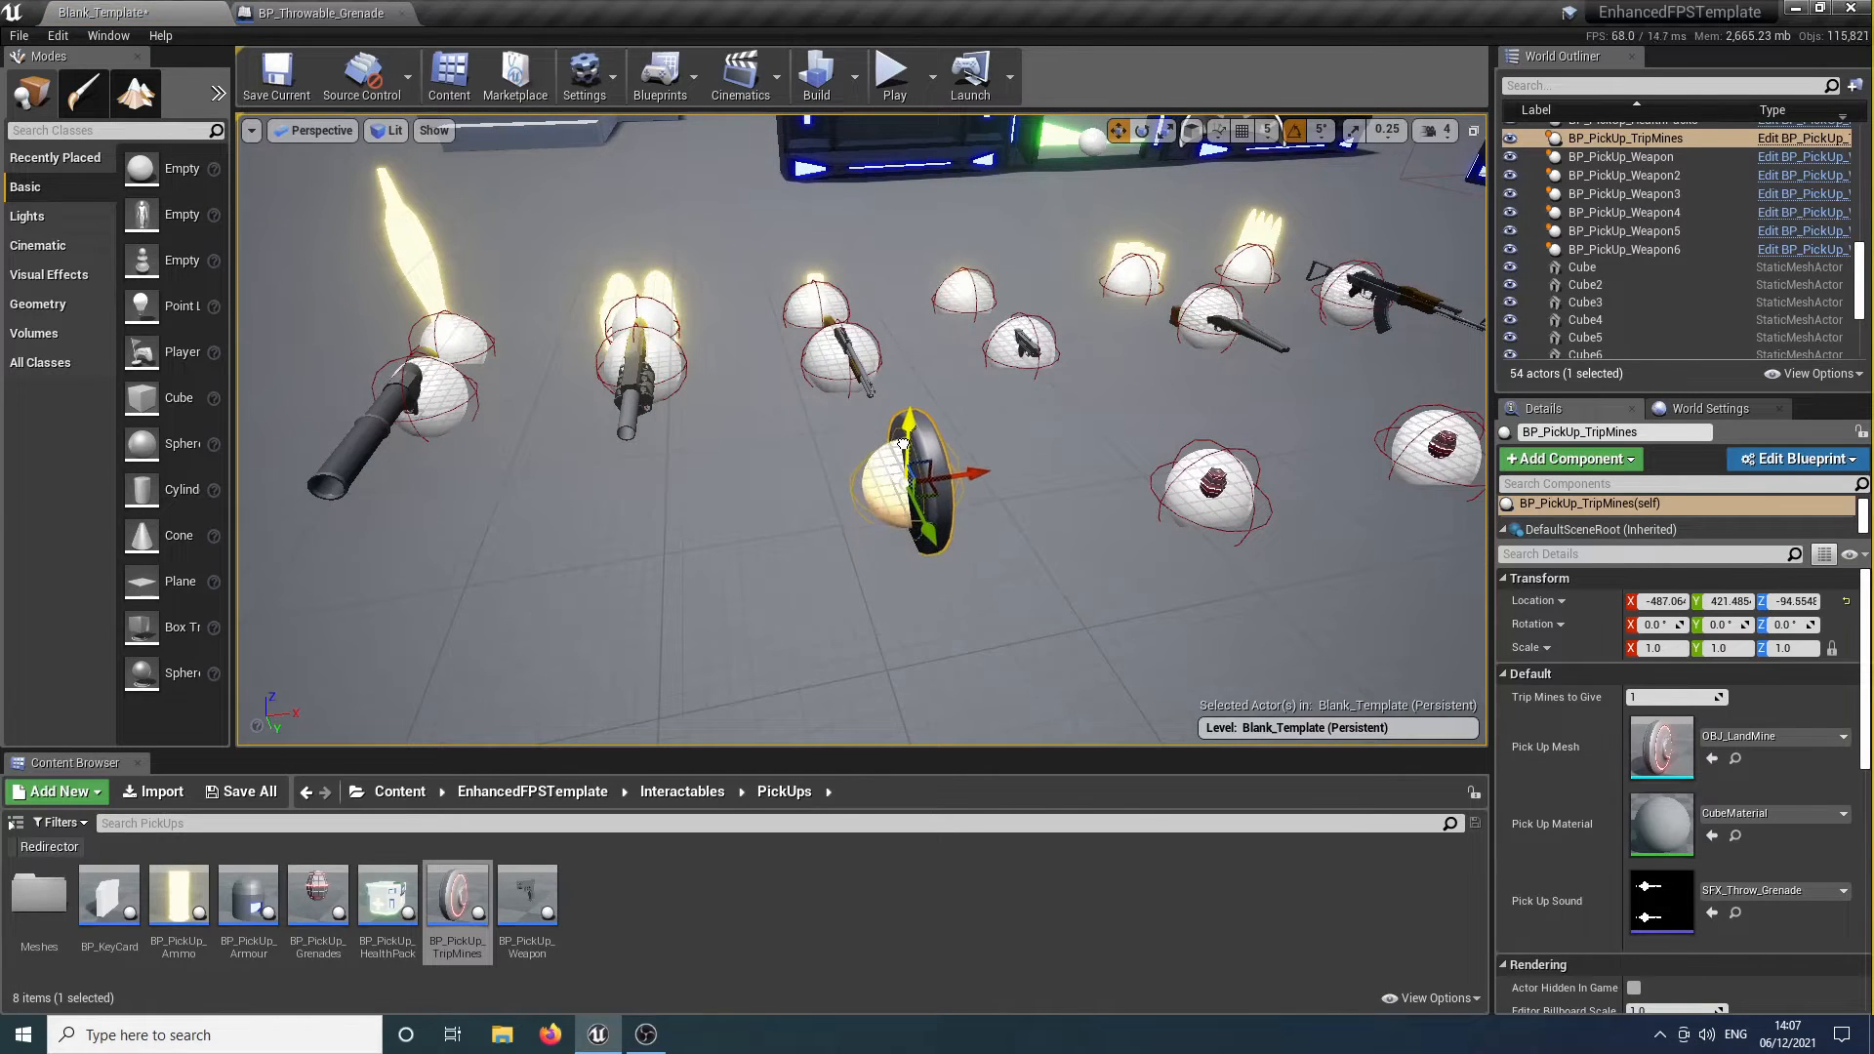
{"action": "left_click_drag", "start_coordinate": [971, 449], "coordinate": [336, 548], "text": "alt"}
{"action": "right_click_drag", "start_coordinate": [1038, 582], "coordinate": [1038, 582]}
{"action": "right_click_drag", "start_coordinate": [1269, 606], "coordinate": [1298, 546]}
{"action": "right_click_drag", "start_coordinate": [1085, 572], "coordinate": [1085, 572]}
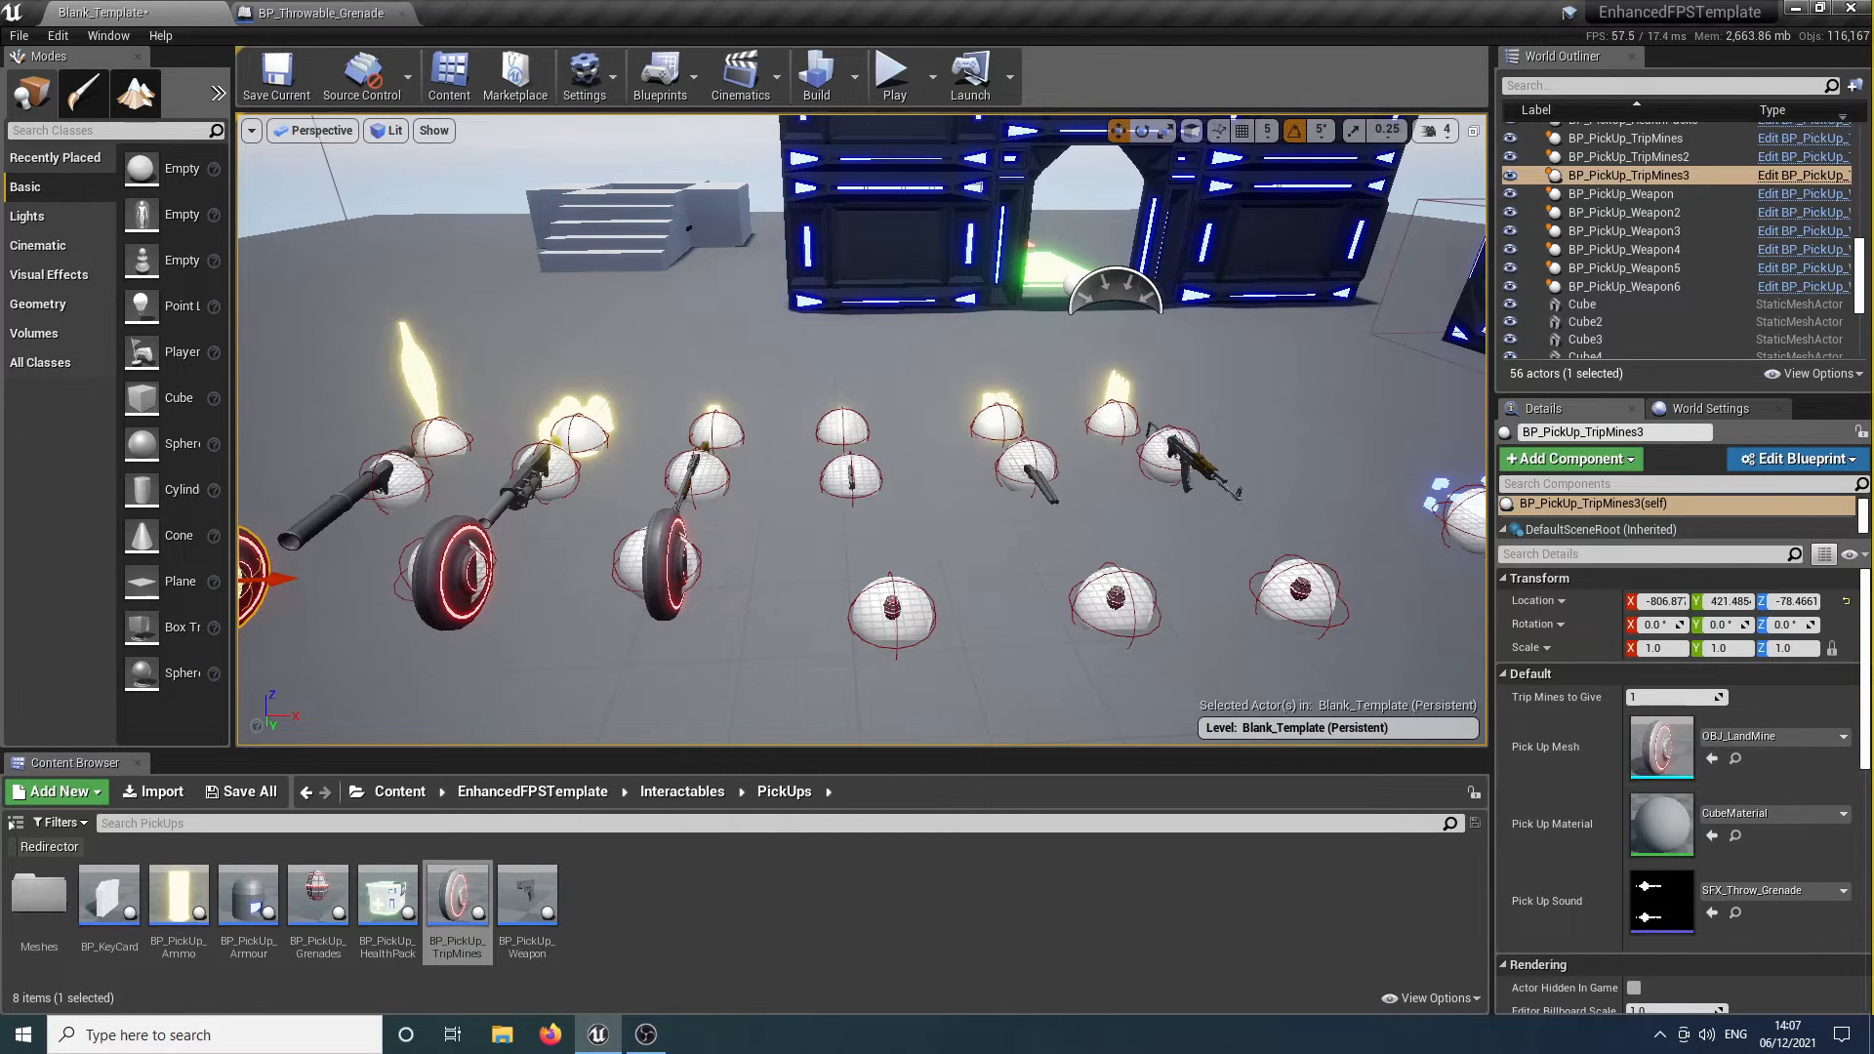
Delete the Pick Up Material variable from the BP_PickUp_TripMines blueprint and return to the level.
{"action": "double_click", "coordinate": [457, 896]}
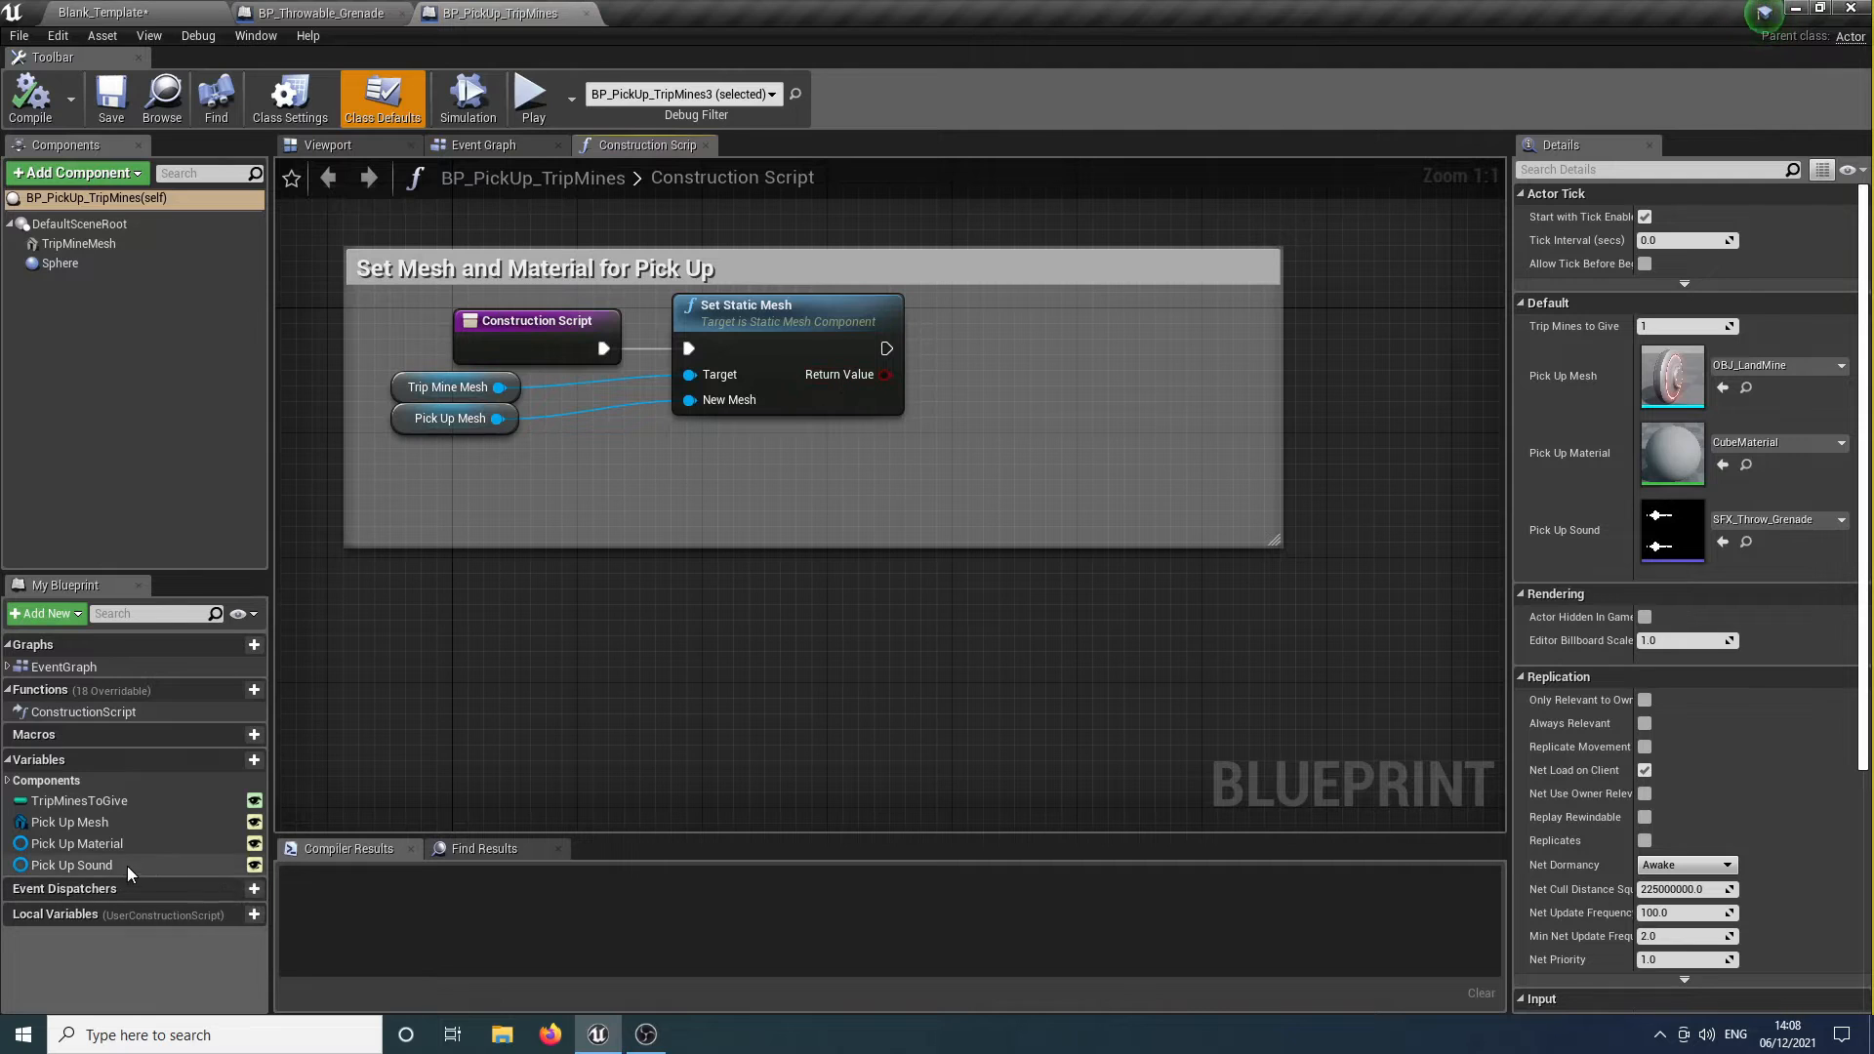
{"action": "left_click", "coordinate": [119, 843]}
{"action": "key", "text": "Delete"}
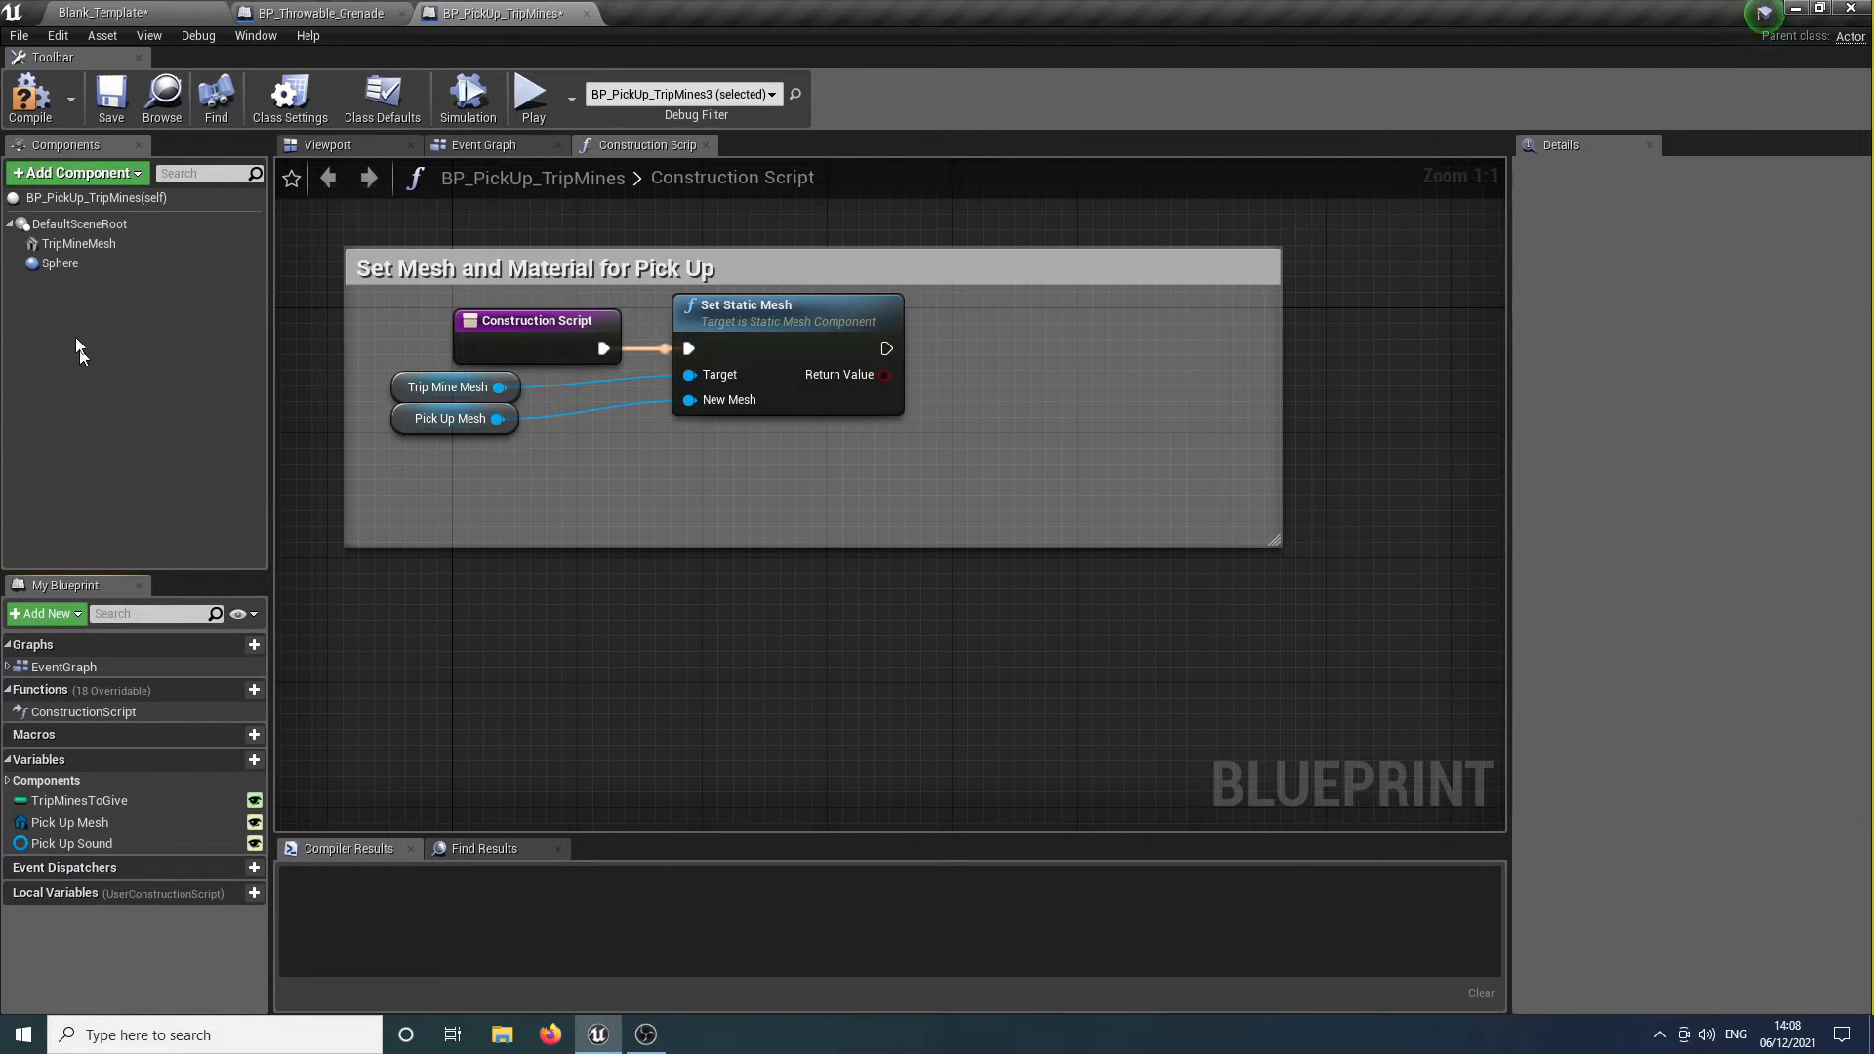
{"action": "left_click", "coordinate": [125, 12]}
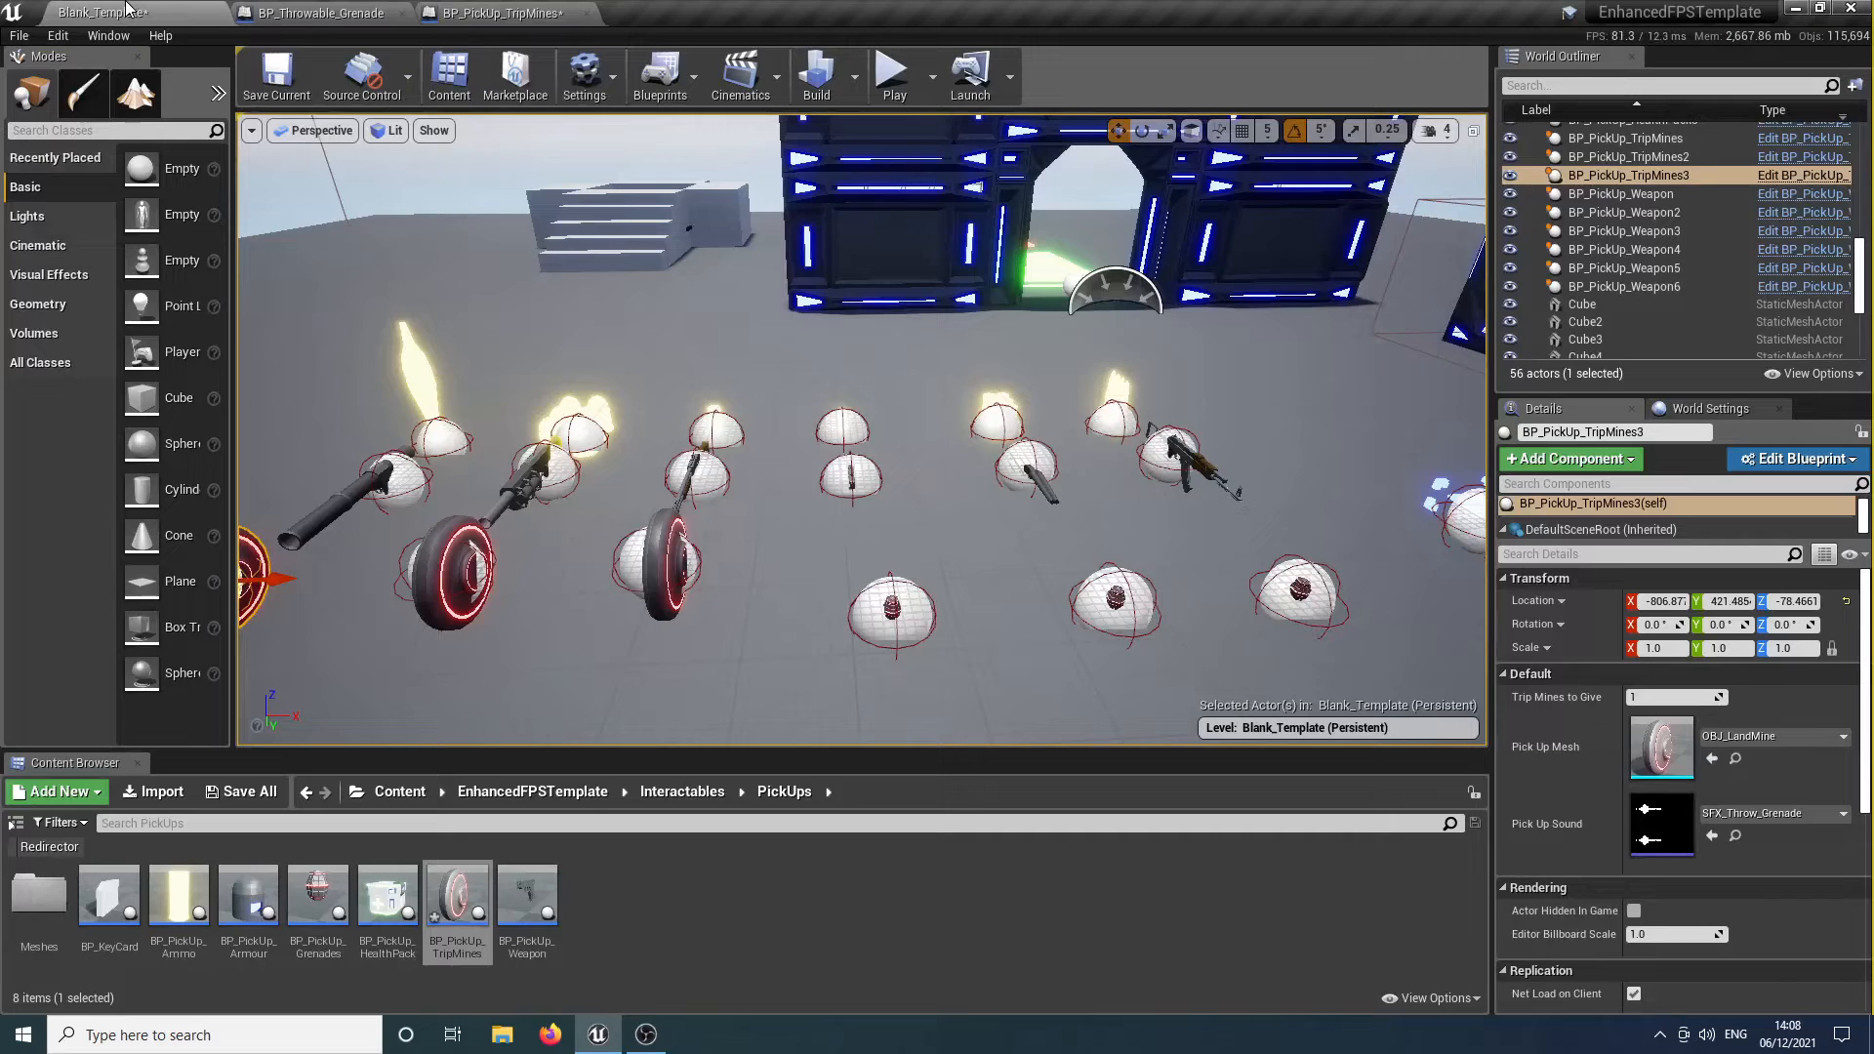
Play the level and collect the three trip mine pickups.
{"action": "key", "text": "f"}
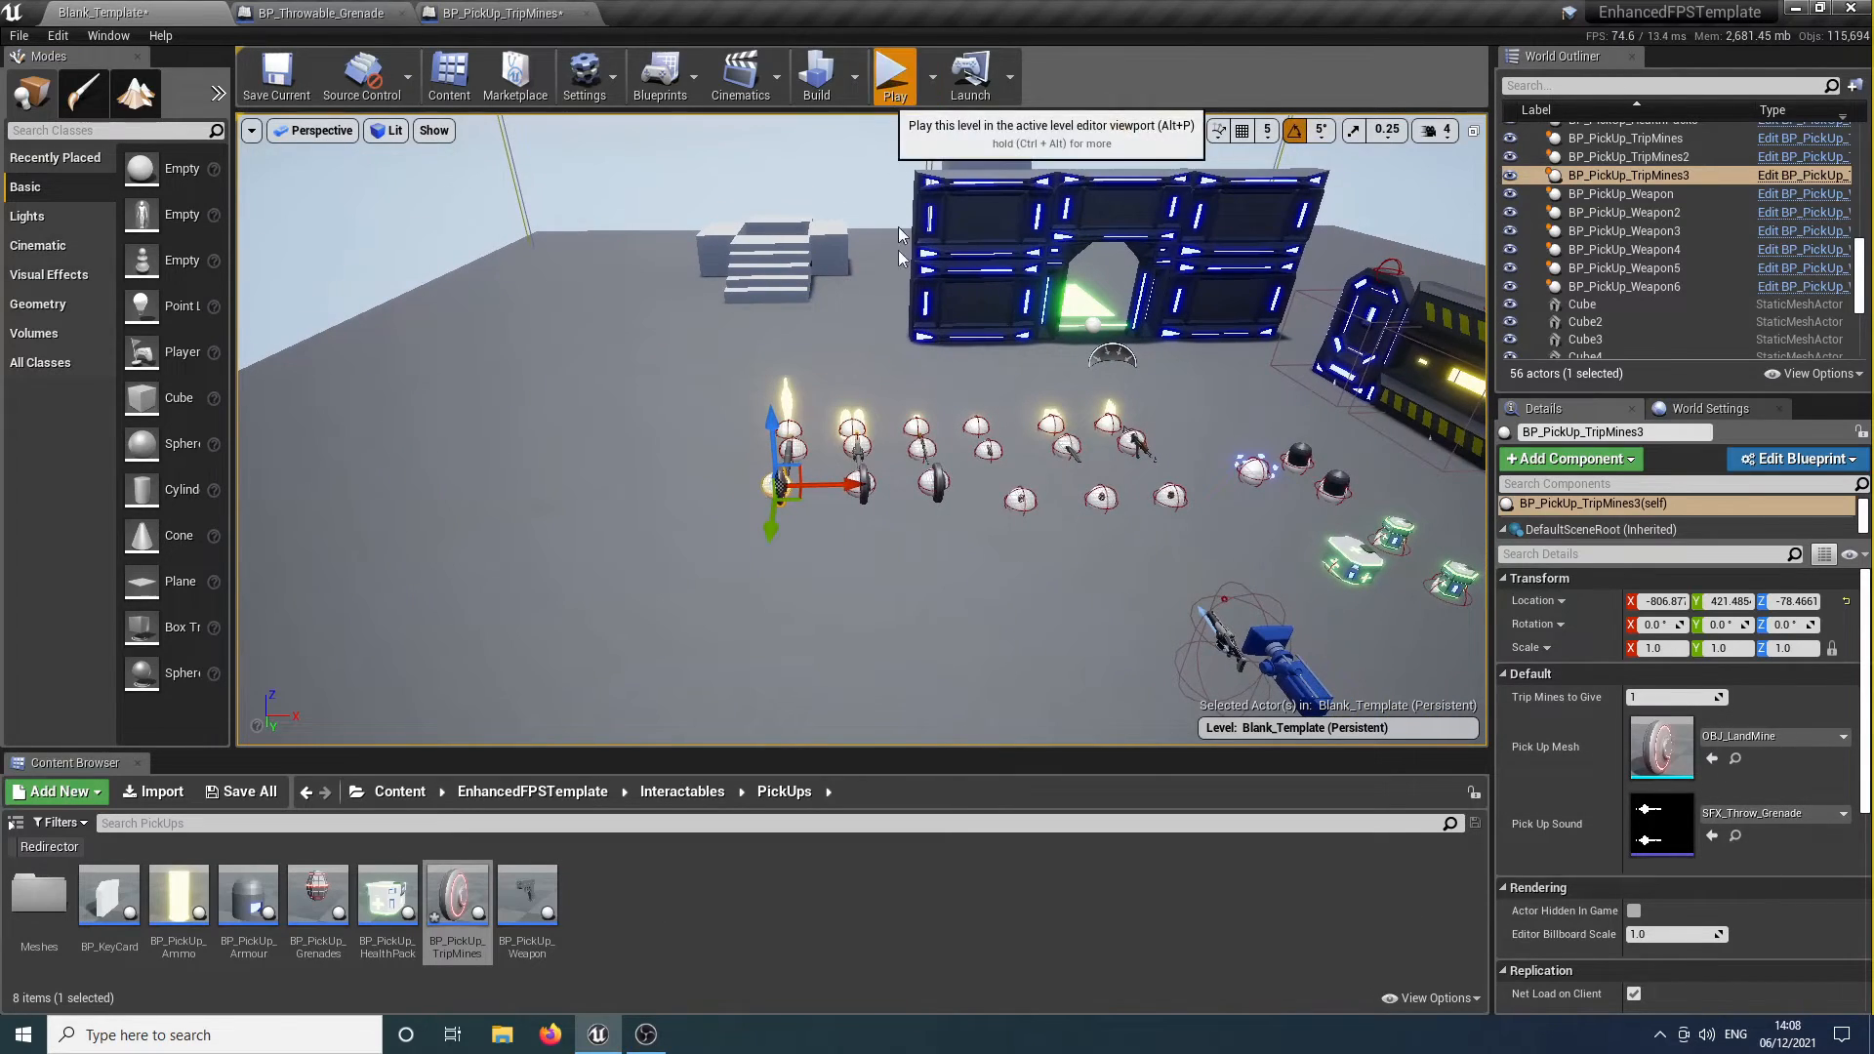
{"action": "left_click", "coordinate": [895, 78]}
{"action": "key", "text": "w"}
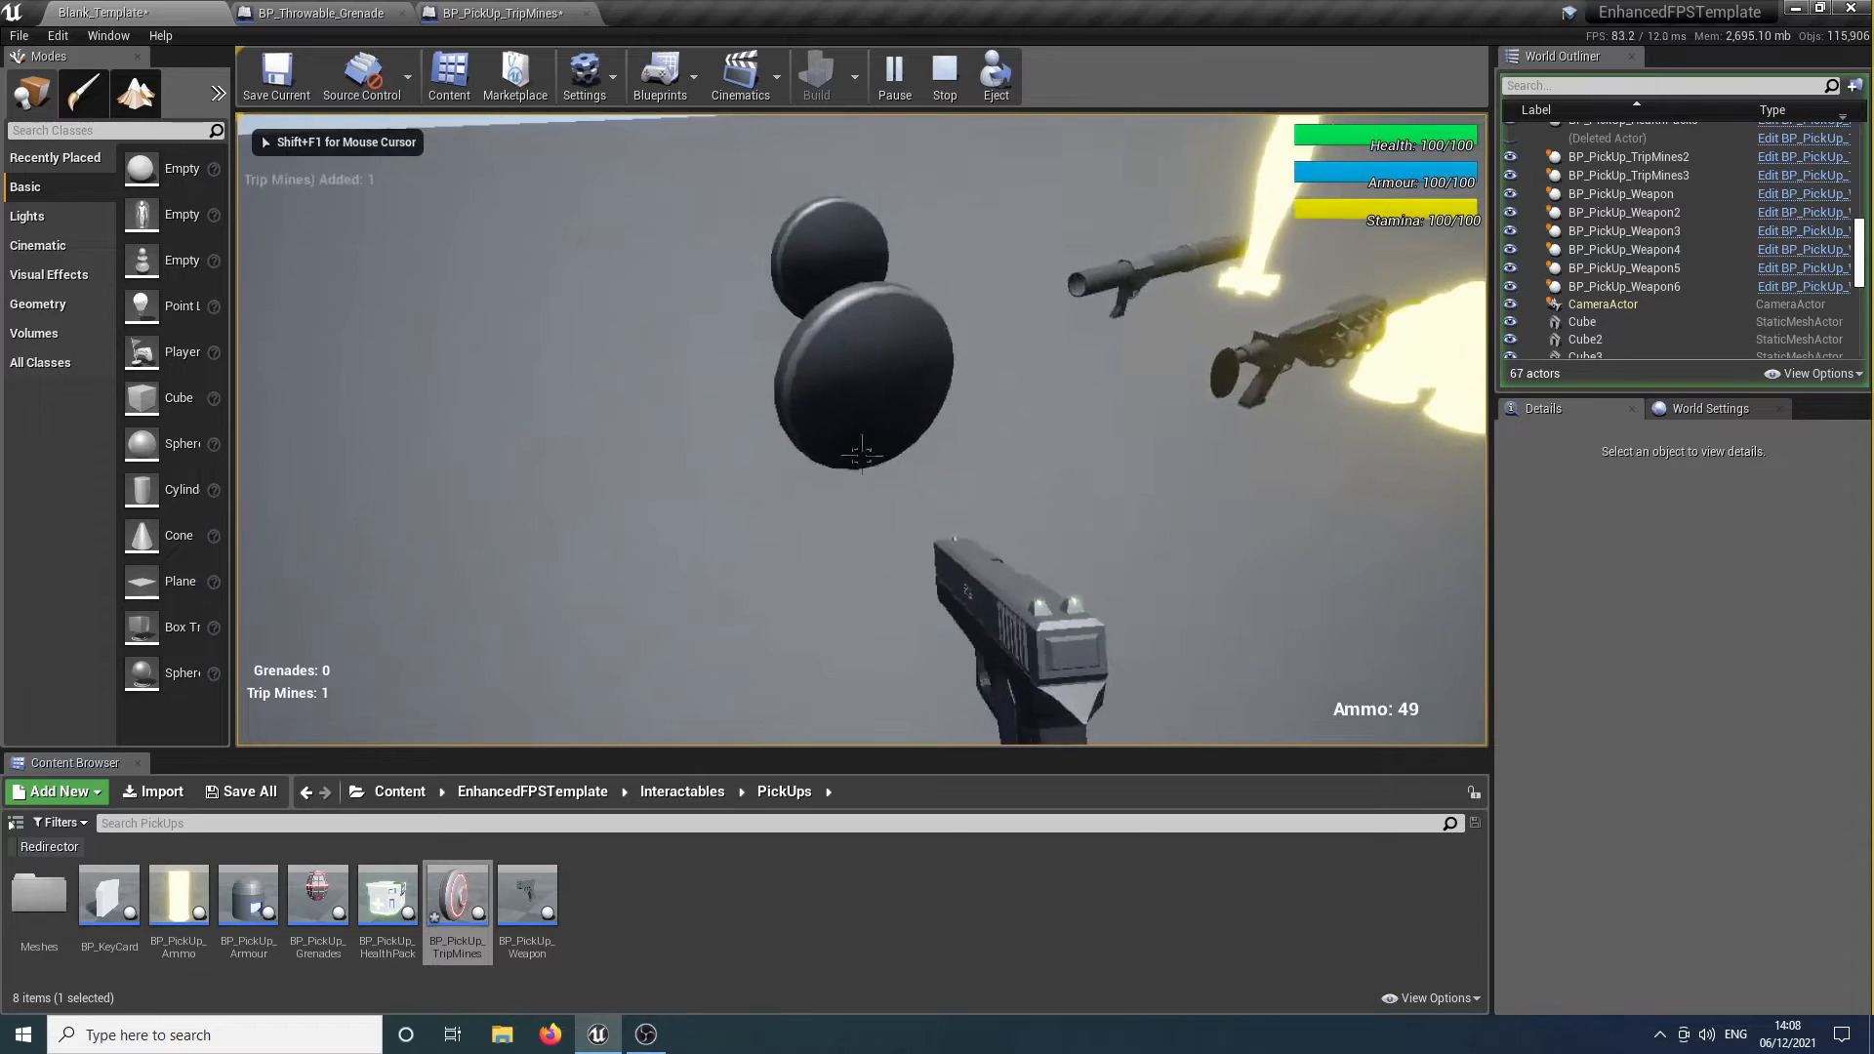
{"action": "key", "text": "s"}
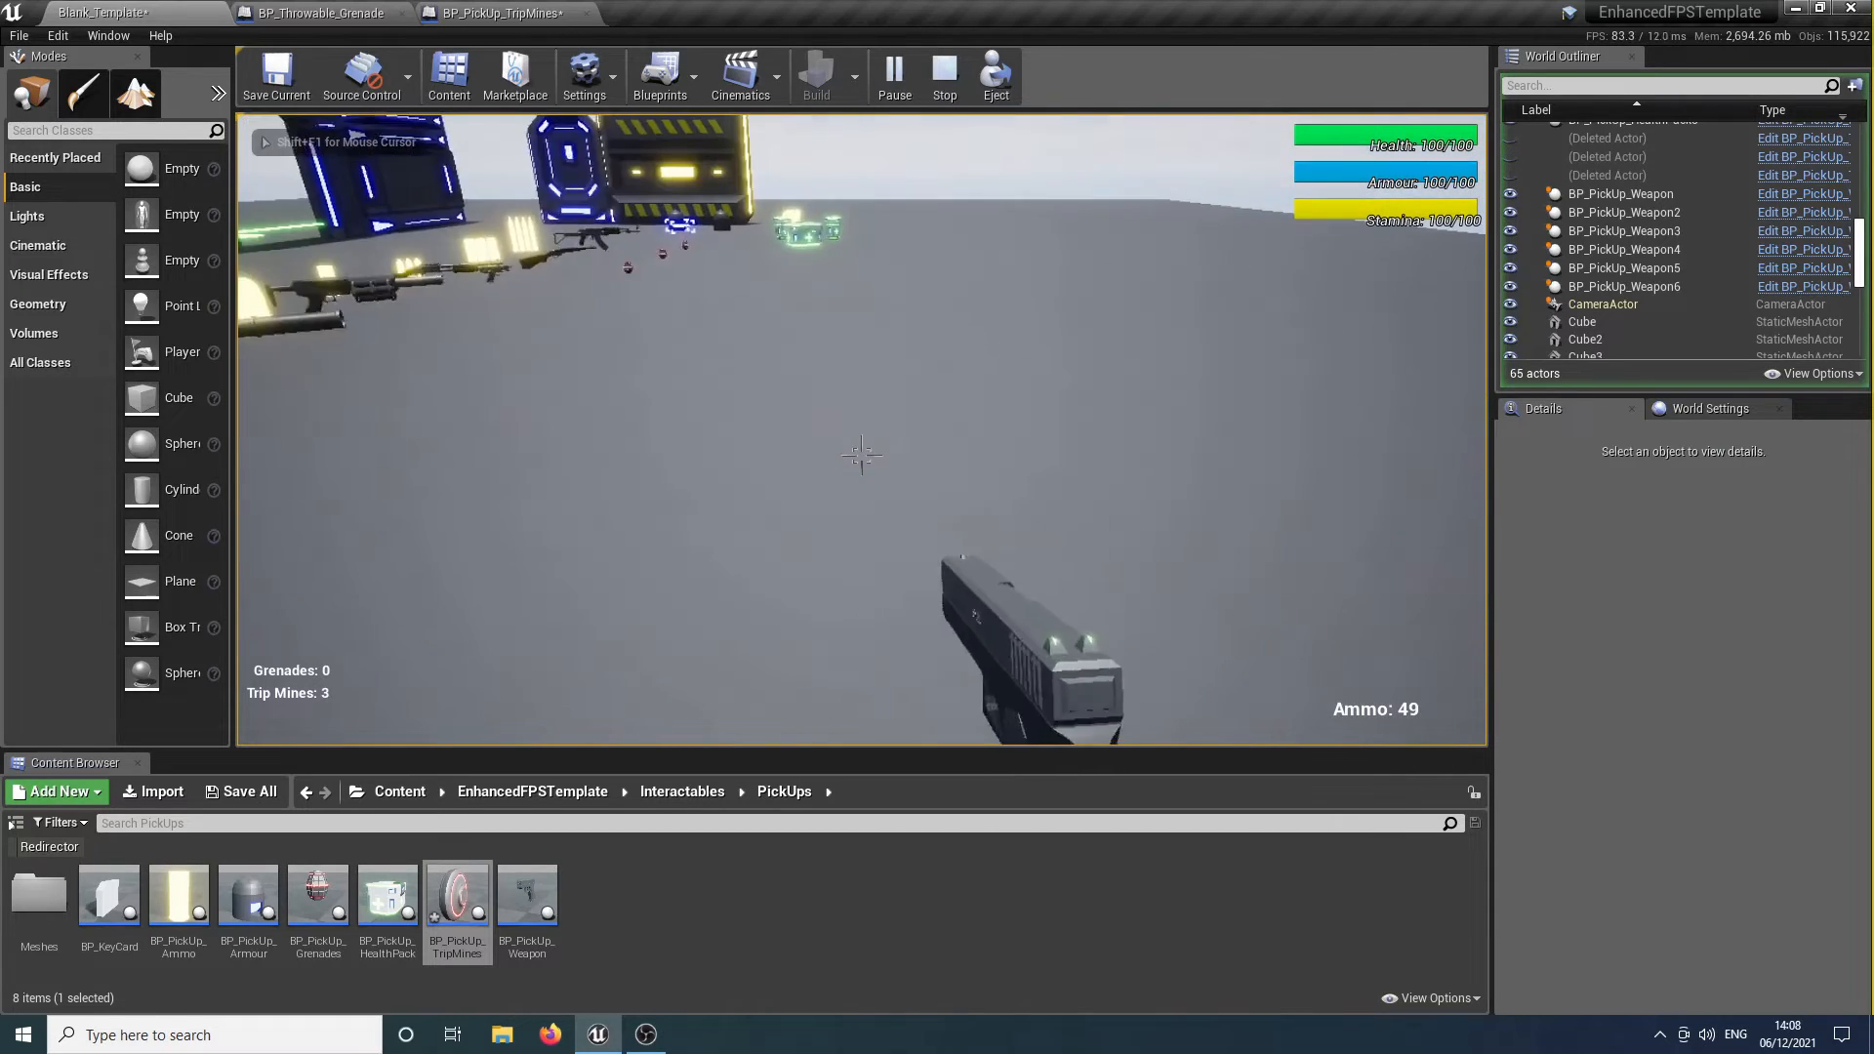
Place the three collected trip mines on the ground and walk onto them to set them off.
{"action": "key", "text": "w"}
{"action": "key", "text": "t"}
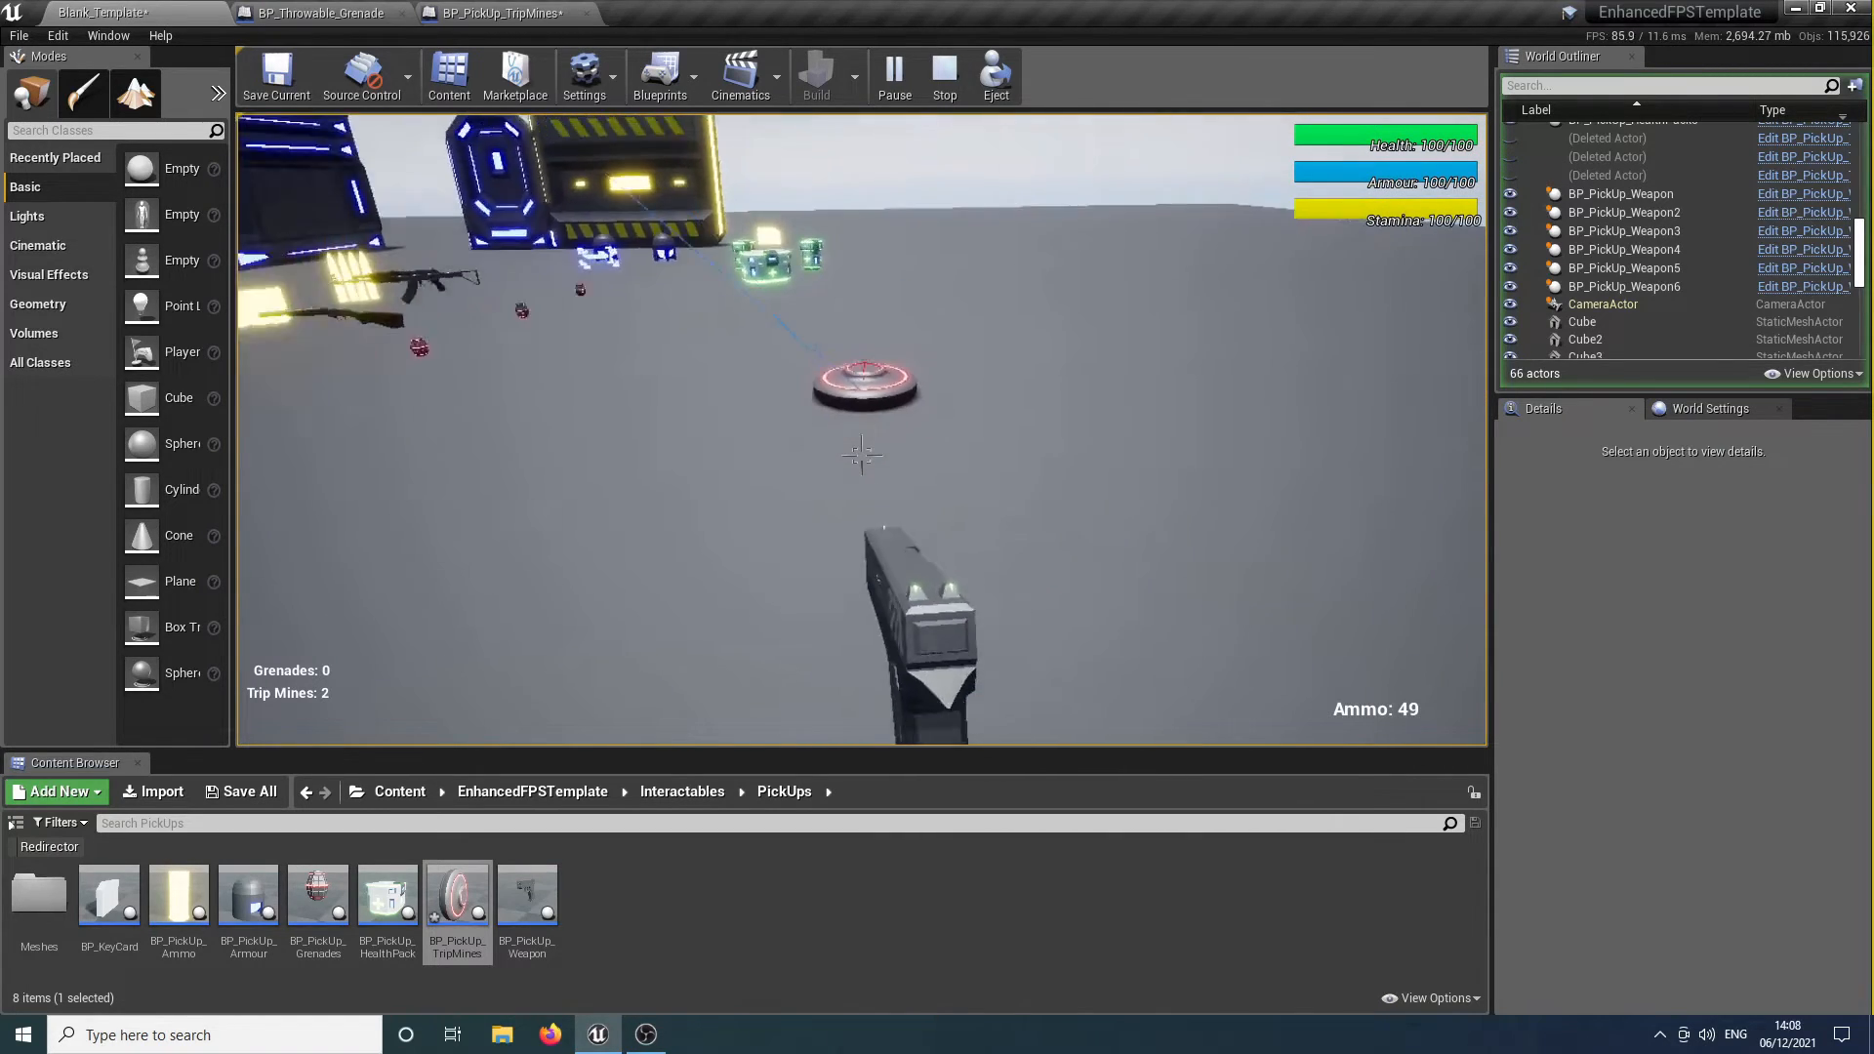
{"action": "key", "text": "w"}
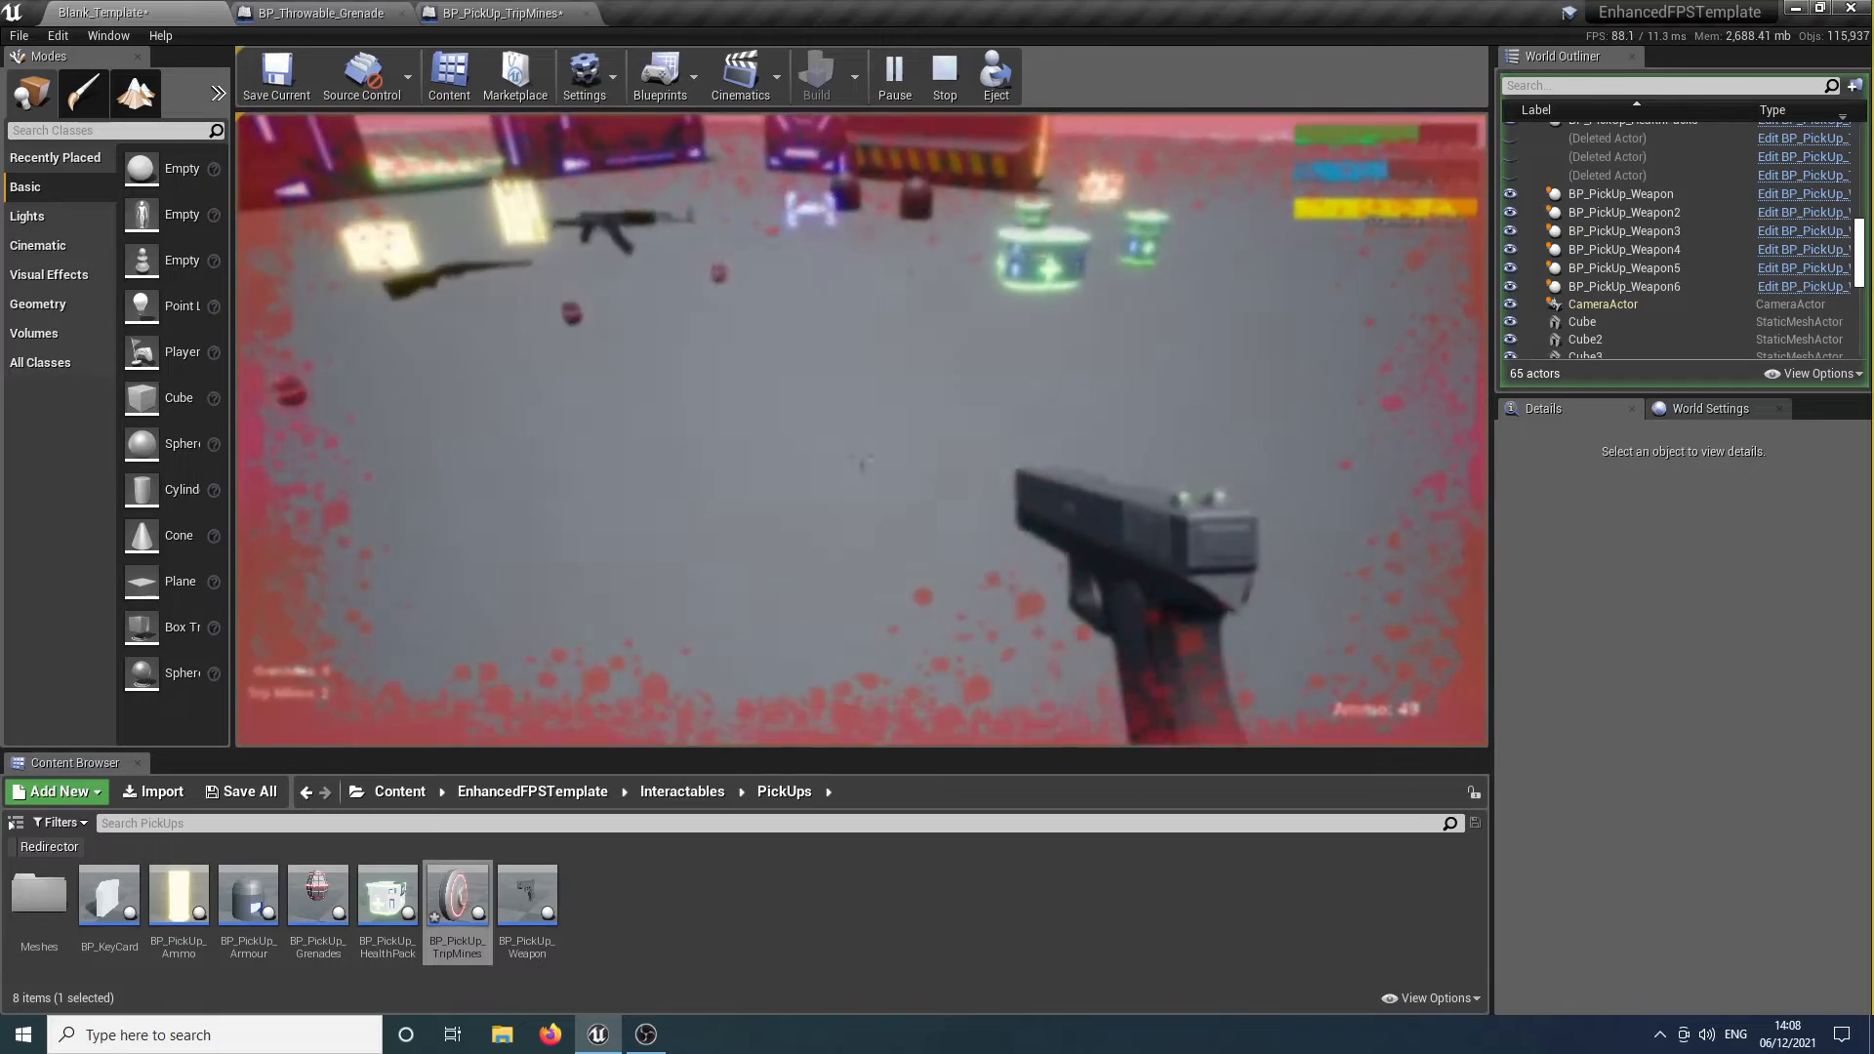
{"action": "key", "text": "w"}
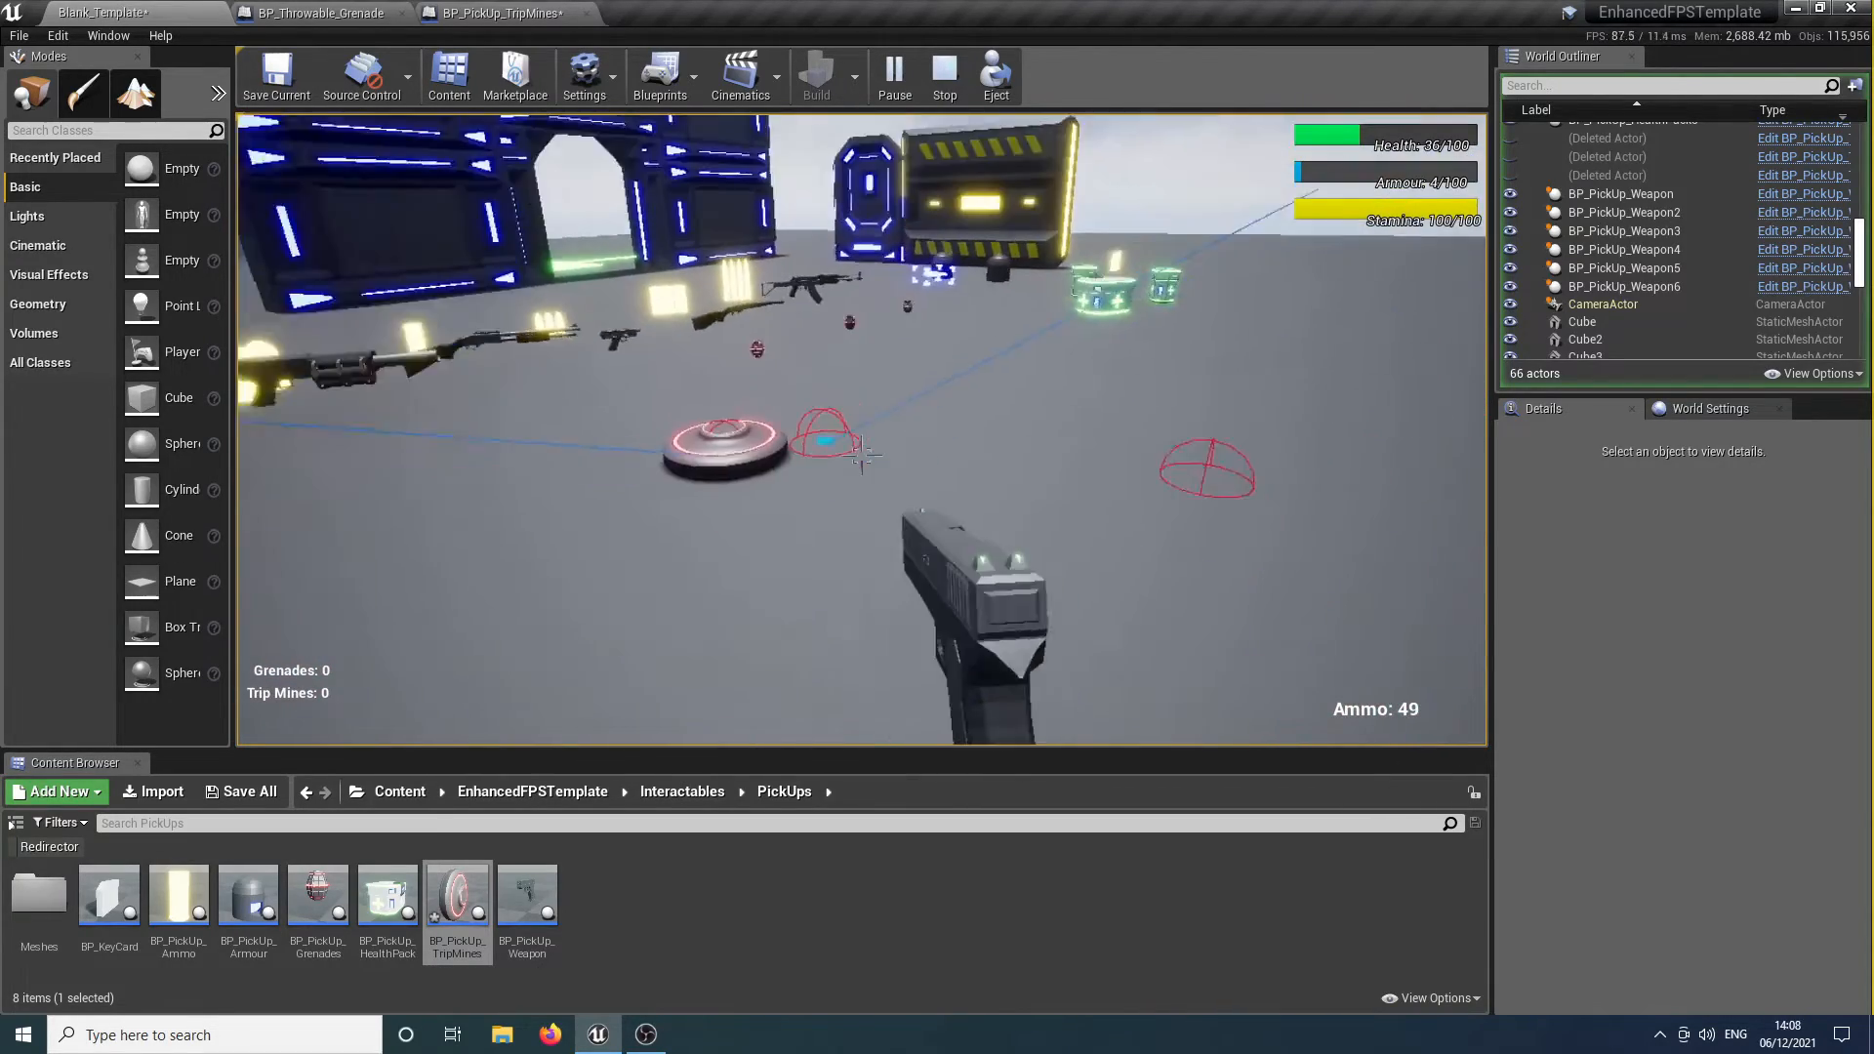
{"action": "key", "text": "w"}
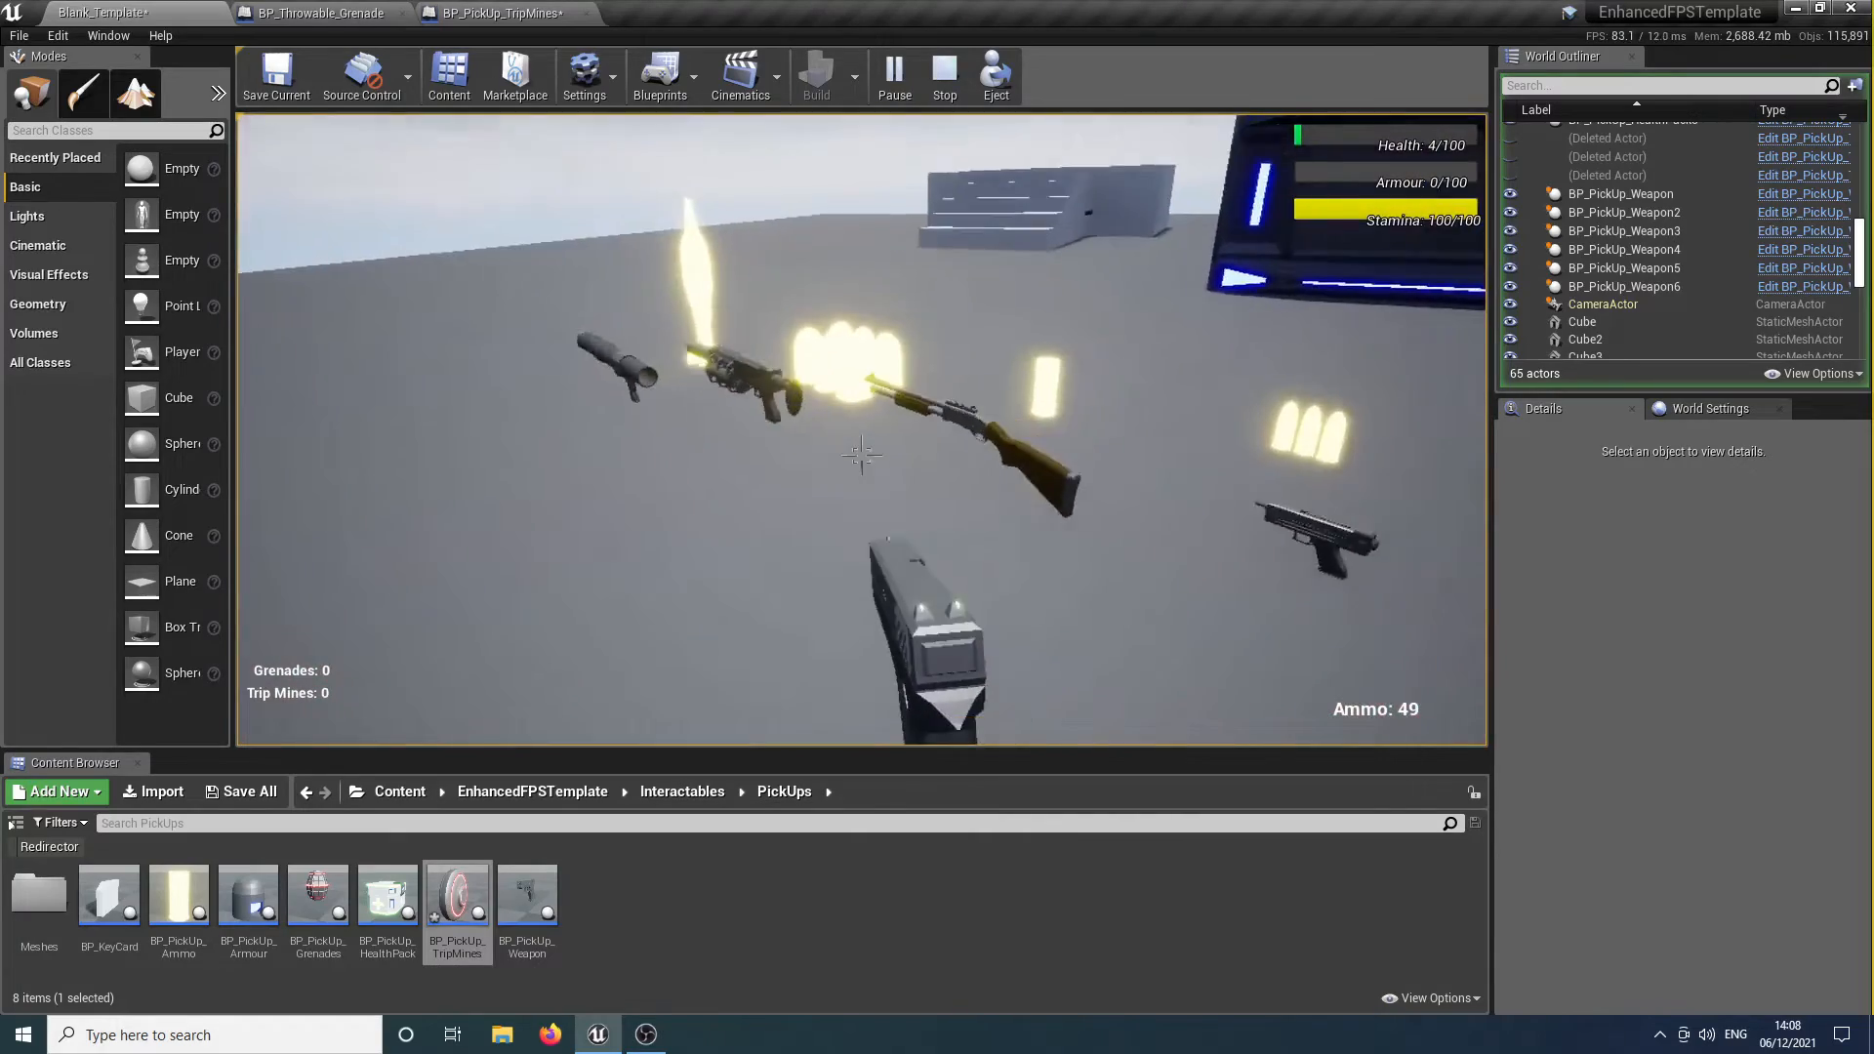
Walk along the row of grenade pickups and collect all three.
{"action": "key", "text": "s"}
{"action": "key", "text": "w"}
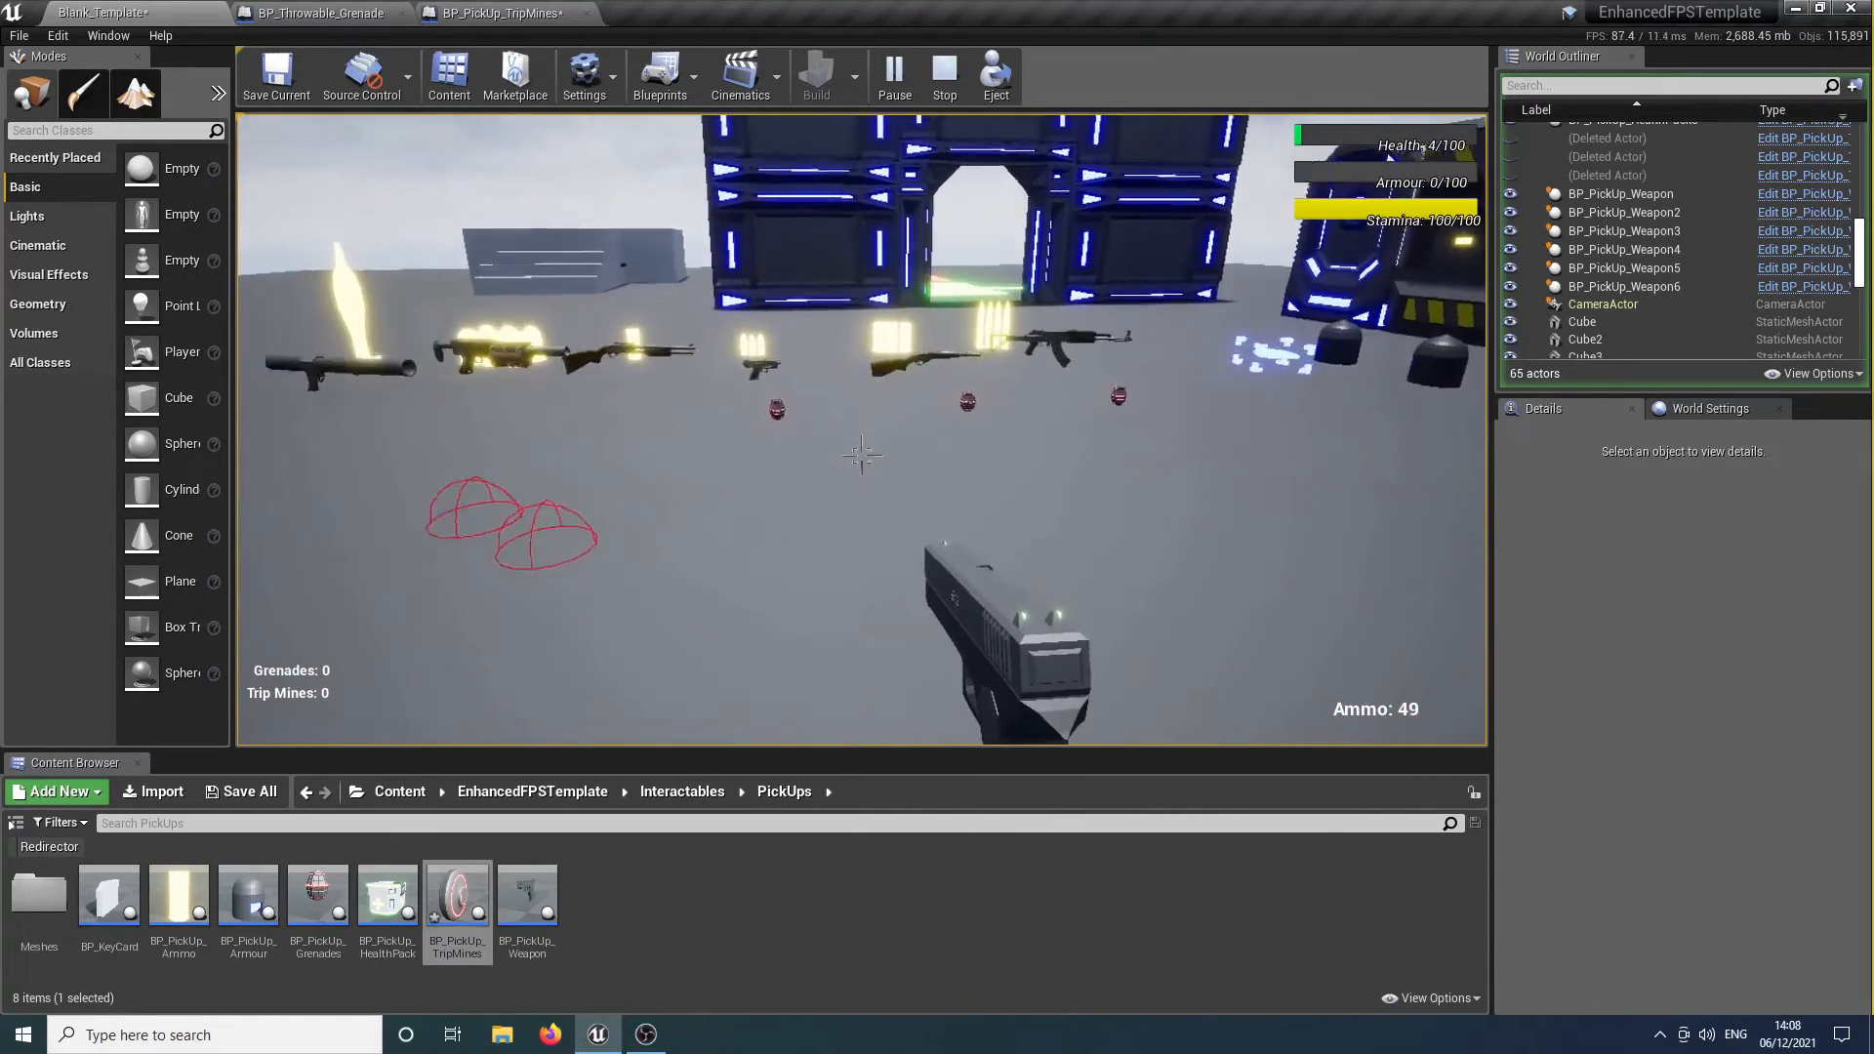
{"action": "key", "text": "w"}
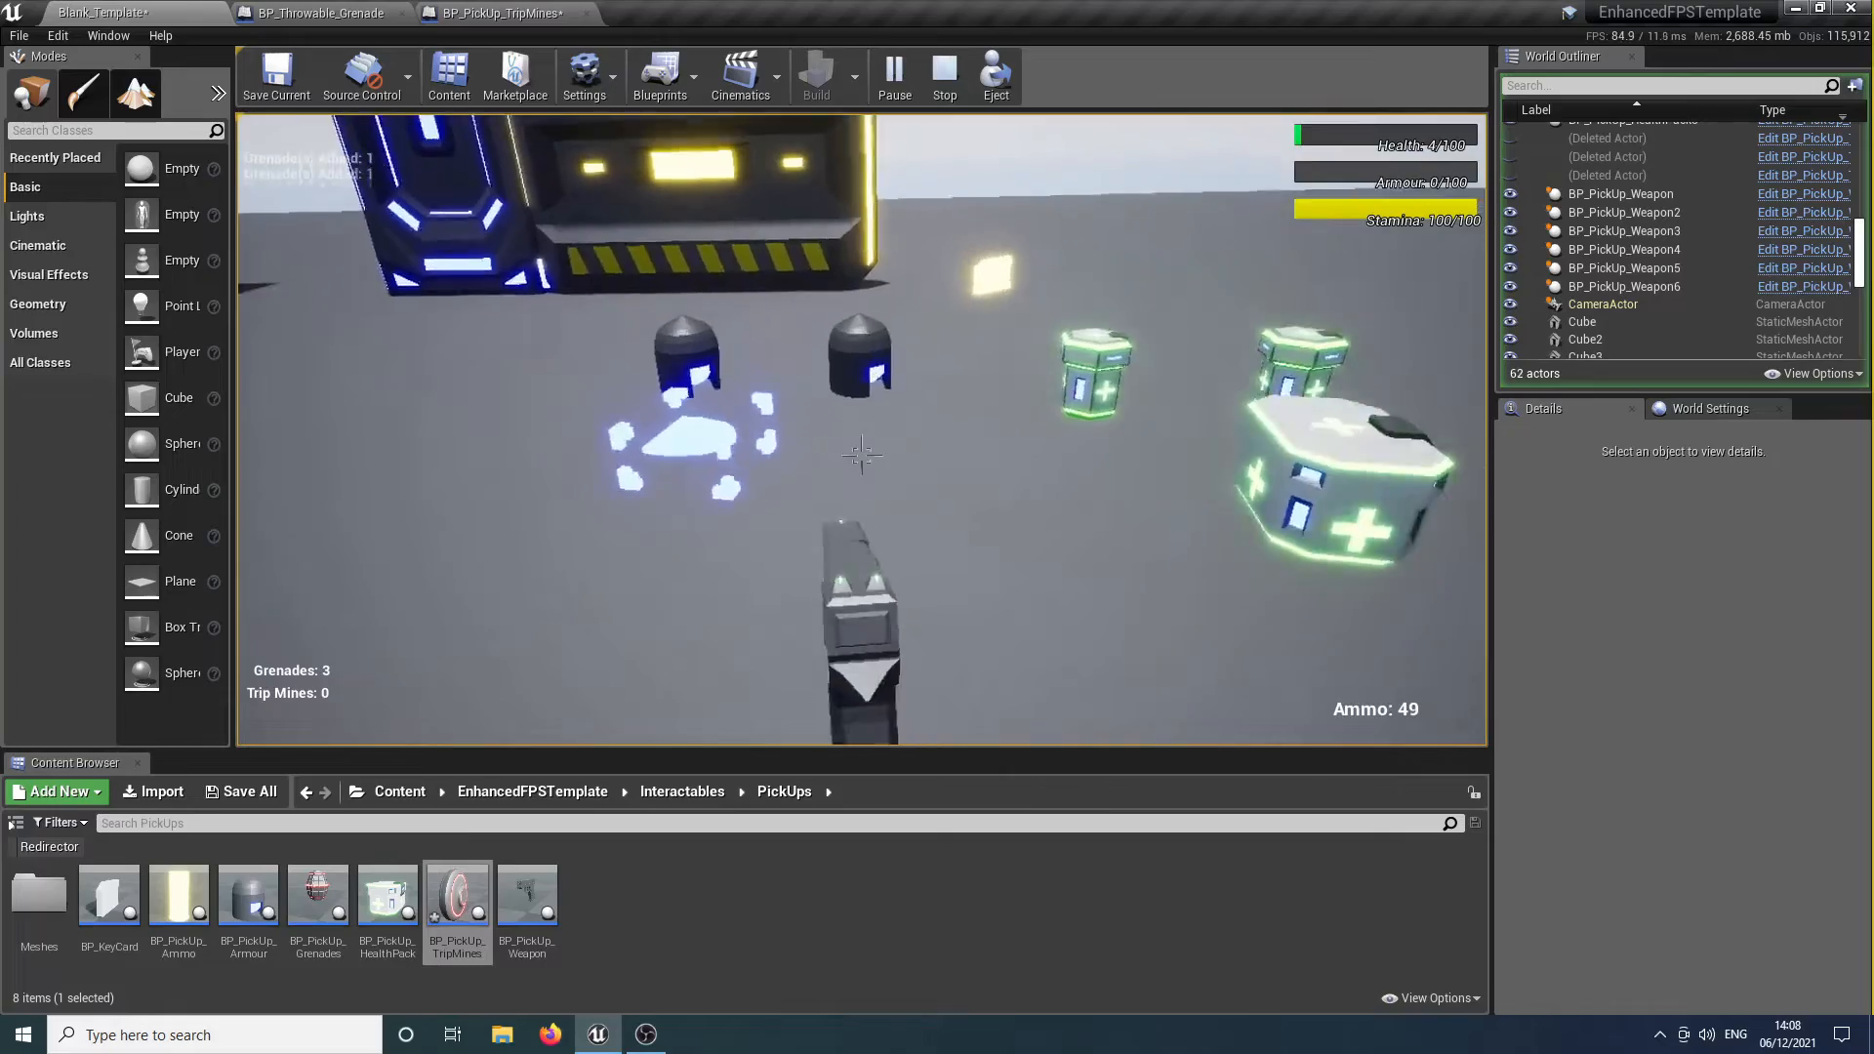
Throw the three collected grenades and end the play session.
{"action": "key", "text": "s"}
{"action": "key", "text": "g"}
{"action": "key", "text": "g"}
{"action": "key", "text": "g"}
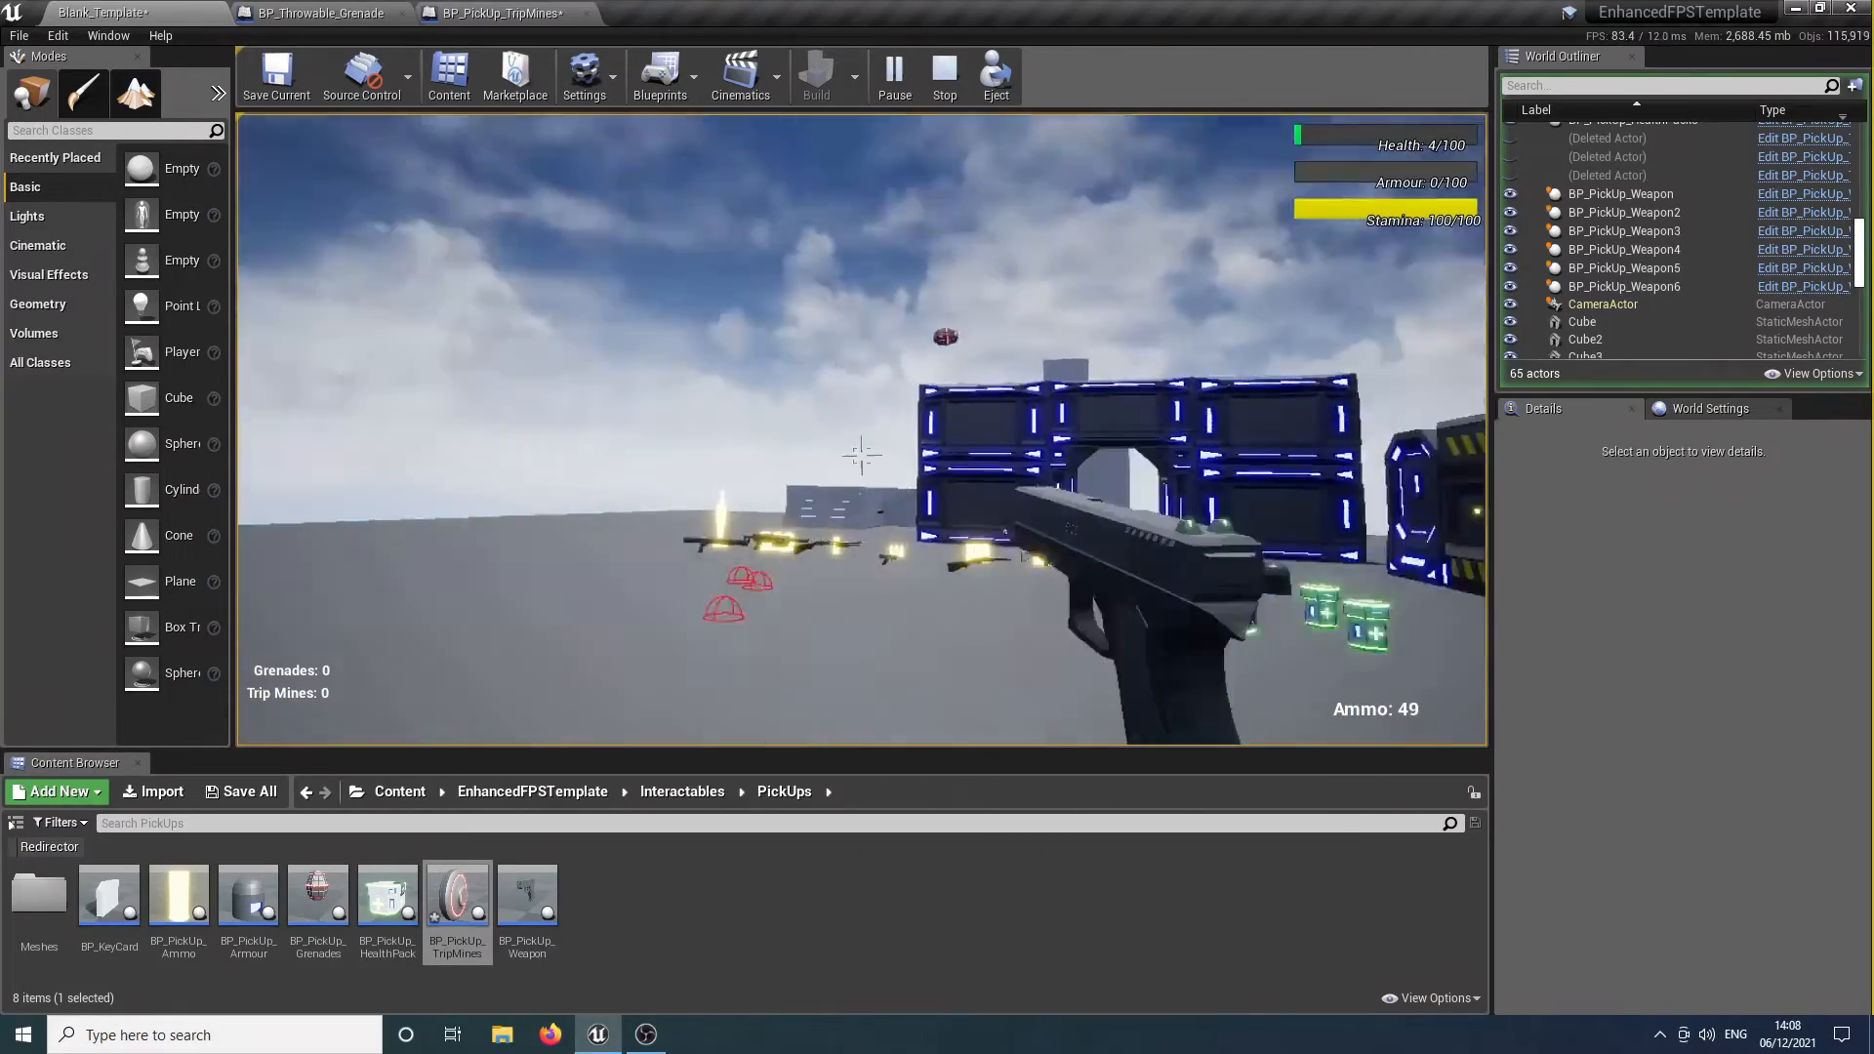
{"action": "key", "text": "w"}
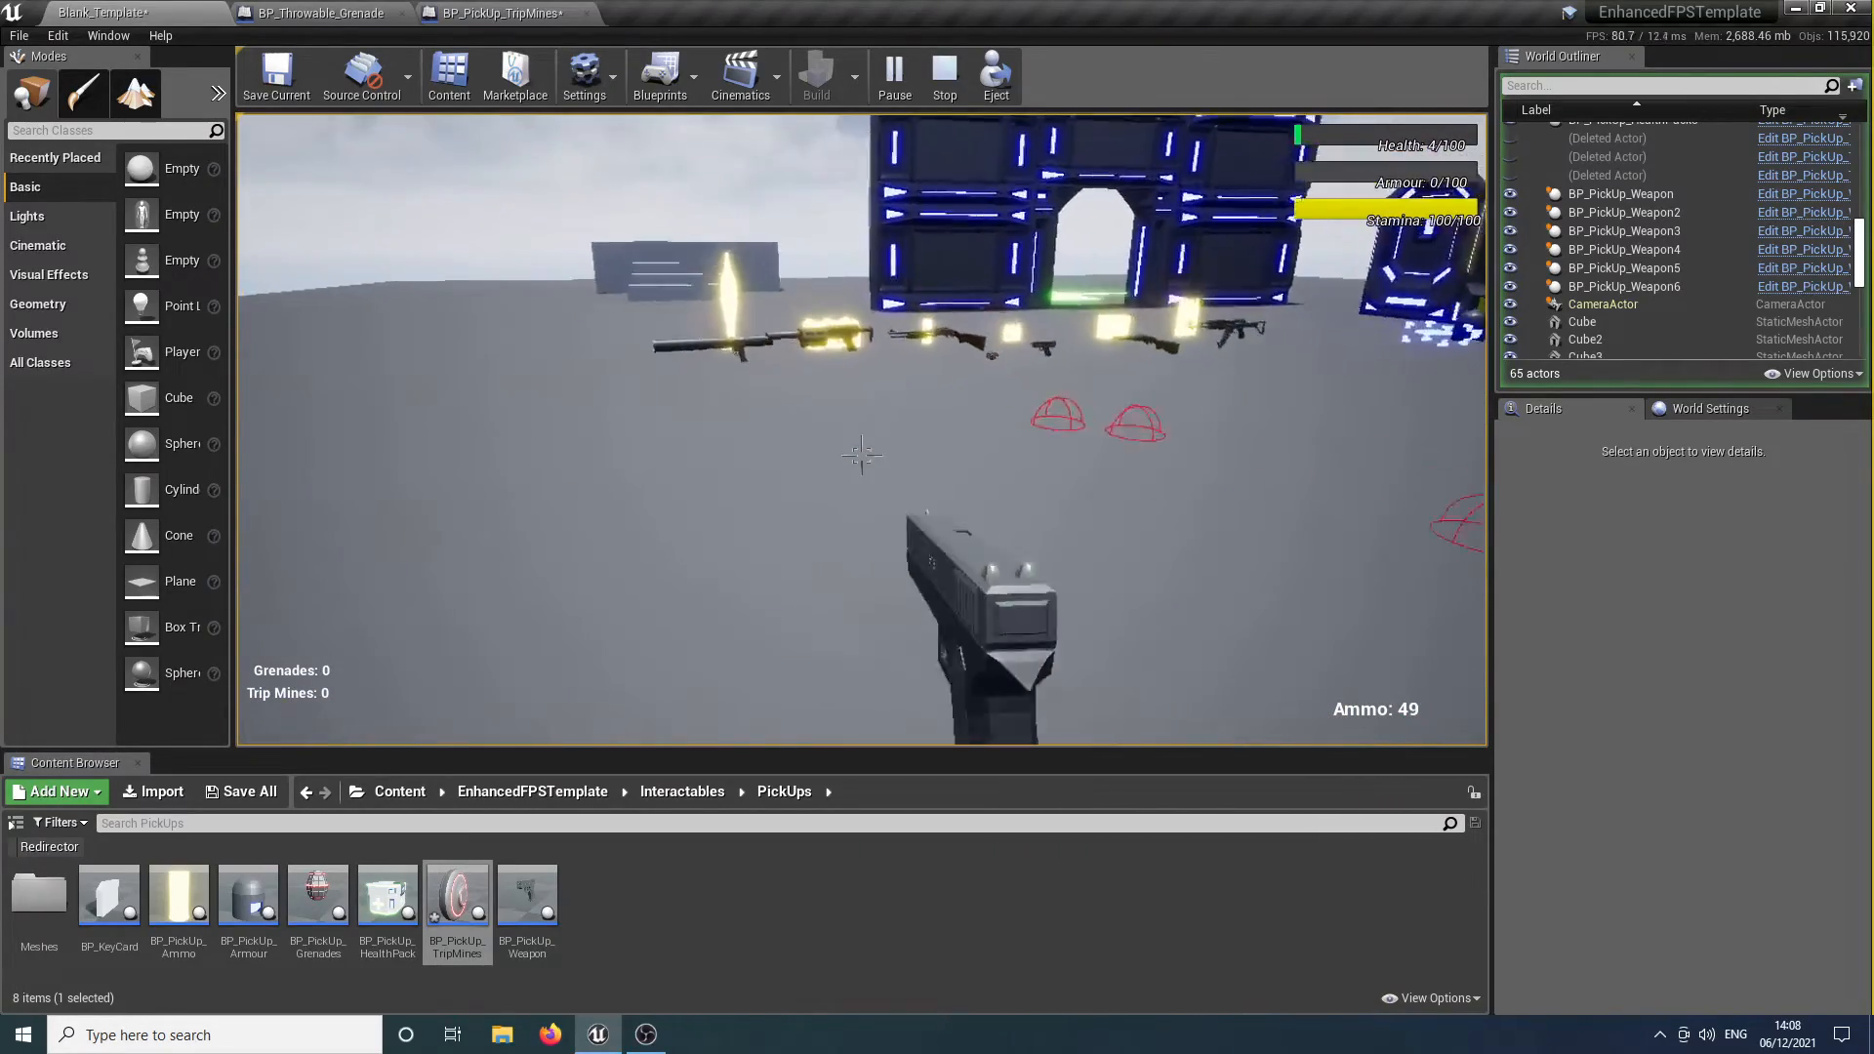
{"action": "key", "text": "w"}
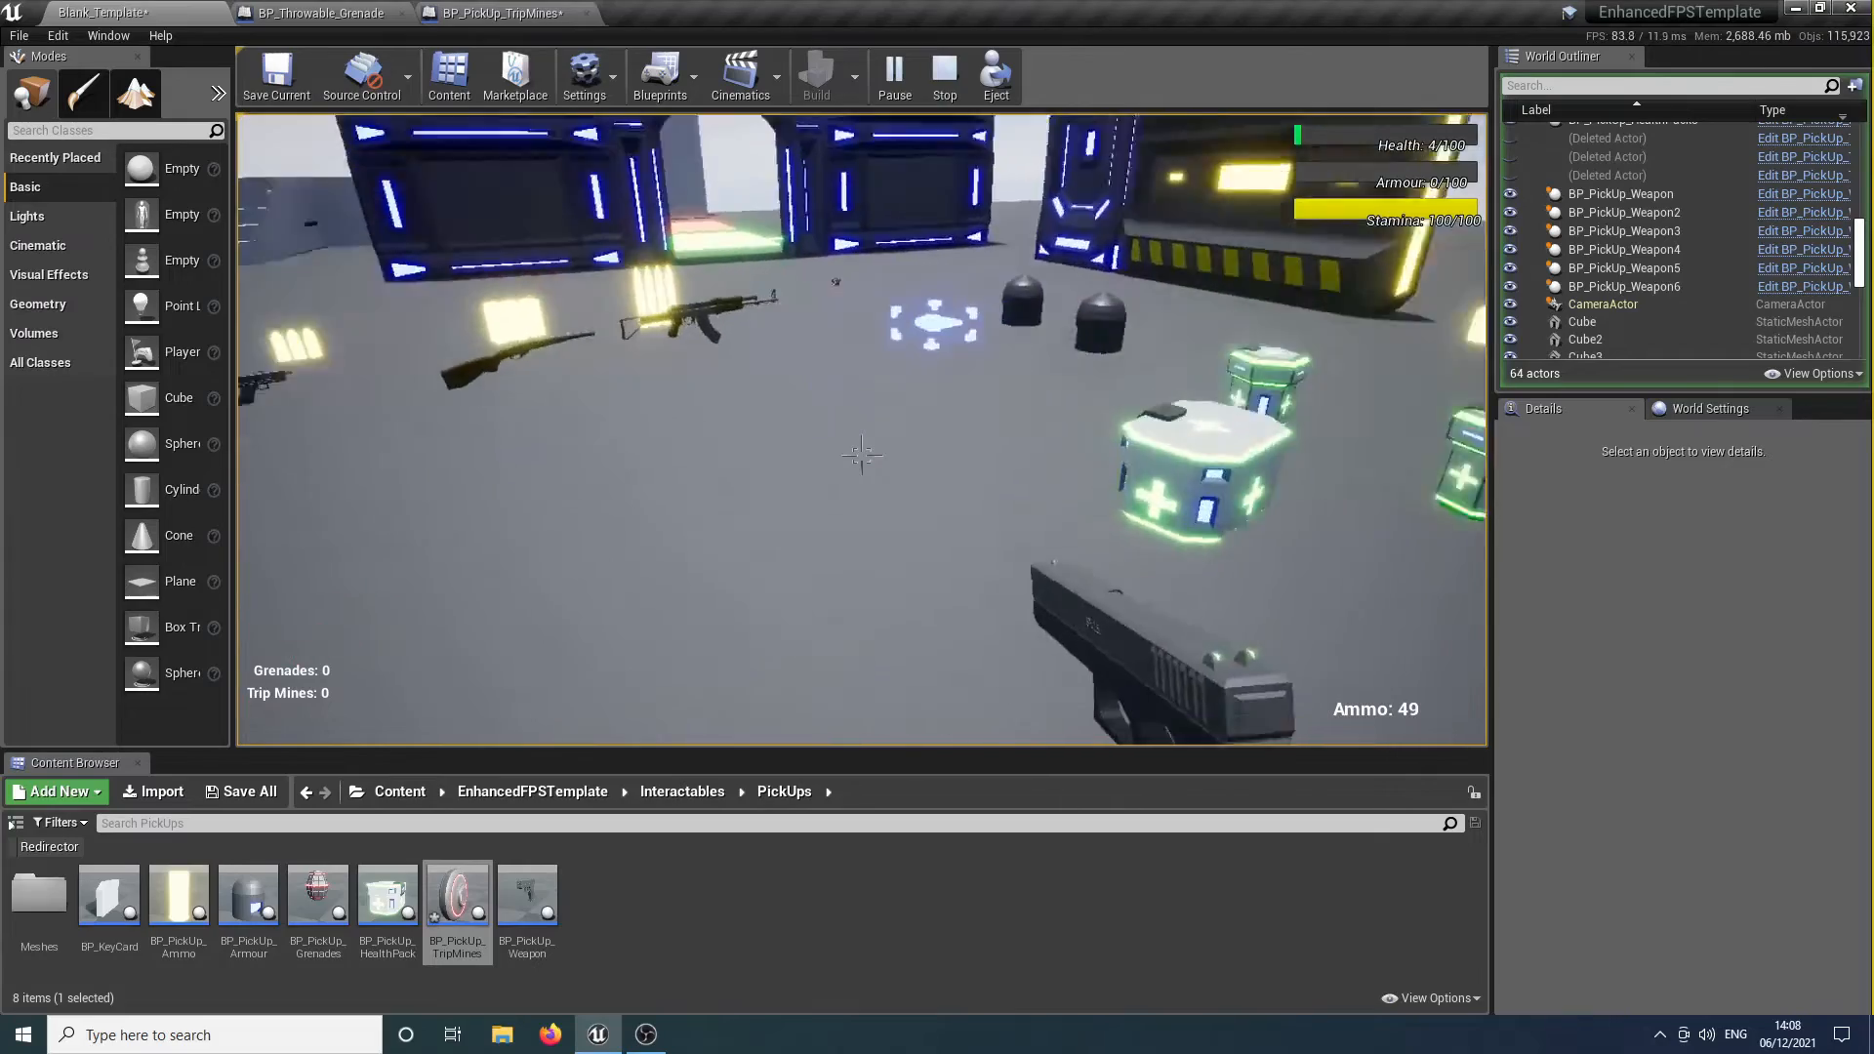
{"action": "key", "text": "Escape"}
Set the middle grenade pickup's Grenades to Award to 6 and its Pick Up Mesh to Obj_Health_MedKit.
{"action": "key", "text": "s"}
{"action": "right_click_drag", "start_coordinate": [731, 398], "coordinate": [731, 399]}
{"action": "key", "text": "w"}
{"action": "key", "text": "s"}
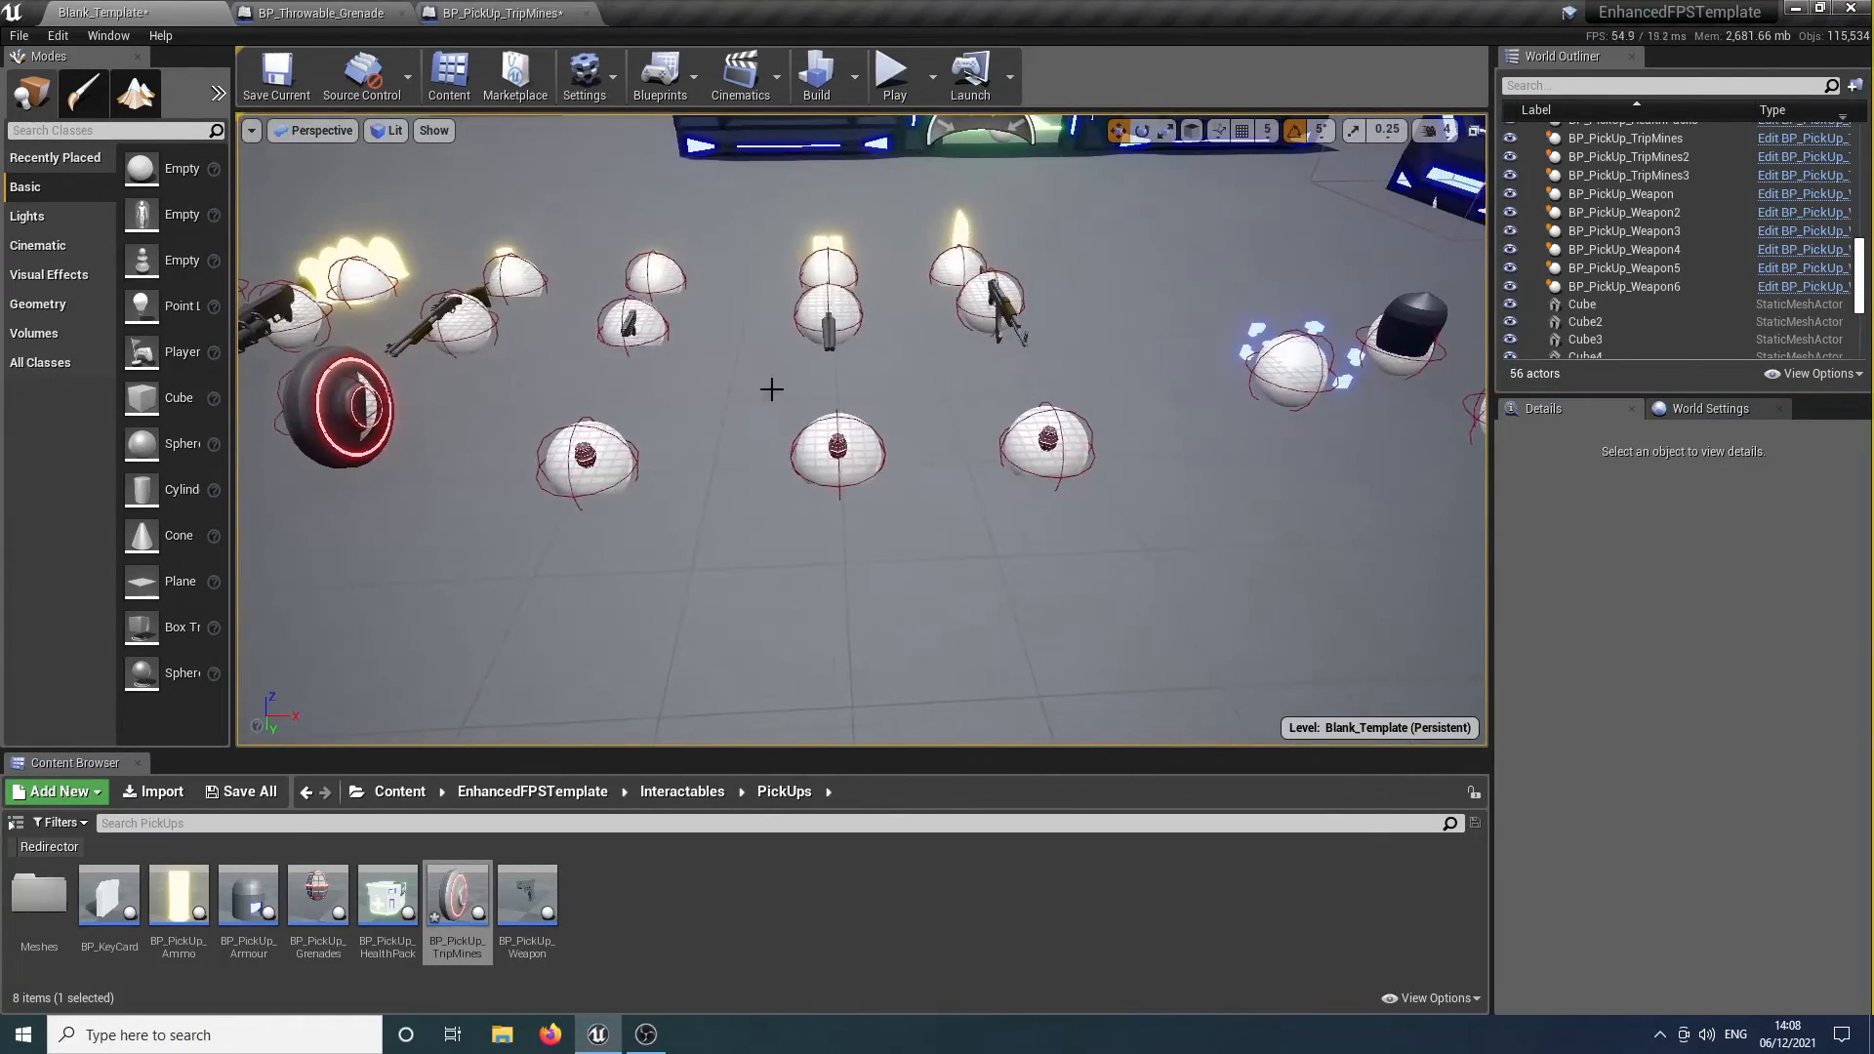
{"action": "left_click", "coordinate": [839, 446]}
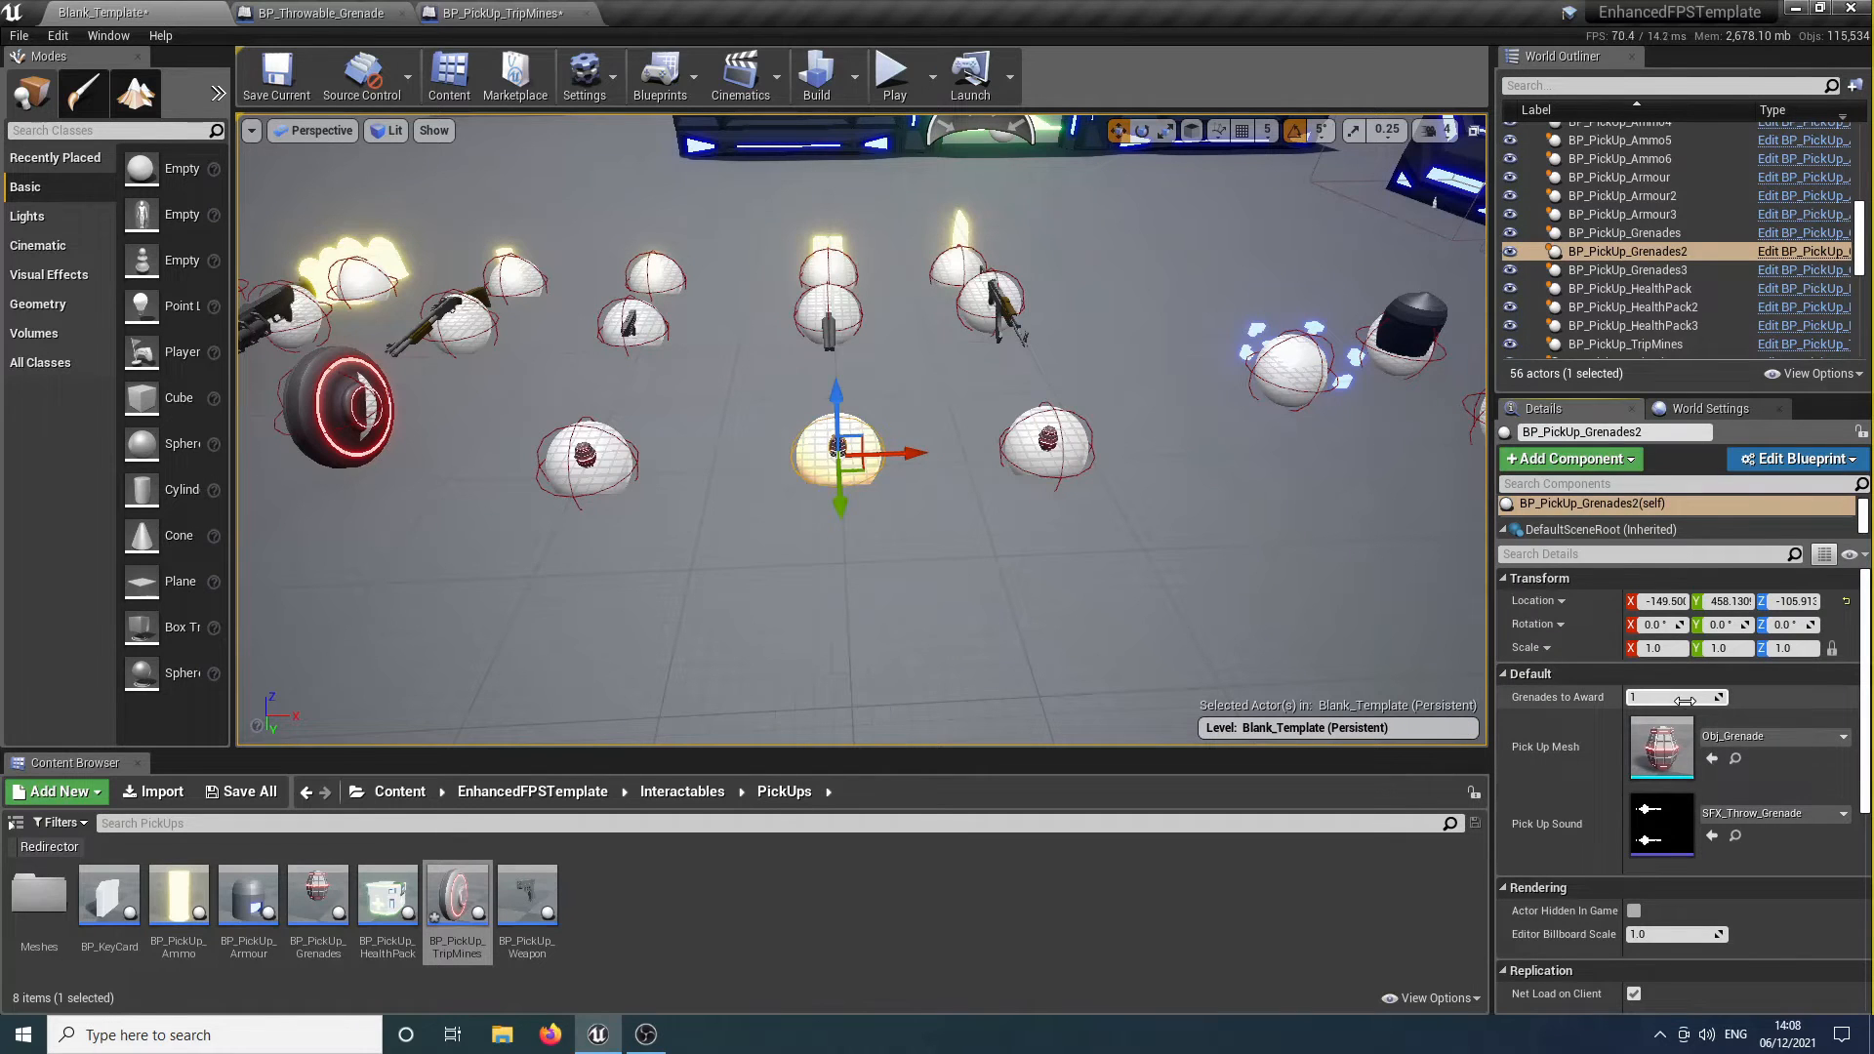
{"action": "left_click", "coordinate": [1771, 737]}
{"action": "left_click", "coordinate": [1695, 627]}
{"action": "right_click_drag", "start_coordinate": [973, 456], "coordinate": [973, 457]}
{"action": "key", "text": "w"}
{"action": "key", "text": "a"}
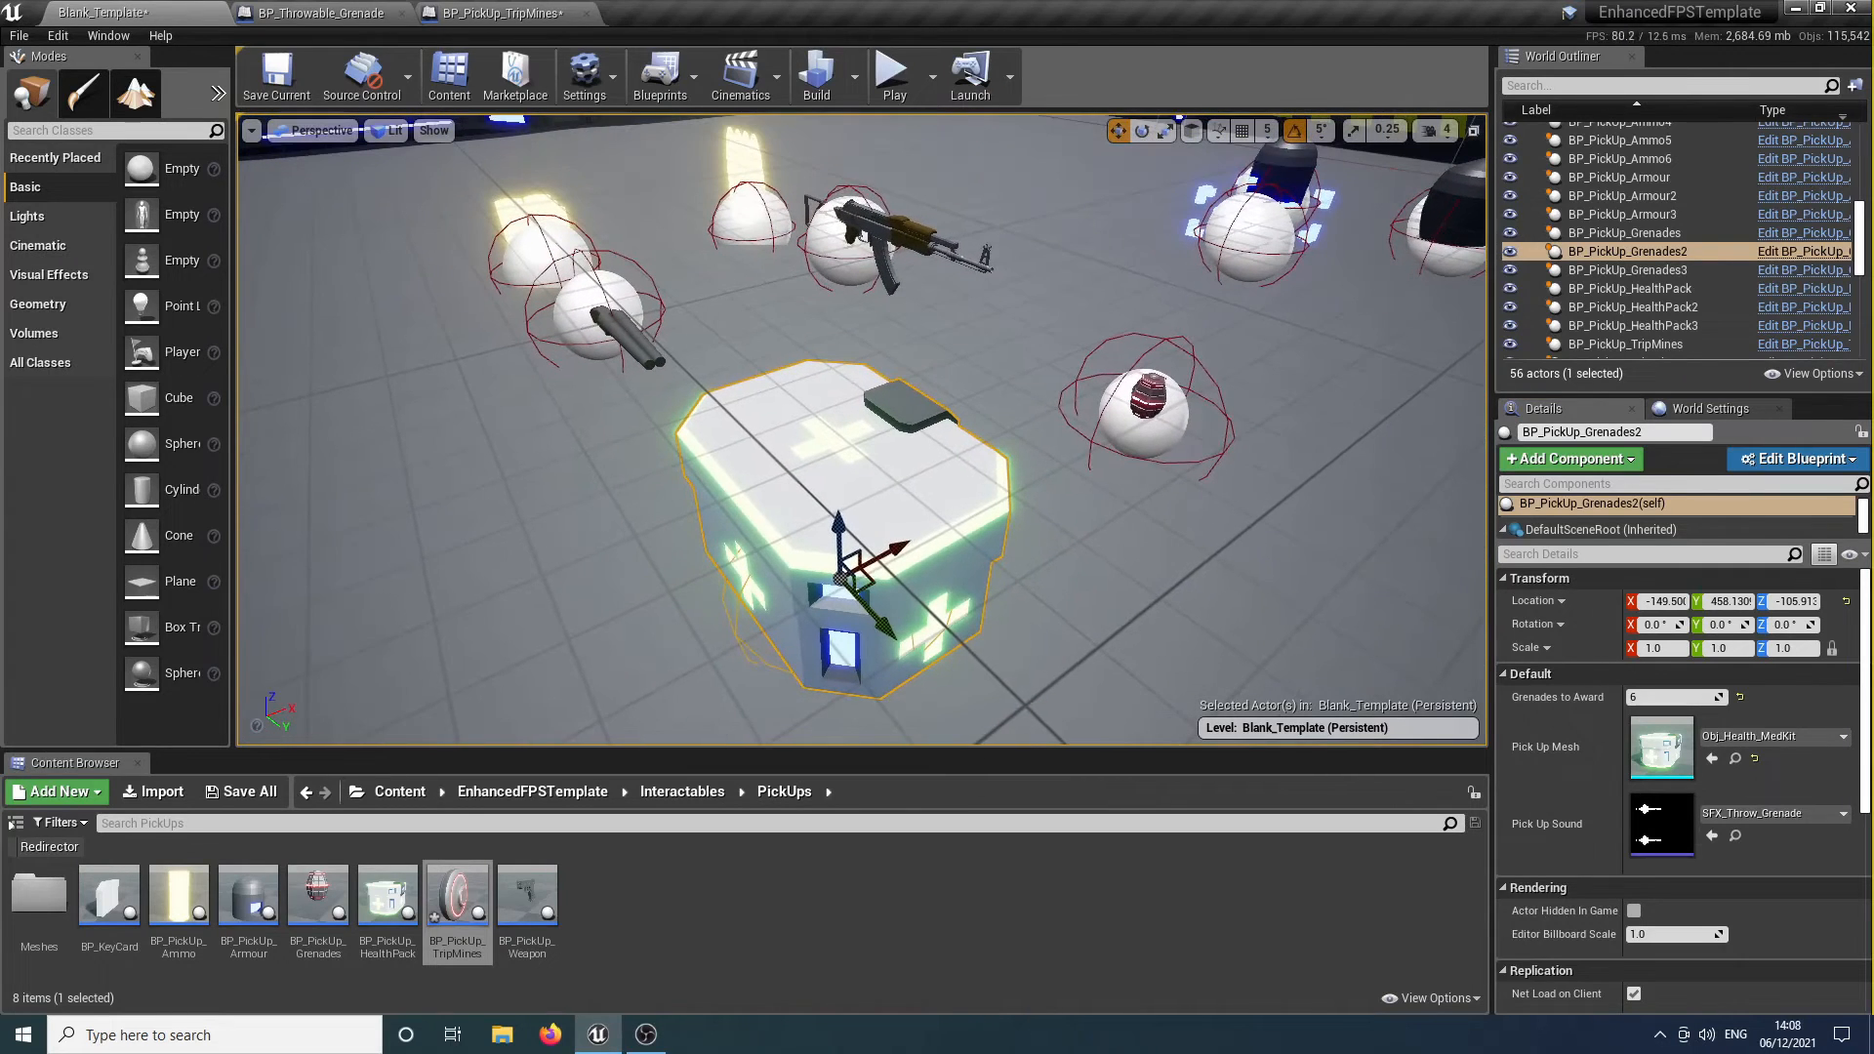
Assign Mat_Guns_Brass to material Element 2 of the pickup's GrenadeMesh component.
{"action": "left_click_drag", "start_coordinate": [1601, 542], "coordinate": [1600, 586]}
{"action": "left_click", "coordinate": [1588, 553]}
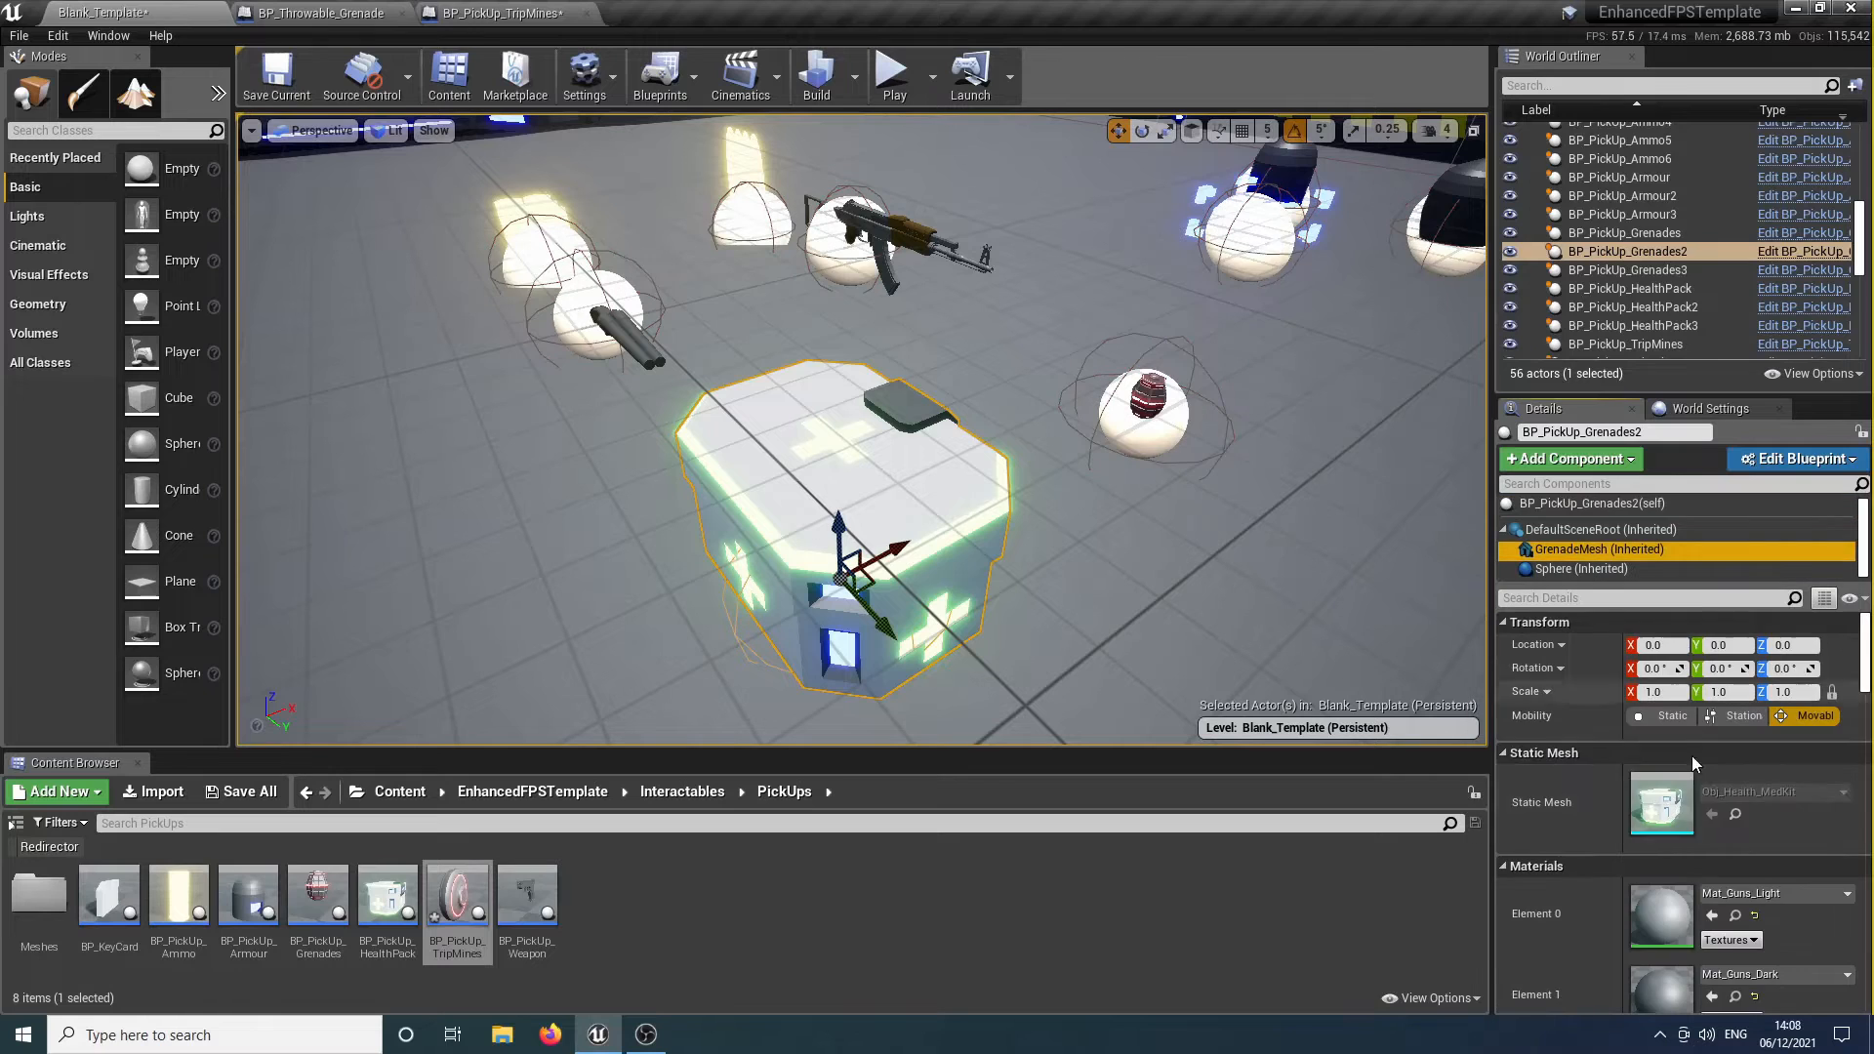
{"action": "scroll", "coordinate": [1752, 795], "scroll_direction": "down", "scroll_amount": 3}
{"action": "scroll", "coordinate": [1753, 795], "scroll_direction": "down", "scroll_amount": 1}
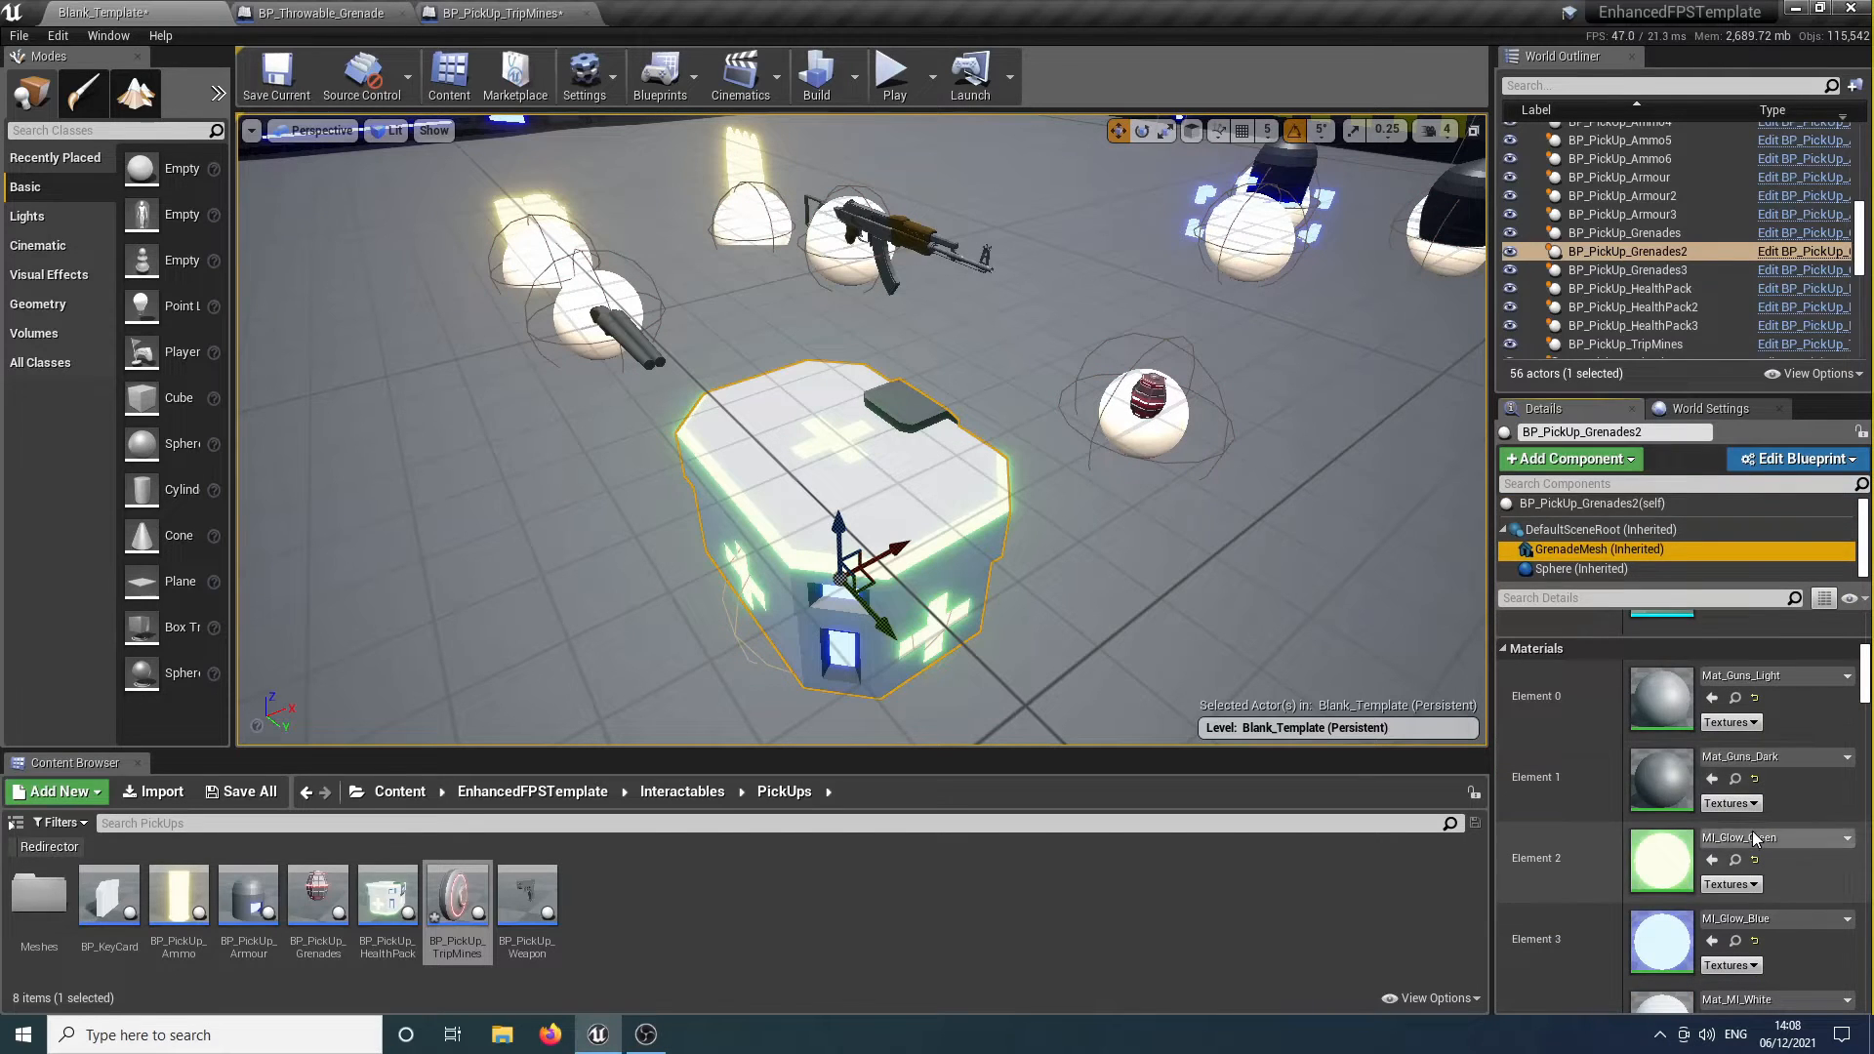
{"action": "left_click", "coordinate": [1752, 829]}
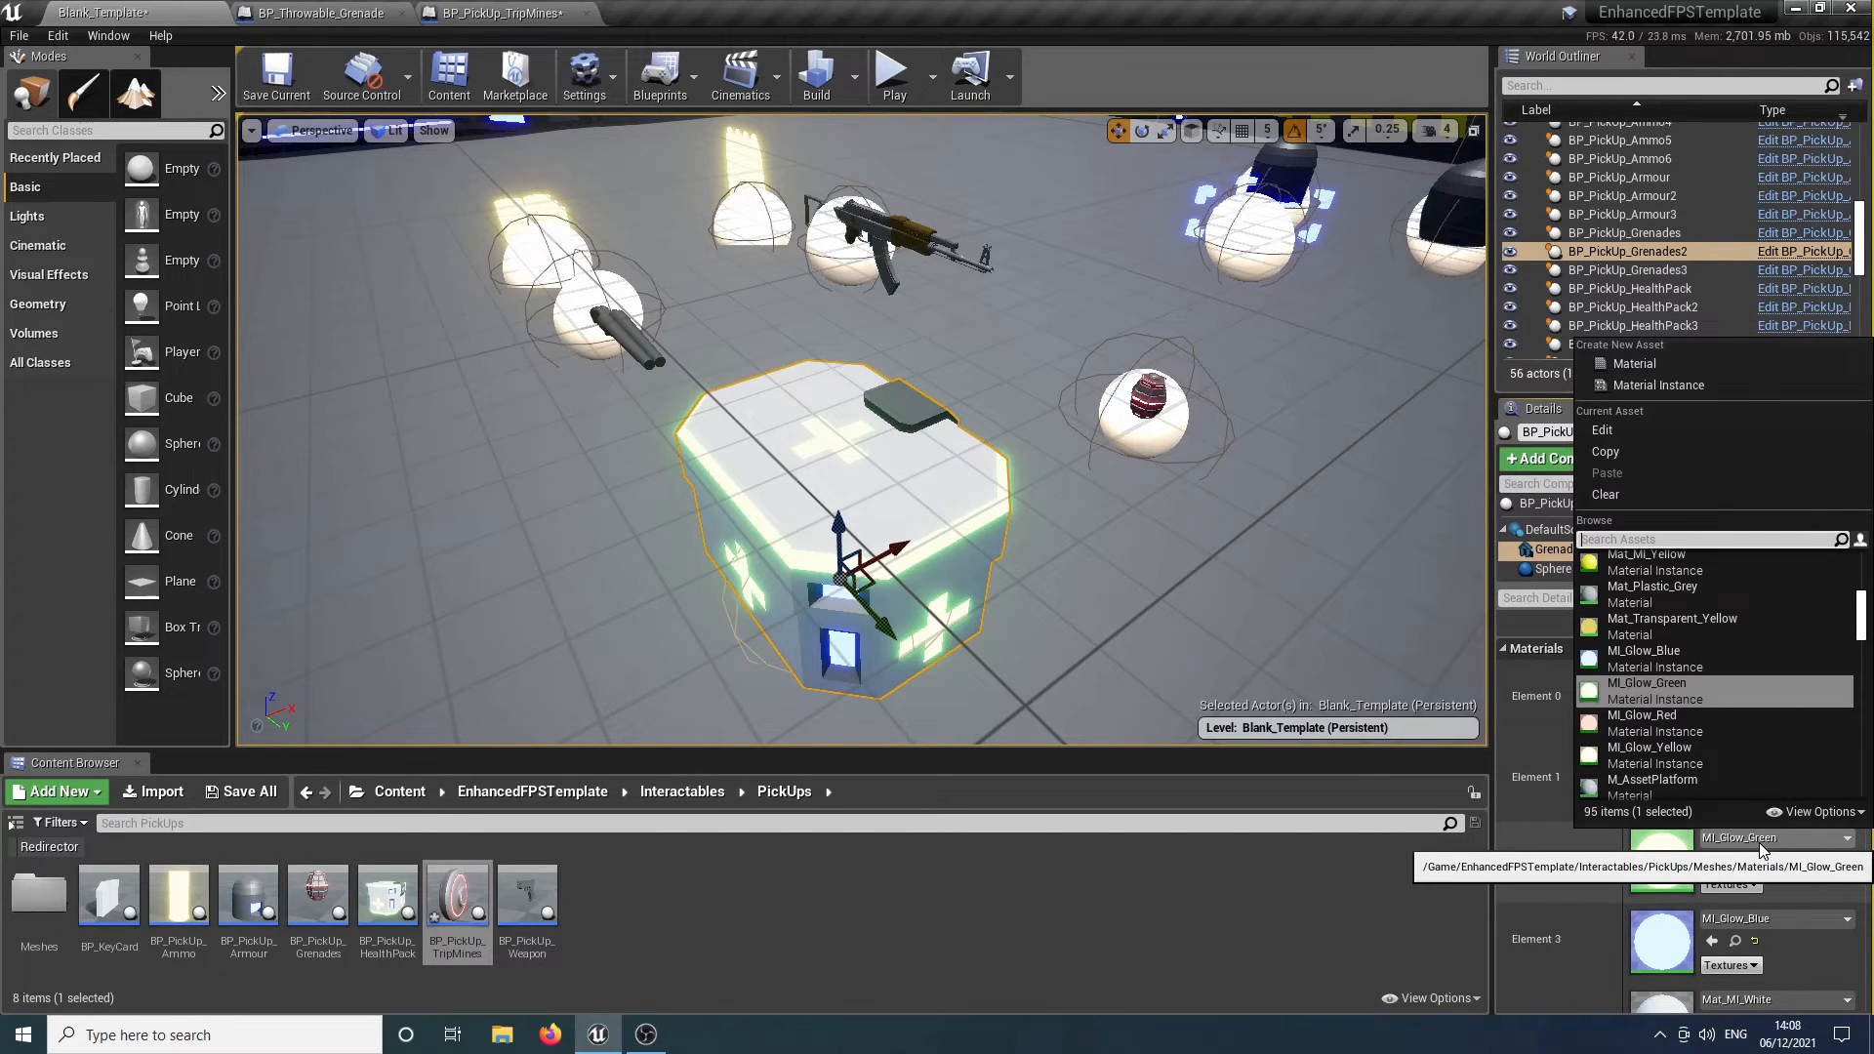
{"action": "type", "text": "brass"}
{"action": "key", "text": "Return"}
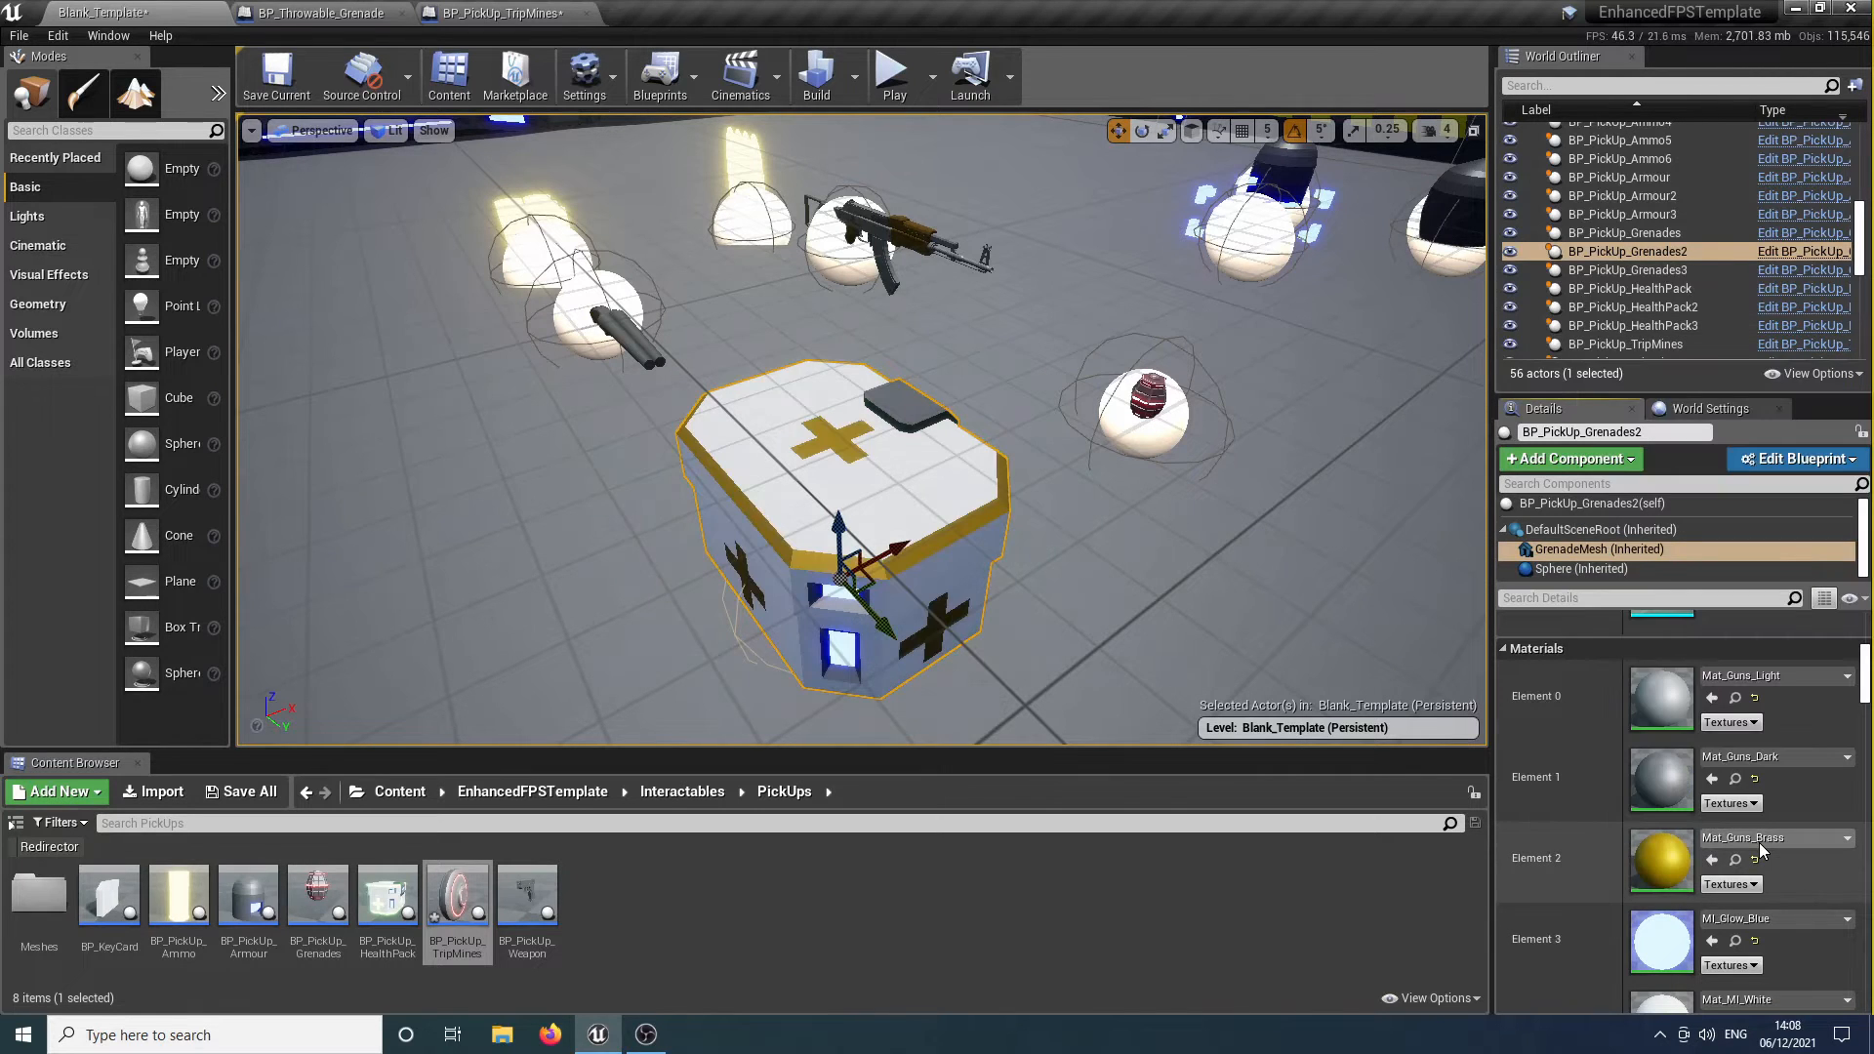
Assign Mat_Guns_Brass to material Element 4 of the GrenadeMesh component.
{"action": "scroll", "coordinate": [1759, 843], "scroll_direction": "down", "scroll_amount": 2}
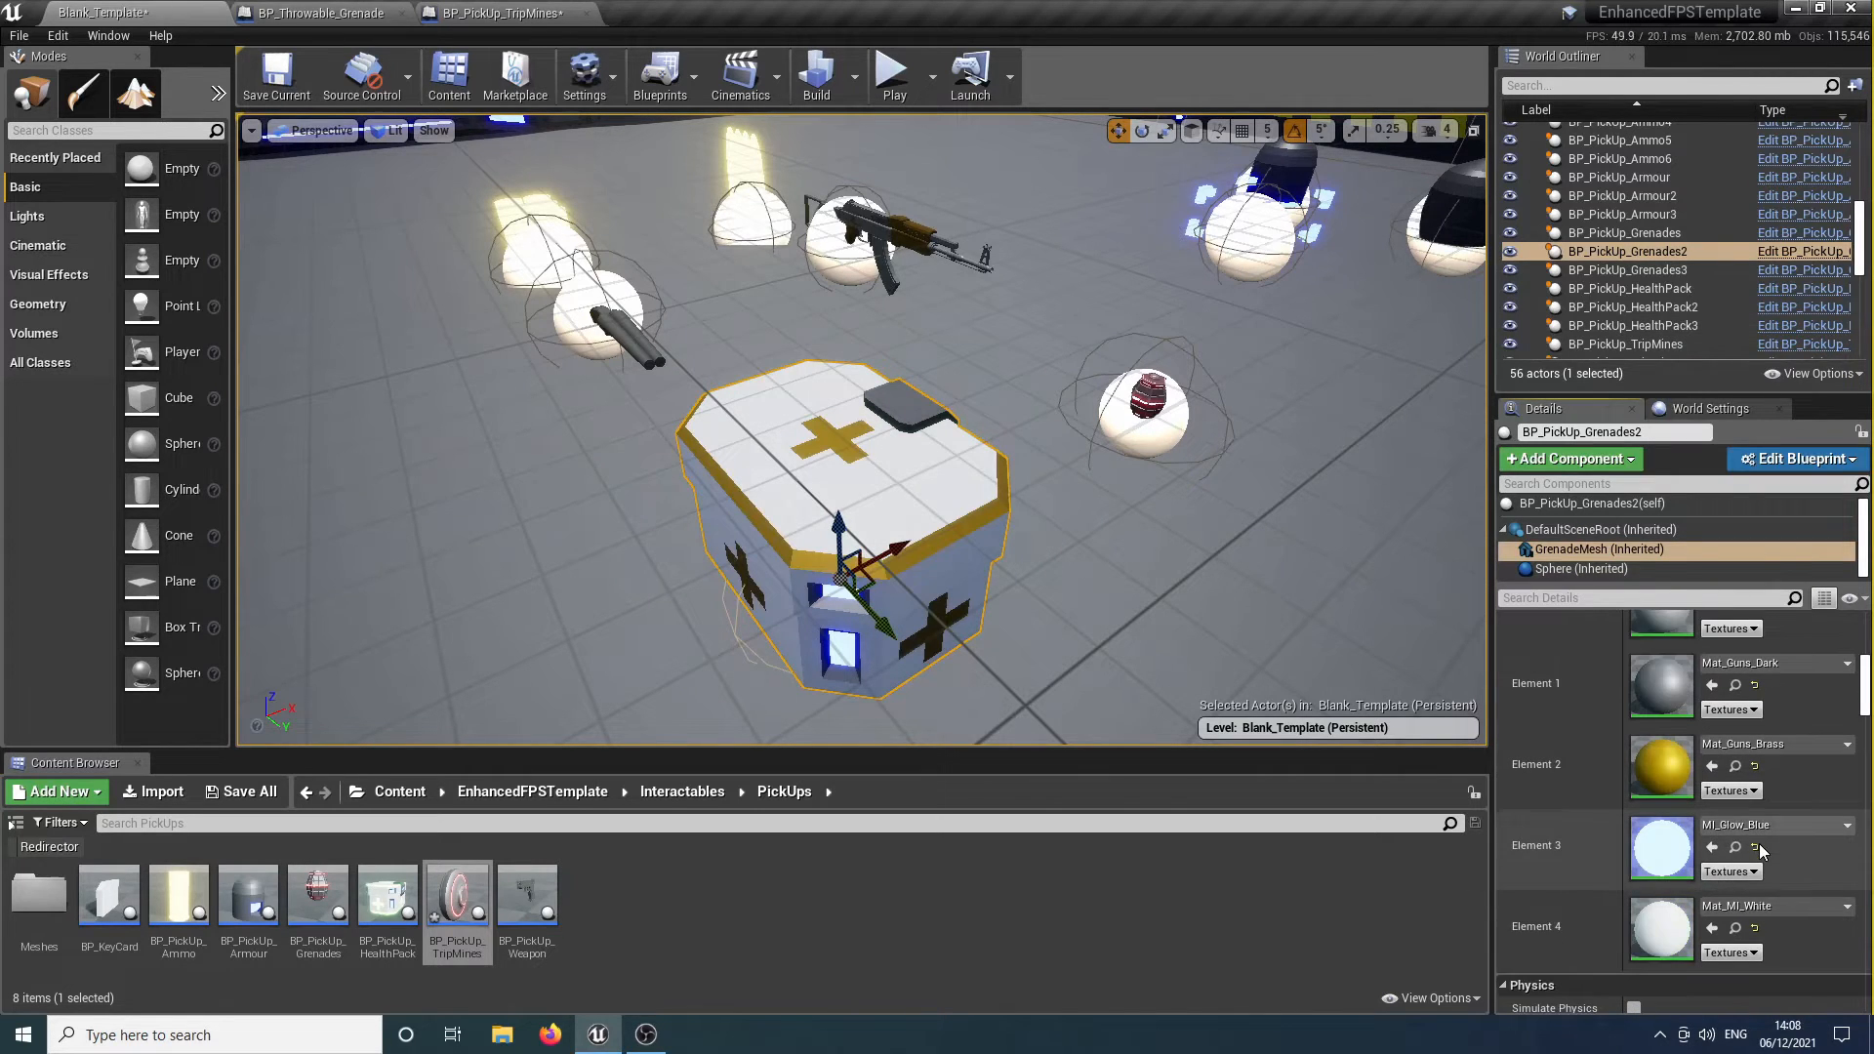
{"action": "left_click", "coordinate": [1739, 908]}
{"action": "type", "text": "brass"}
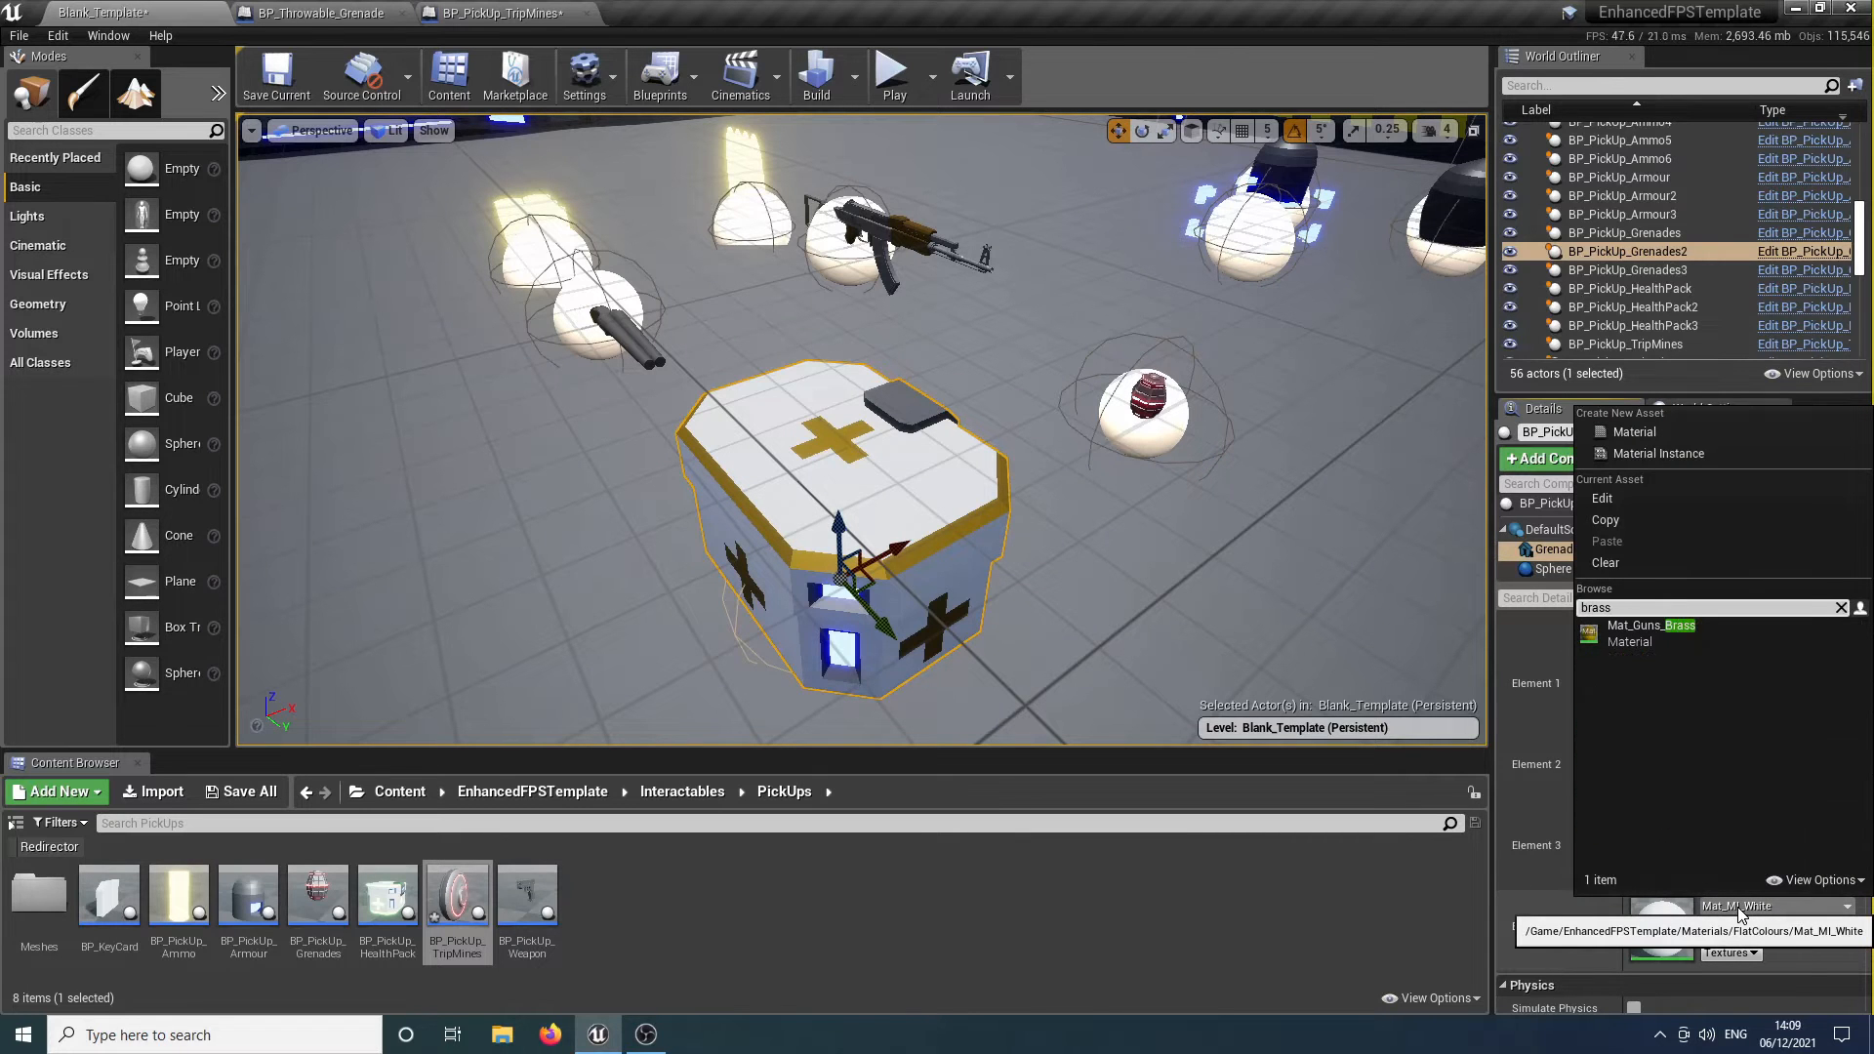
{"action": "key", "text": "Return"}
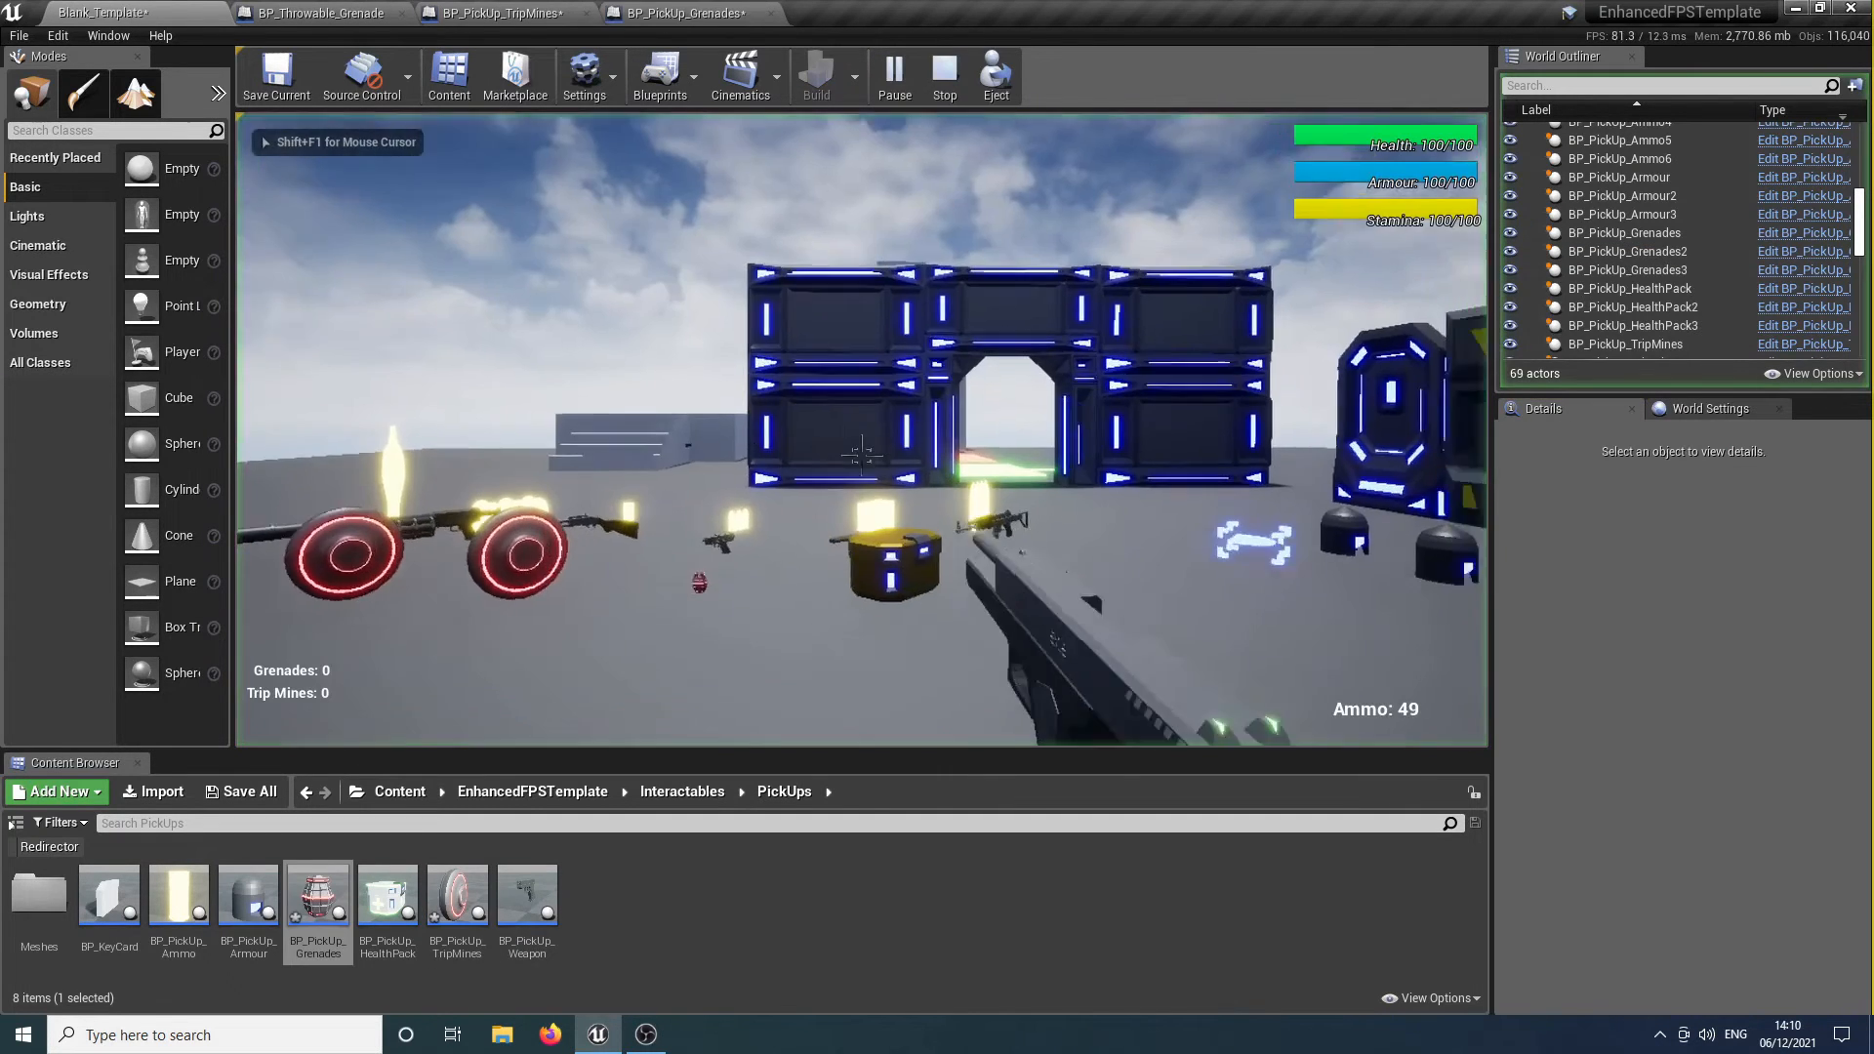
Collect the customised middle grenade pickup in the play session and throw all six awarded grenades.
{"action": "key", "text": "w"}
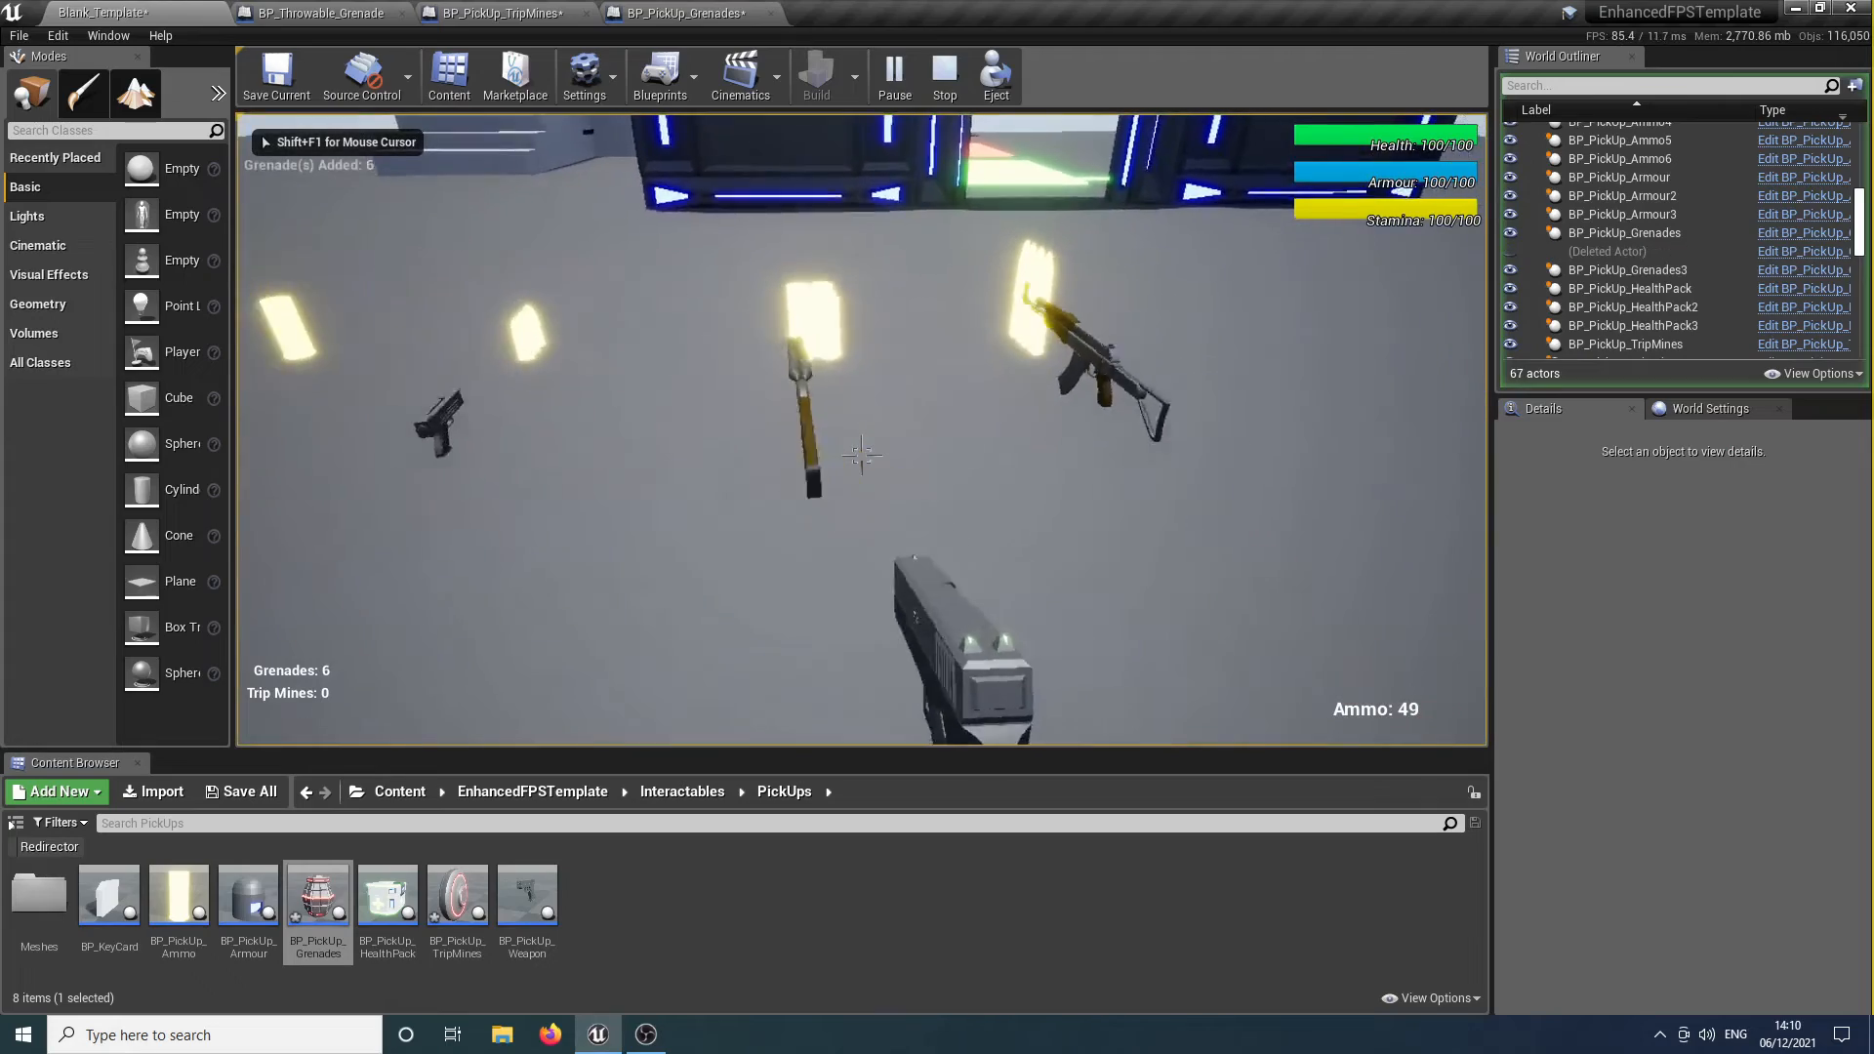
{"action": "key", "text": "s"}
{"action": "key", "text": "g"}
{"action": "key", "text": "g"}
{"action": "key", "text": "g"}
{"action": "key", "text": "g"}
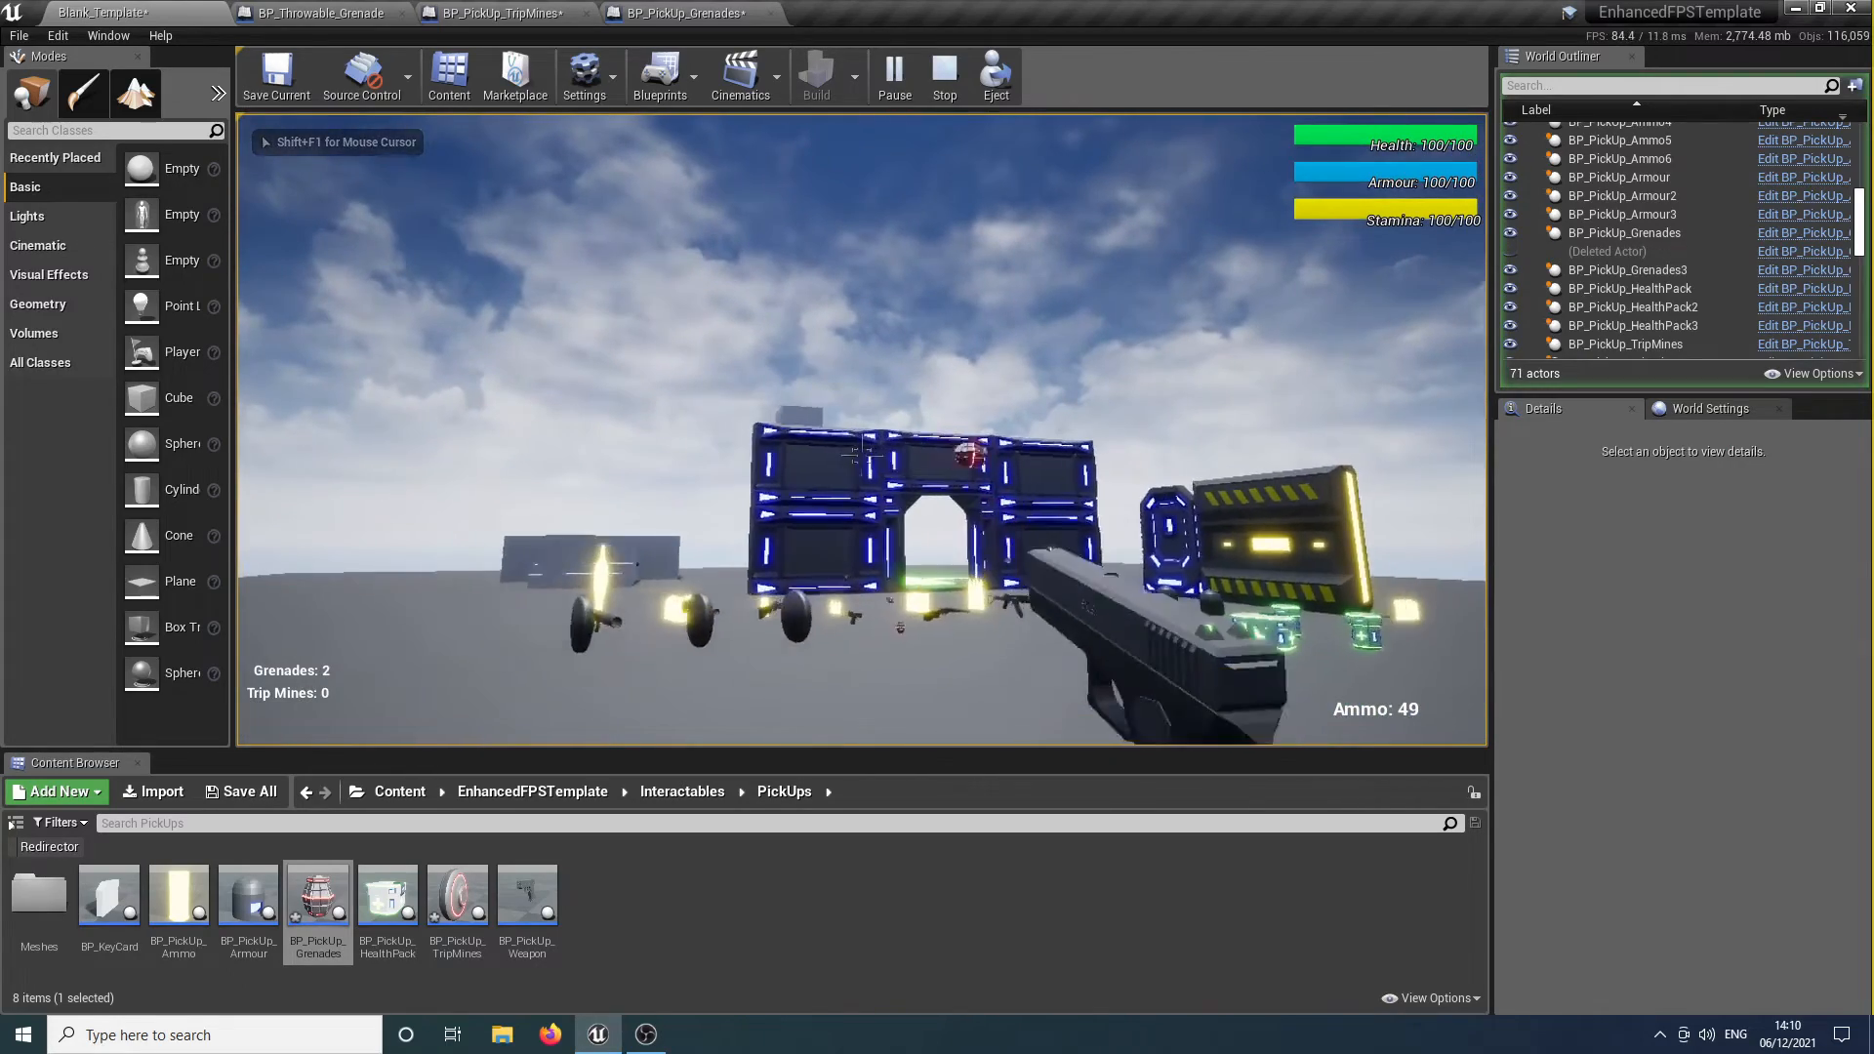
{"action": "key", "text": "w"}
{"action": "key", "text": "g"}
{"action": "key", "text": "g"}
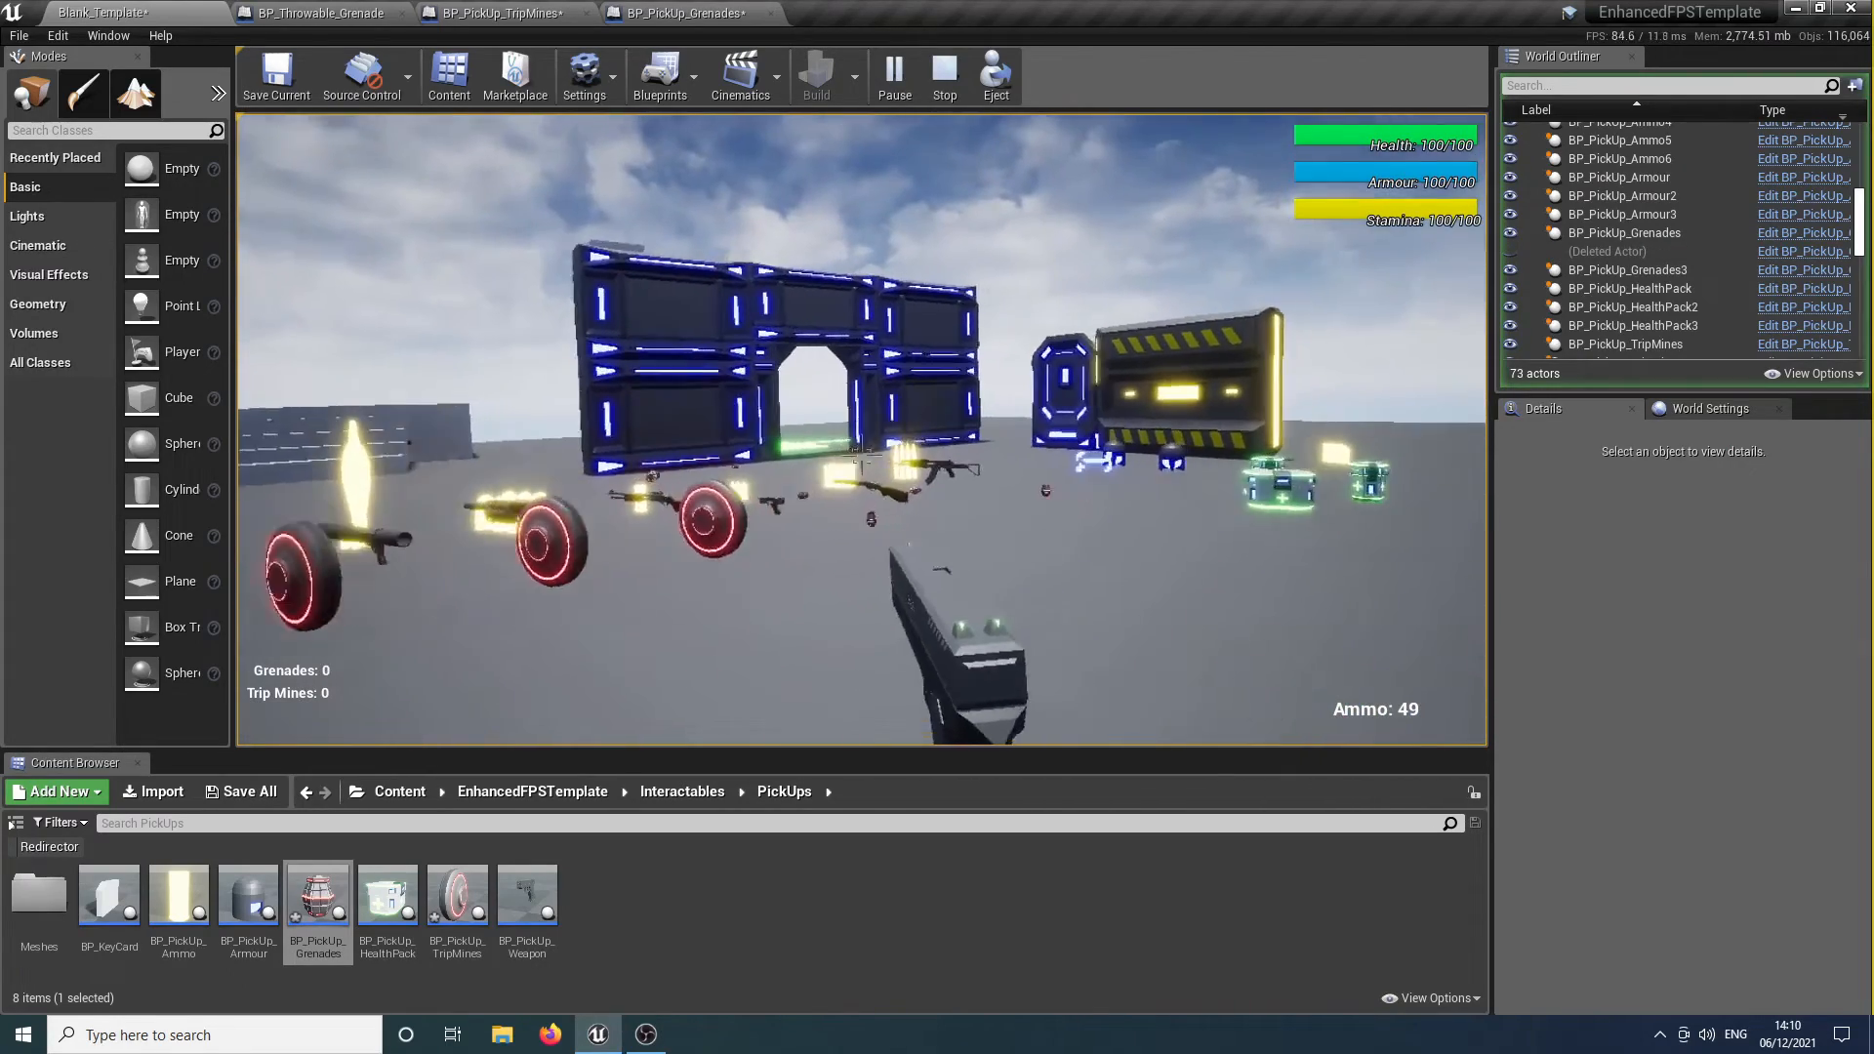
Collect the two remaining grenade pickups and end the play session.
{"action": "key", "text": "w"}
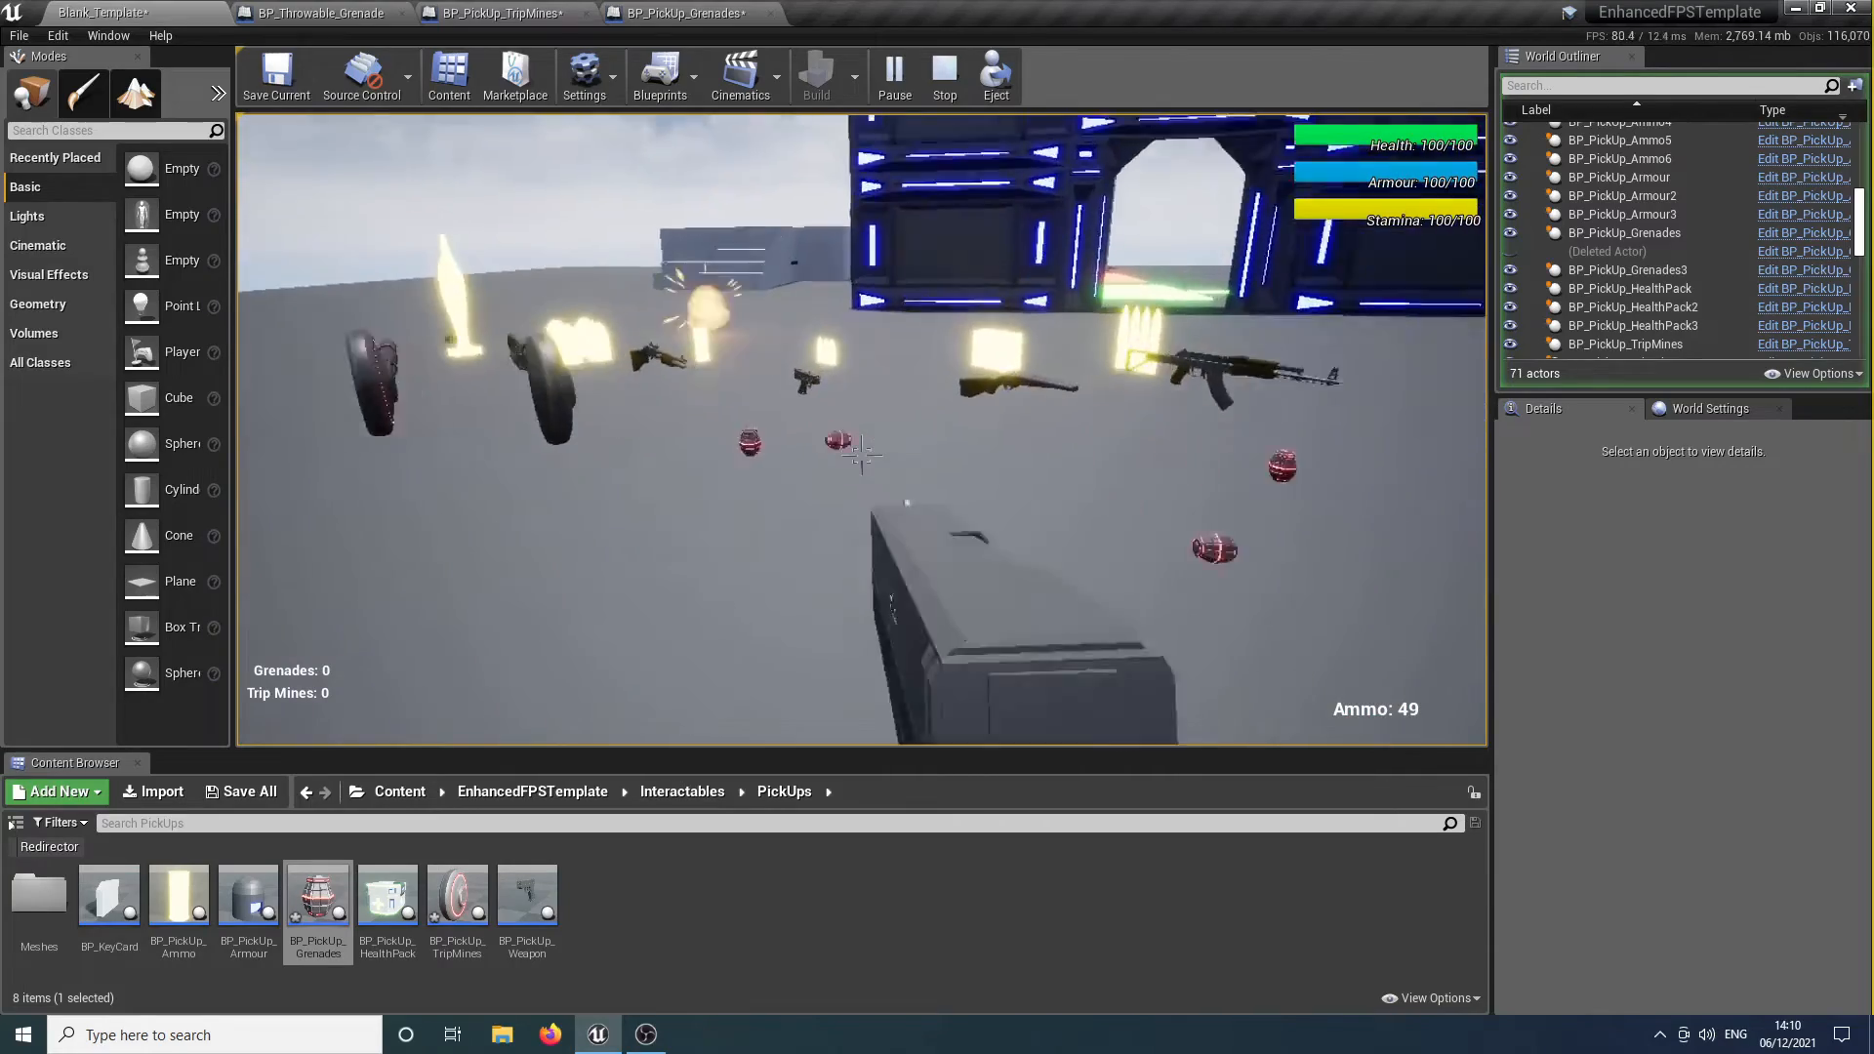
{"action": "key", "text": "w"}
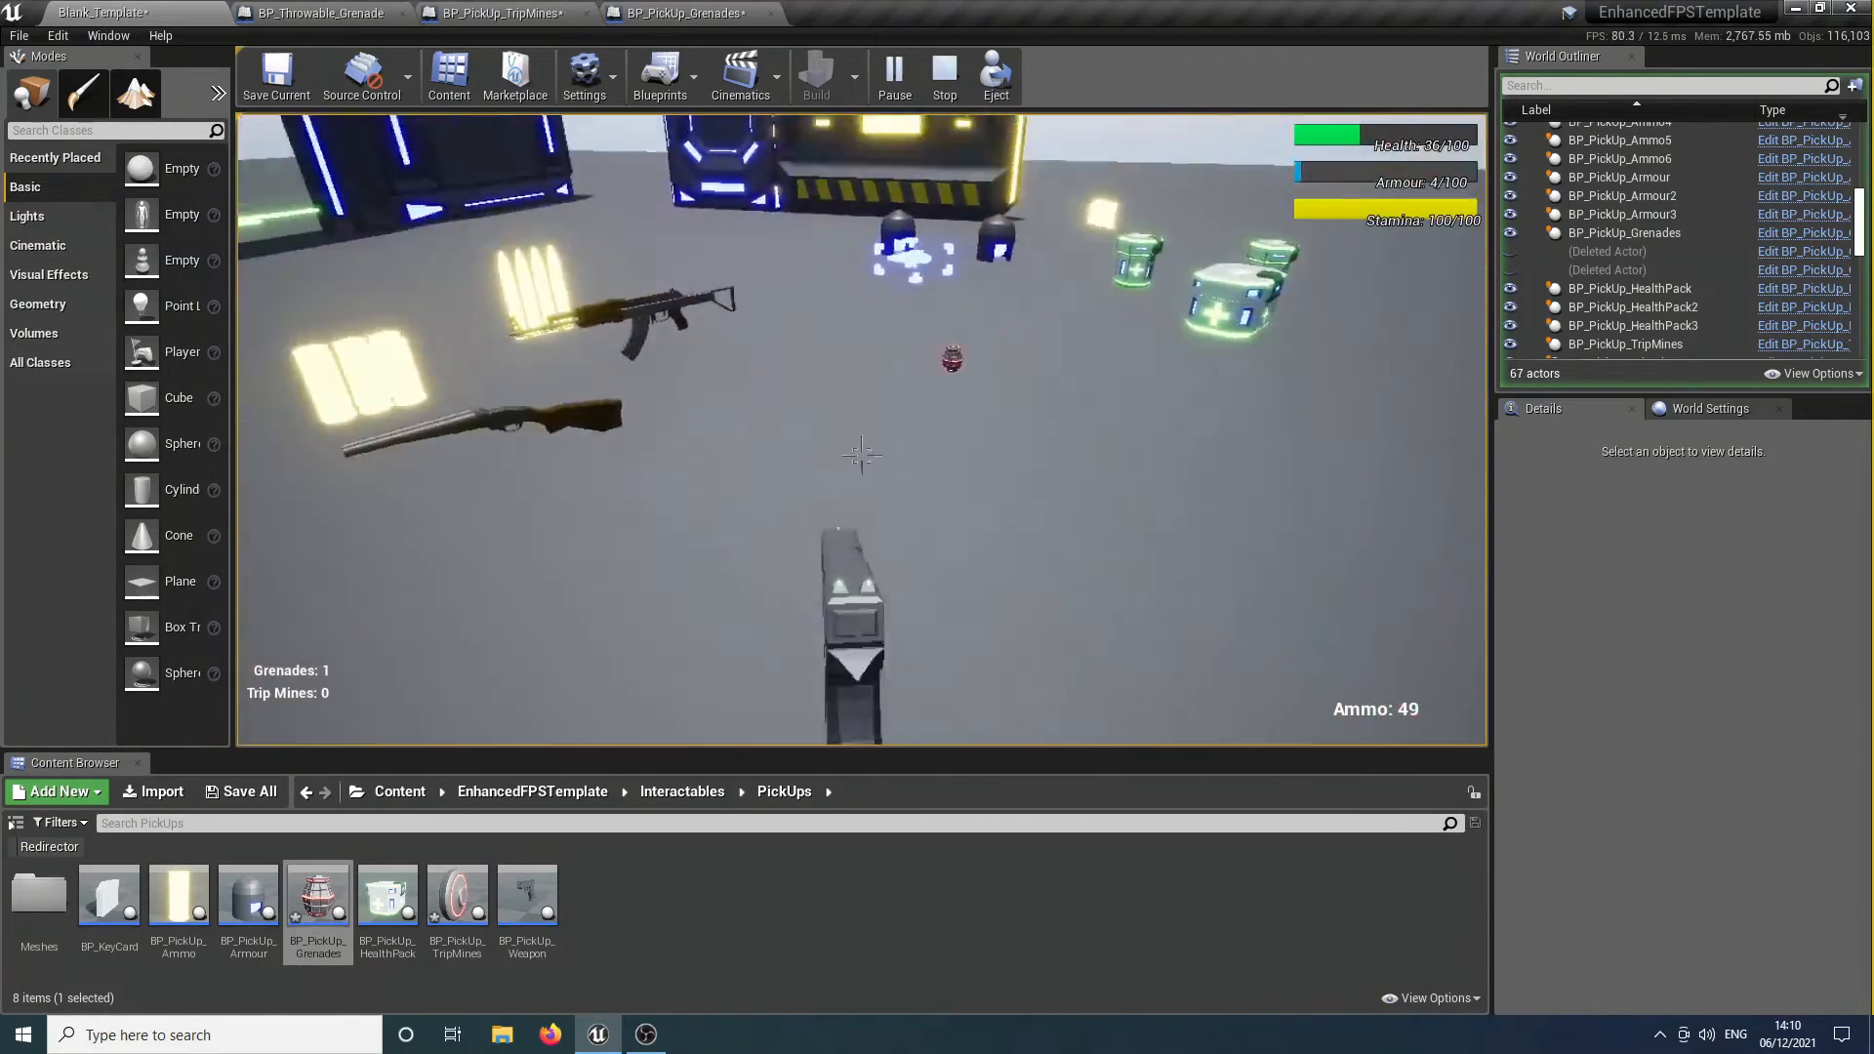
{"action": "key", "text": "w"}
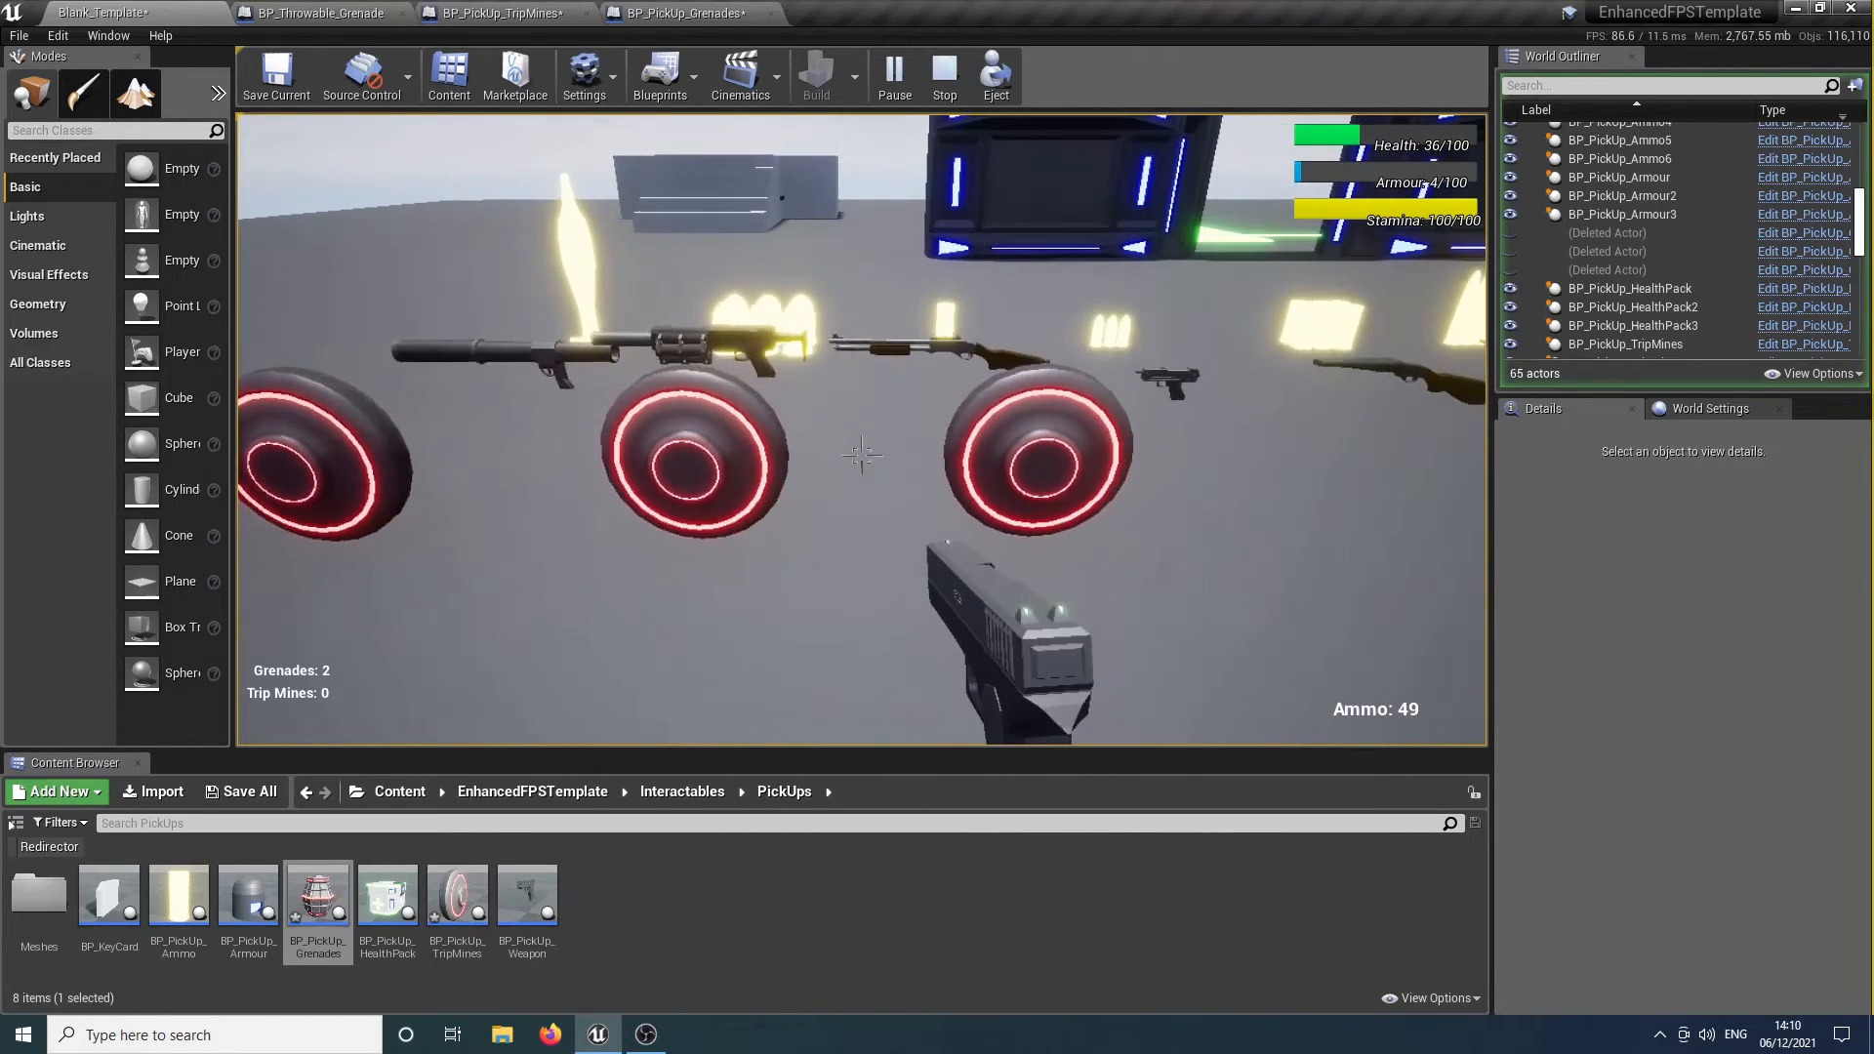
{"action": "key", "text": "Escape"}
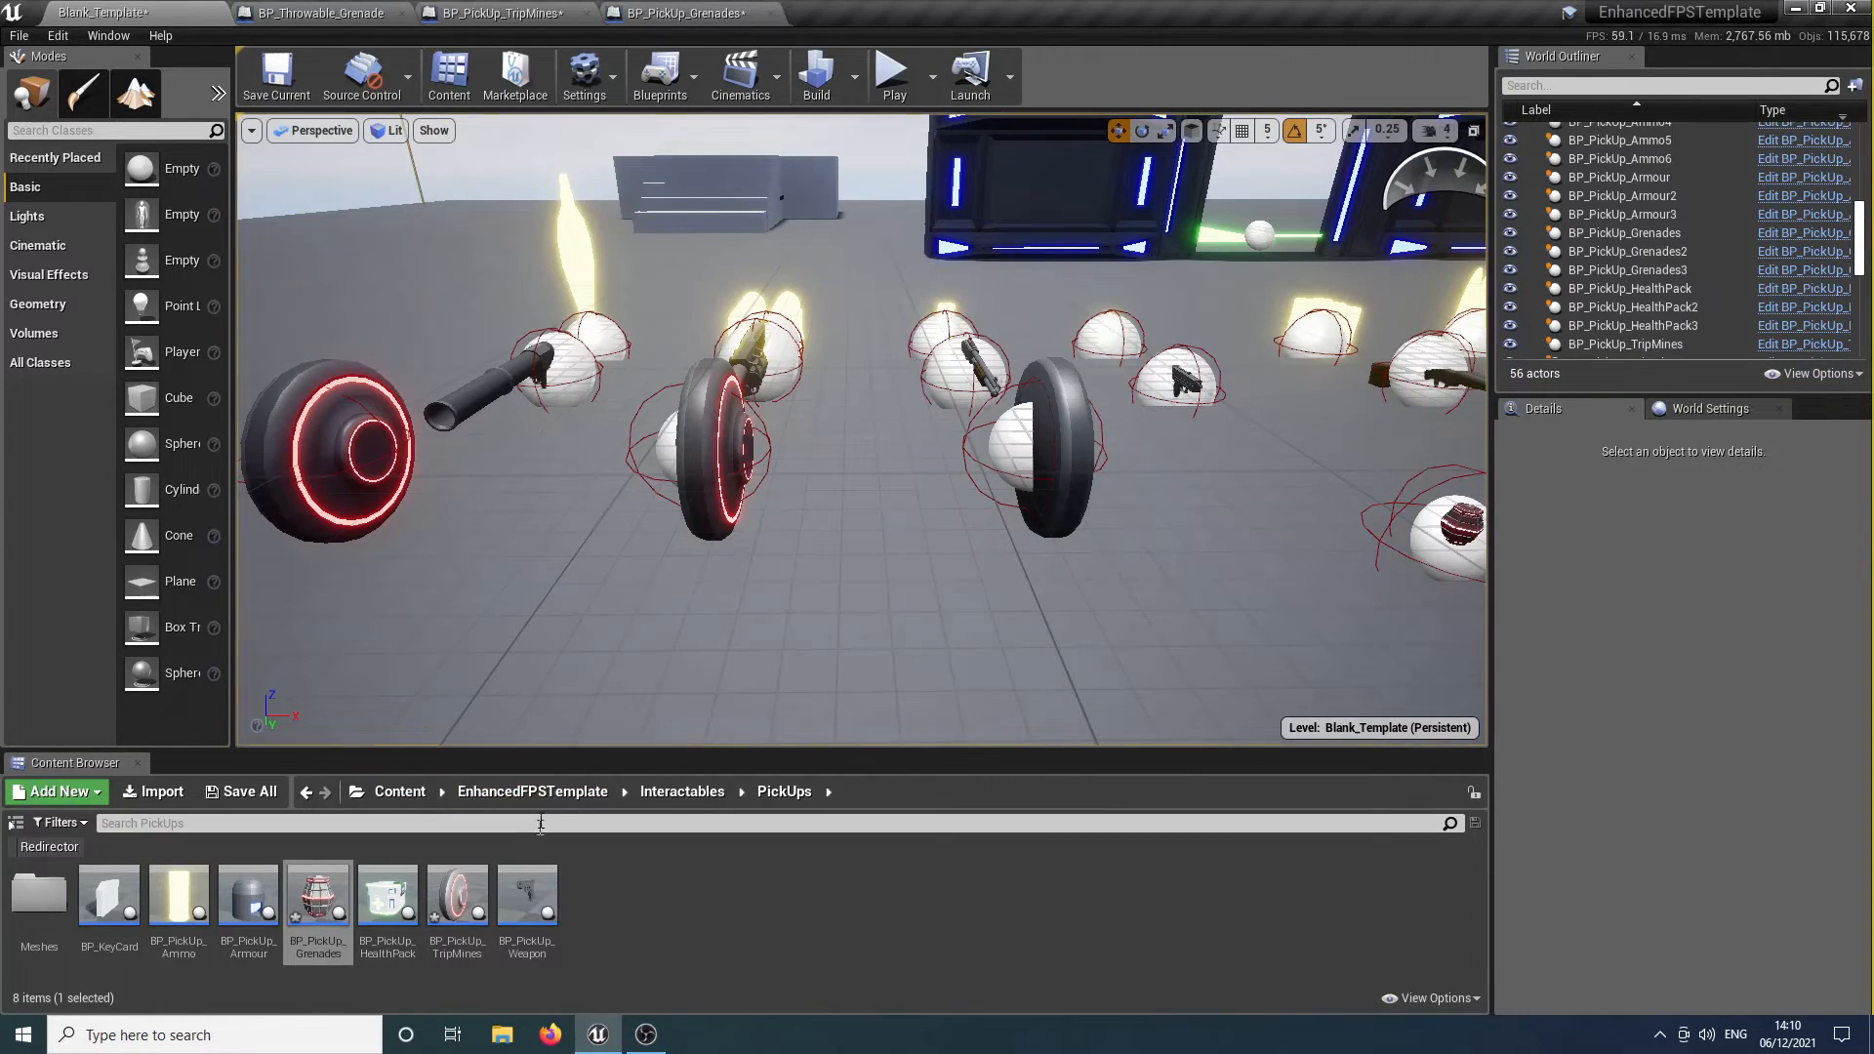
Open the Obj_Grenade static mesh from the EnhancedFPSTemplate/Weapons/Throwables/Meshes folder.
{"action": "left_click", "coordinate": [553, 791]}
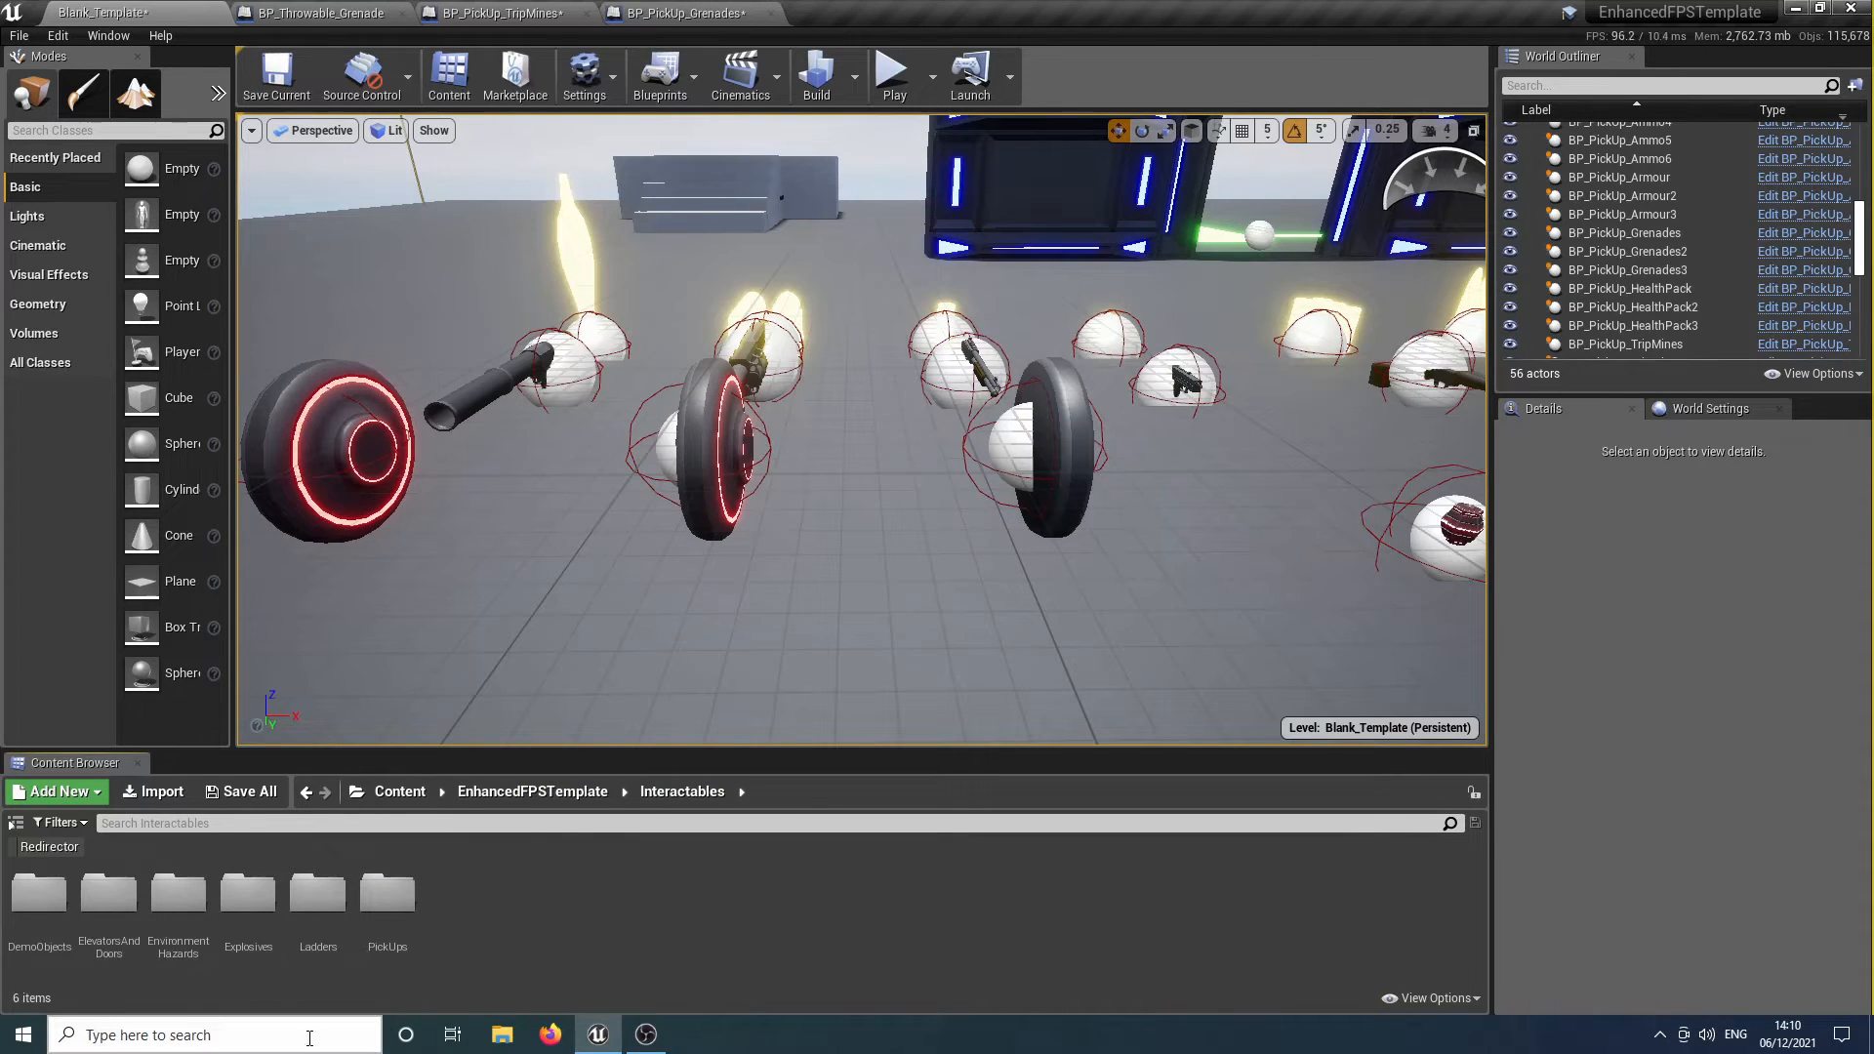
{"action": "double_click", "coordinate": [412, 920]}
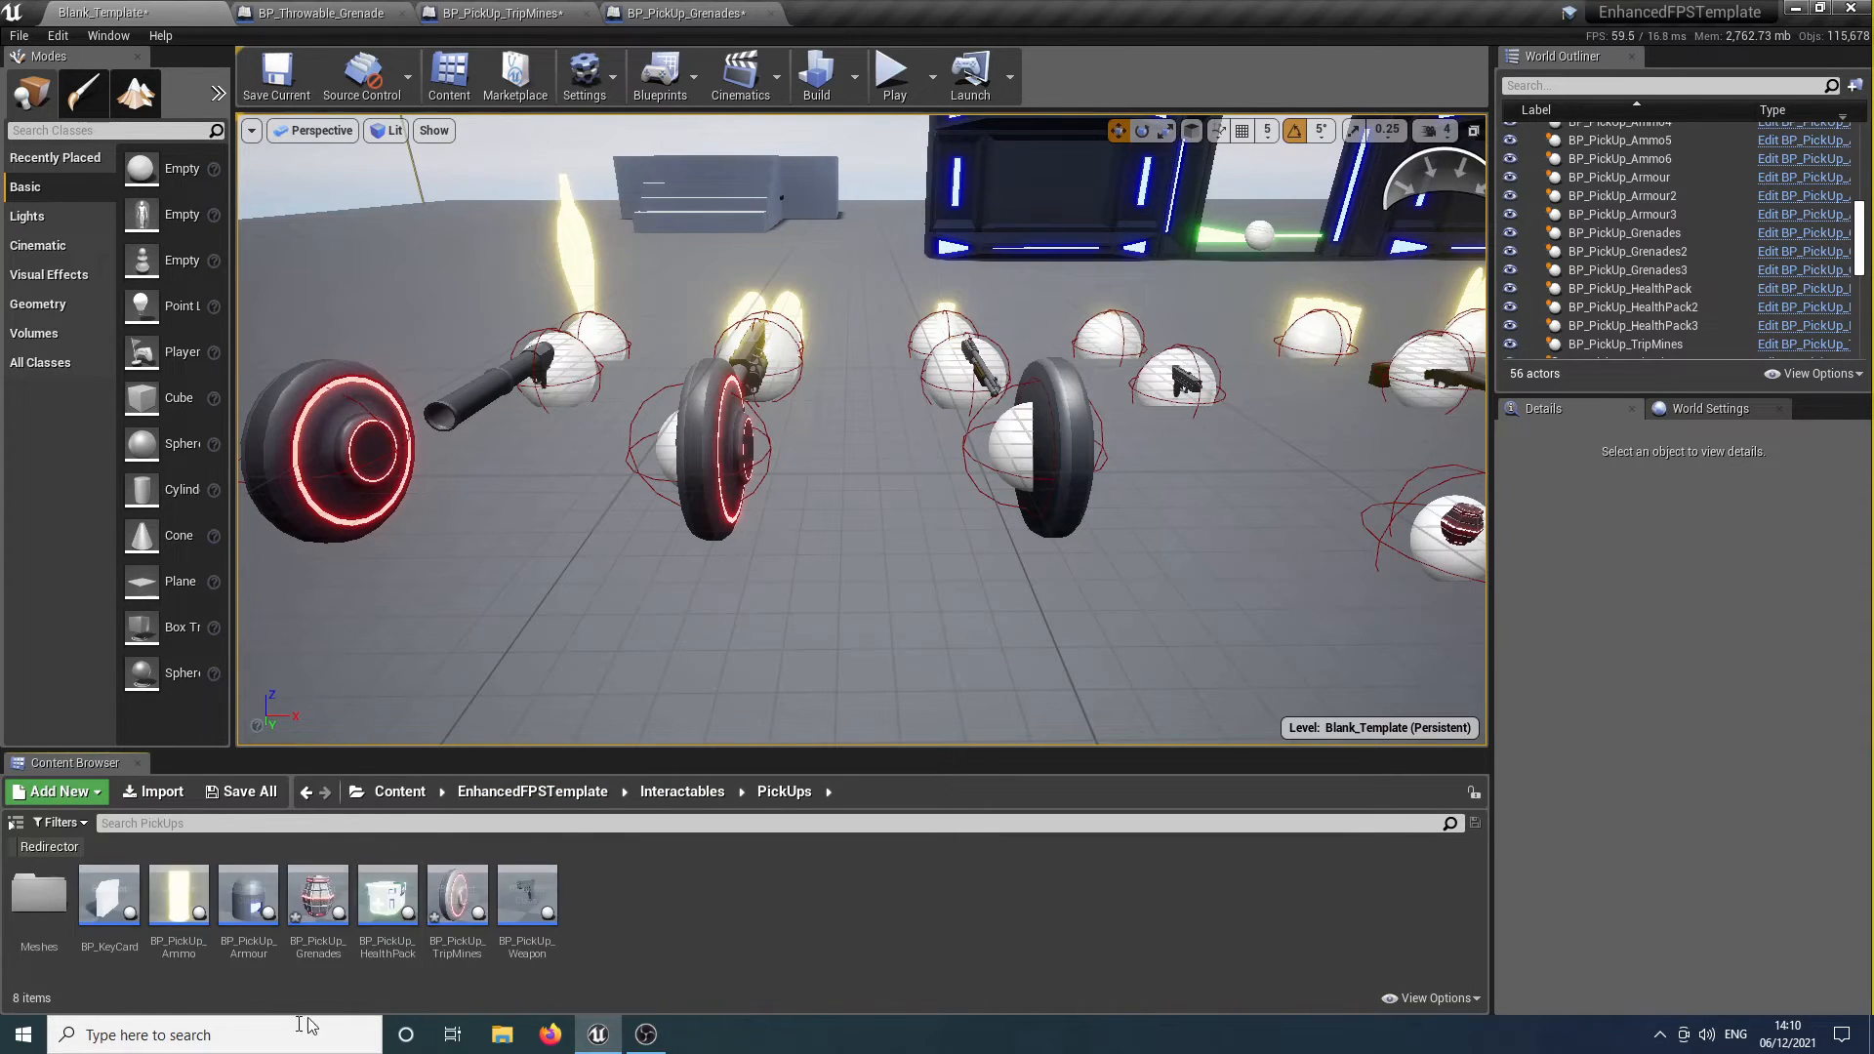
{"action": "double_click", "coordinate": [24, 896]}
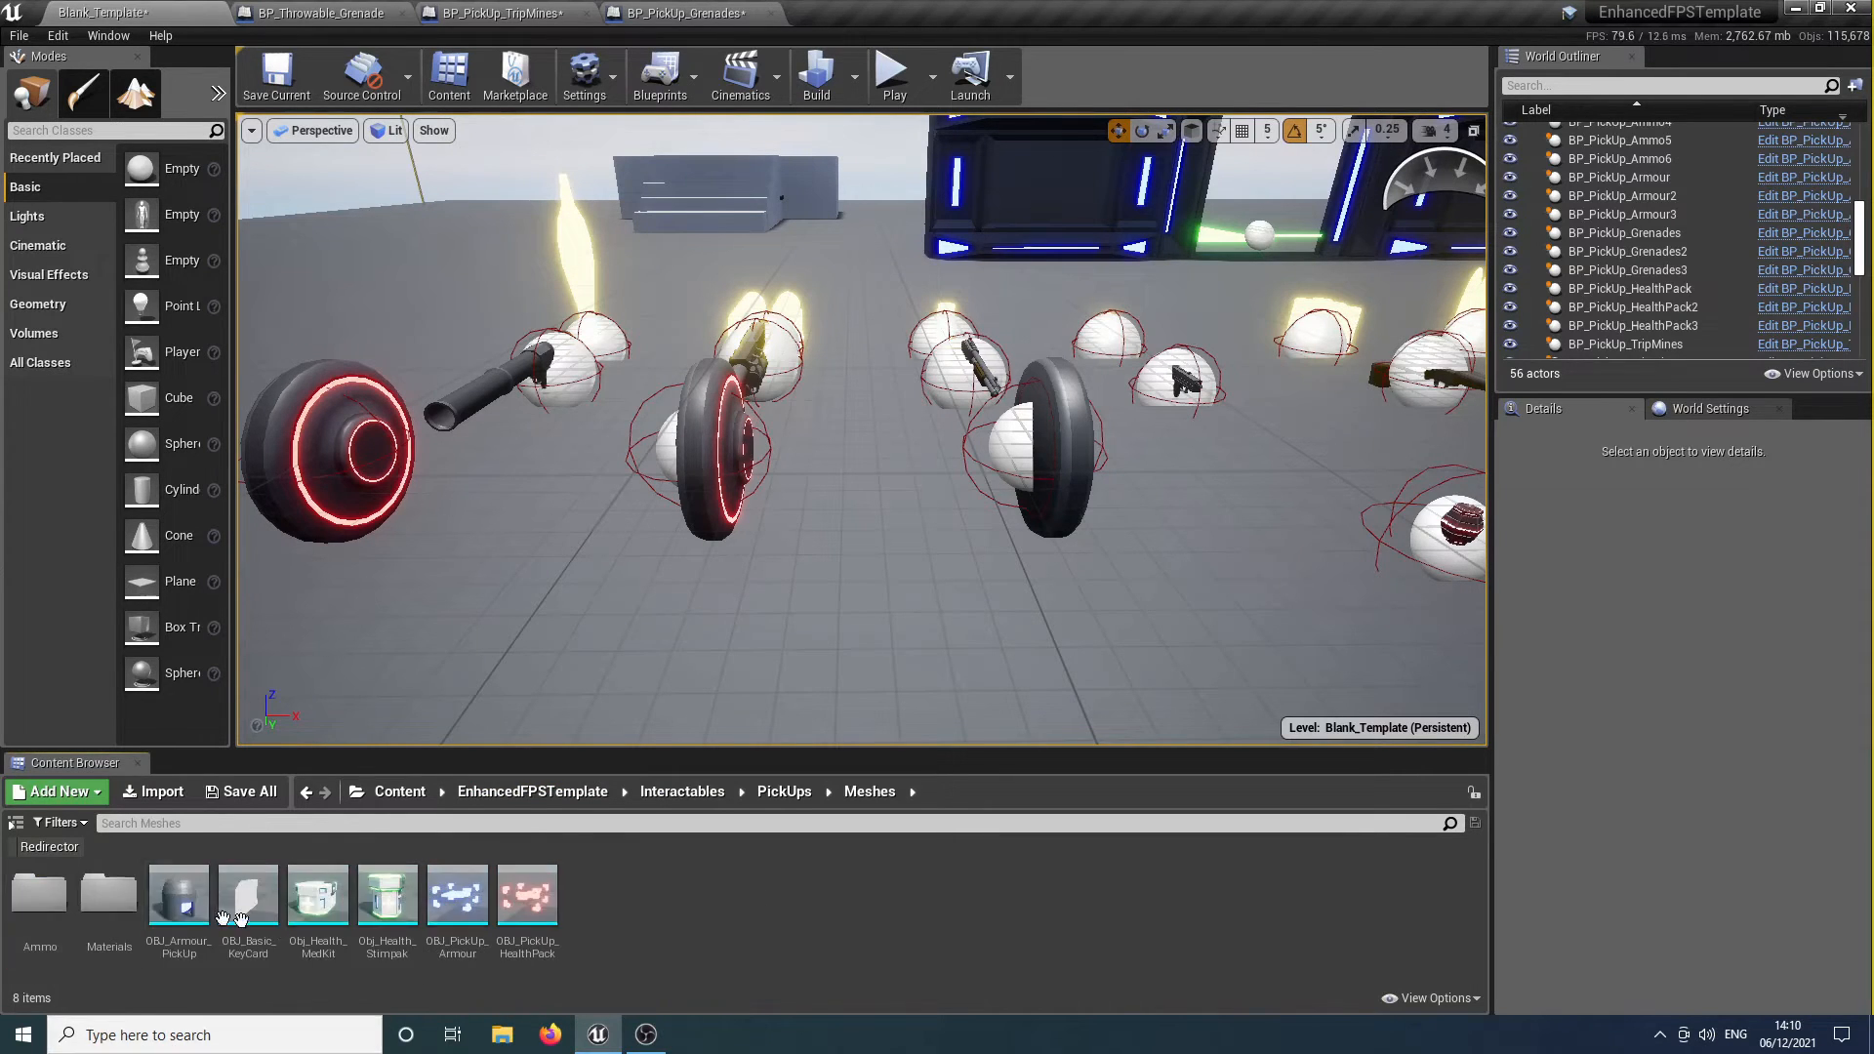
{"action": "left_click", "coordinate": [683, 790]}
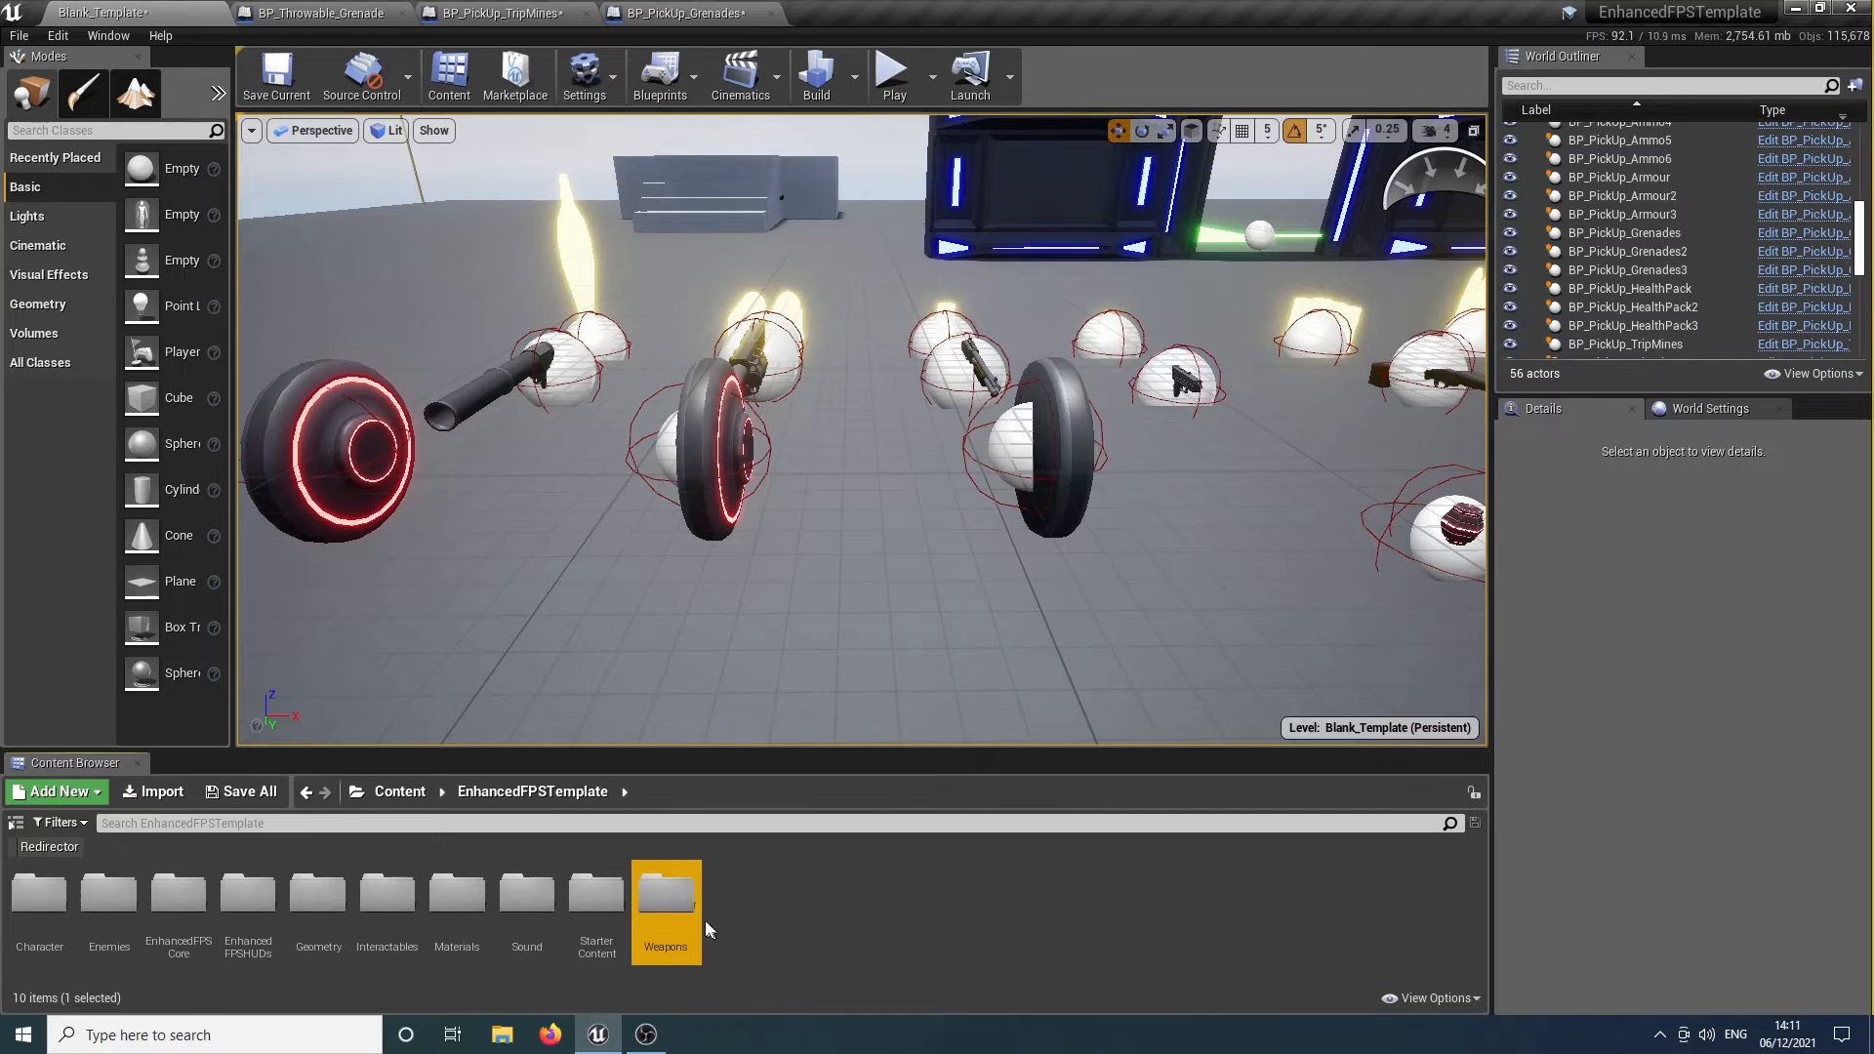
{"action": "double_click", "coordinate": [671, 918]}
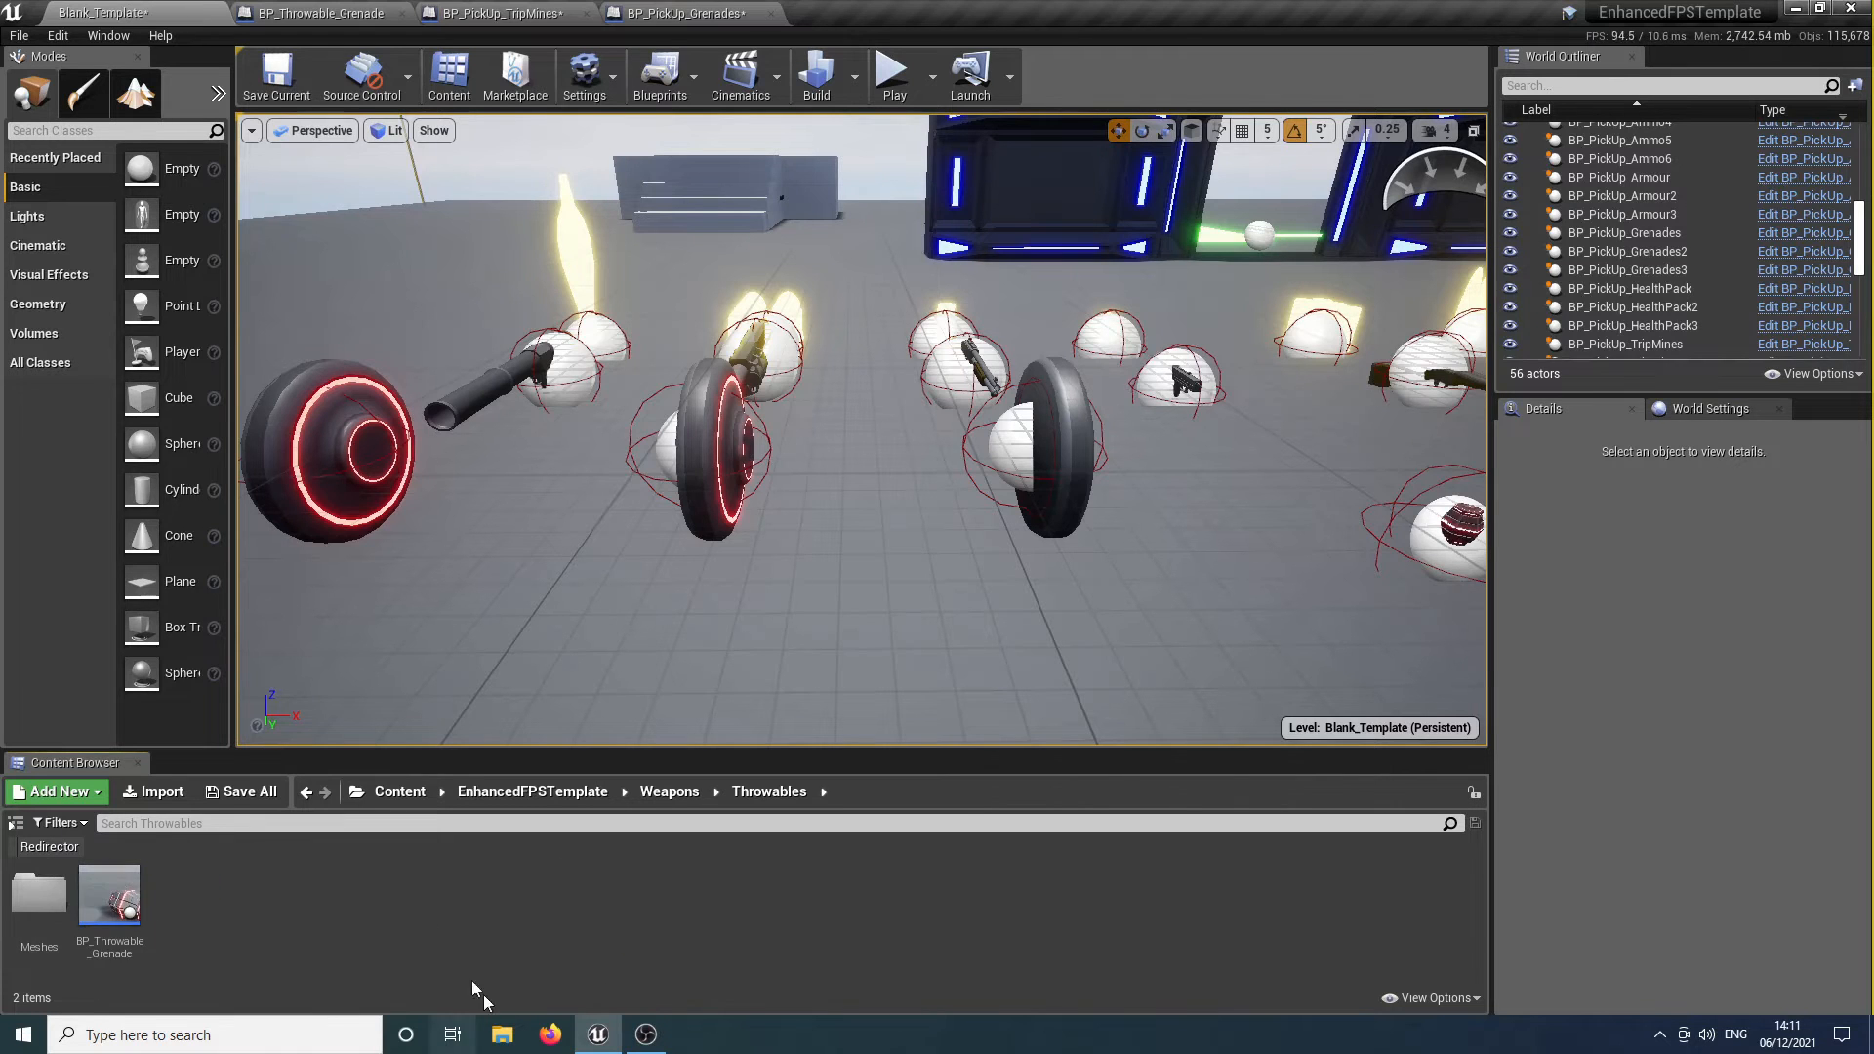
{"action": "double_click", "coordinate": [19, 894]}
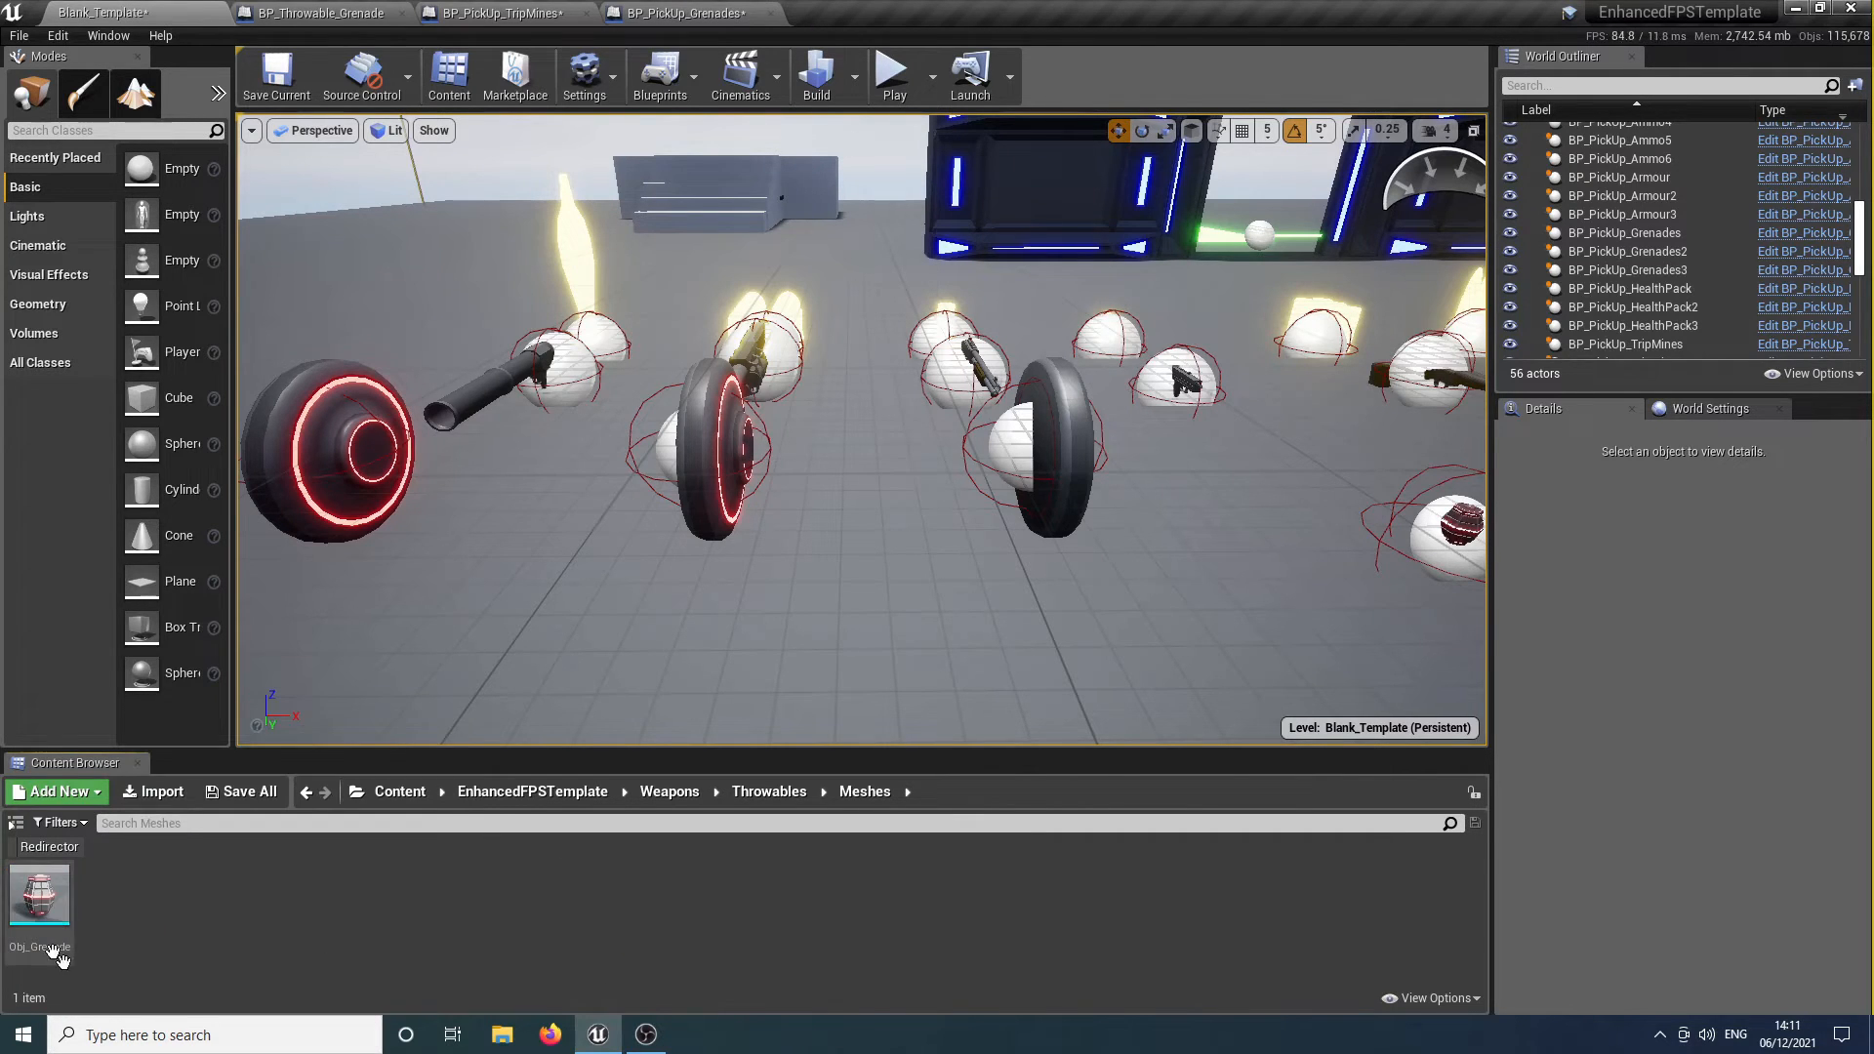
{"action": "double_click", "coordinate": [39, 922]}
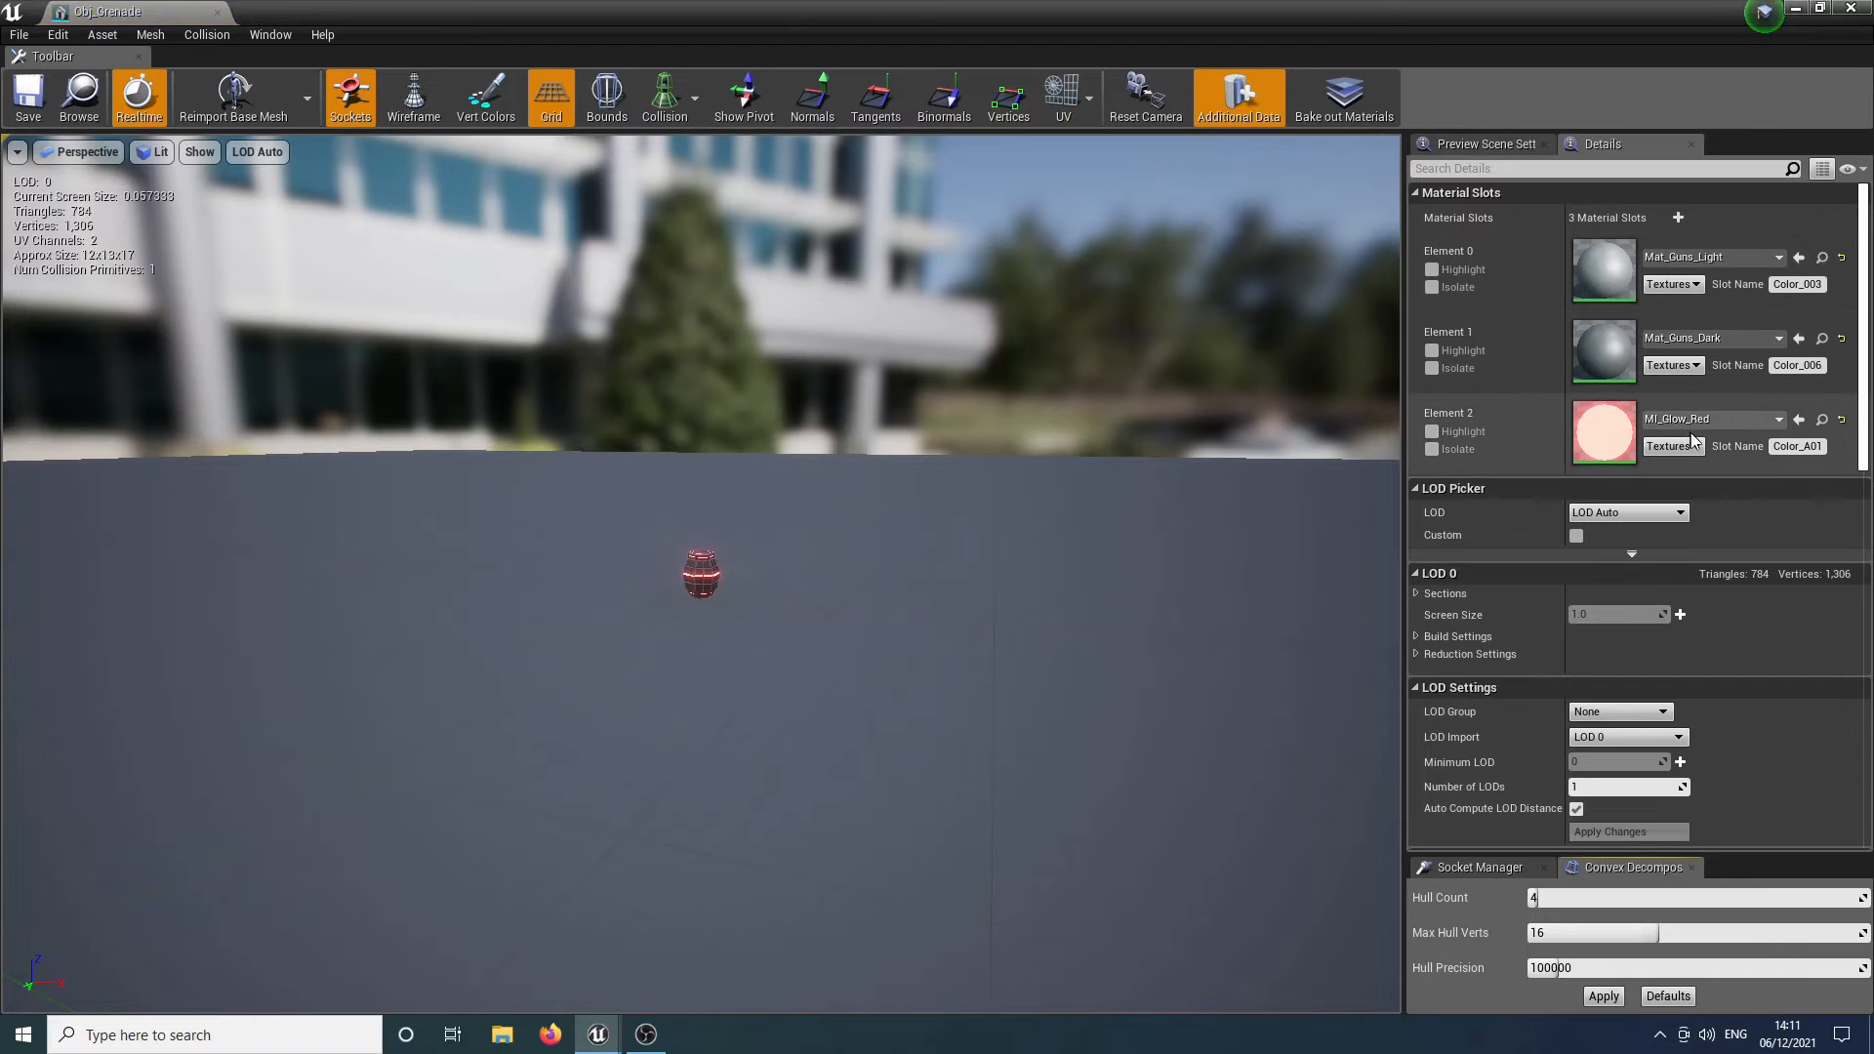
Set the grenade mesh's Element 2 material to MI_Glow_Blue, then save and close the mesh.
{"action": "left_click", "coordinate": [1694, 429]}
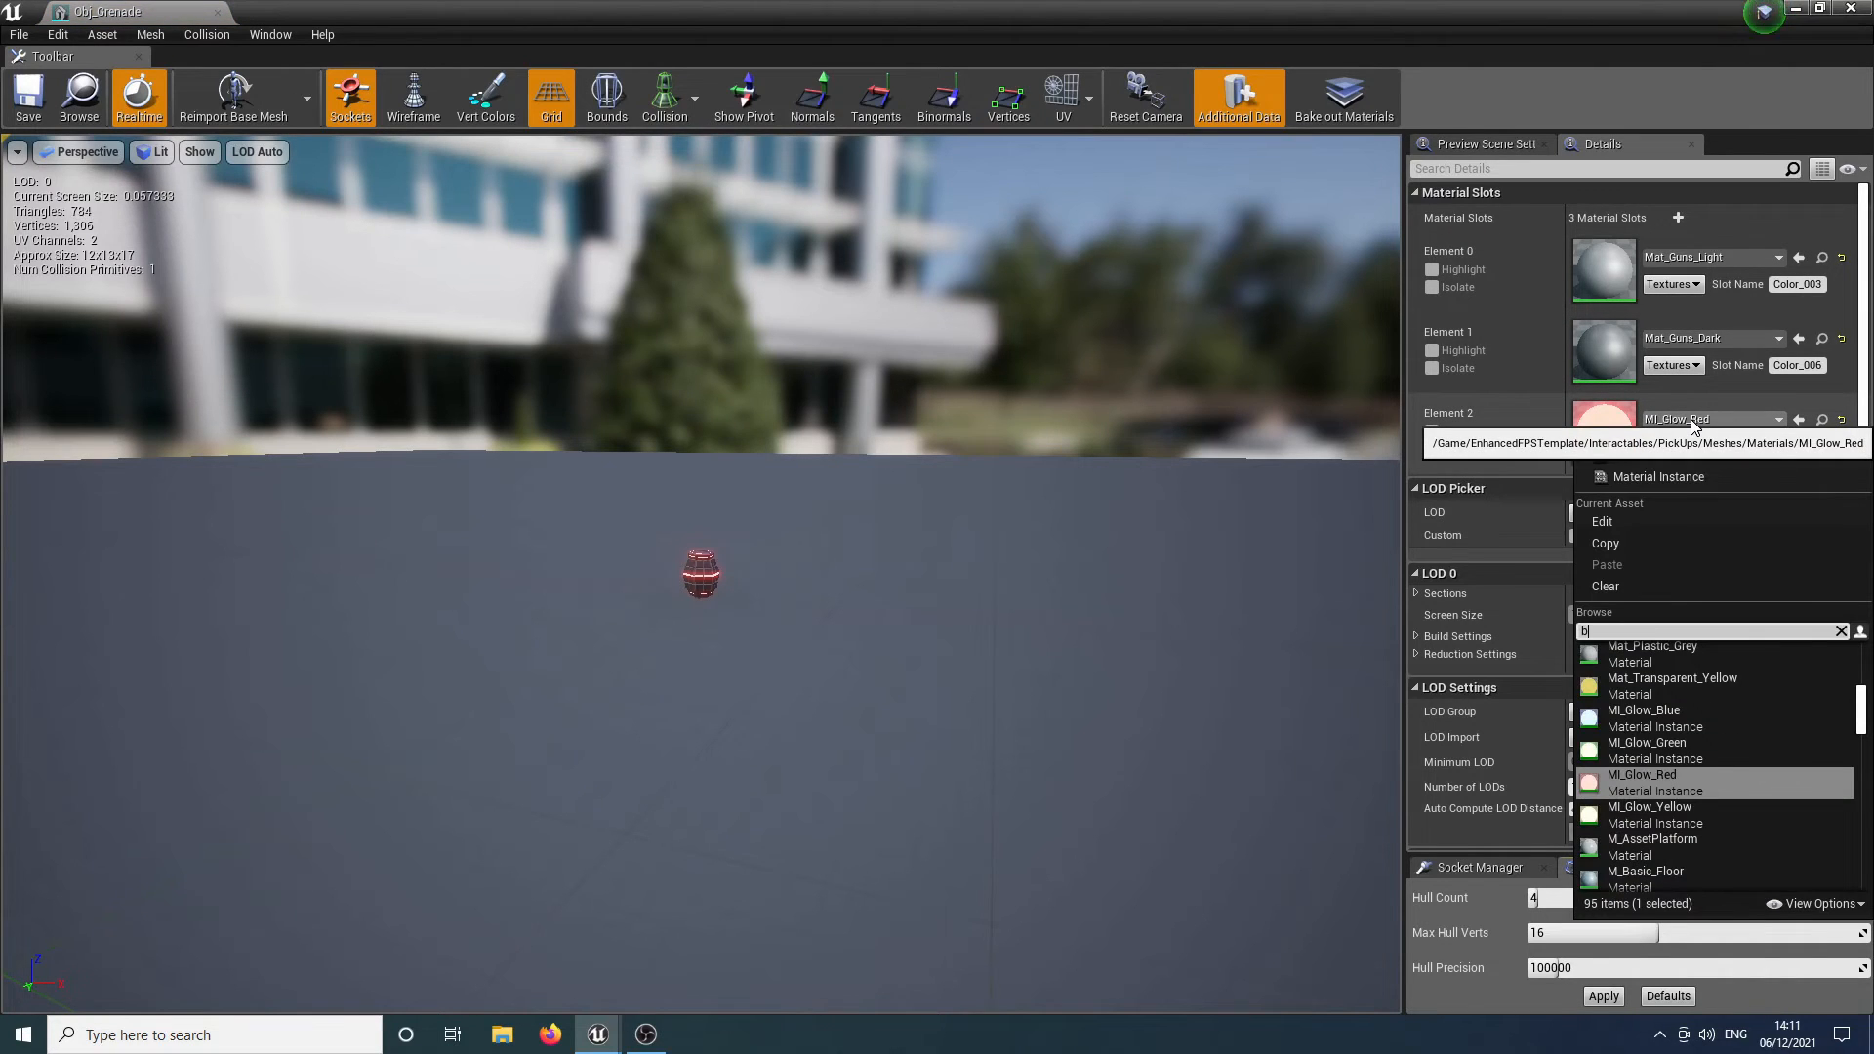
{"action": "key", "text": "Return"}
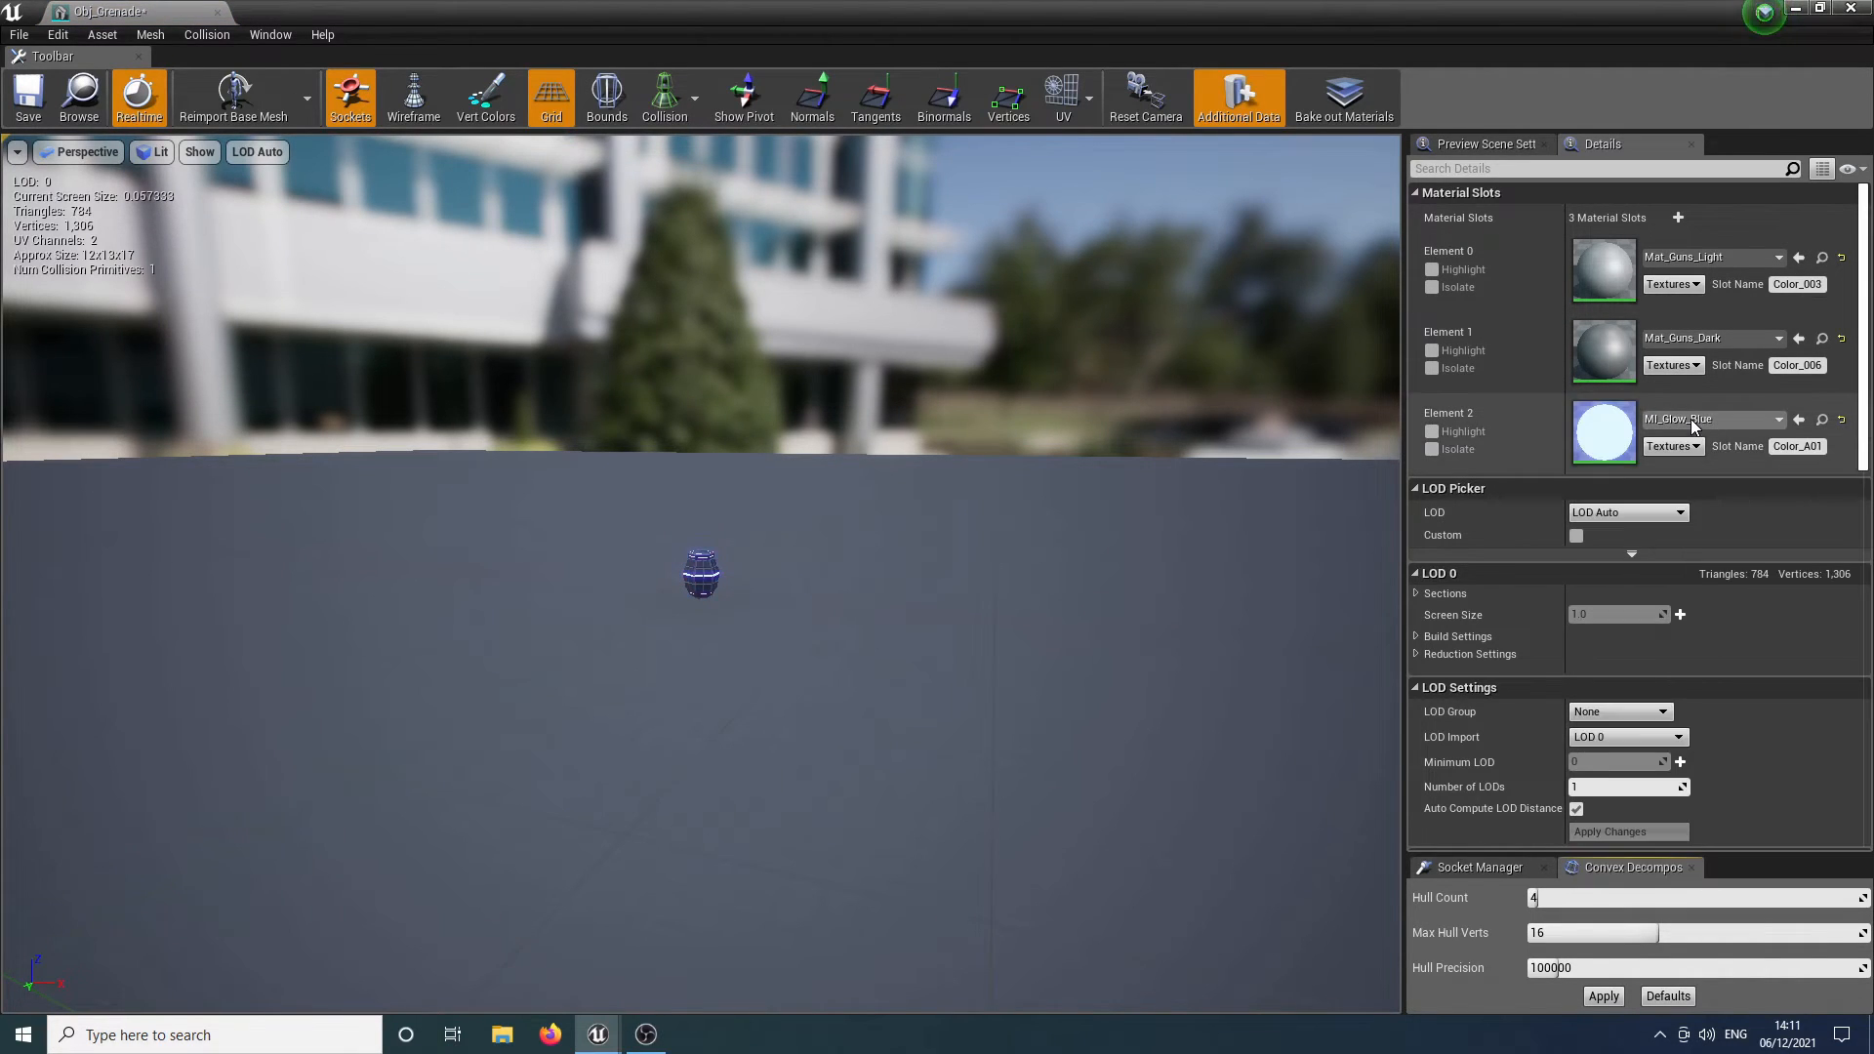
{"action": "right_click_drag", "start_coordinate": [976, 488], "coordinate": [968, 472]}
{"action": "key", "text": "w"}
{"action": "key", "text": "f"}
{"action": "left_click", "coordinate": [28, 93]}
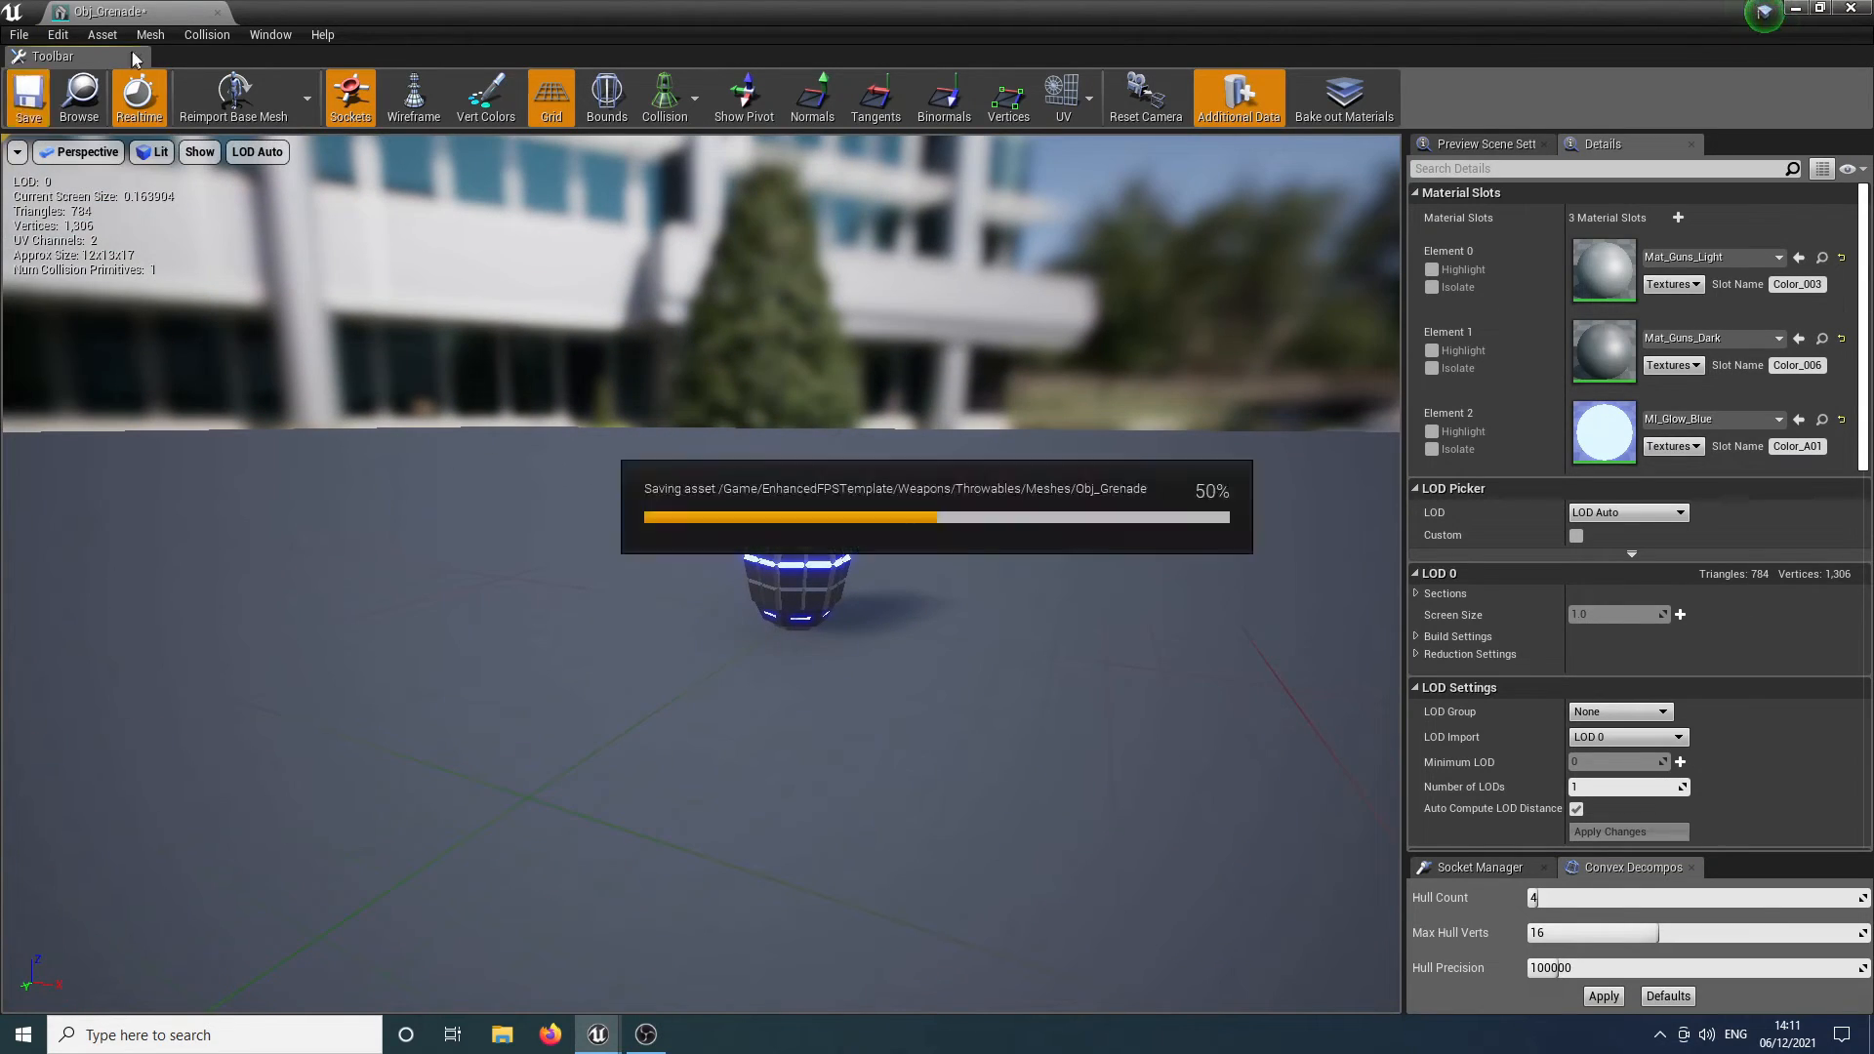
{"action": "left_click", "coordinate": [217, 12]}
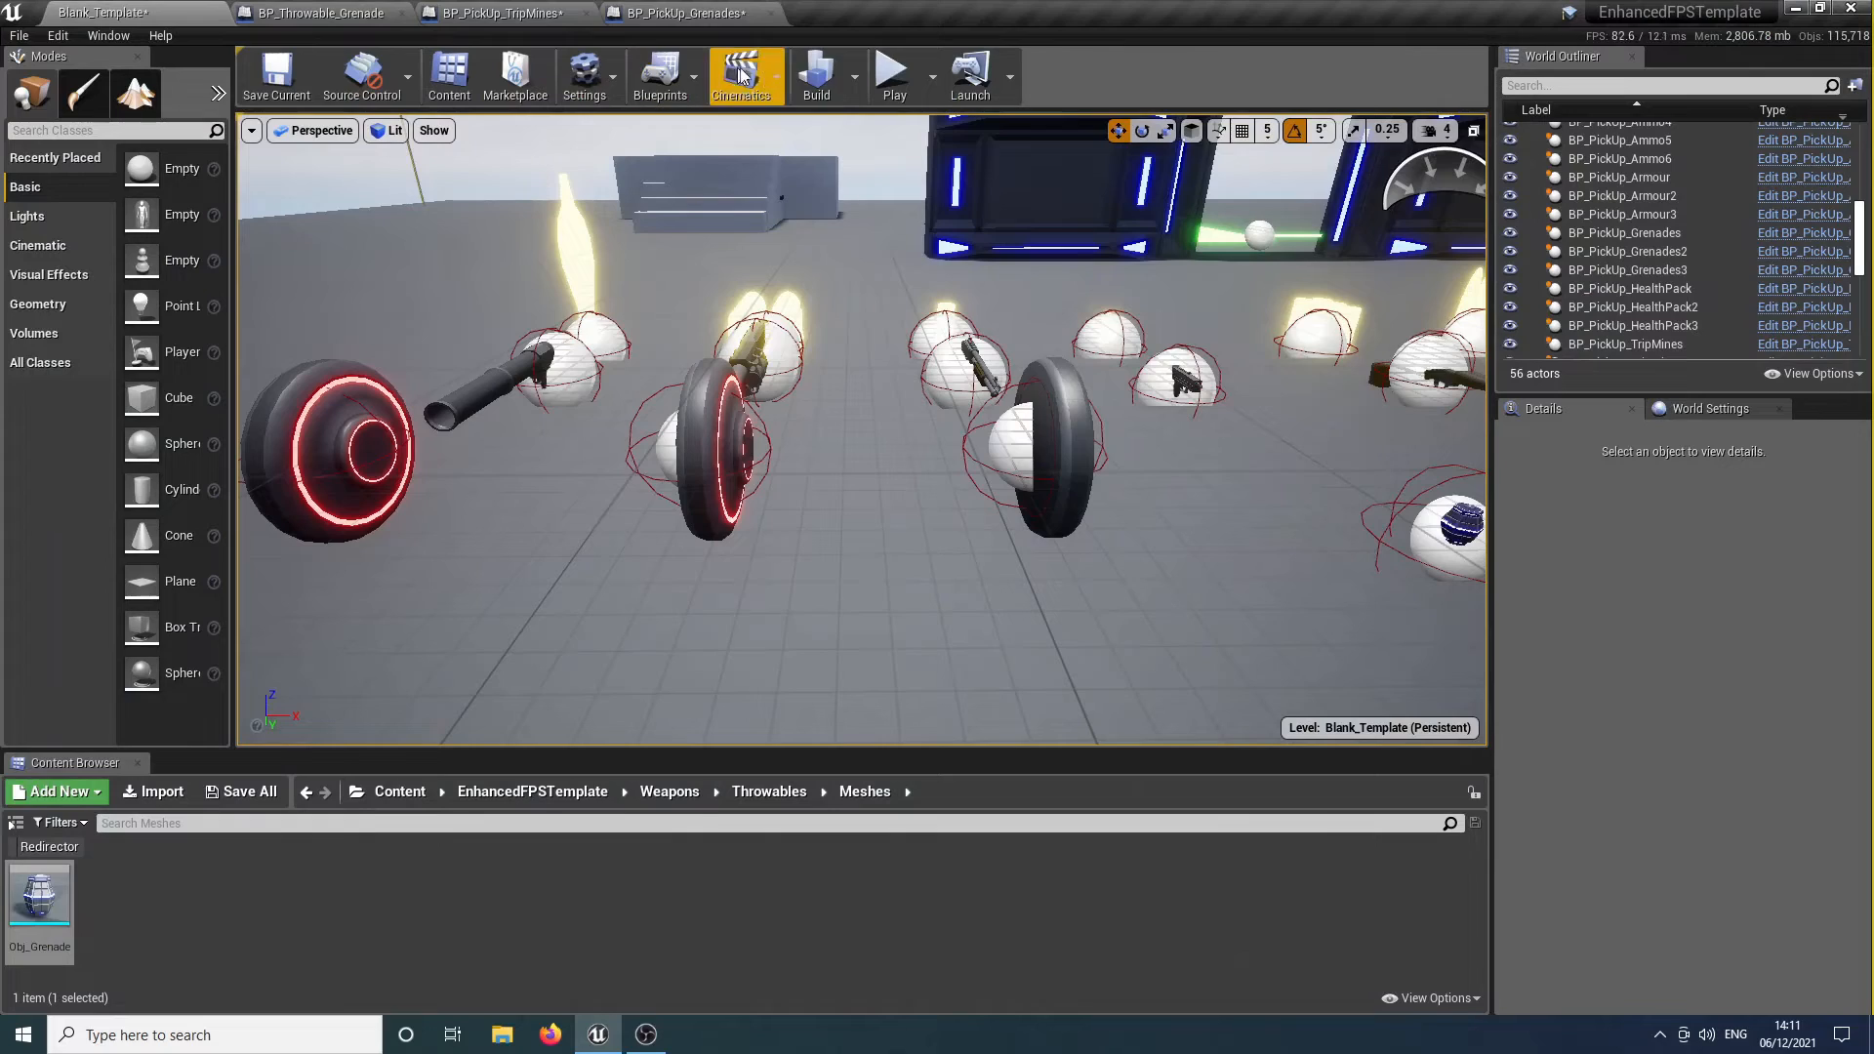
Play the level and collect all three grenade pickups and all three trip mine pickups.
{"action": "left_click", "coordinate": [780, 249]}
{"action": "key", "text": "w"}
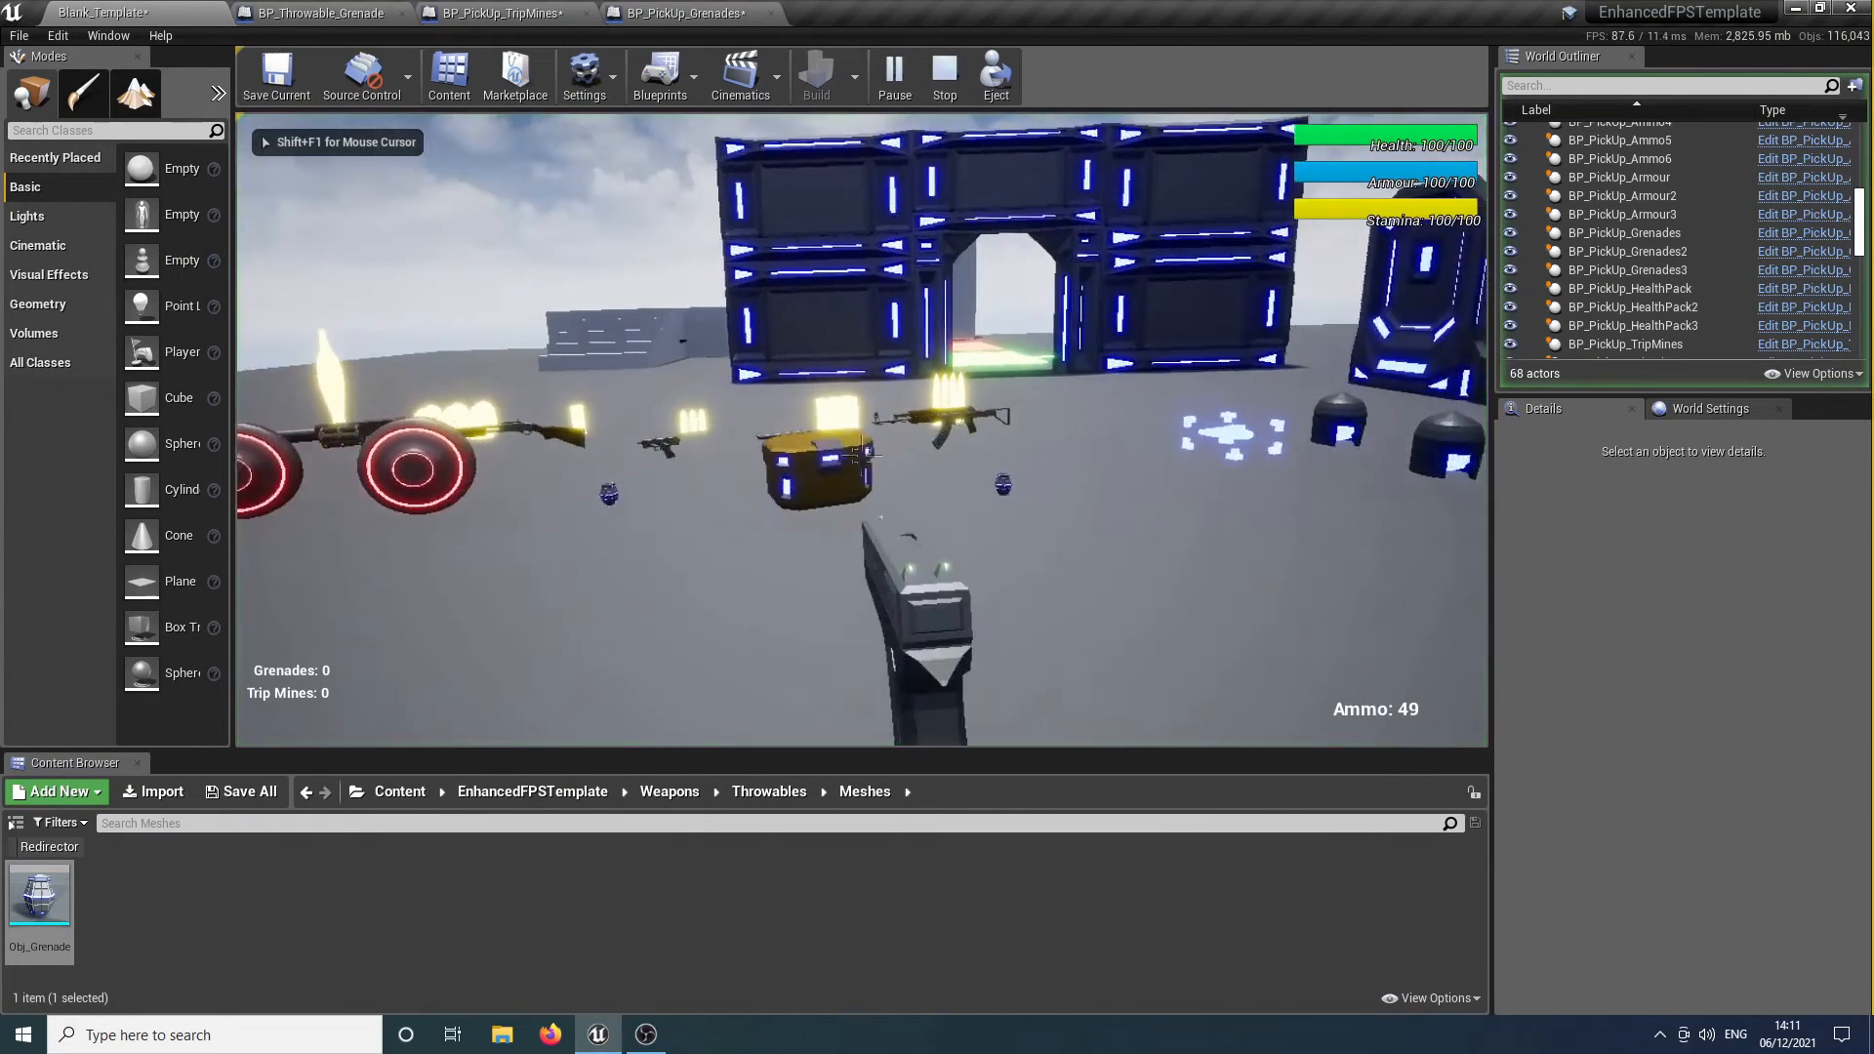
{"action": "key", "text": "w"}
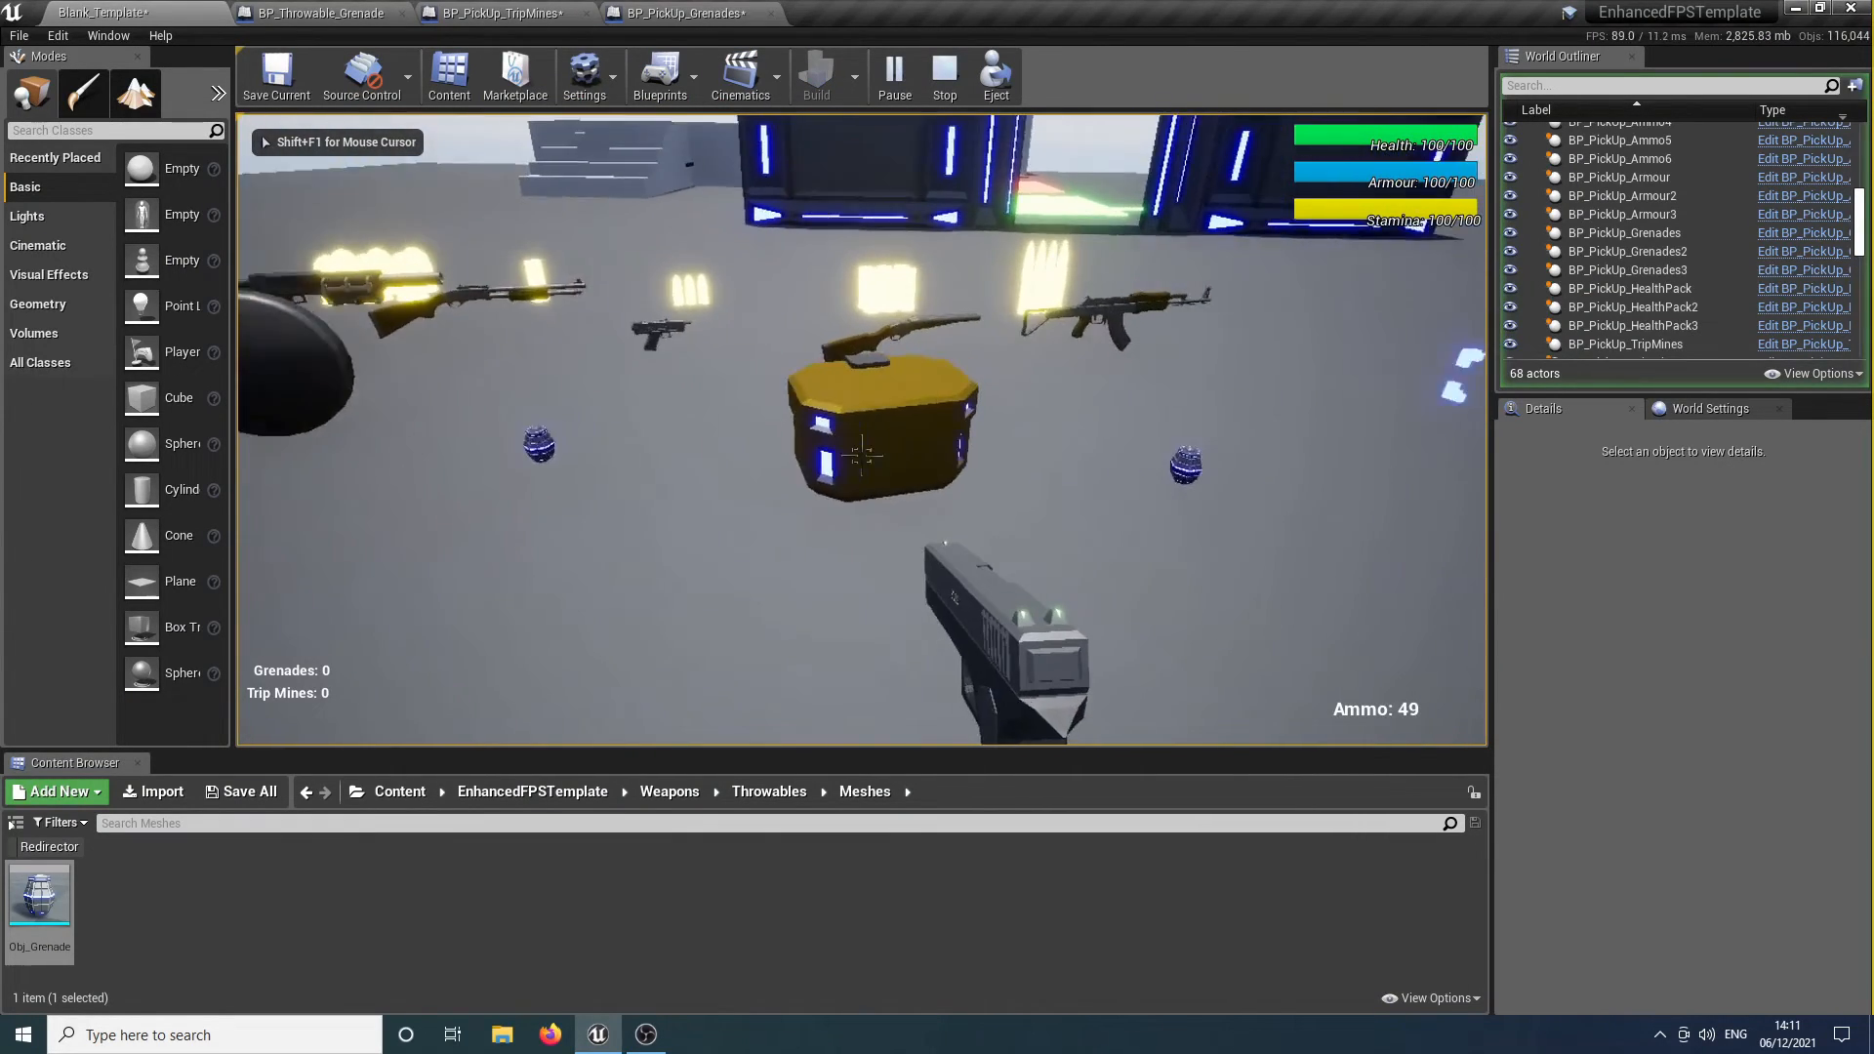
{"action": "key", "text": "w"}
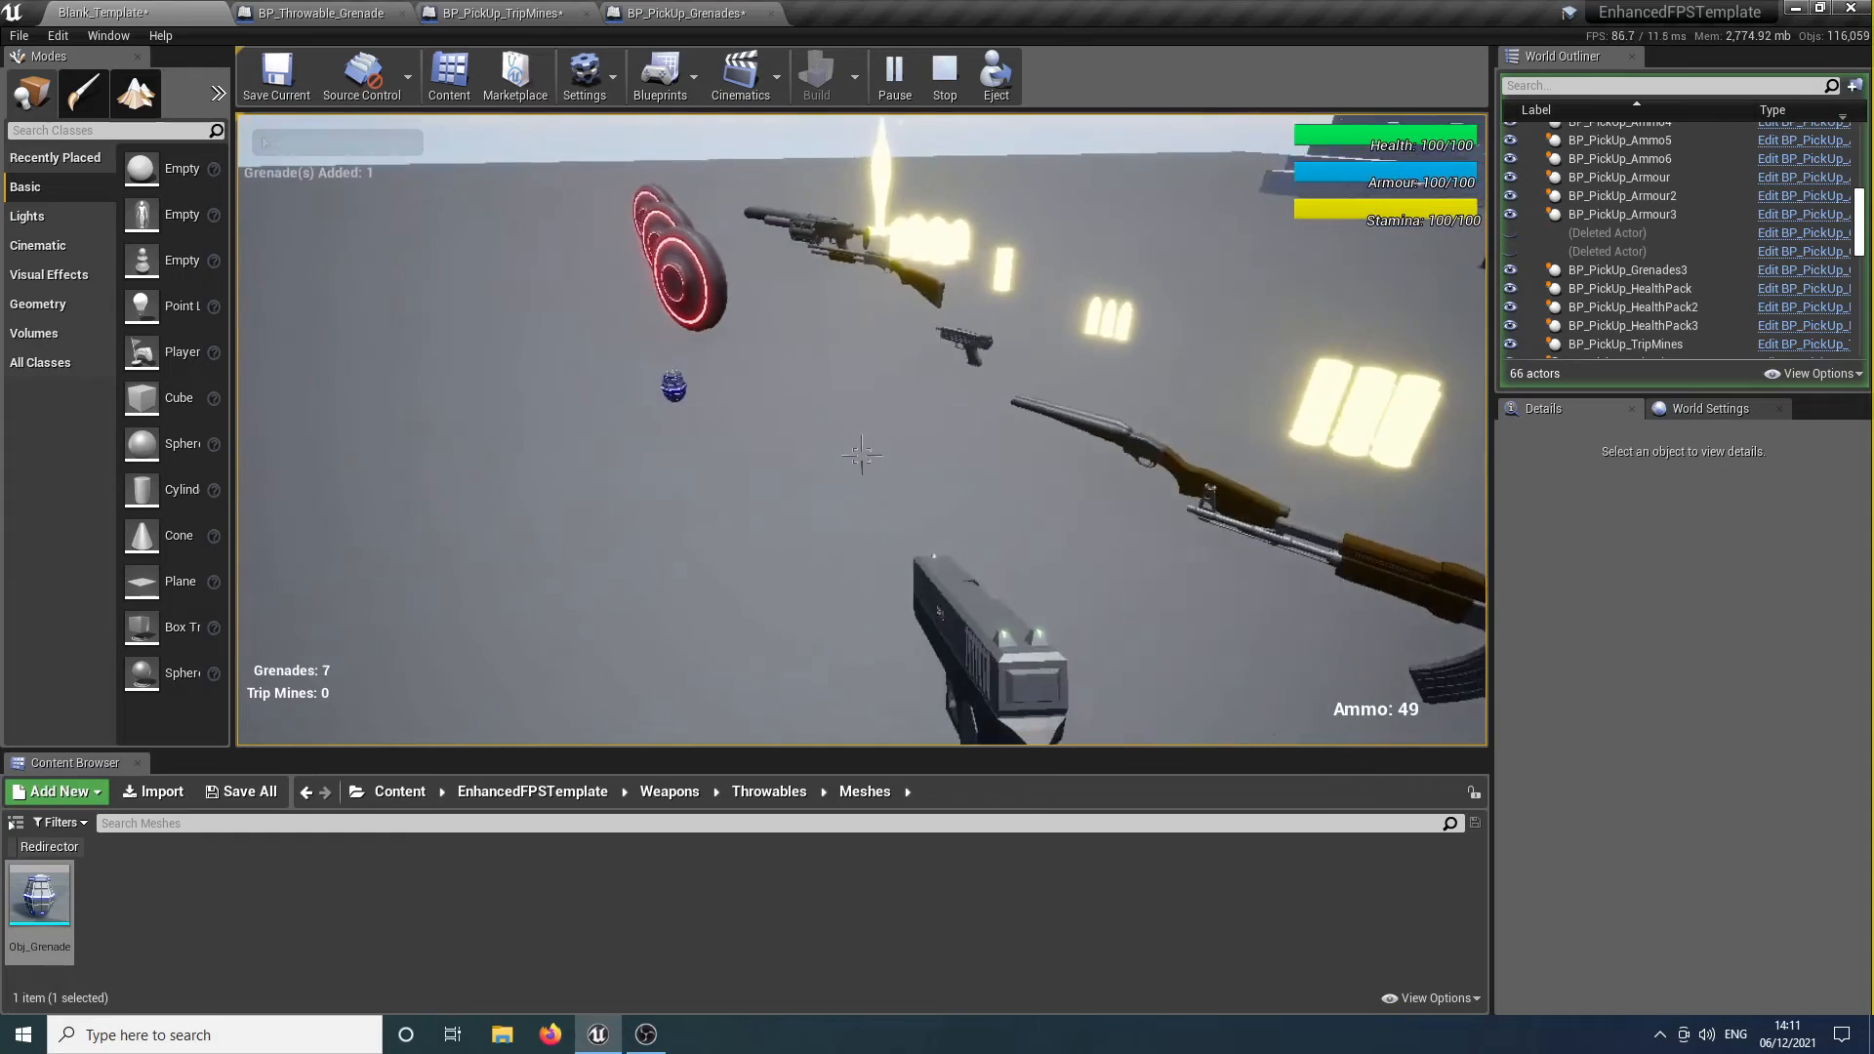
{"action": "key", "text": "w"}
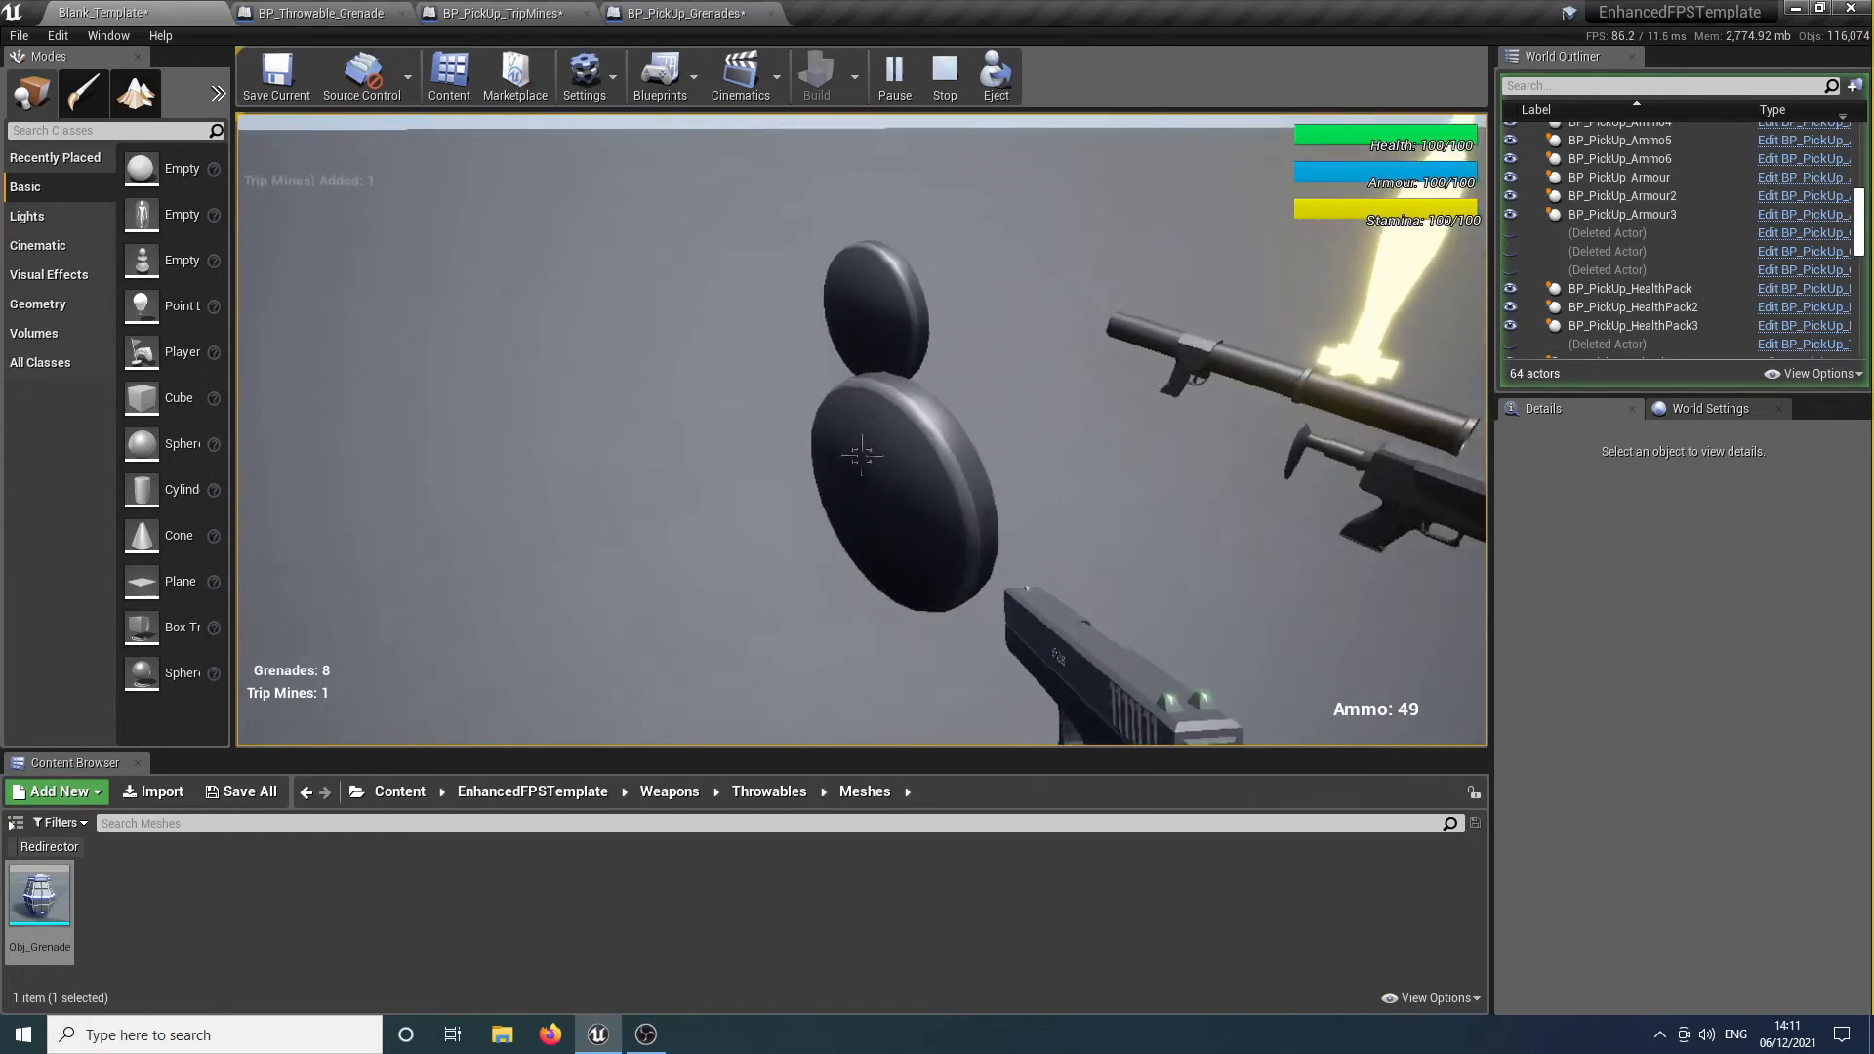
{"action": "key", "text": "w"}
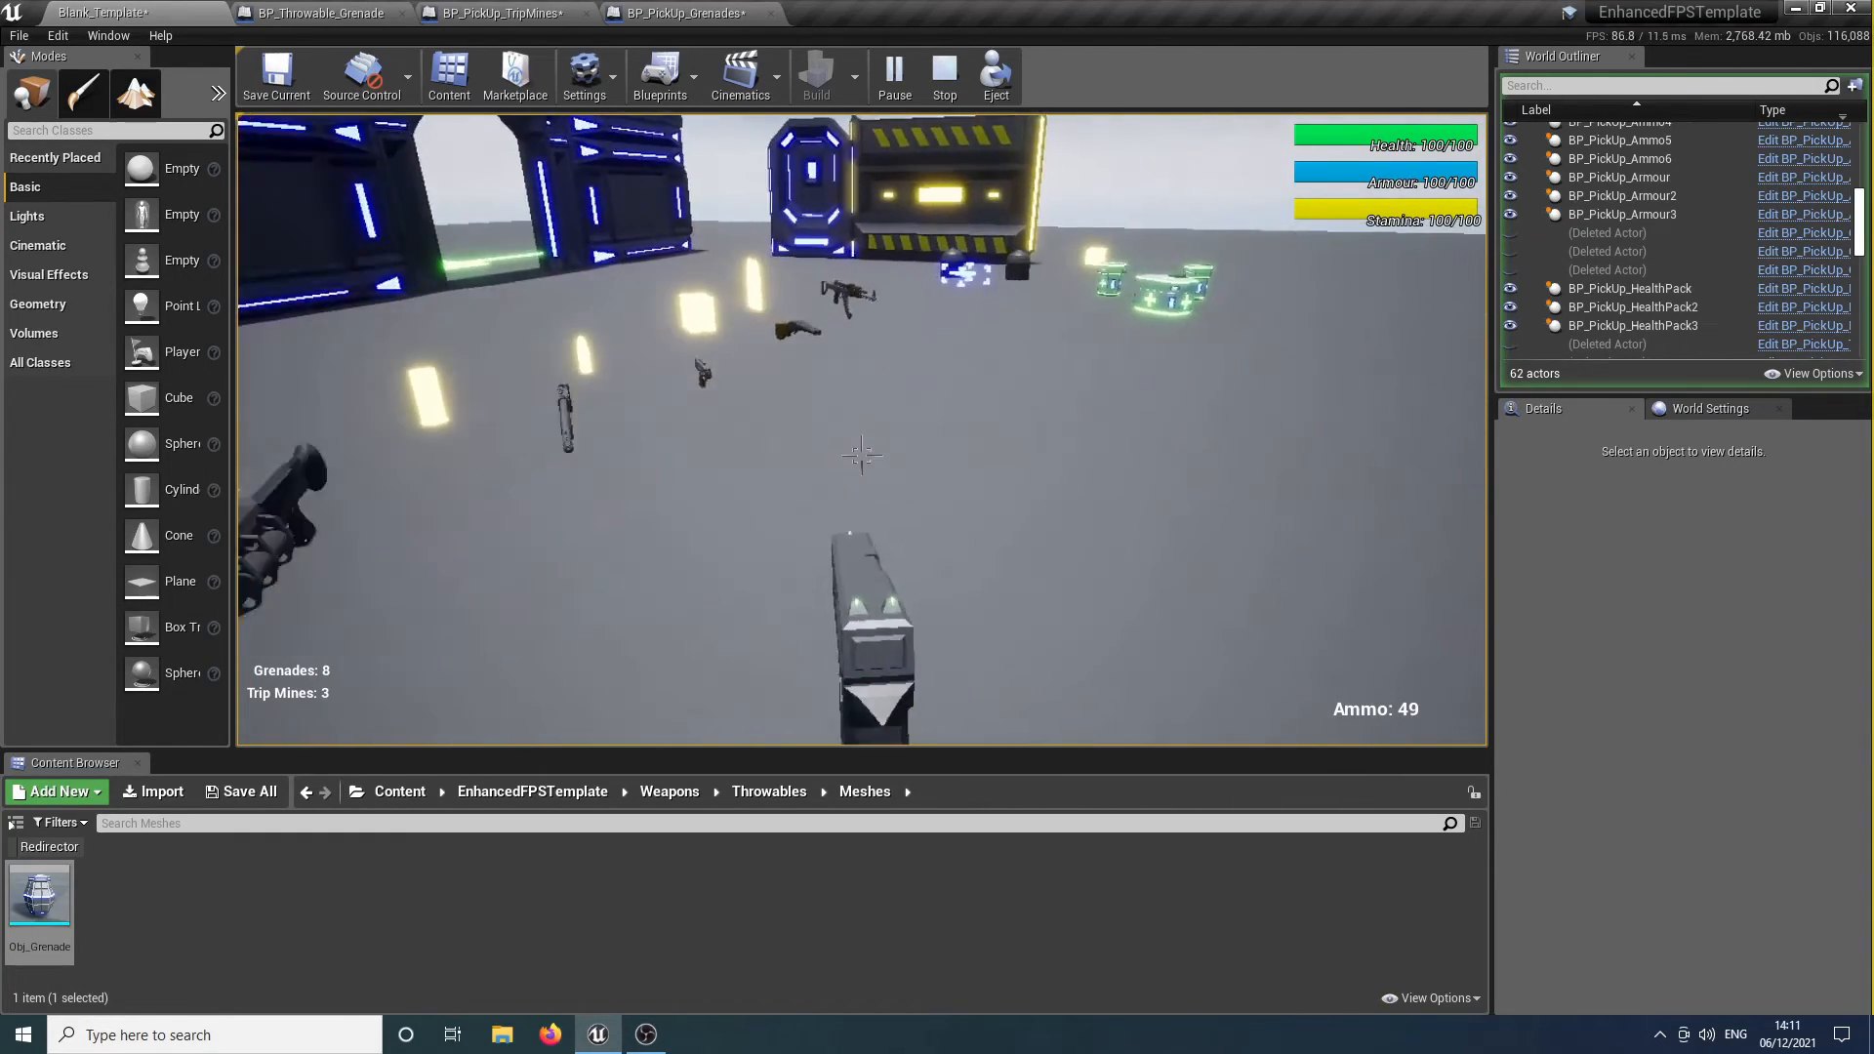
Place the three collected trip mines on the floor and throw two grenades to test them.
{"action": "key", "text": "g"}
{"action": "key", "text": "s"}
{"action": "key", "text": "t"}
{"action": "key", "text": "t"}
{"action": "key", "text": "t"}
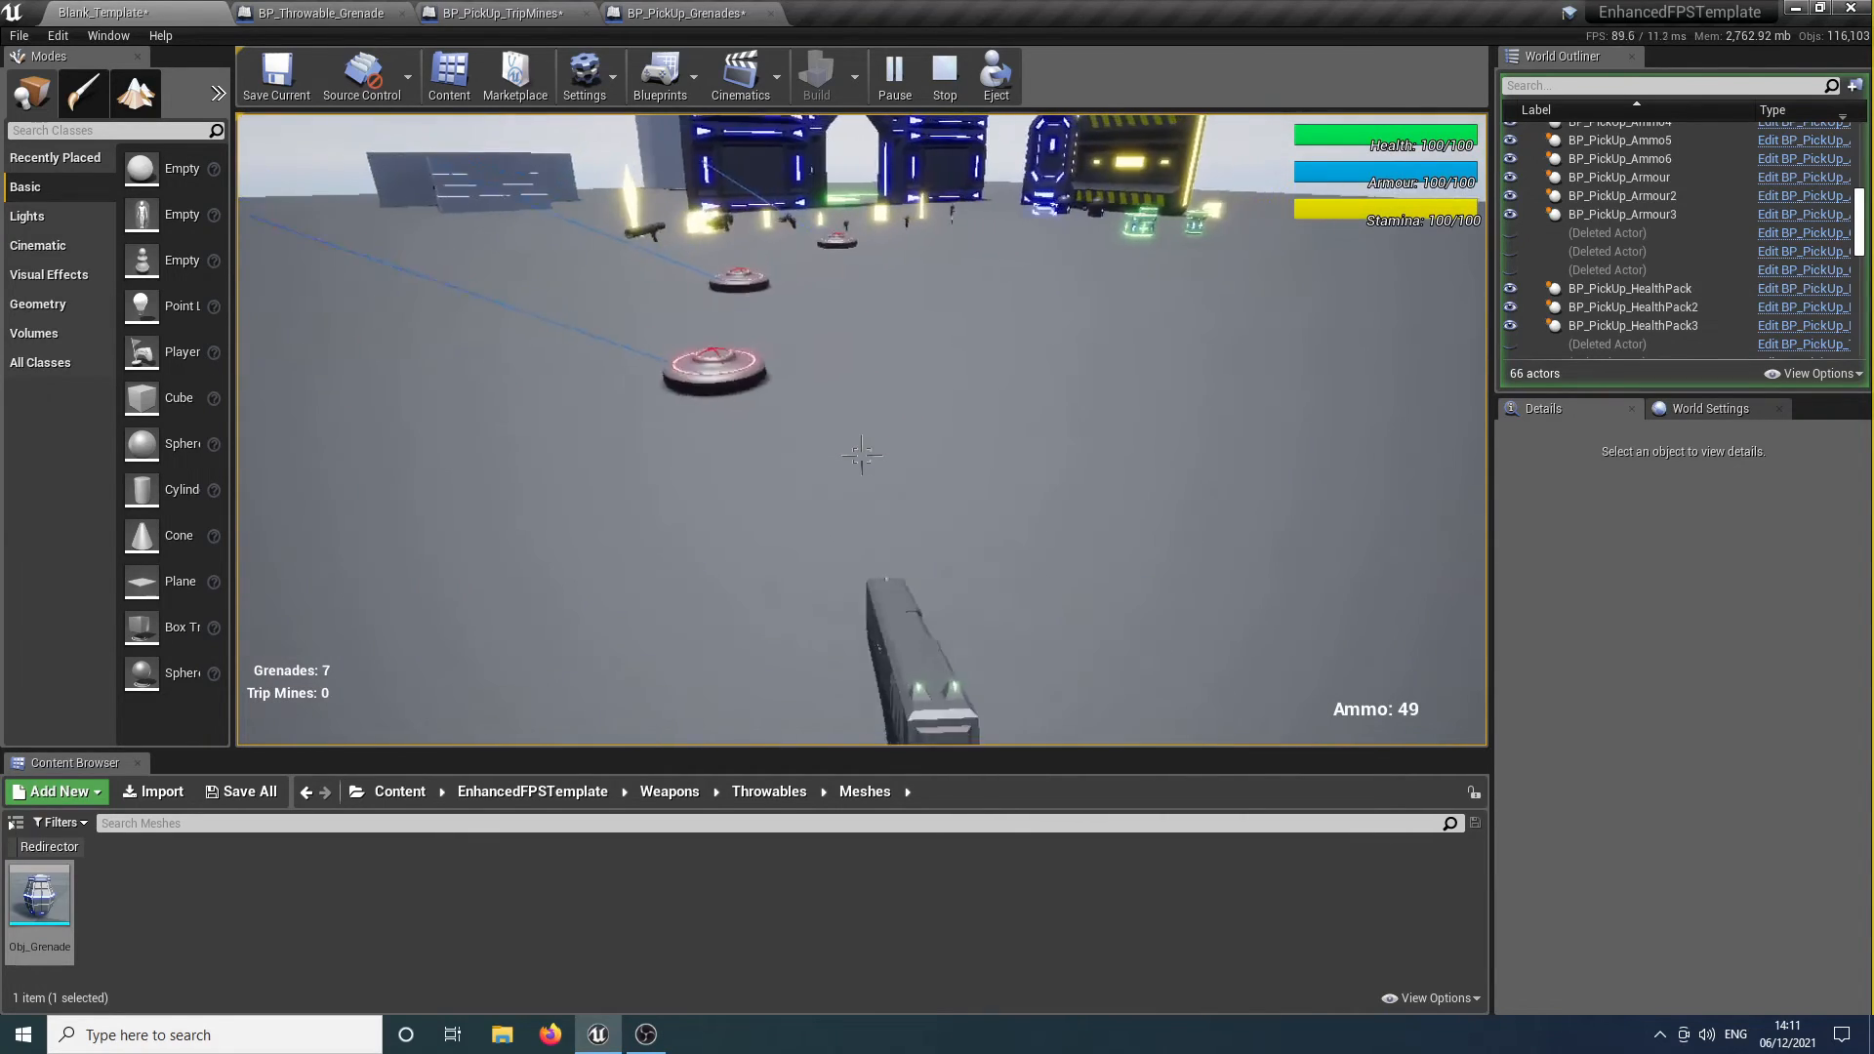
{"action": "key", "text": "s"}
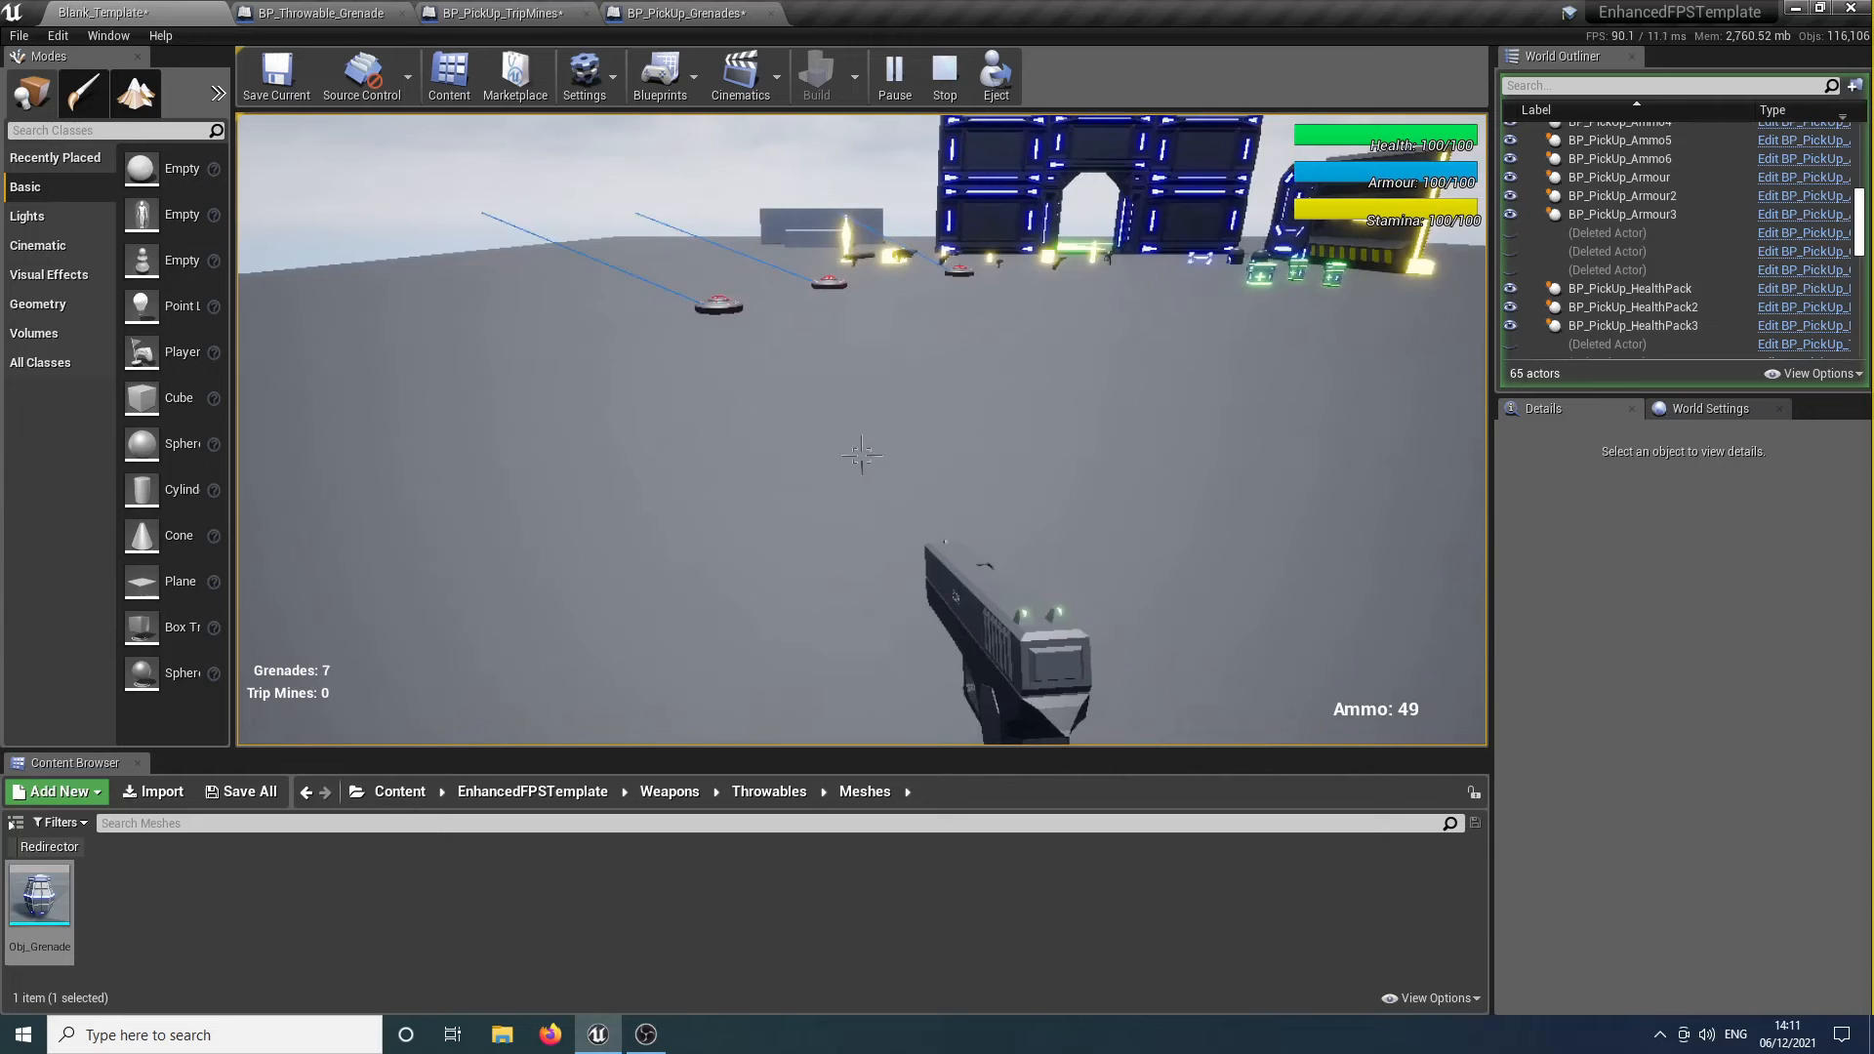
{"action": "key", "text": "g"}
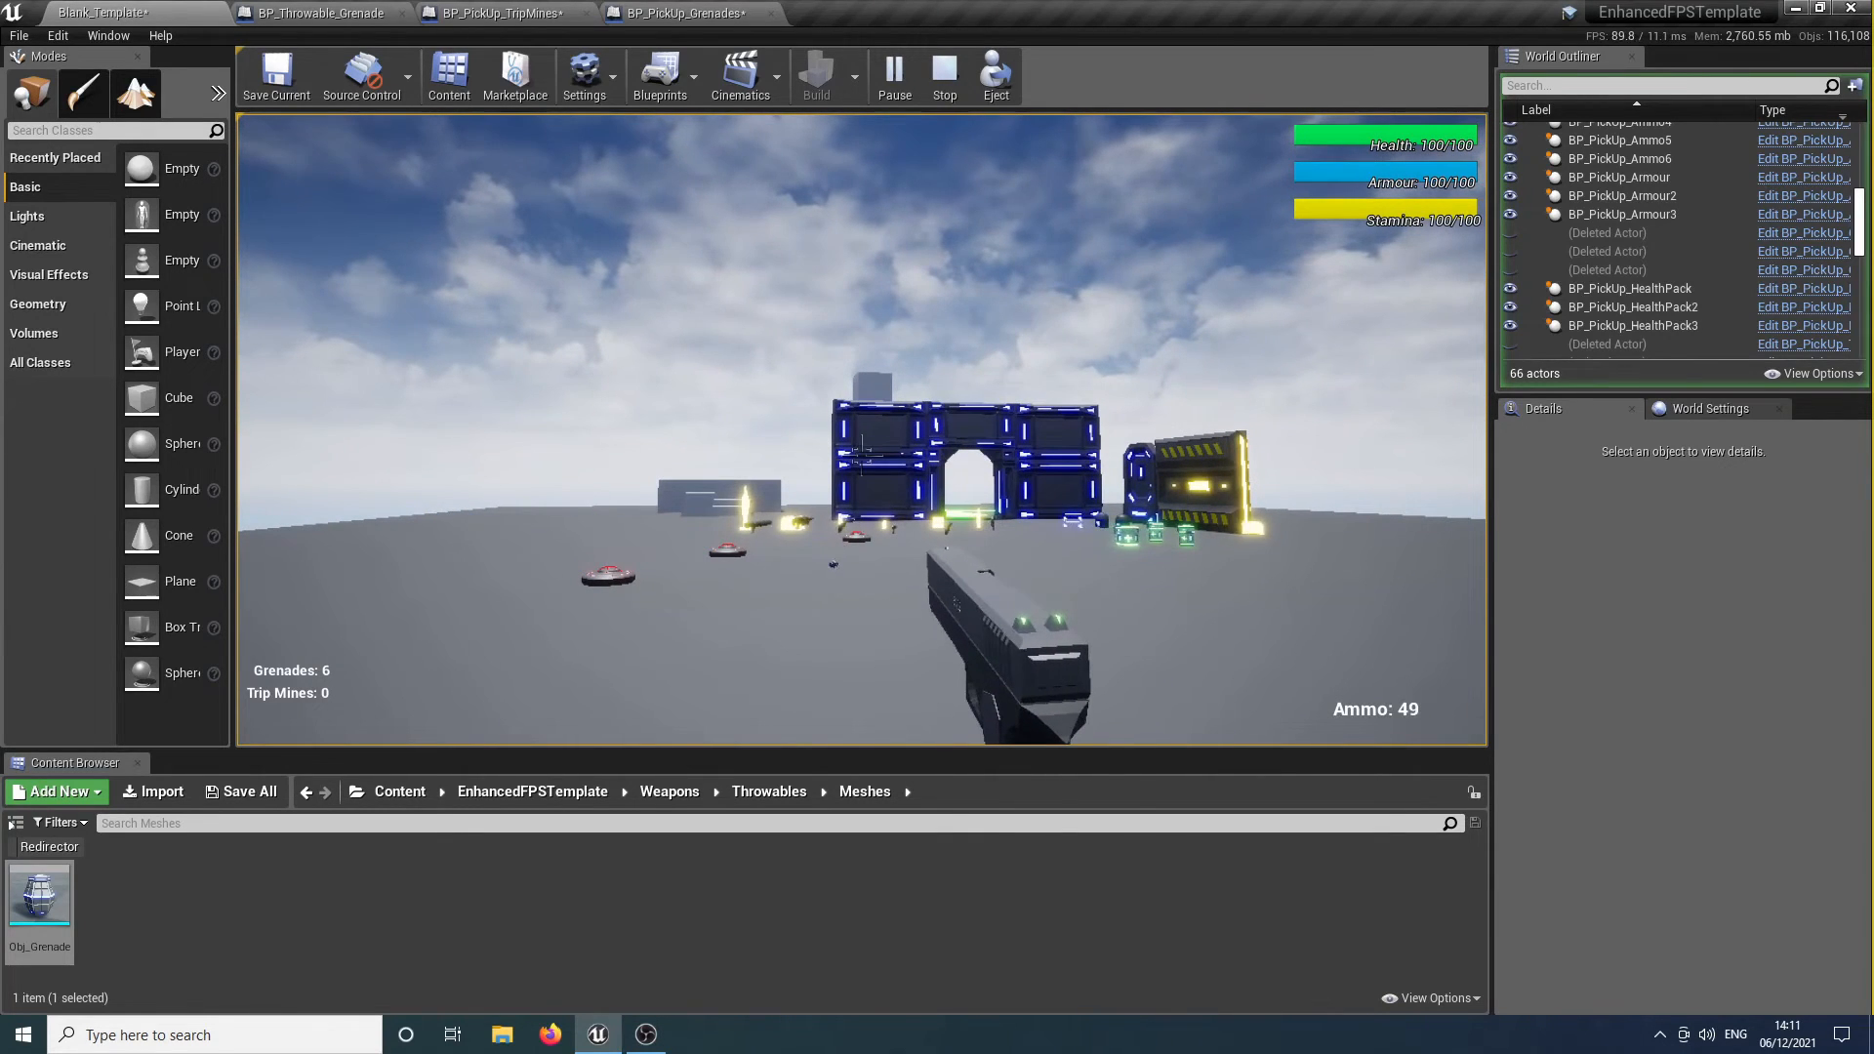
Walk back to the weapon and ammo pickups near the doorway and end the play session.
{"action": "key", "text": "w"}
{"action": "key", "text": "w"}
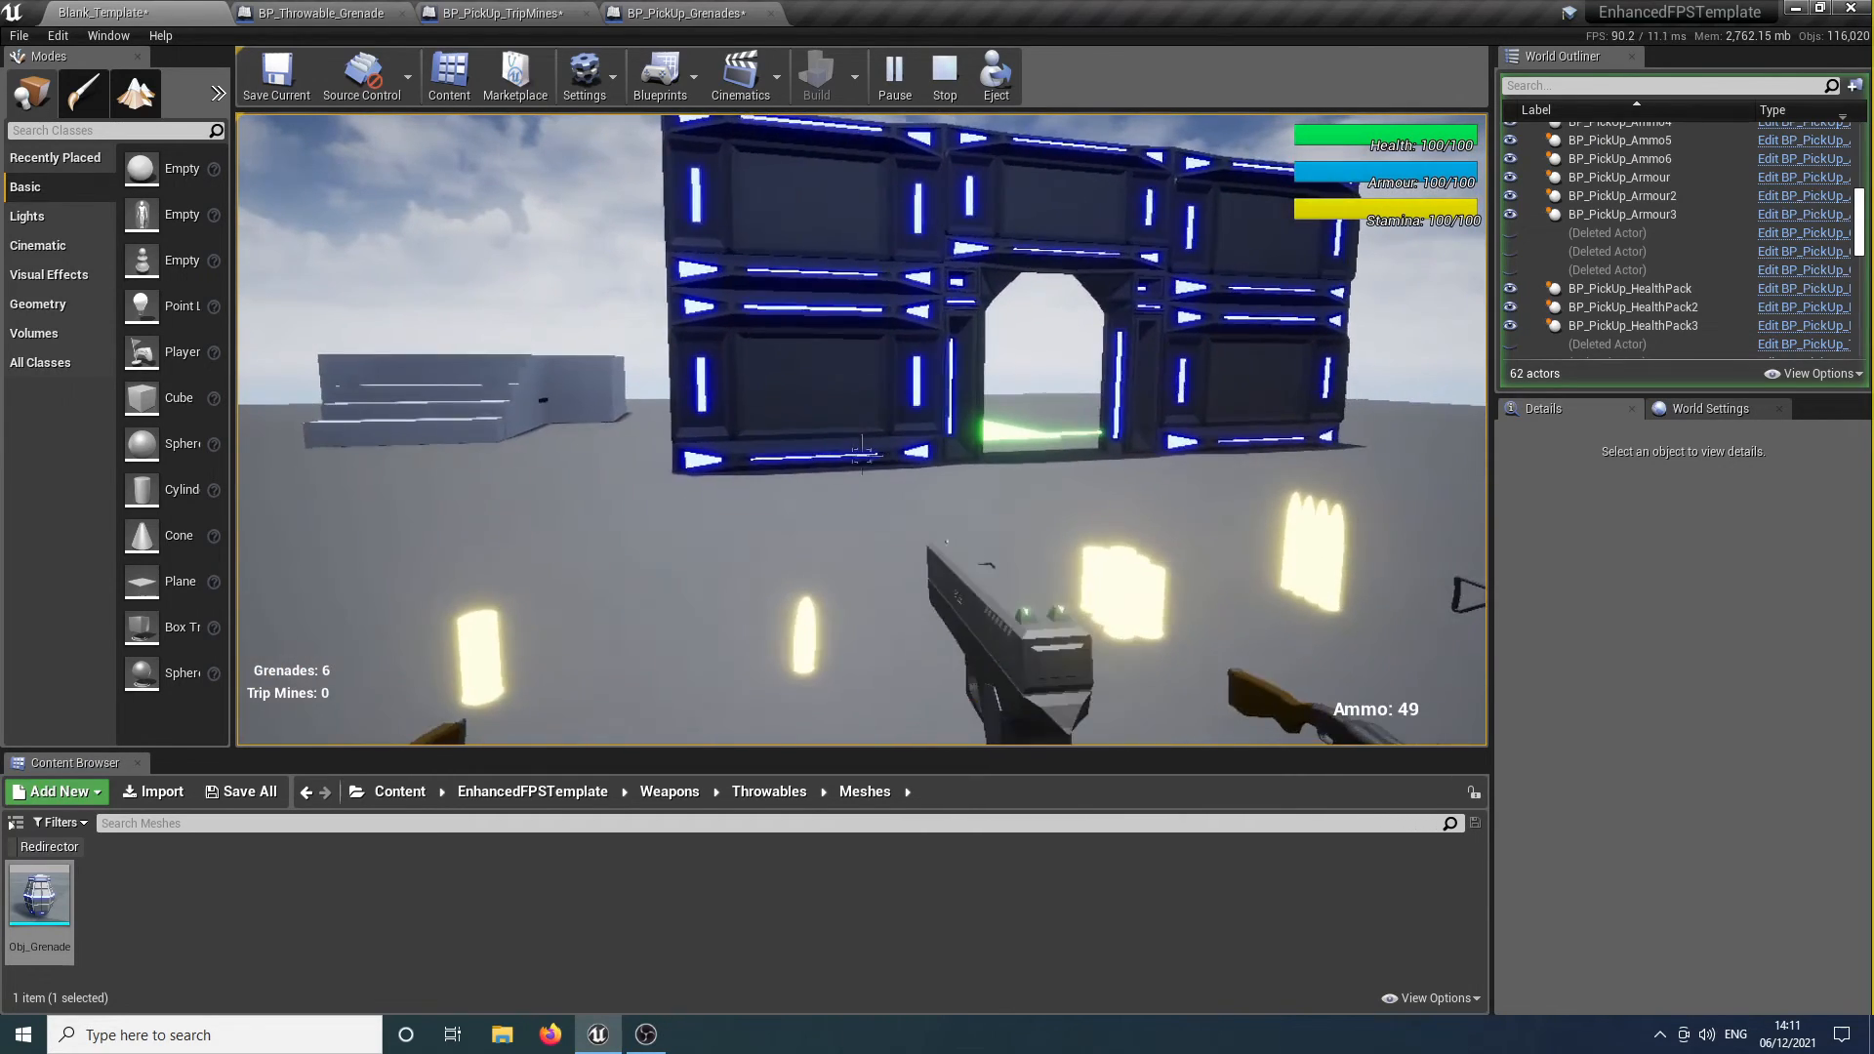
{"action": "key", "text": "w"}
{"action": "key", "text": "w"}
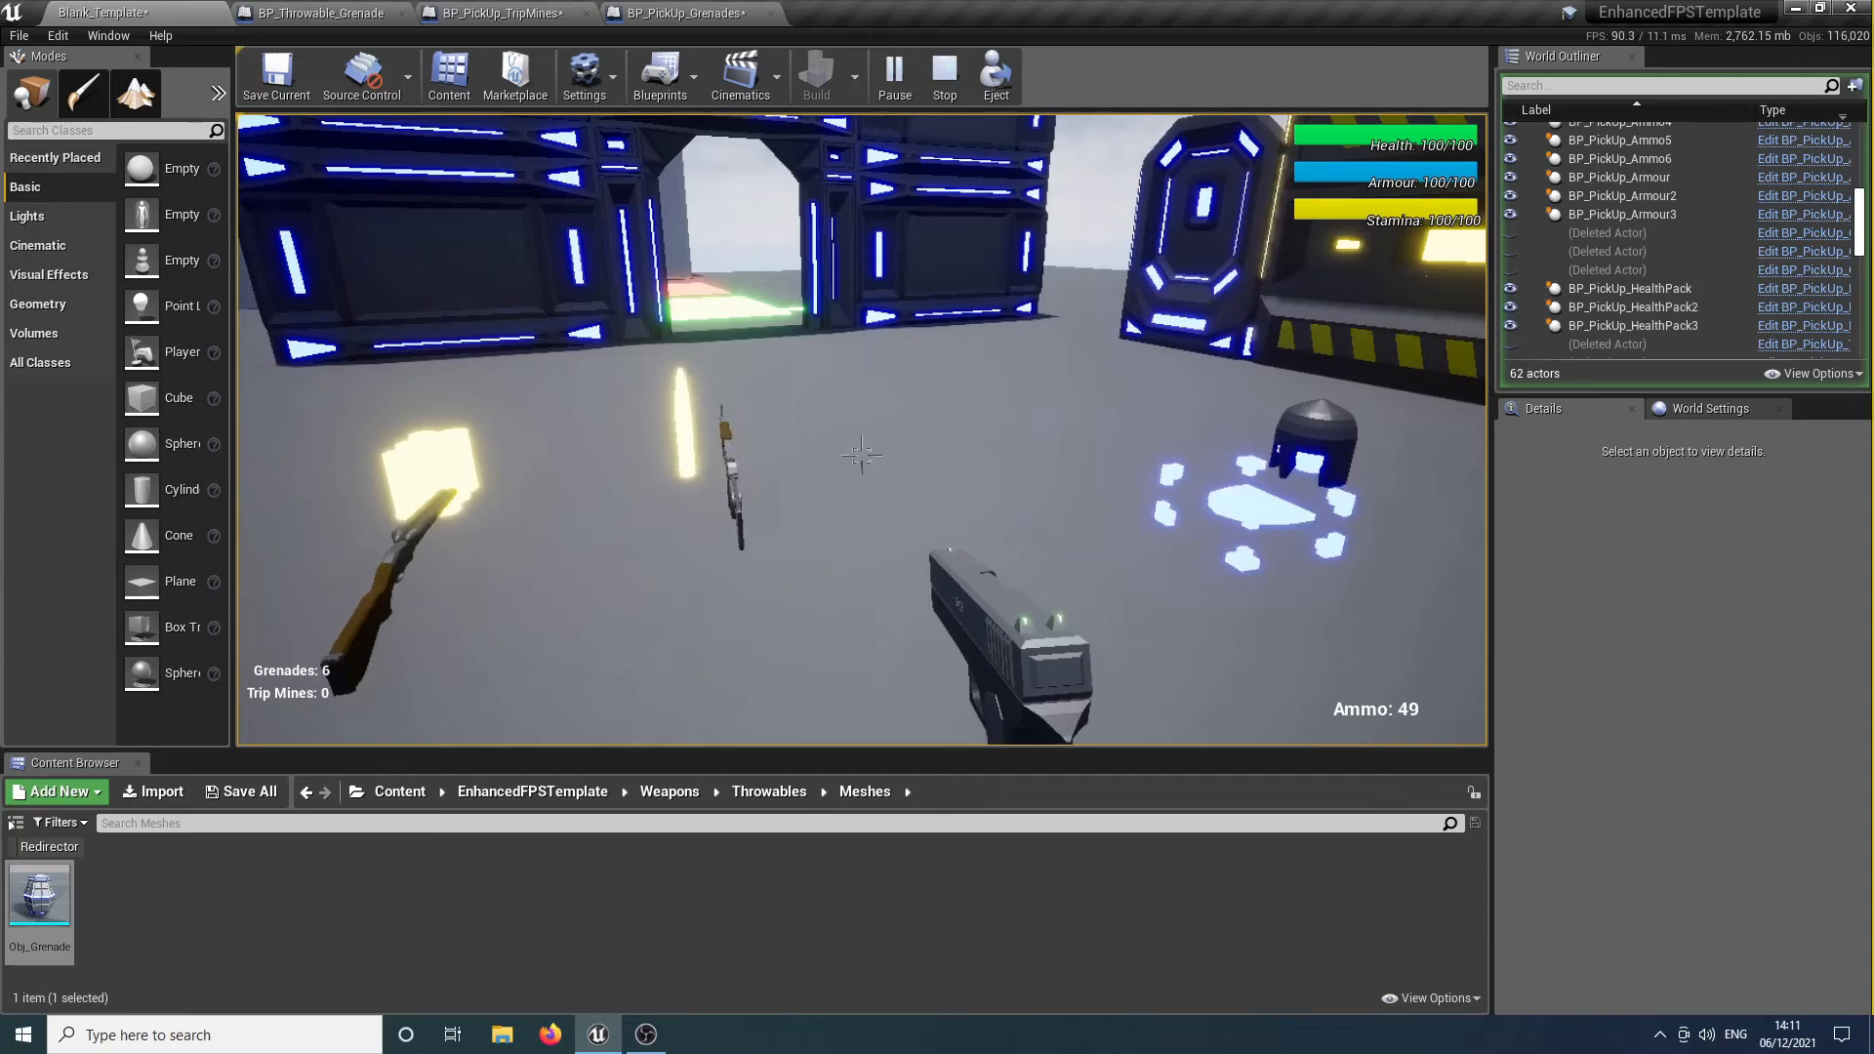
{"action": "key", "text": "Escape"}
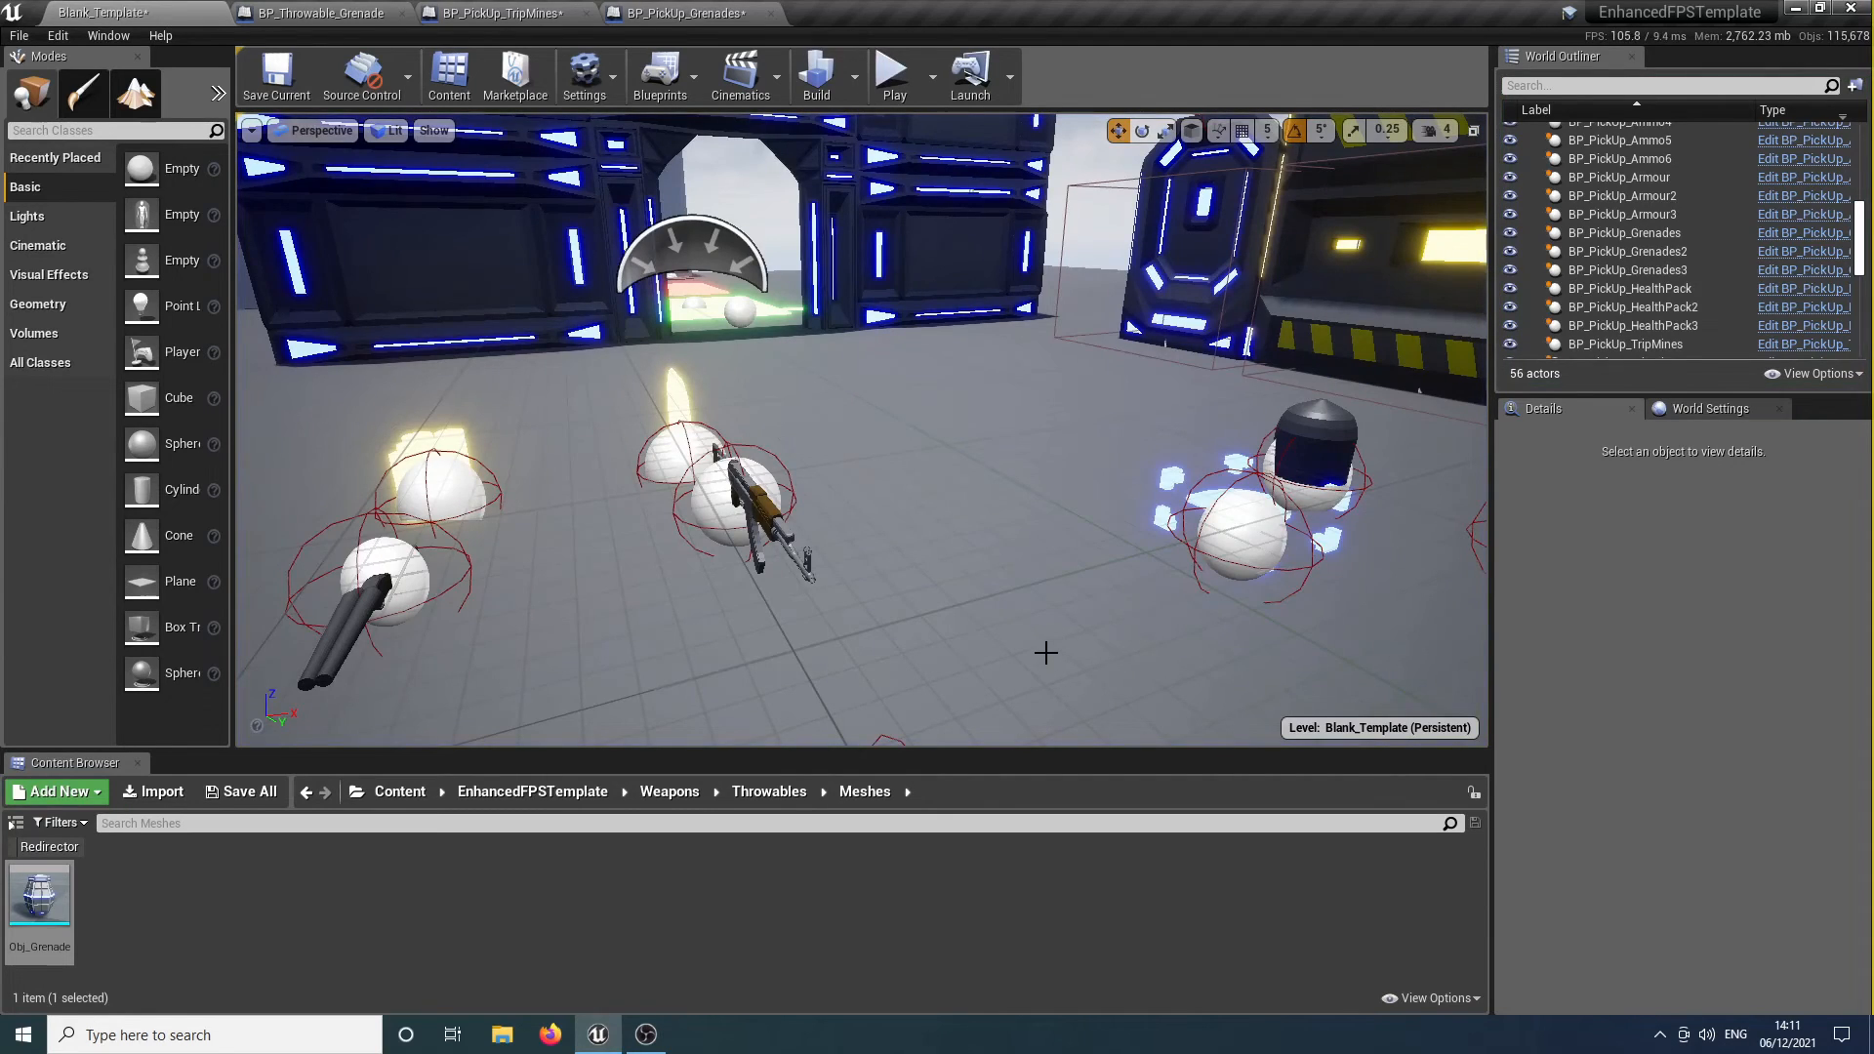
Examine the rows of trip mine, grenade and weapon pickups in the level from several angles.
{"action": "key", "text": "s"}
{"action": "right_click_drag", "start_coordinate": [1086, 603], "coordinate": [993, 620]}
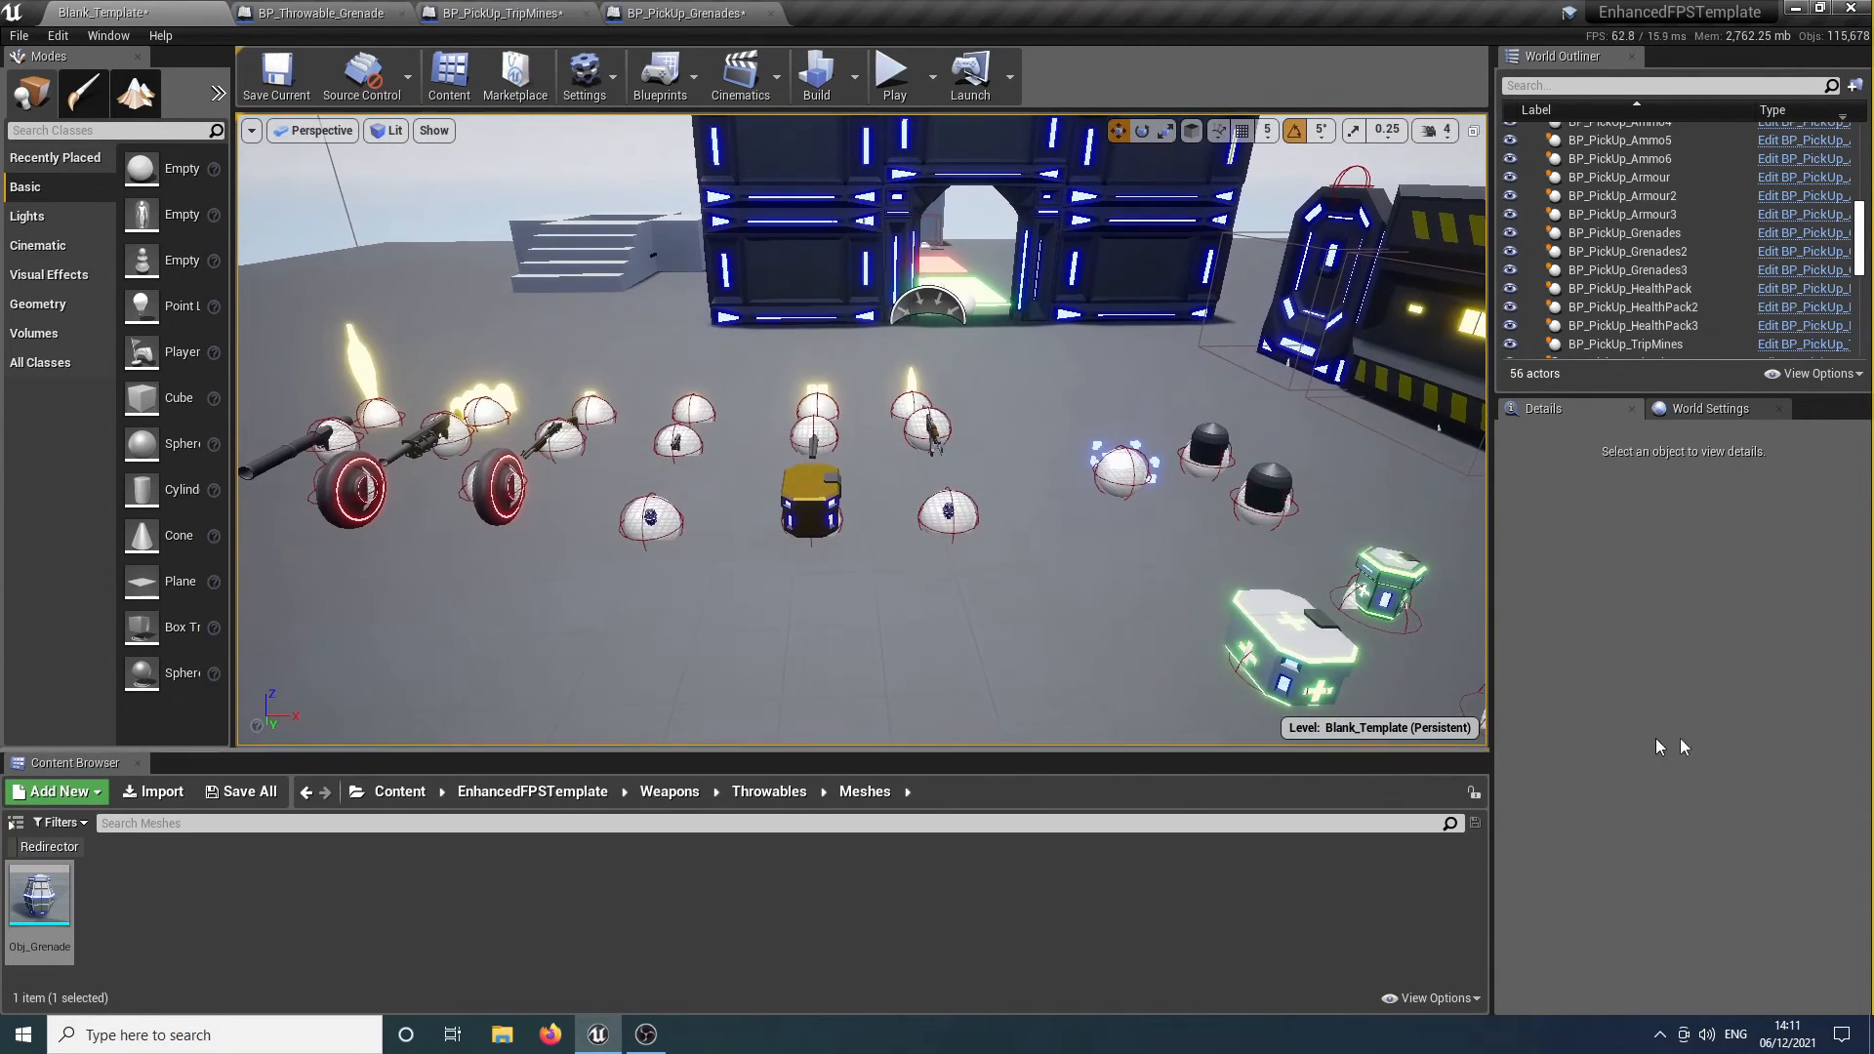
{"action": "right_click_drag", "start_coordinate": [852, 524], "coordinate": [785, 535]}
{"action": "right_click_drag", "start_coordinate": [711, 471], "coordinate": [1035, 498]}
{"action": "key", "text": "w"}
{"action": "key", "text": "a"}
{"action": "key", "text": "d"}
{"action": "key", "text": "w"}
{"action": "key", "text": "s"}
{"action": "key", "text": "w"}
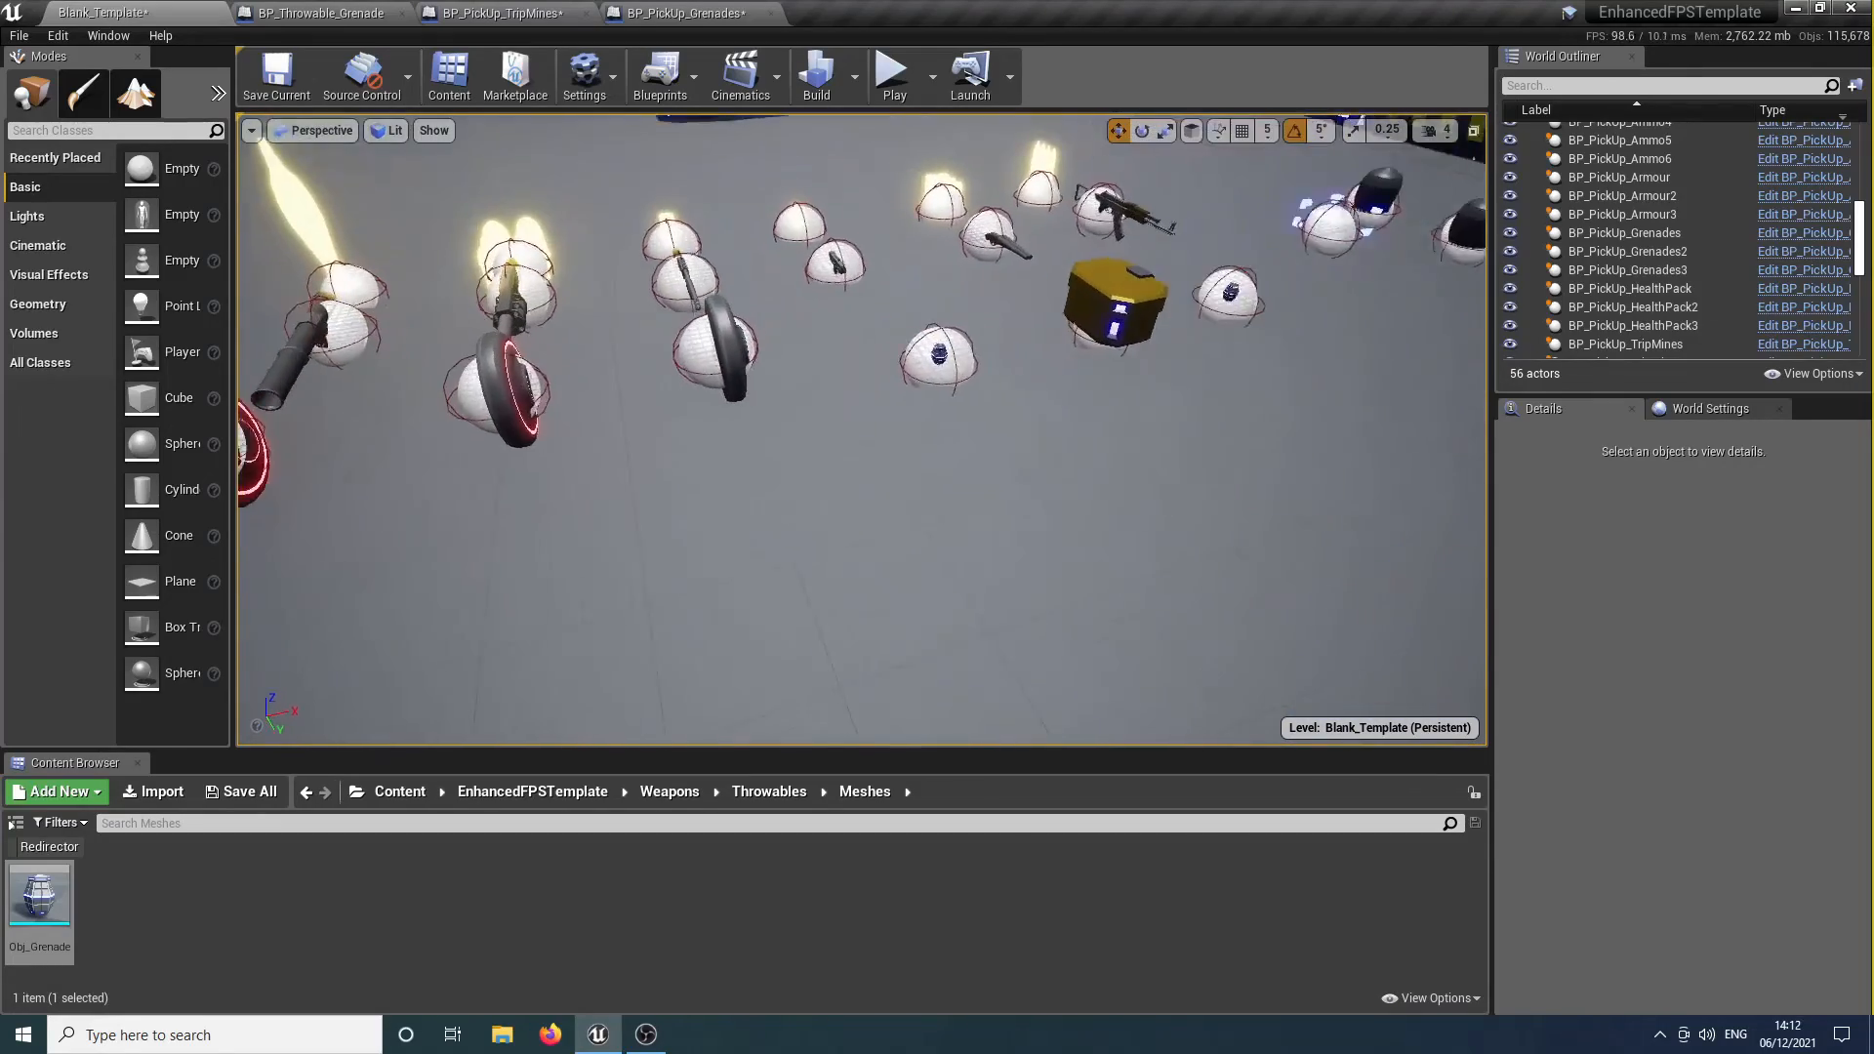
{"action": "key", "text": "w"}
{"action": "right_click_drag", "start_coordinate": [704, 475], "coordinate": [701, 435]}
{"action": "key", "text": "s"}
{"action": "key", "text": "w"}
{"action": "key", "text": "s"}
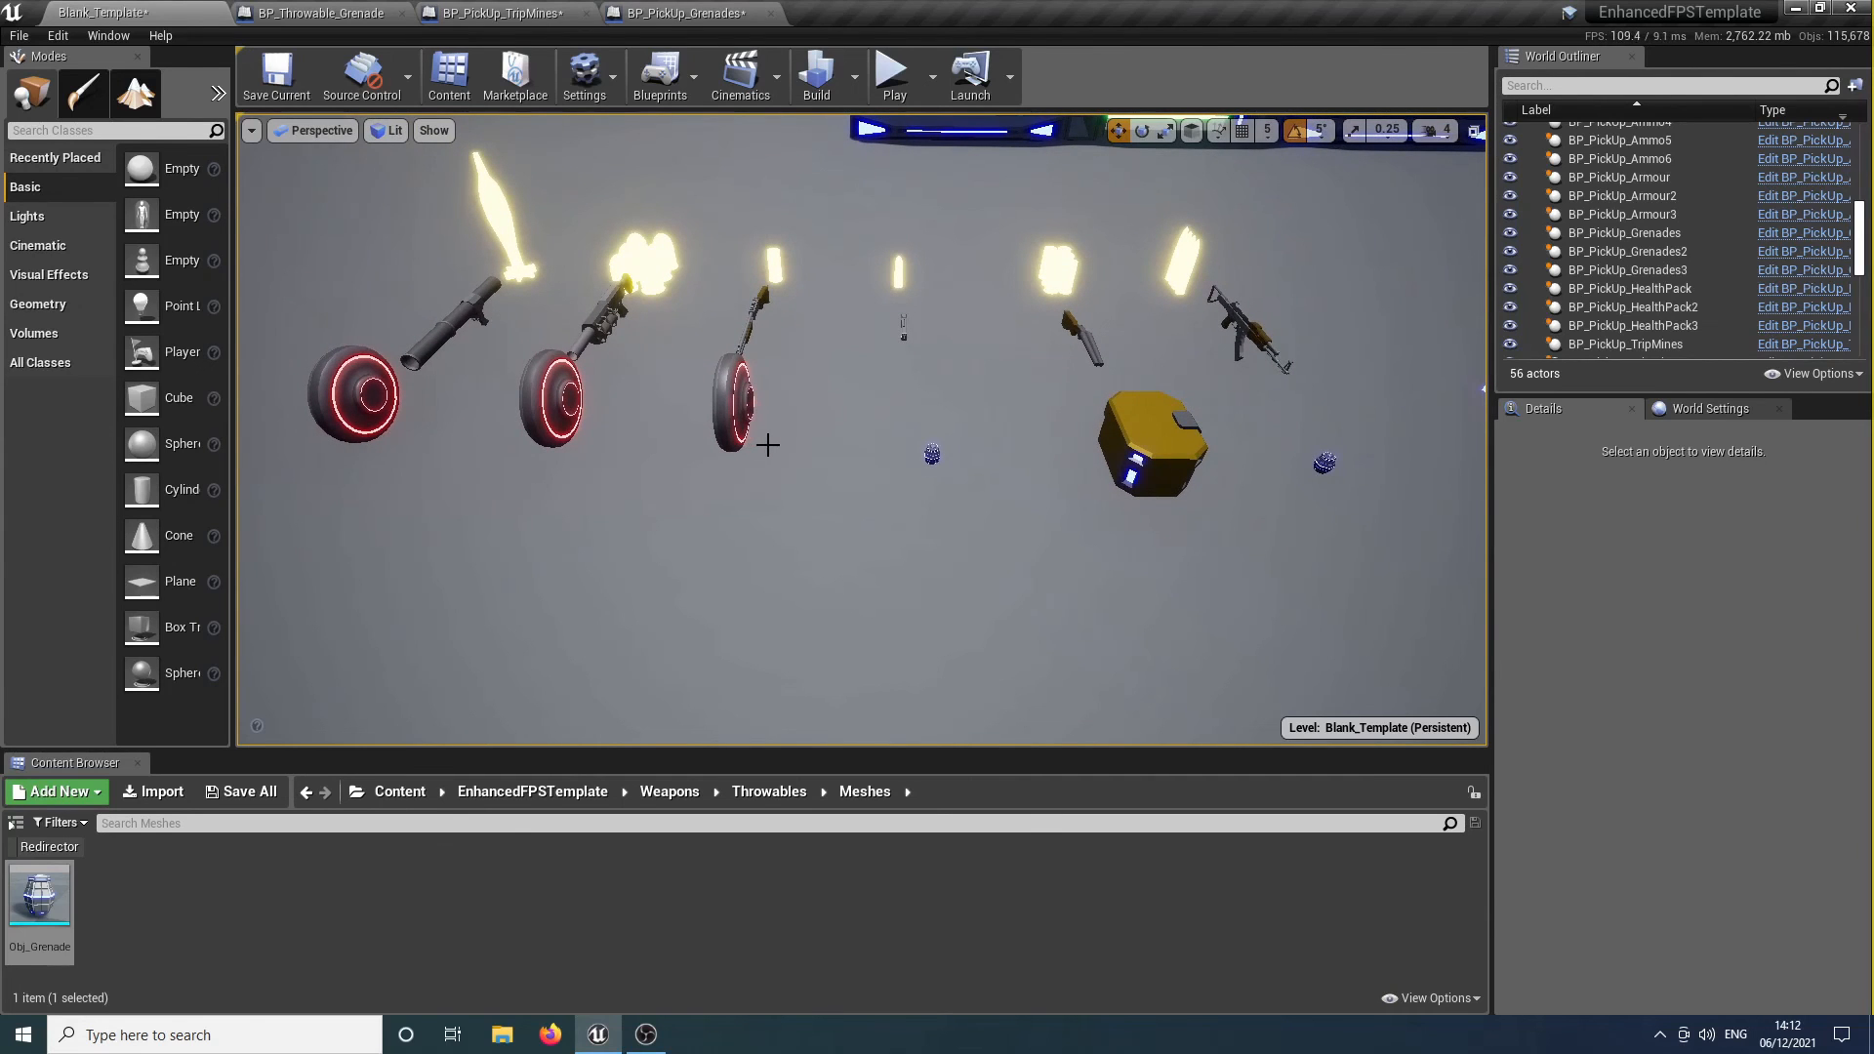
{"action": "right_click_drag", "start_coordinate": [767, 444], "coordinate": [767, 405]}
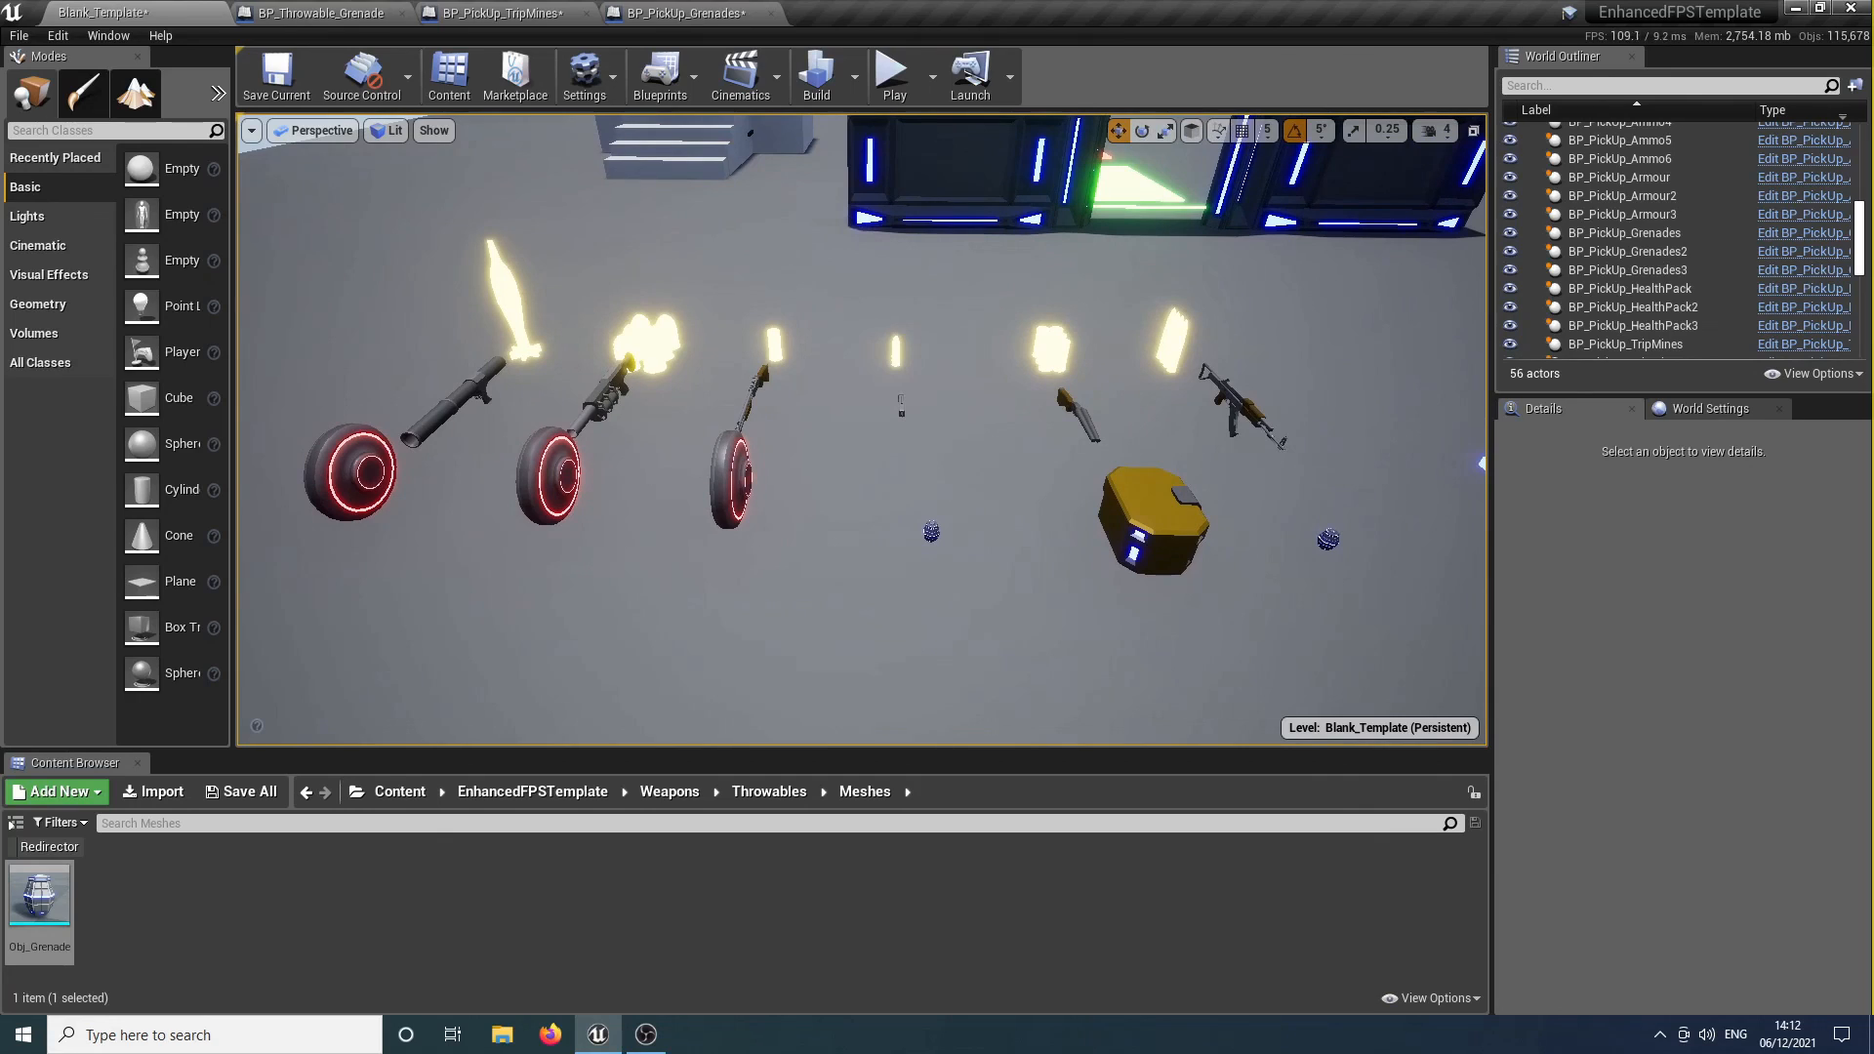